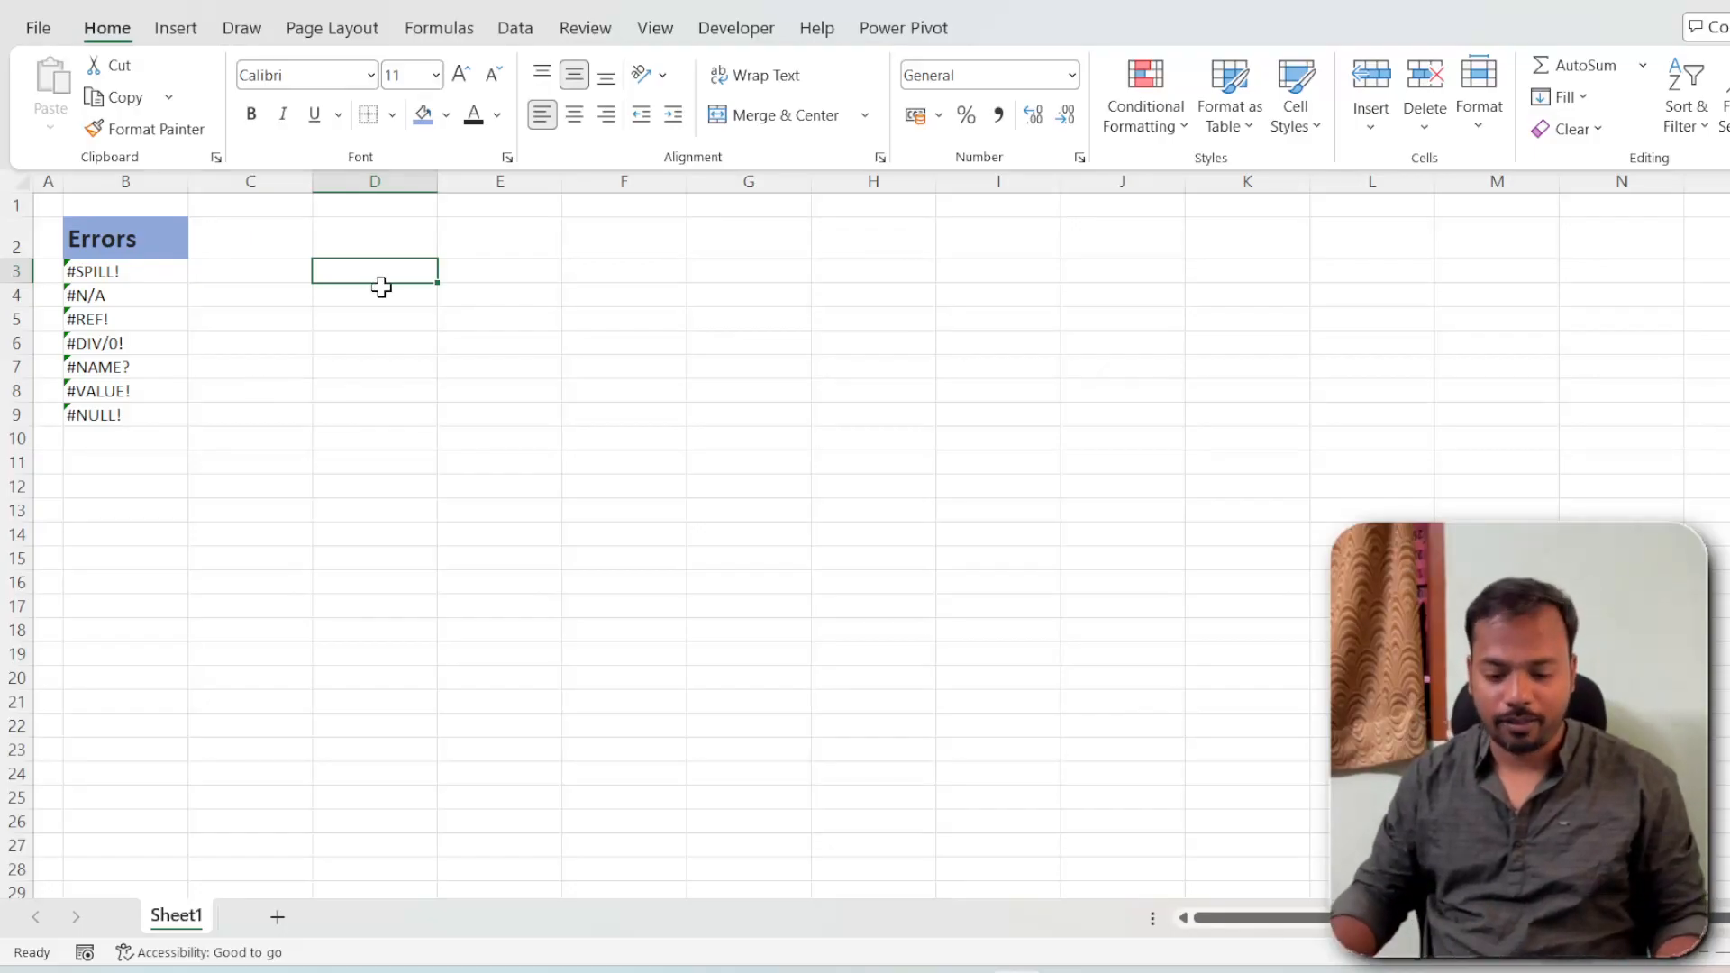
Enter the numbers 1, 2, 3, 4 and 5 down cells F3 to F7
key("Left")
key("Right")
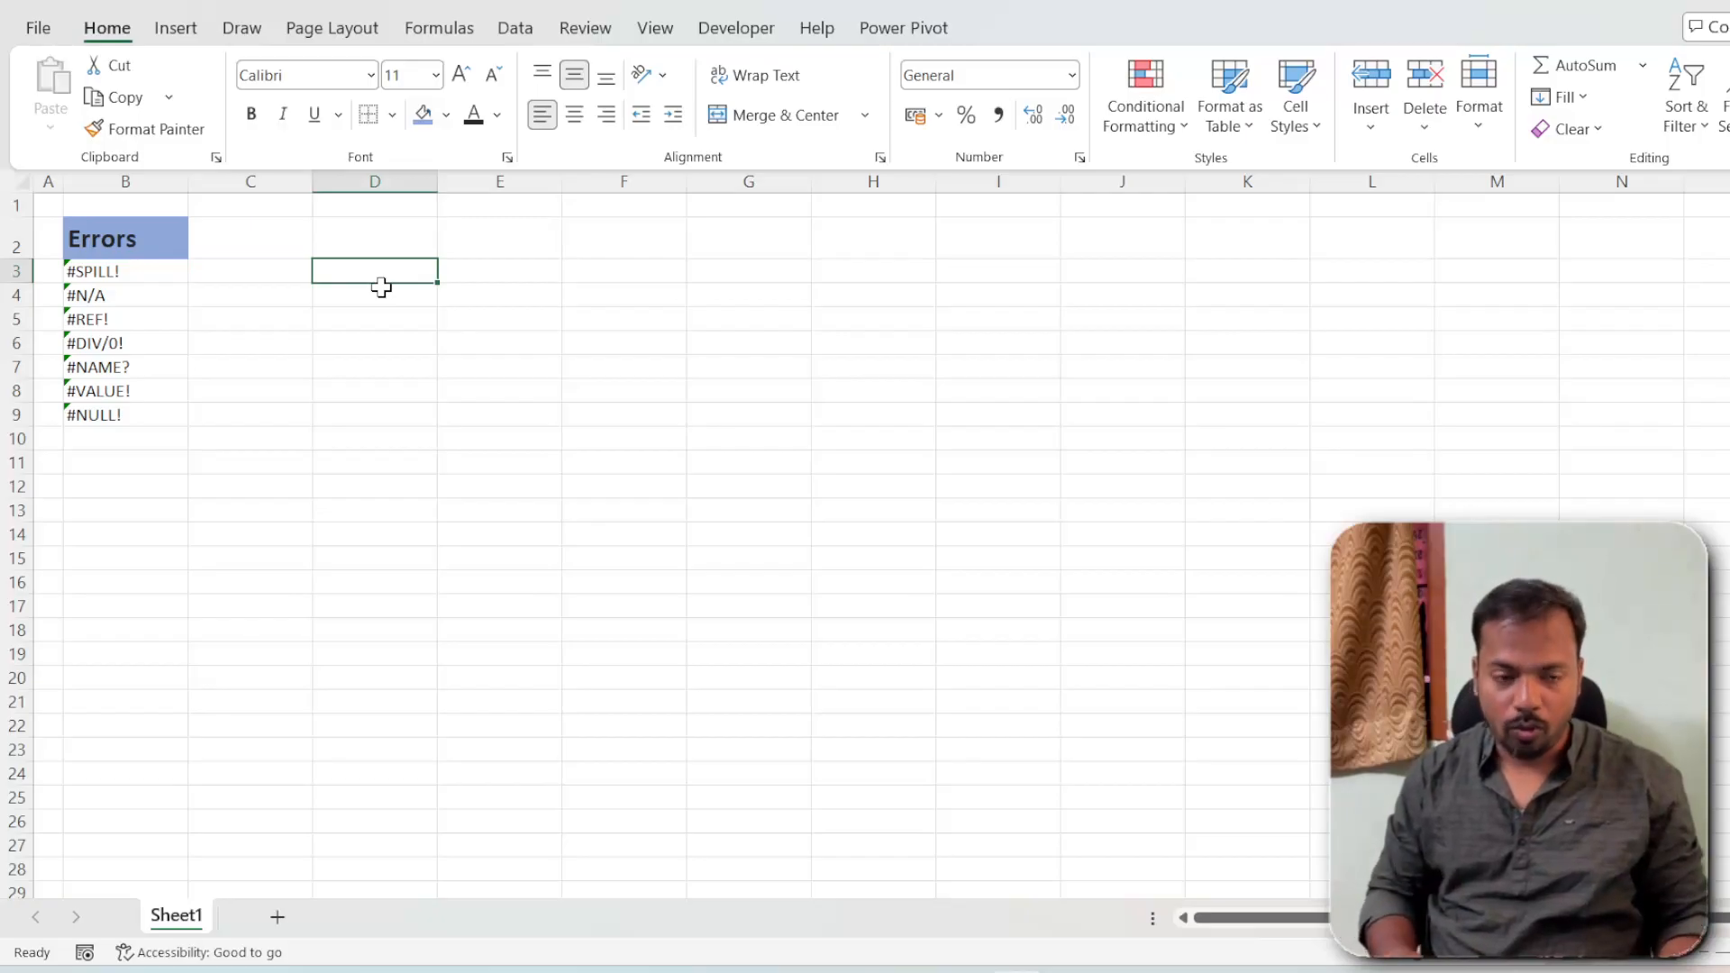
key("Right")
key("Right")
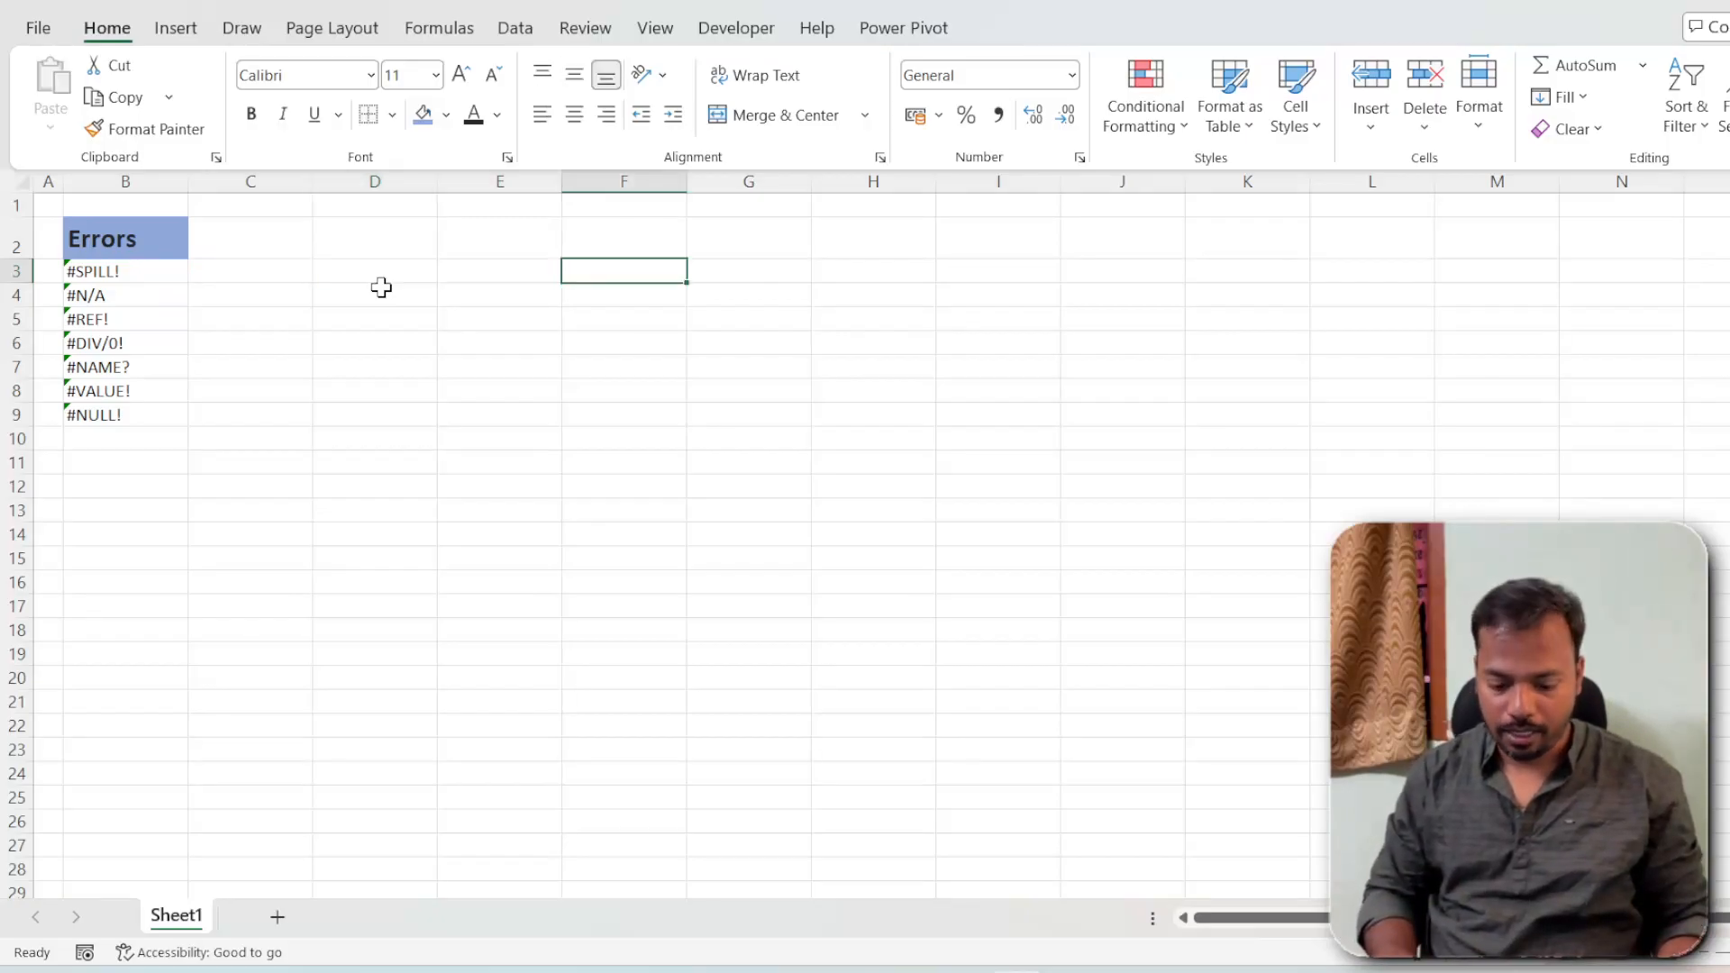
type("1")
key("Return")
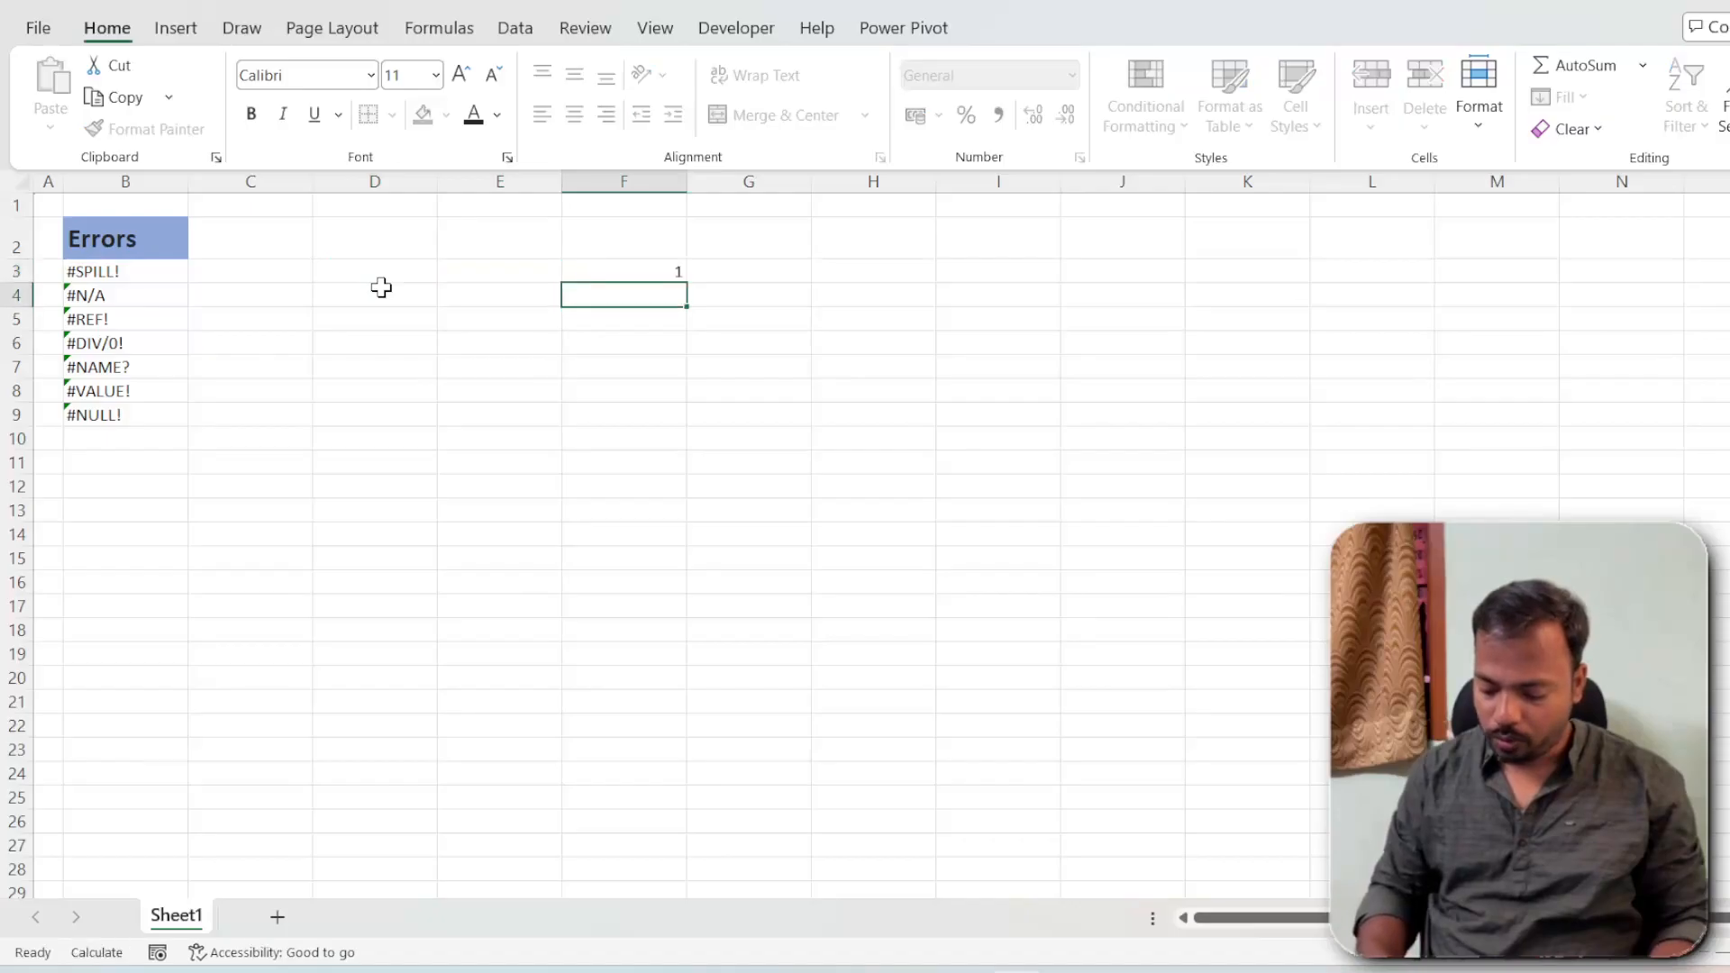
type("2 3 4")
key("Return")
type("5")
key("Return")
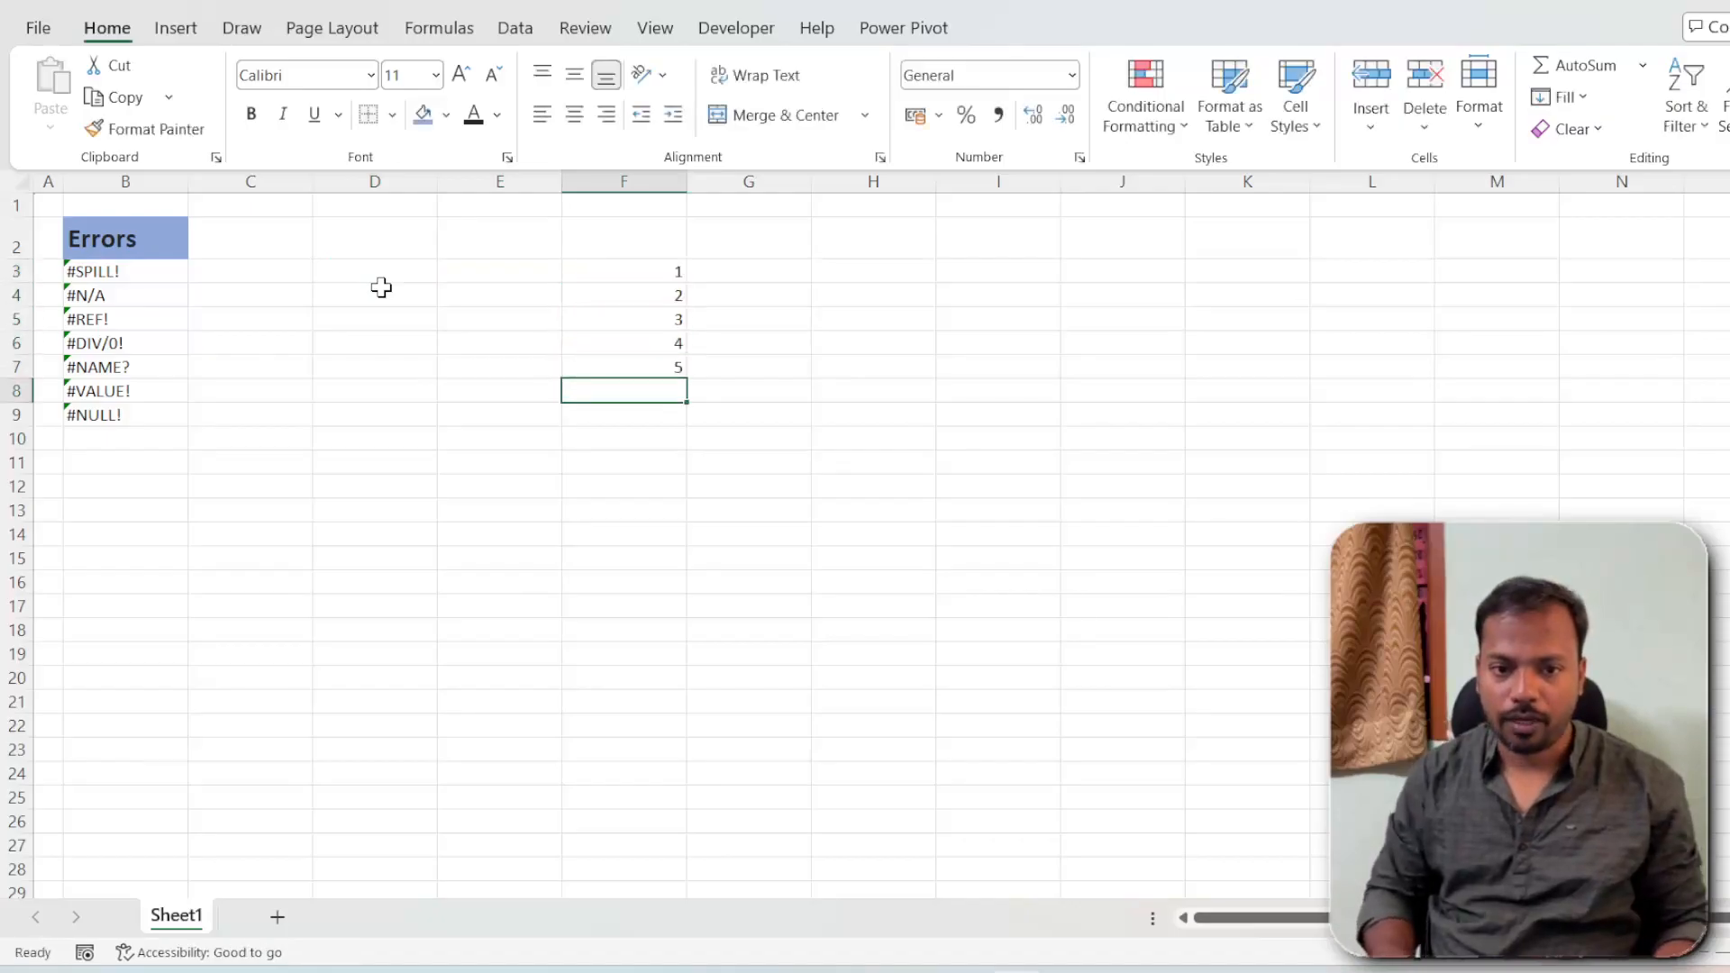
Enter the formula =FILTER(F3:F7,F3:F7=1) in cell E3
key("Up")
key("ctrl+Left")
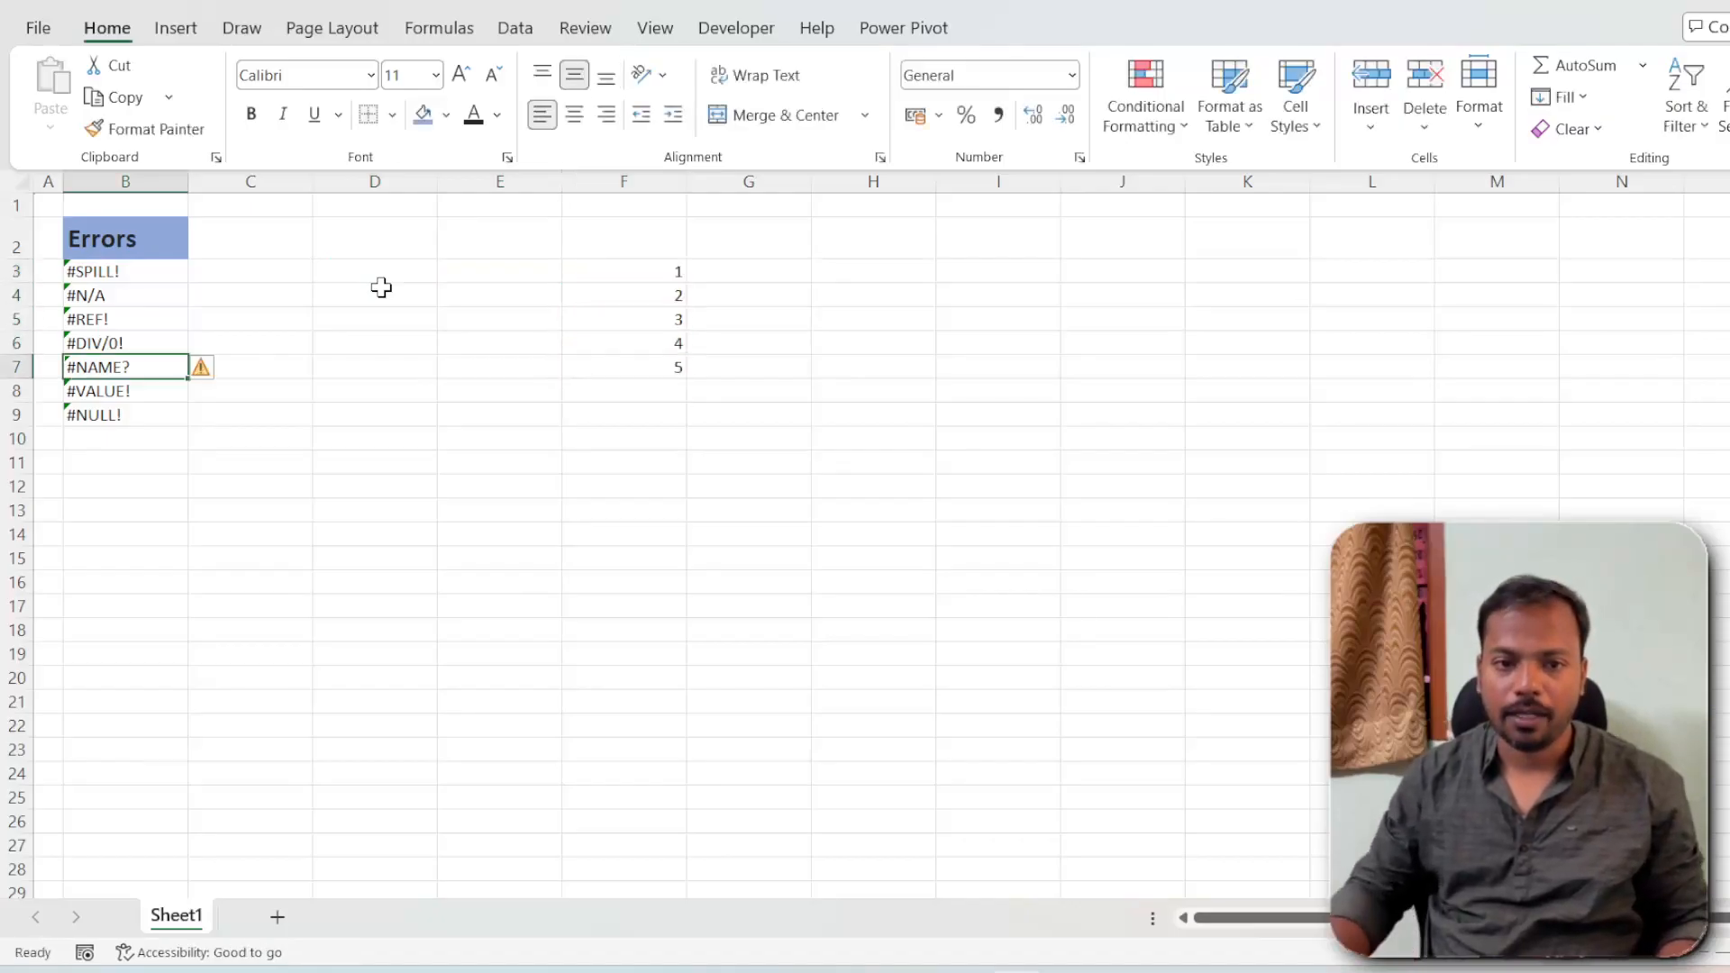
left_click(498, 274)
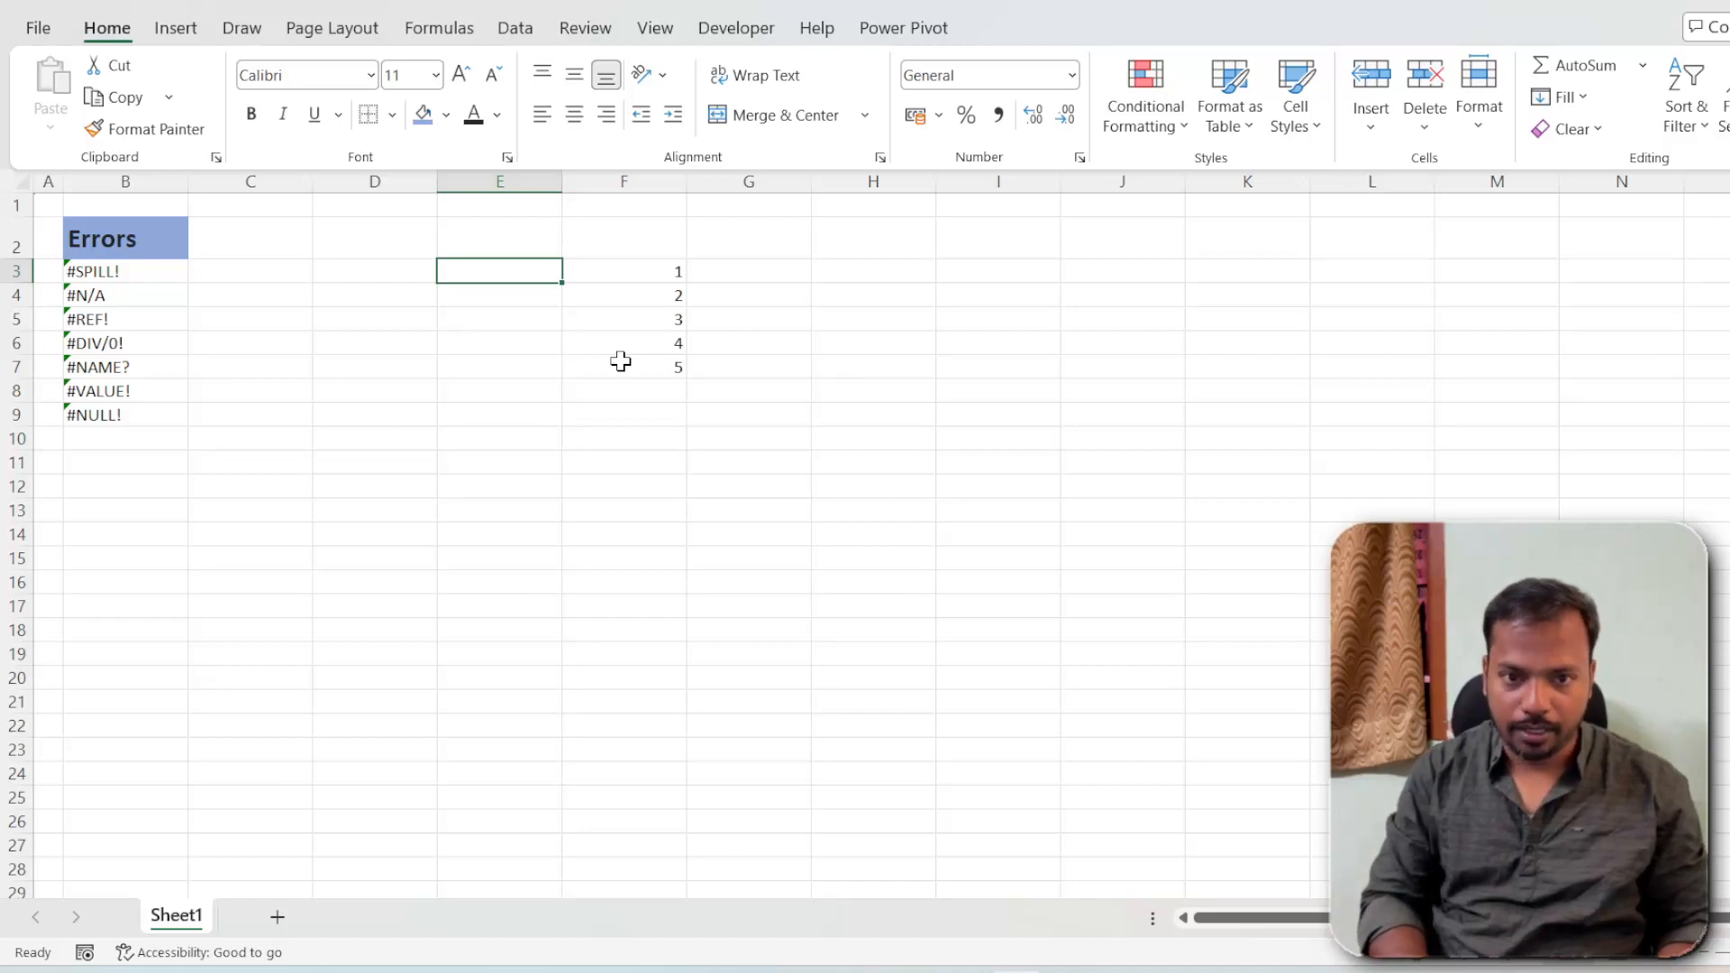
type("=filter")
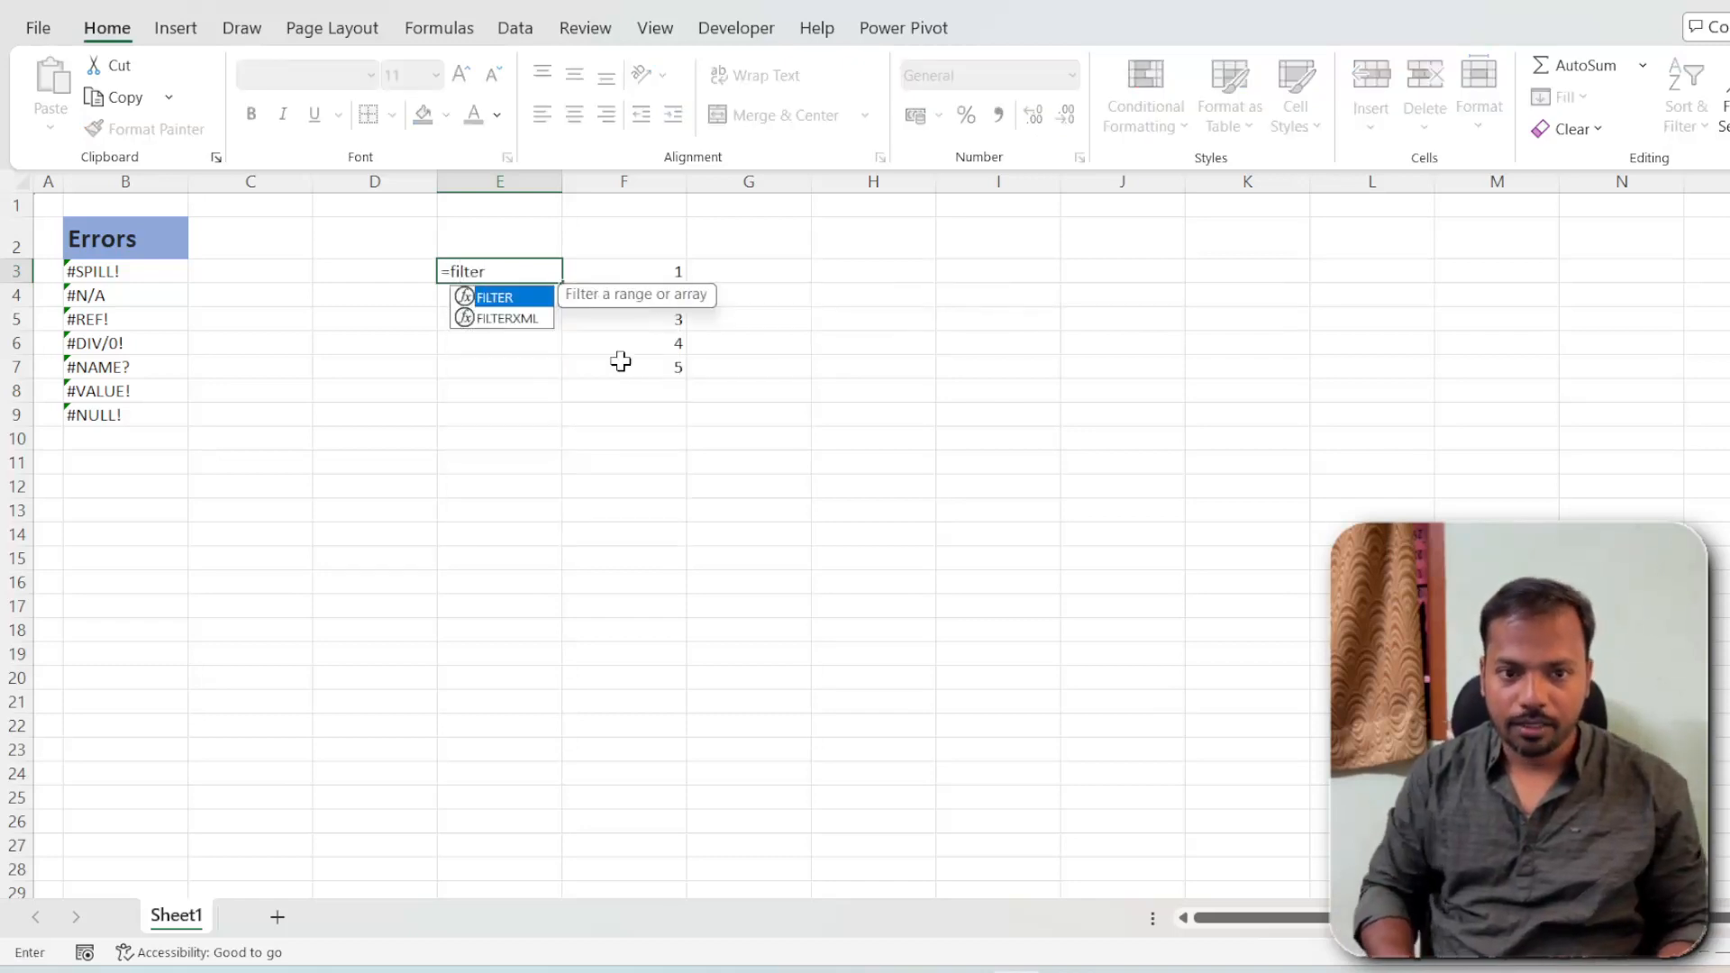
key("Tab")
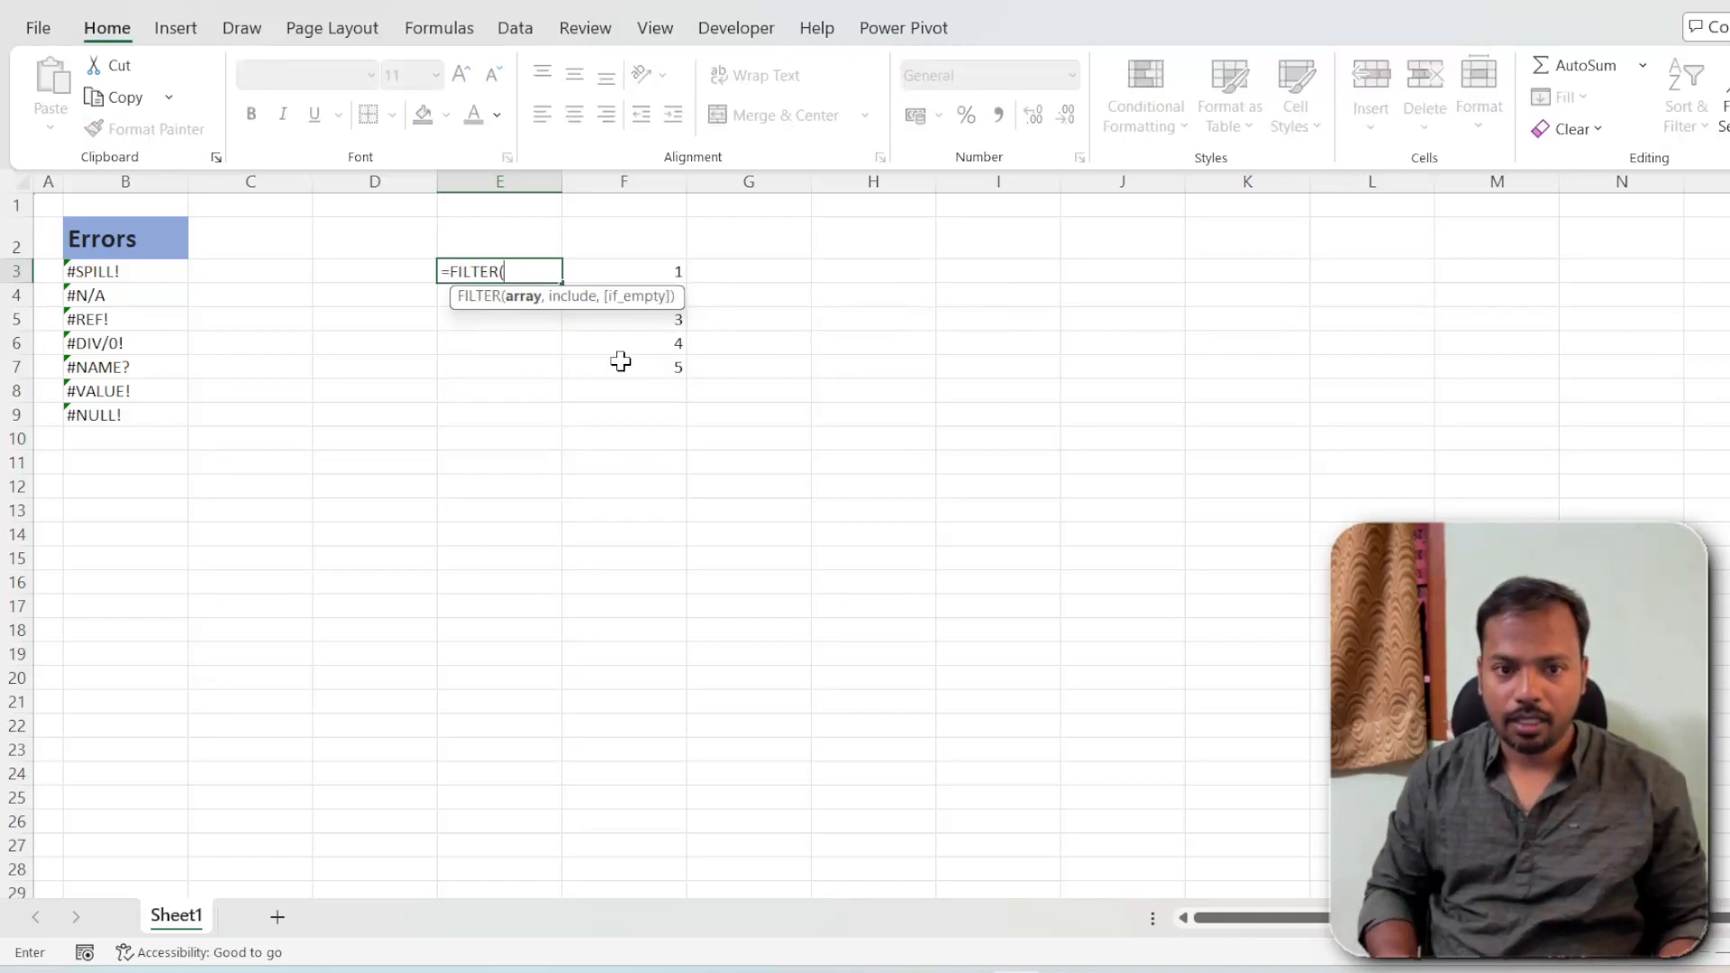
key("Right")
key("shift+Down")
key("shift+Down")
key("shift+Down")
key("shift+Down")
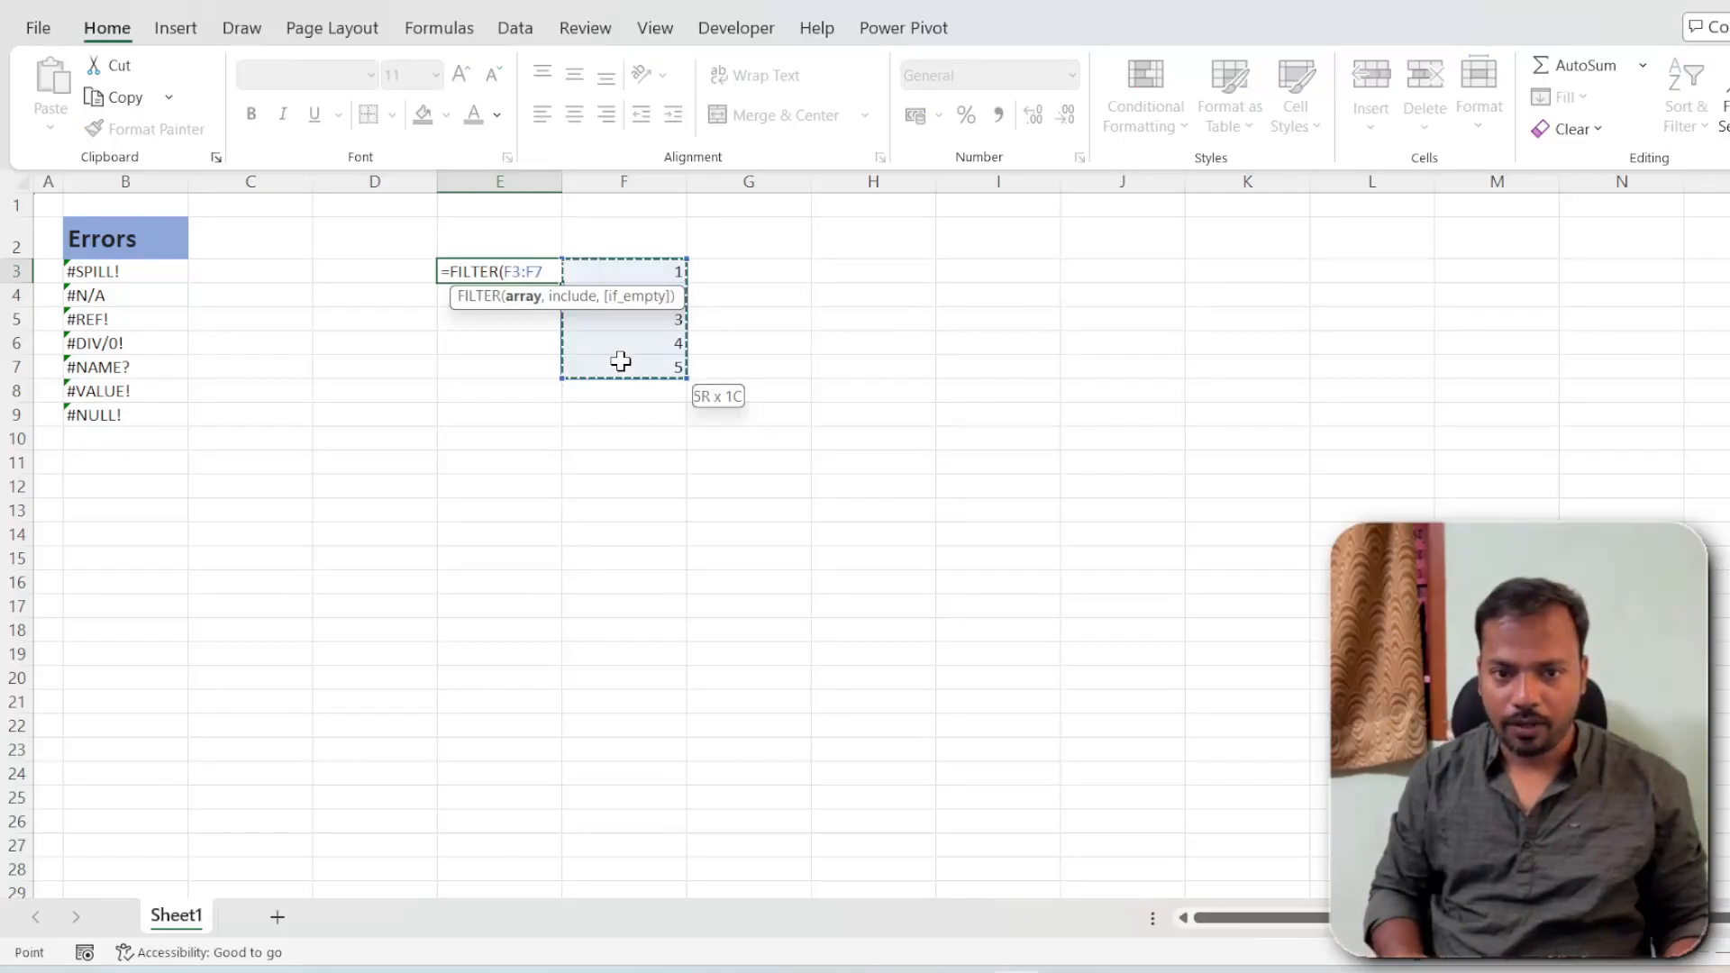
type(",")
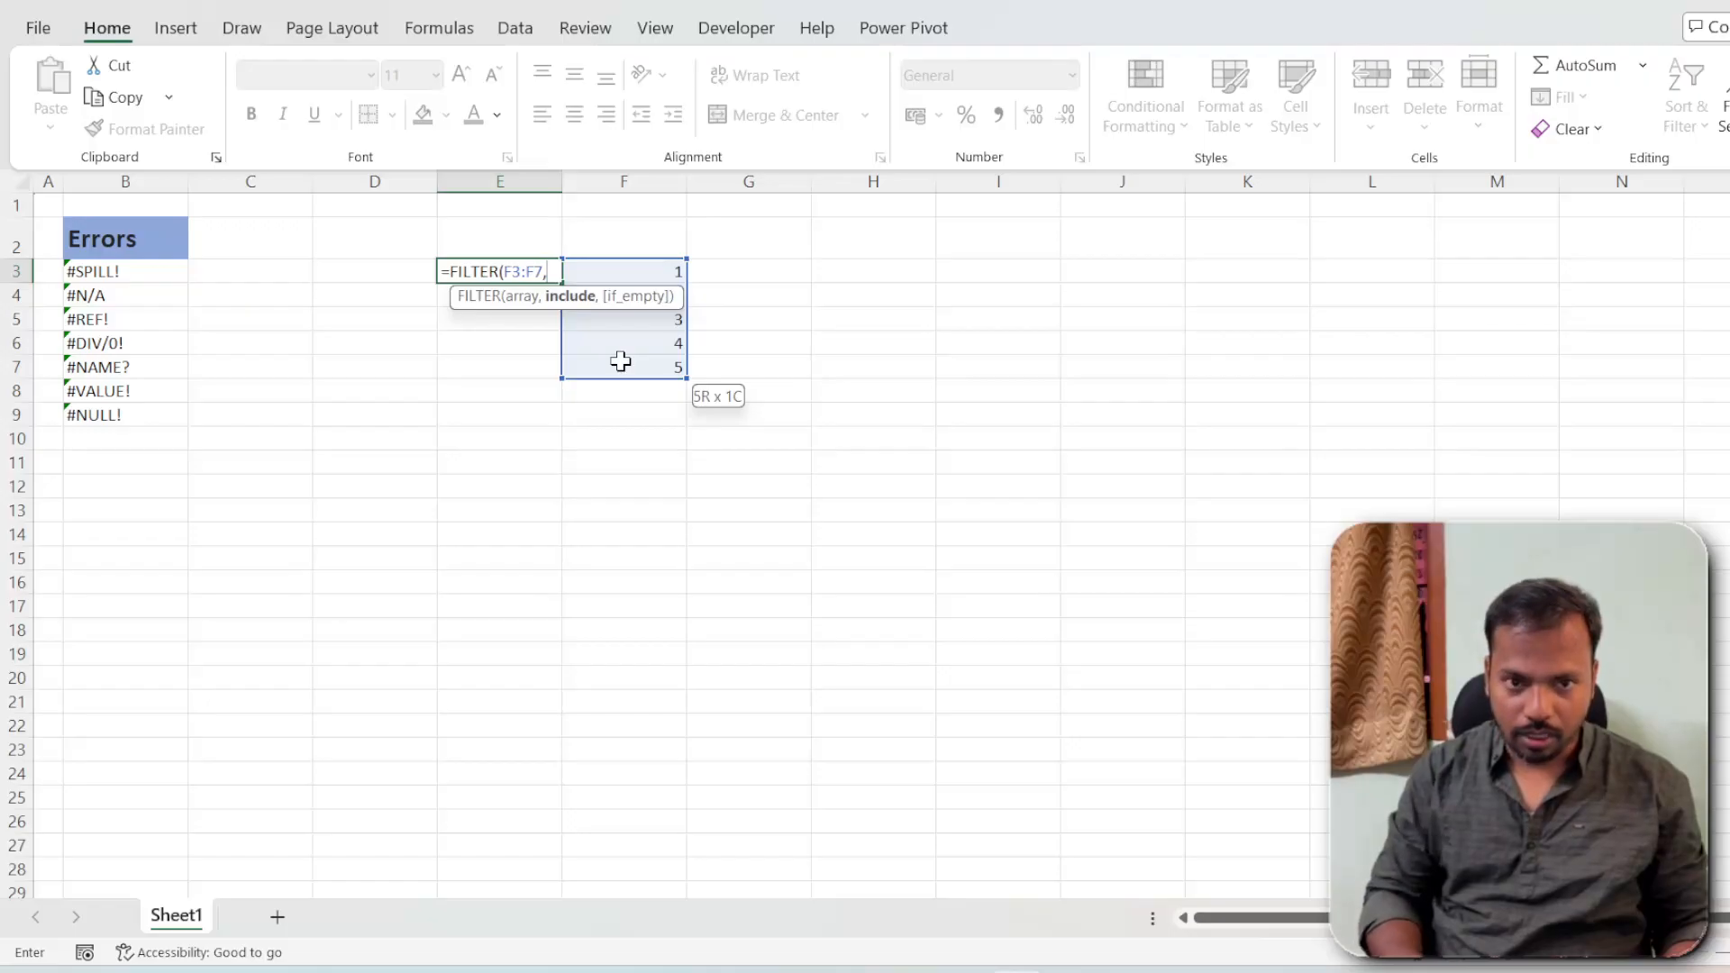
left_click(657, 270)
key("ctrl+shift+Down")
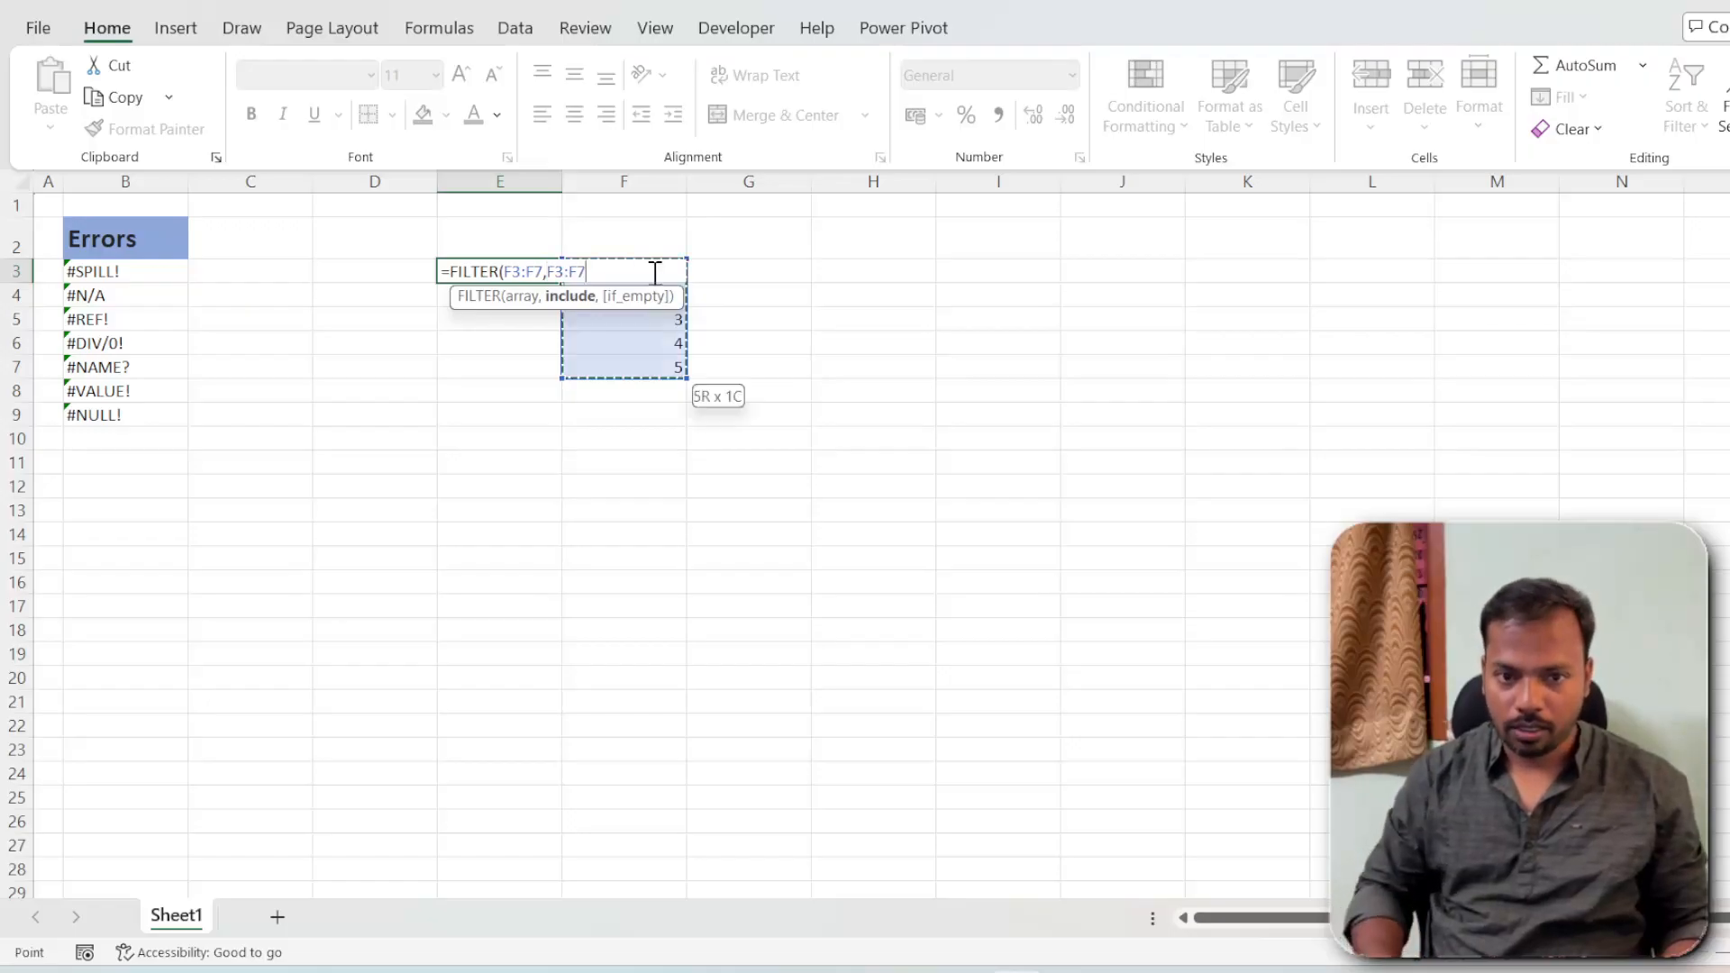
type("=1")
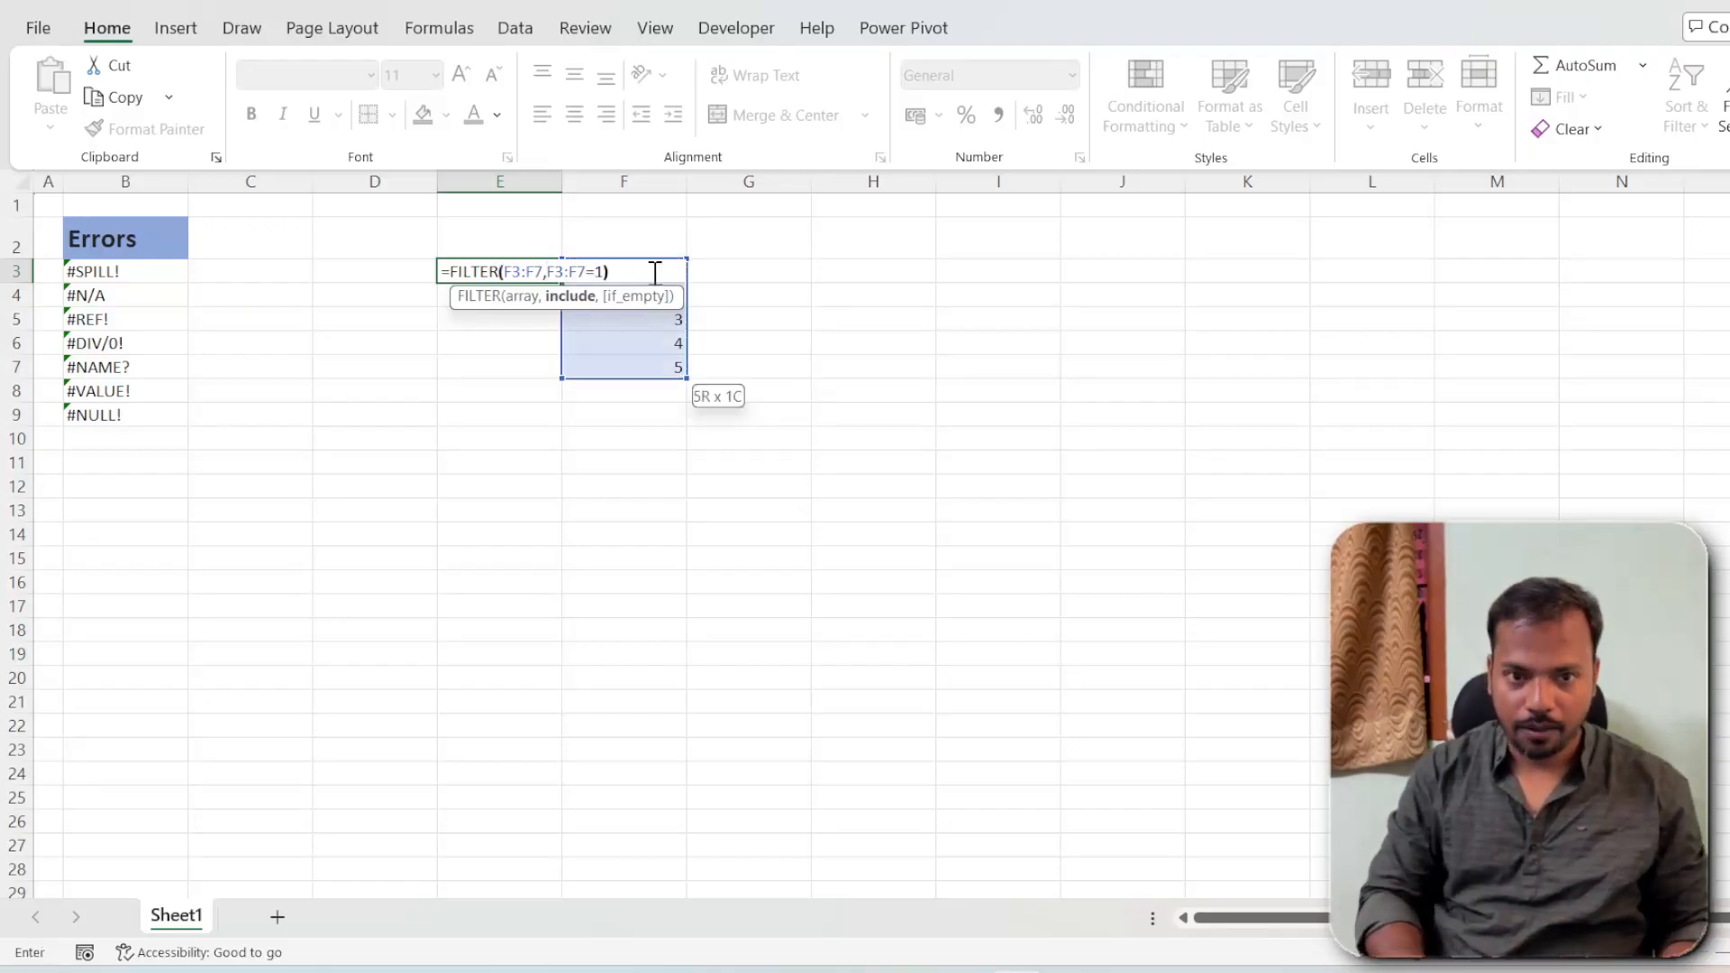
key("ctrl+Return")
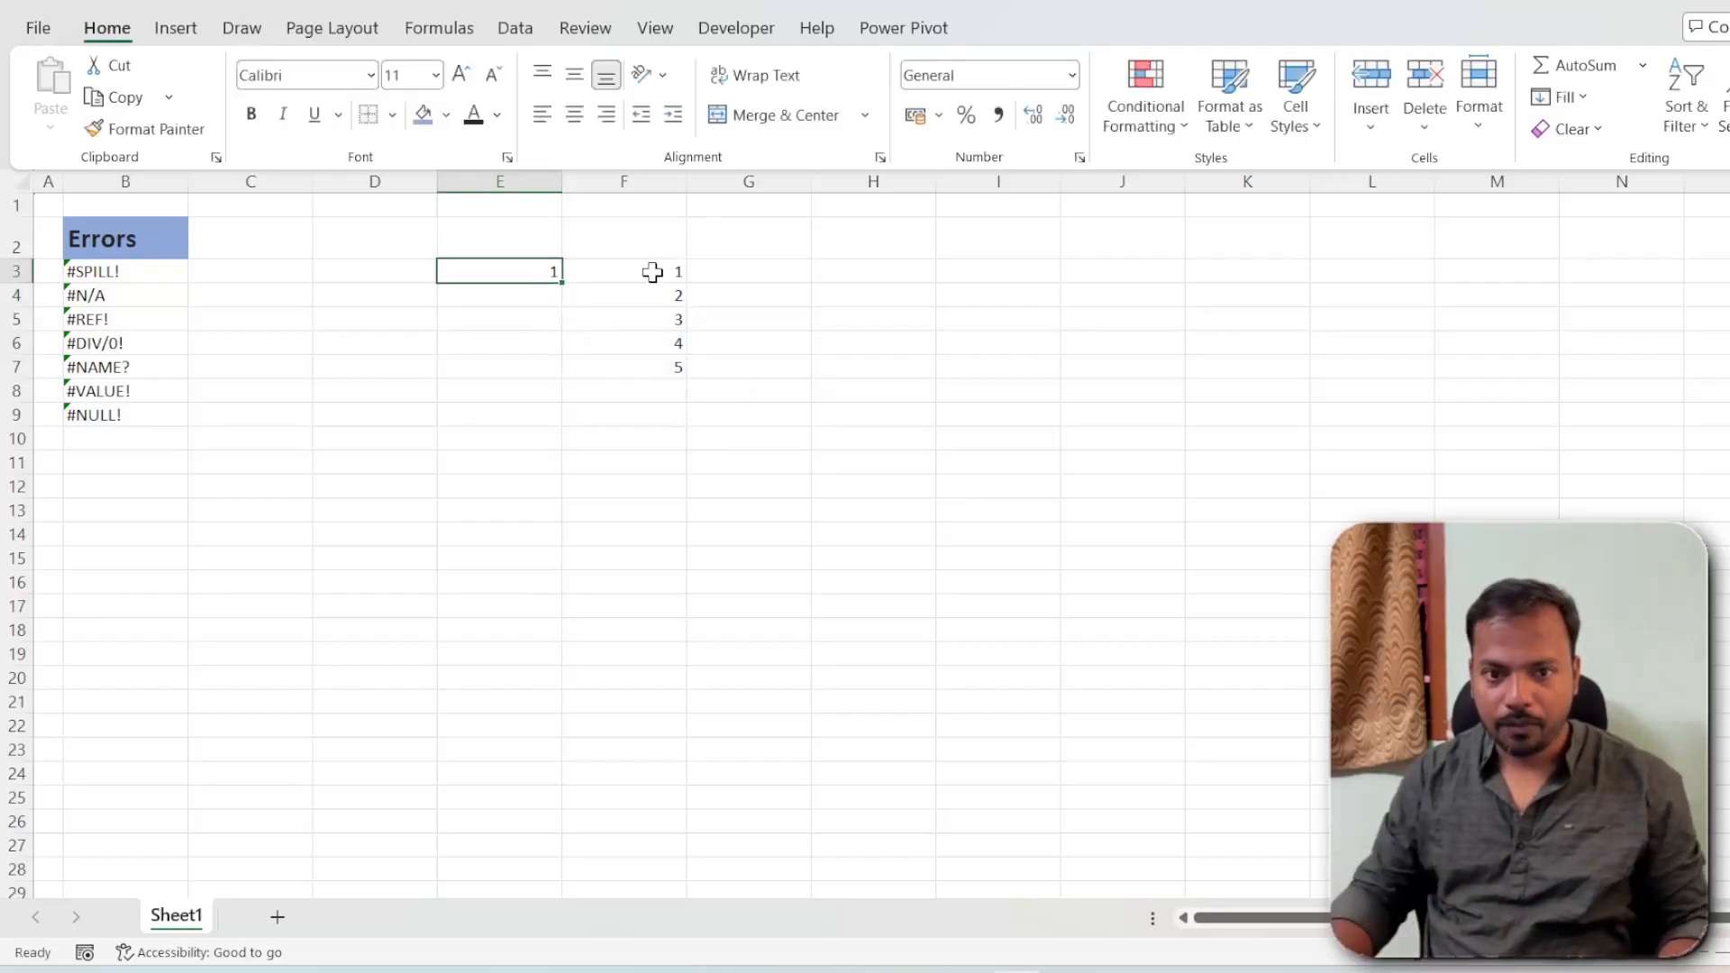
Enter the text "Hello" in cell E4, directly below the FILTER formula
left_click(539, 292)
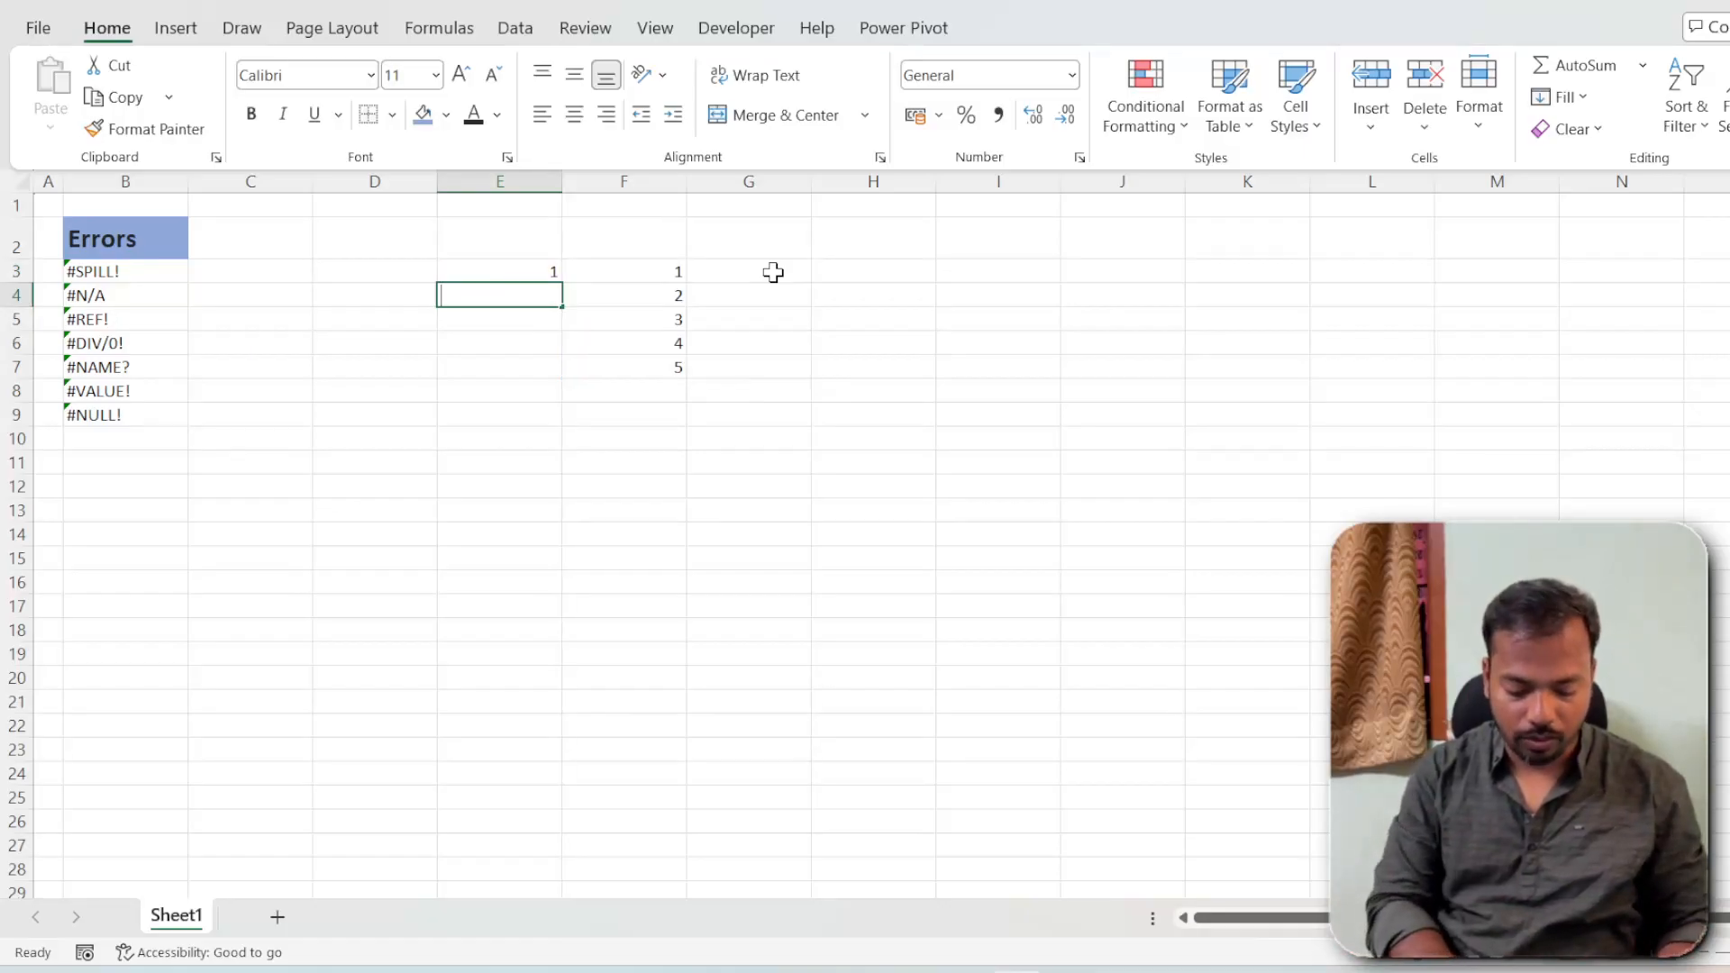
type("Hello")
key("Up")
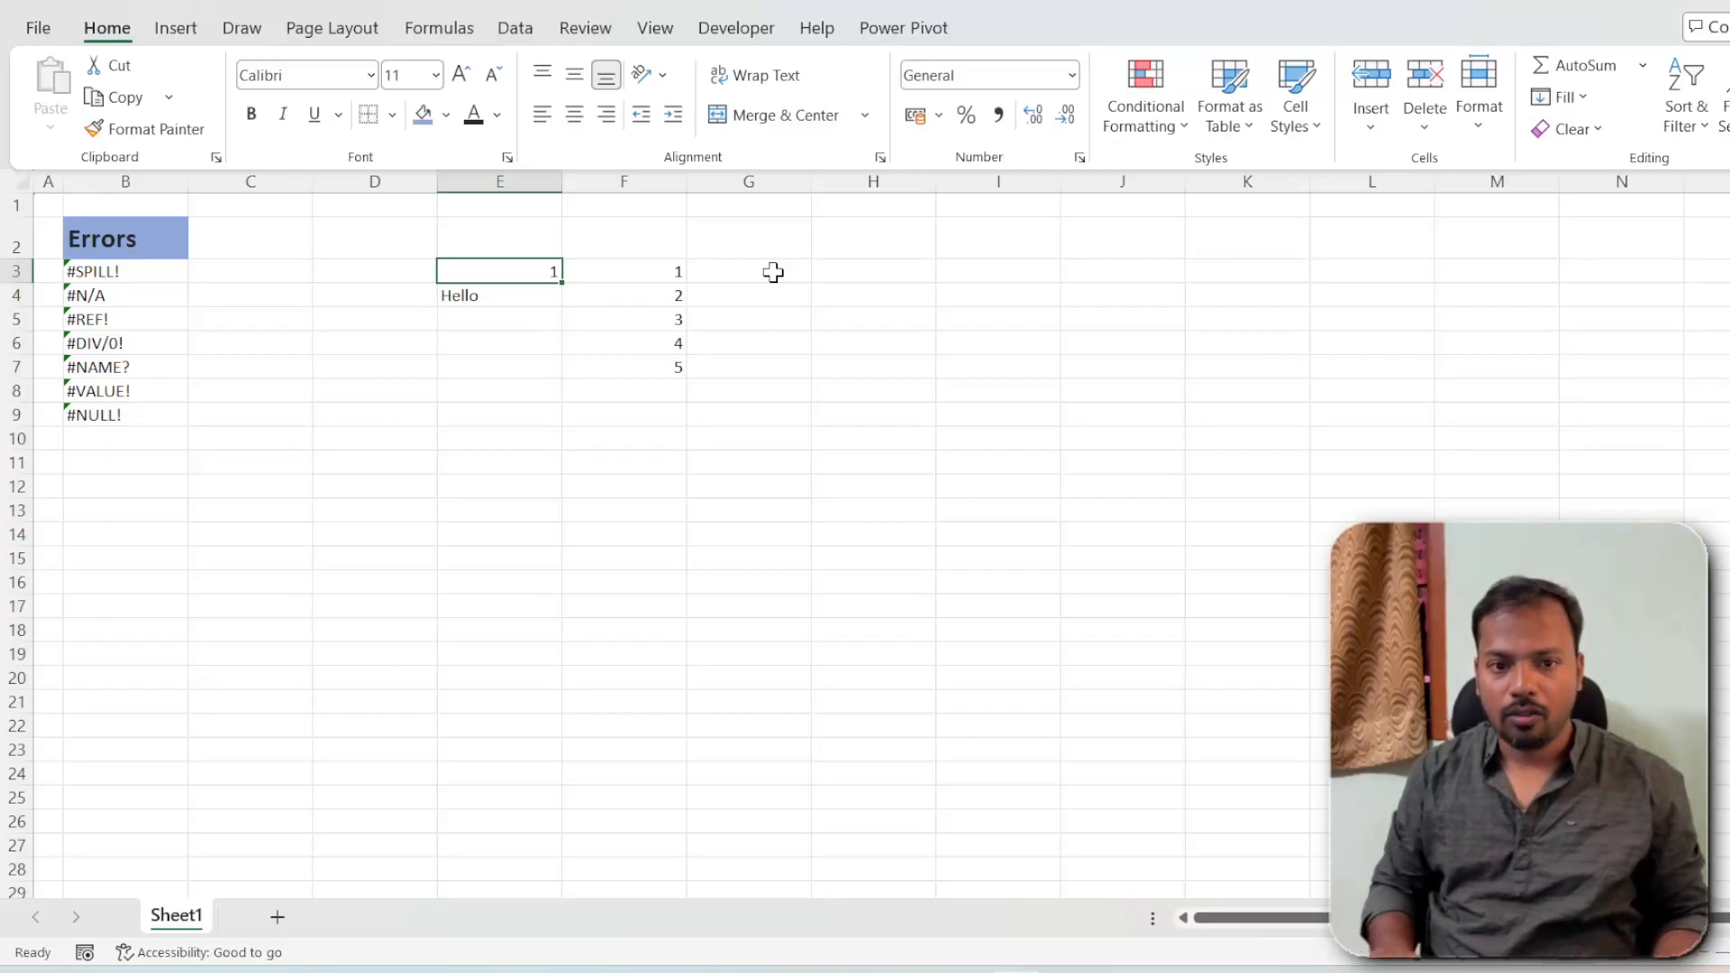
key("F2")
key("Escape")
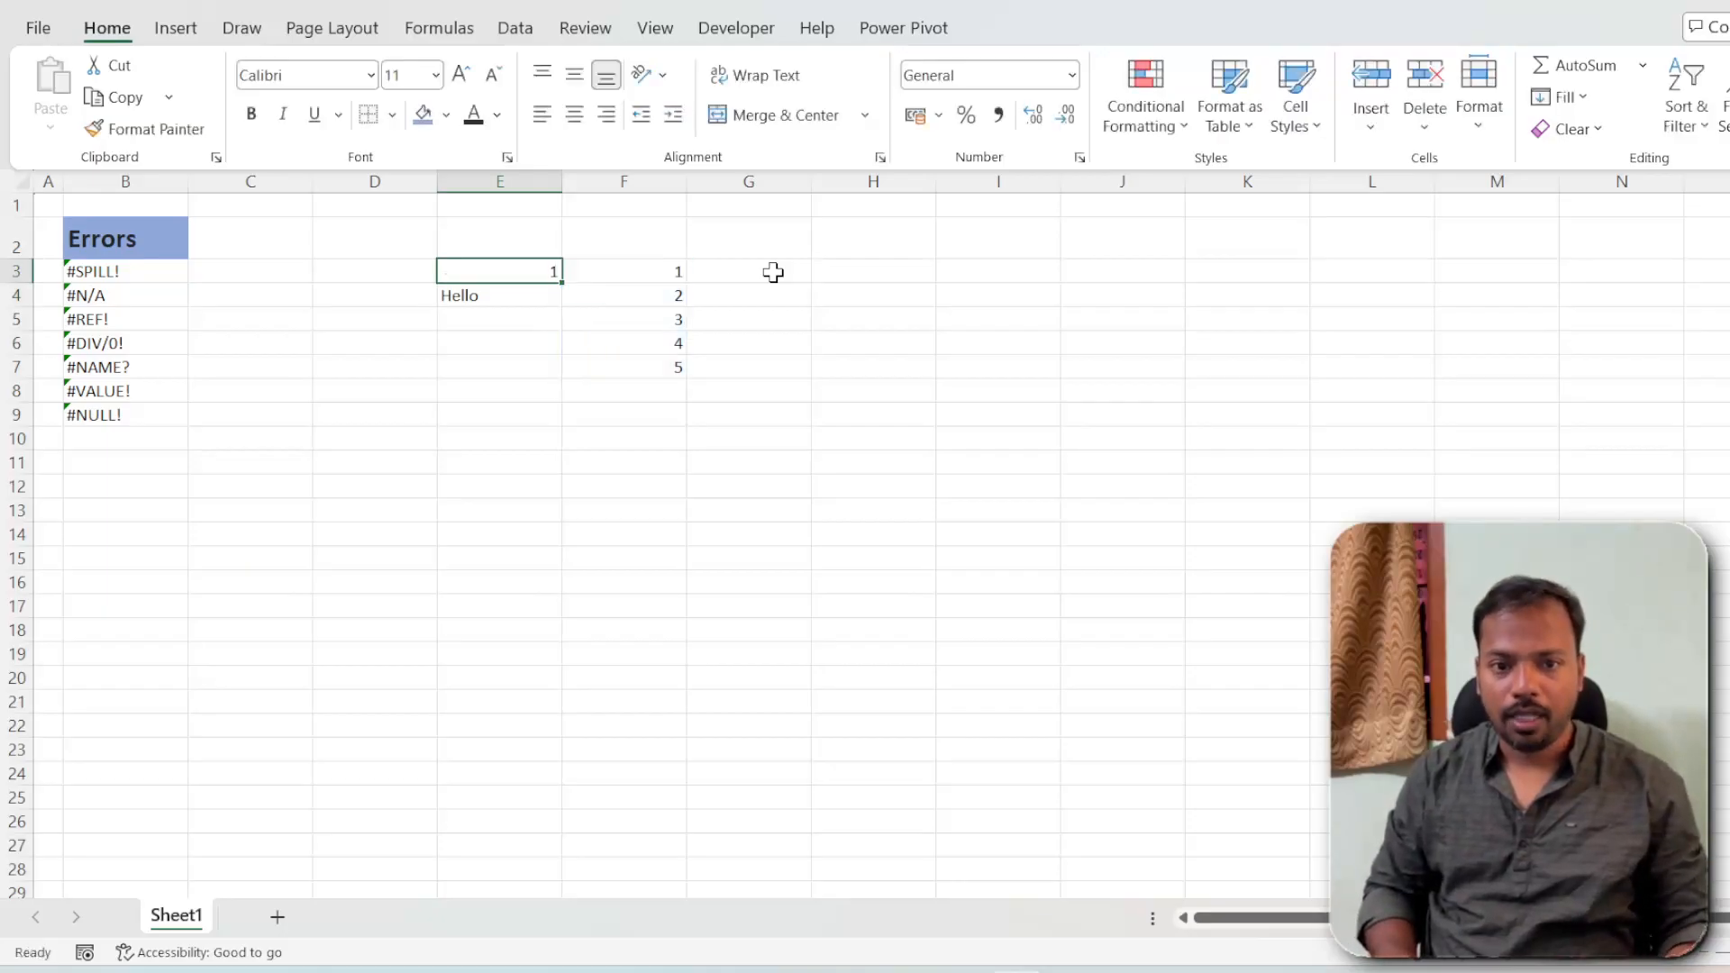
Change the value in cell F6 to 1 so a second number meets the FILTER condition
key("Right")
key("Down")
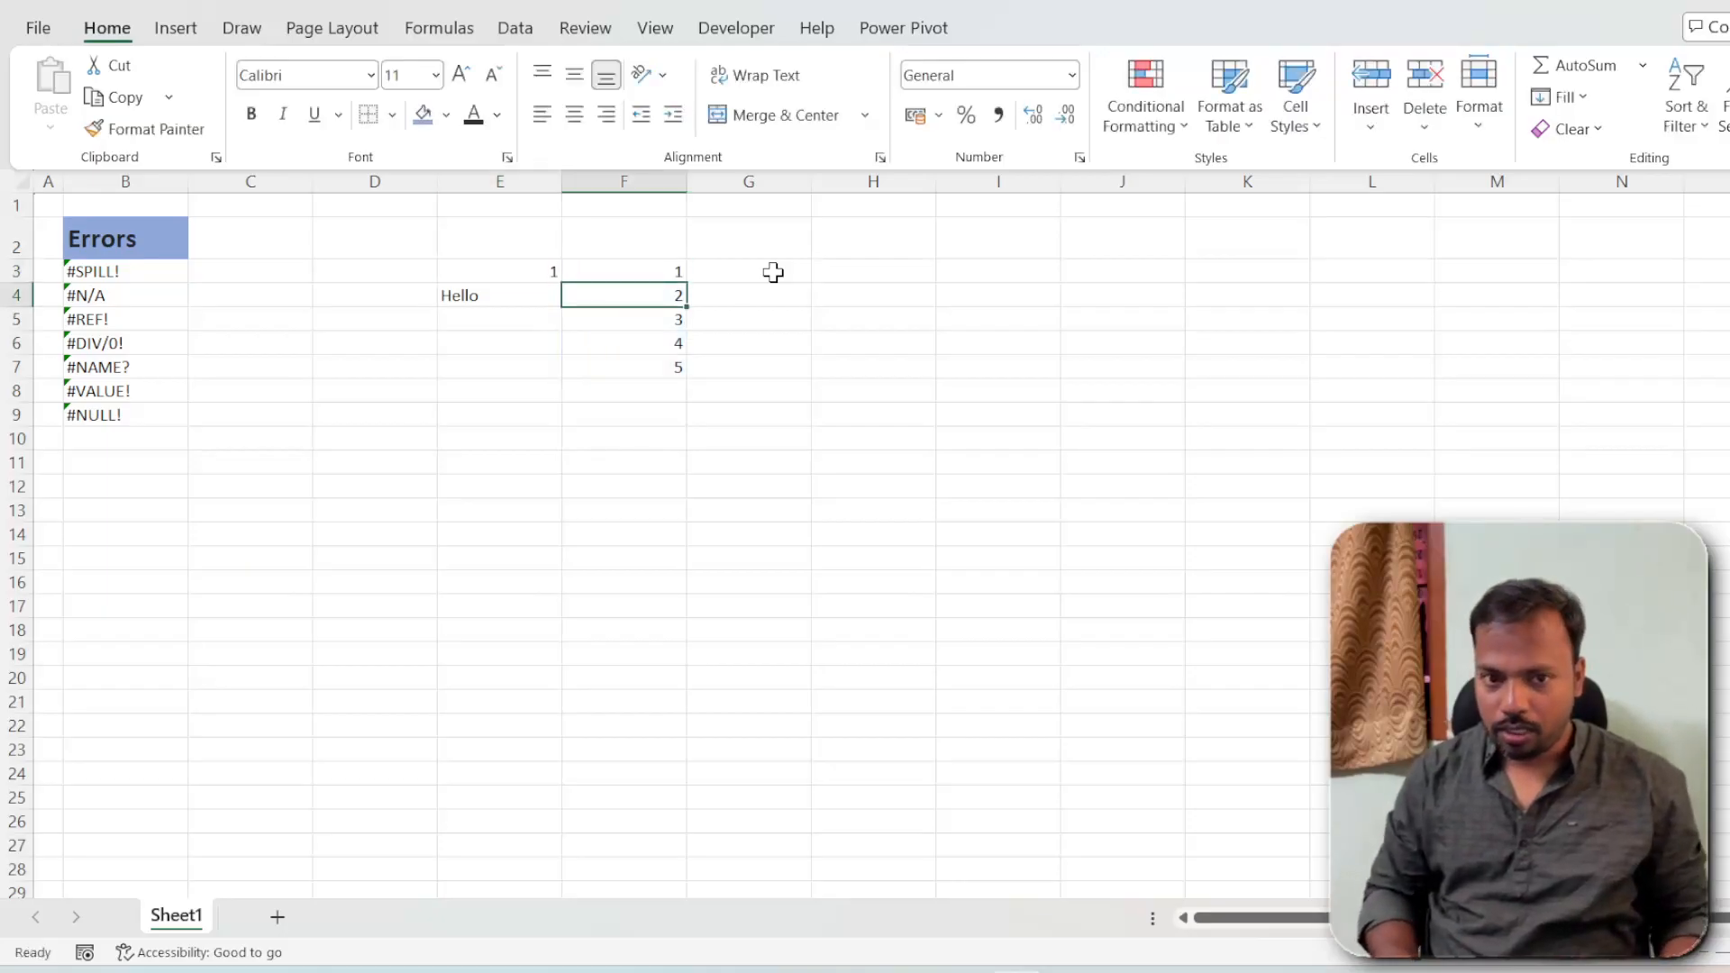
key("Down")
key("Down")
type("1")
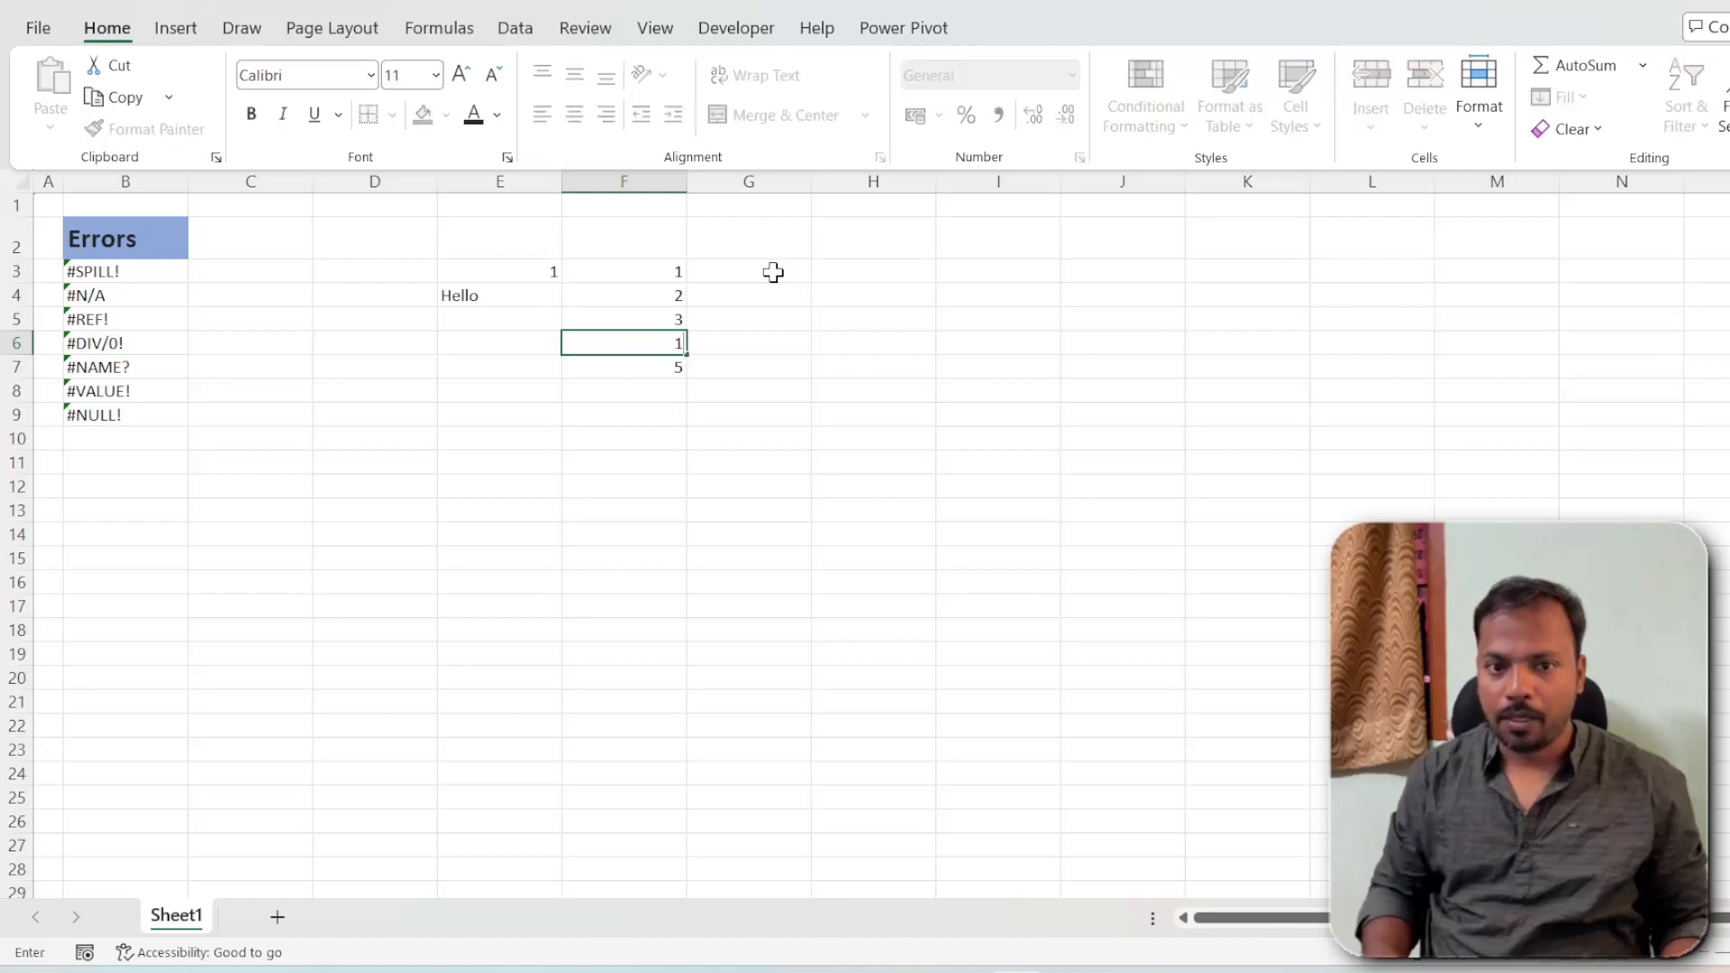
key("Return")
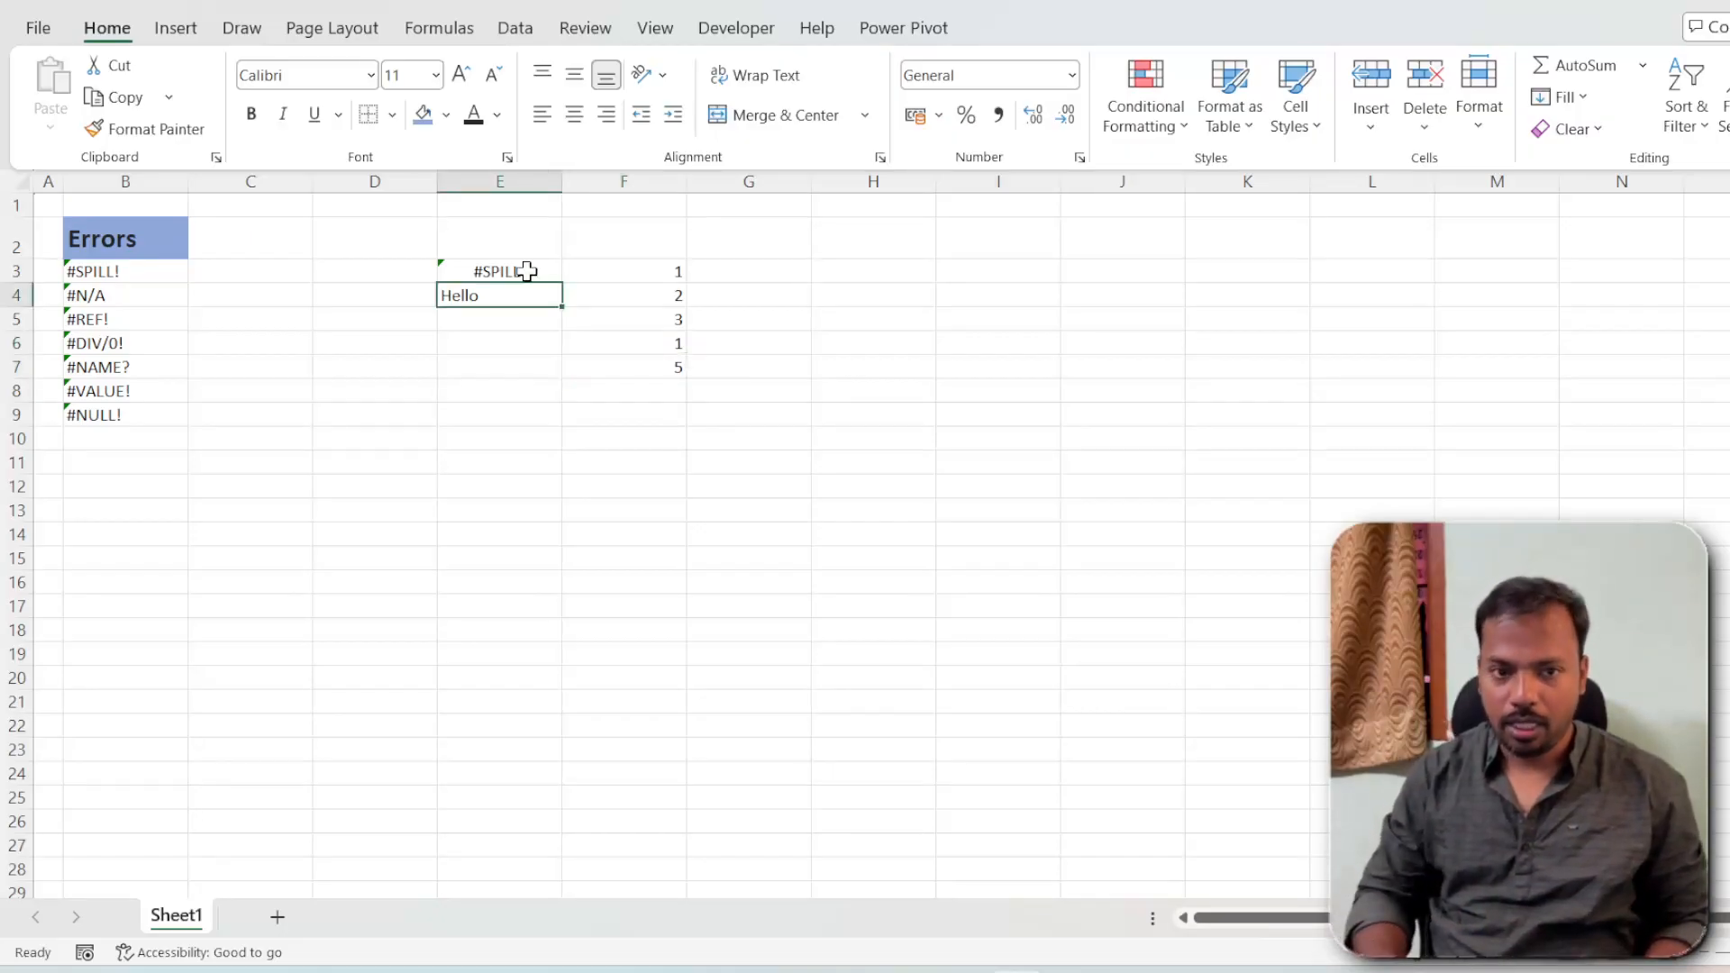
Clear the text from E4 and reference the FILTER formula's whole spill range in D3 with =E3#
key("Delete")
left_click(527, 271)
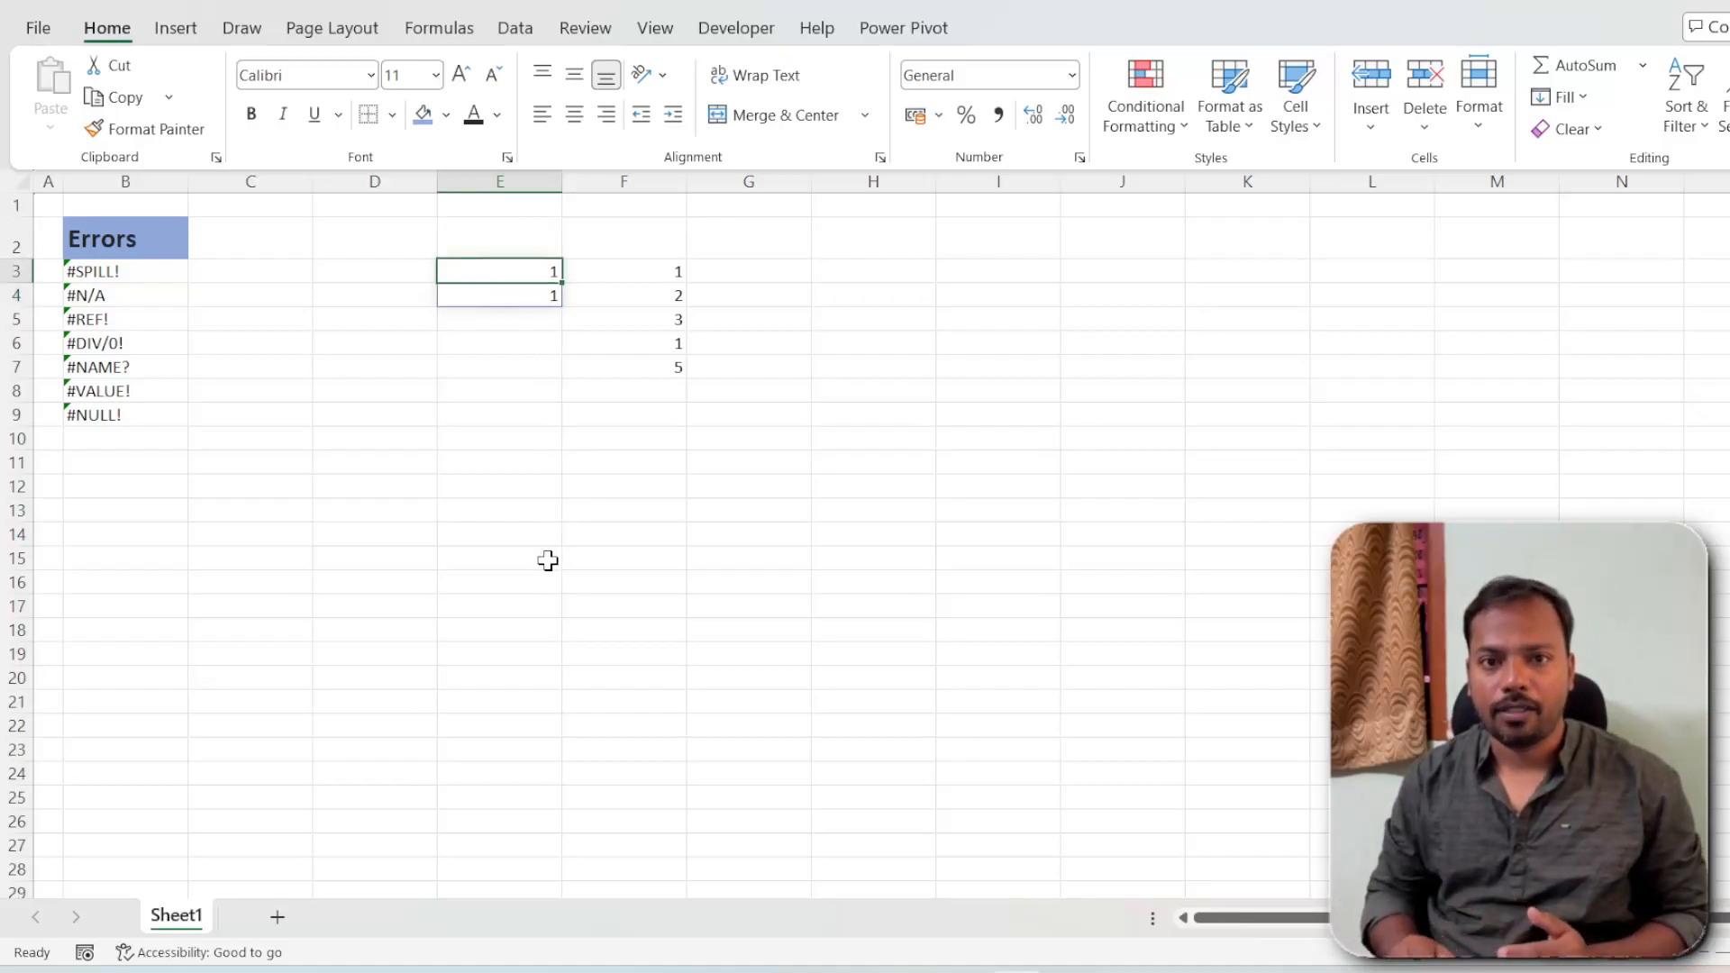
key("Left")
type("=")
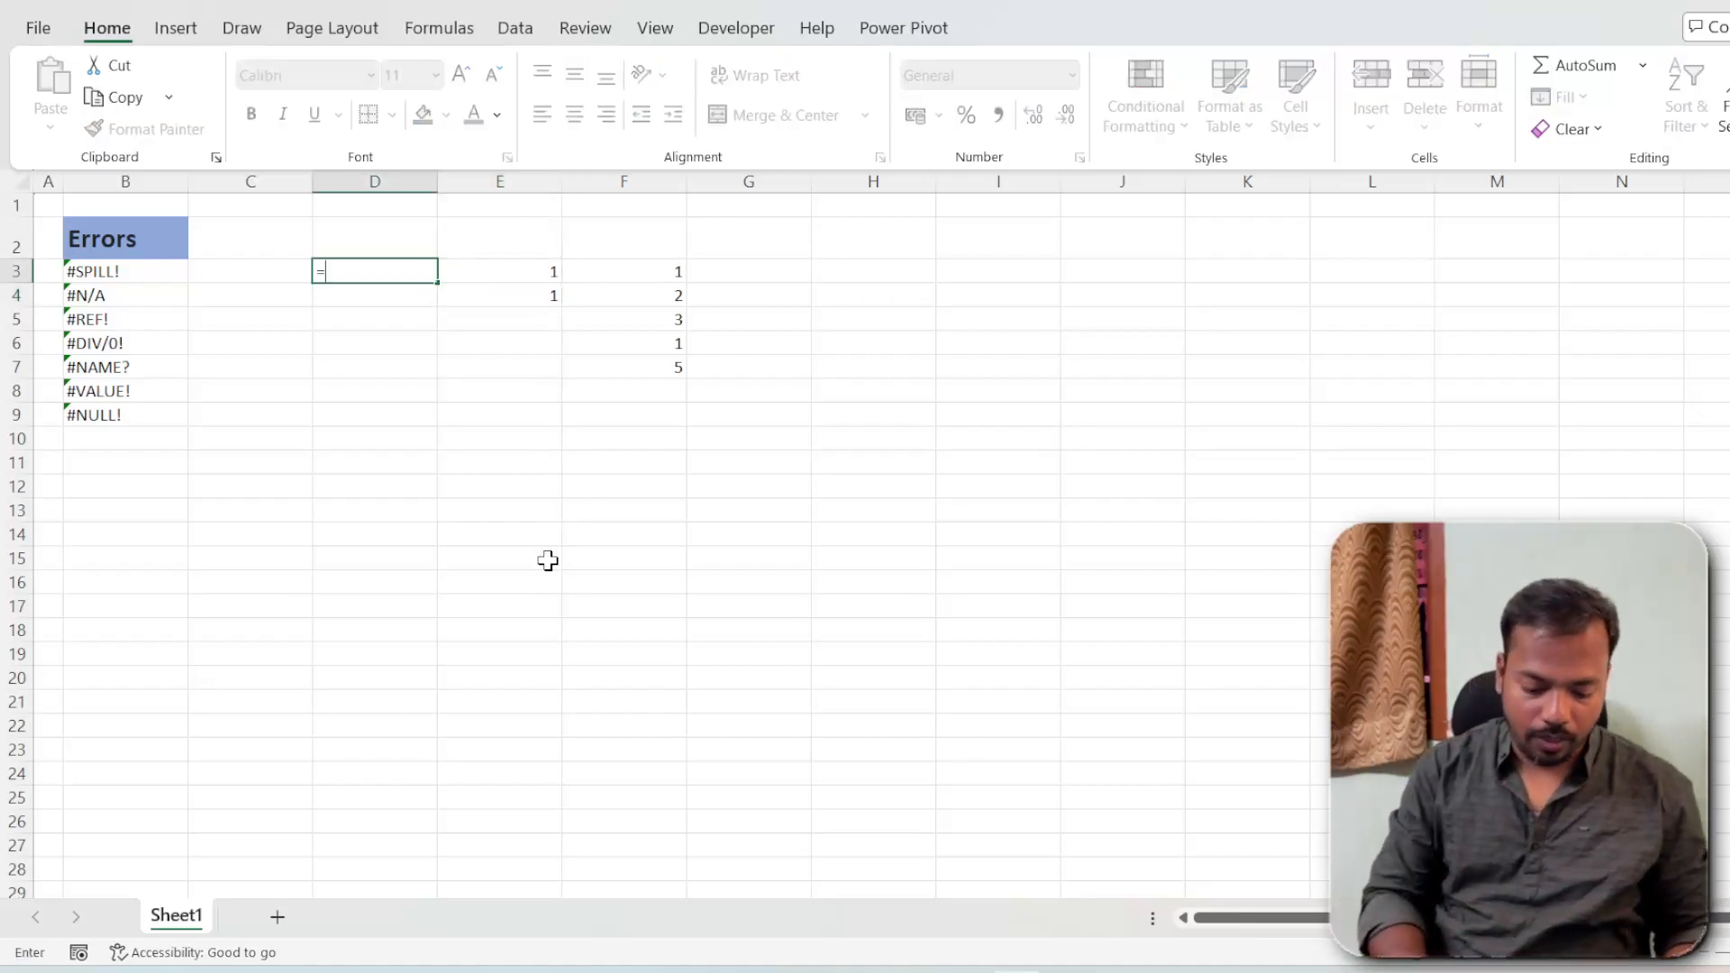
key("Right")
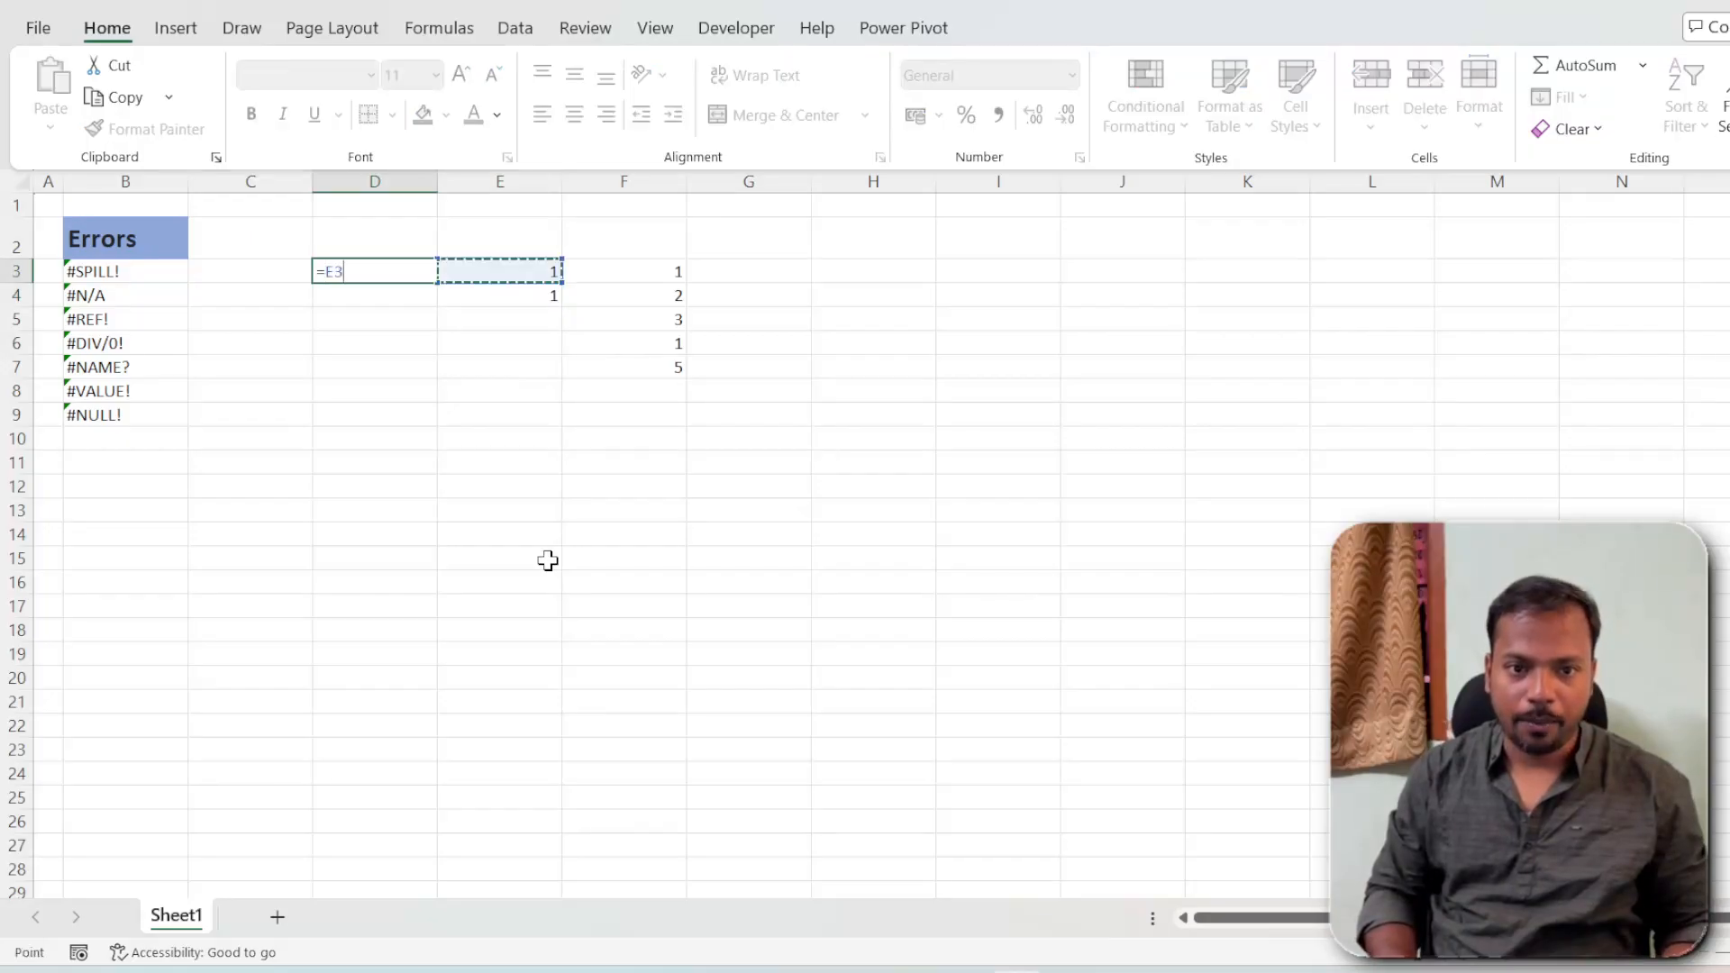
type("#")
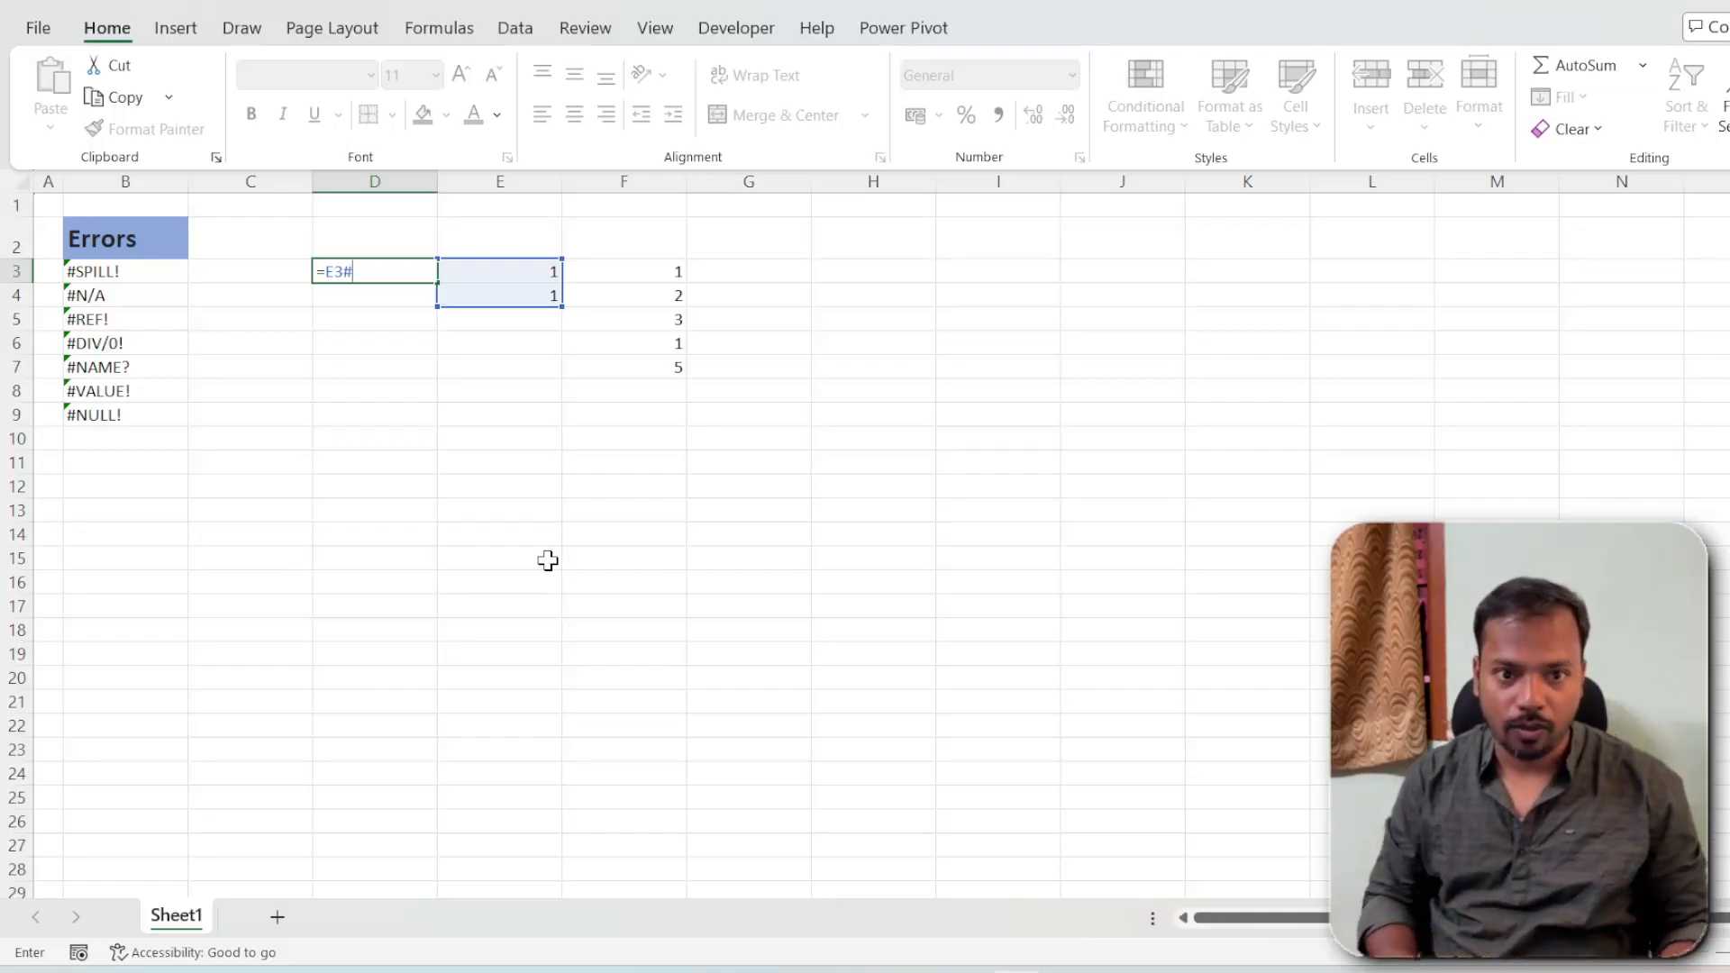
key("Return")
Copy the #SPILL! error from cell B3 and paste it over the value in F5
key("Right")
key("Right")
key("Down")
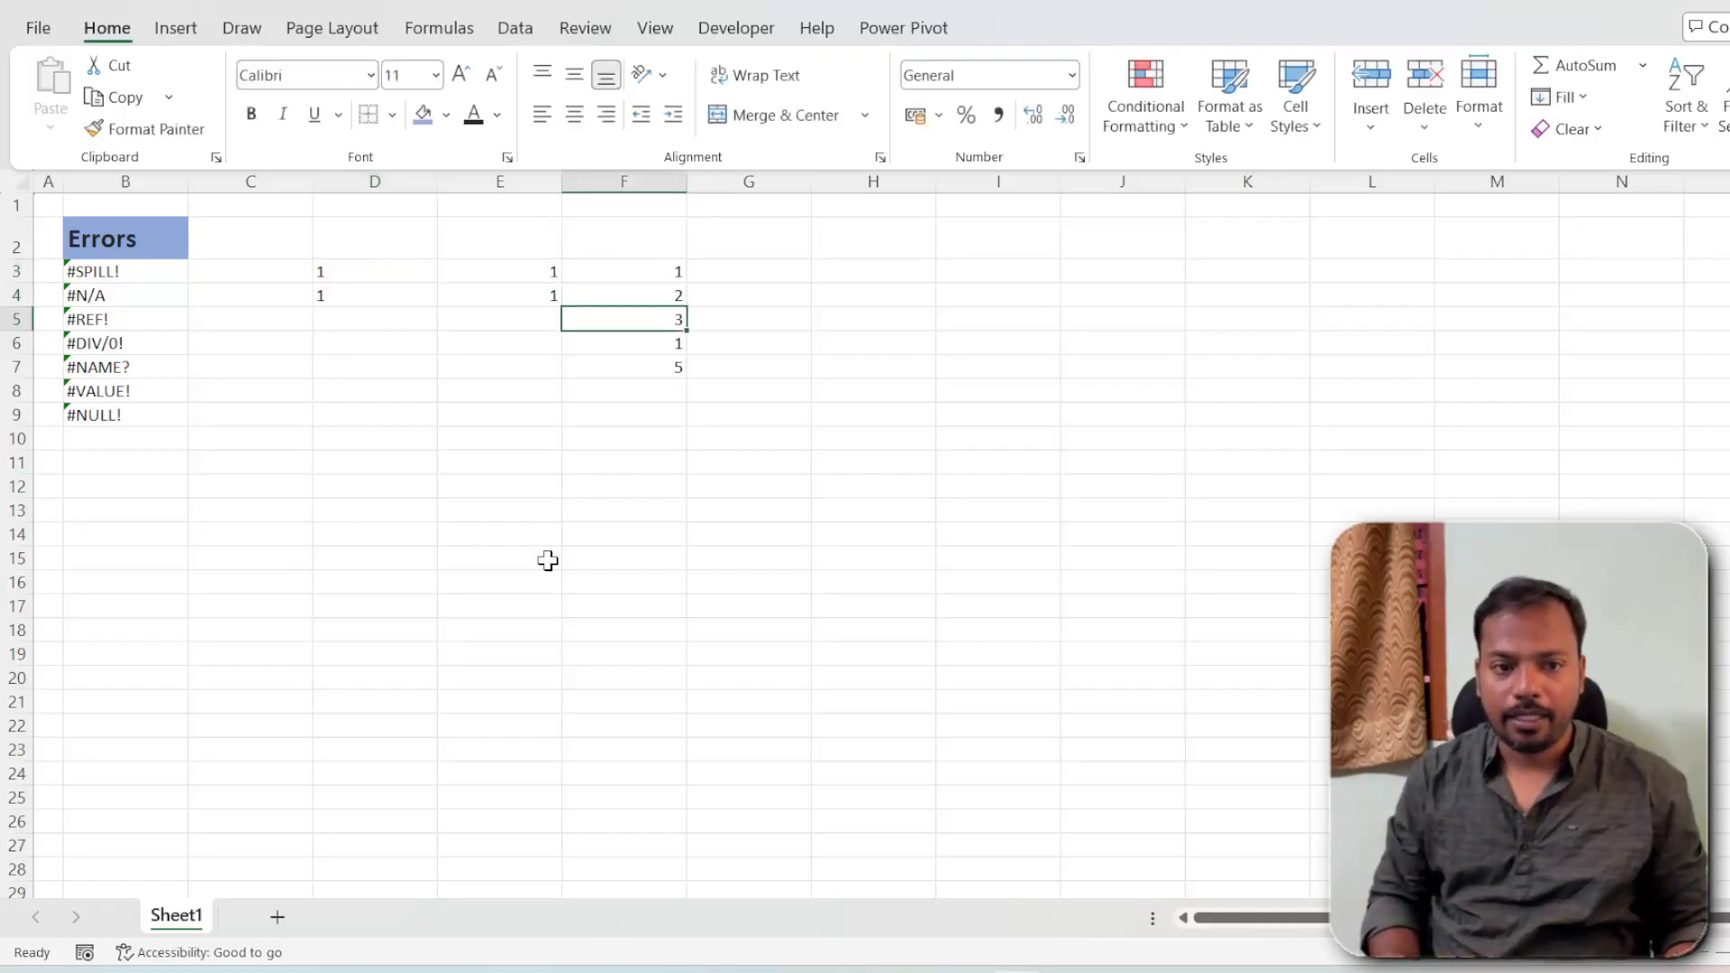
key("Left")
key("Up")
key("Left")
key("Left")
key("Left")
key("Up")
key("shift+Down")
key("shift+Down")
key("ctrl+c")
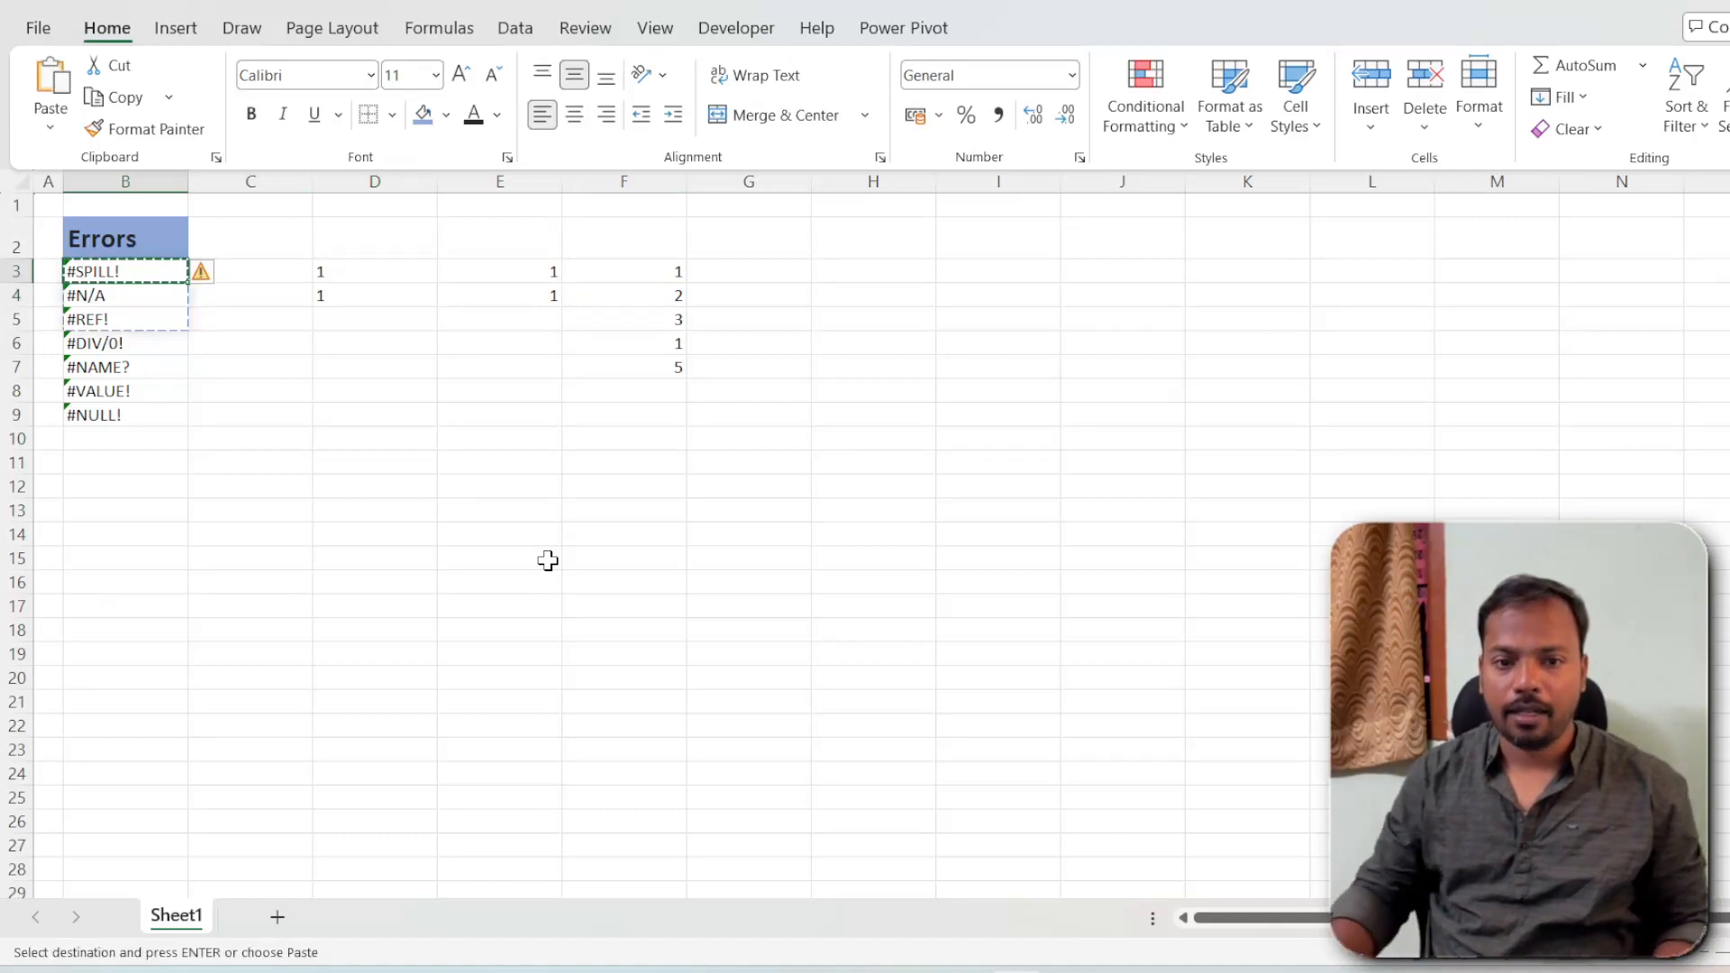
left_click(675, 320)
key("ctrl+v")
left_click(520, 272)
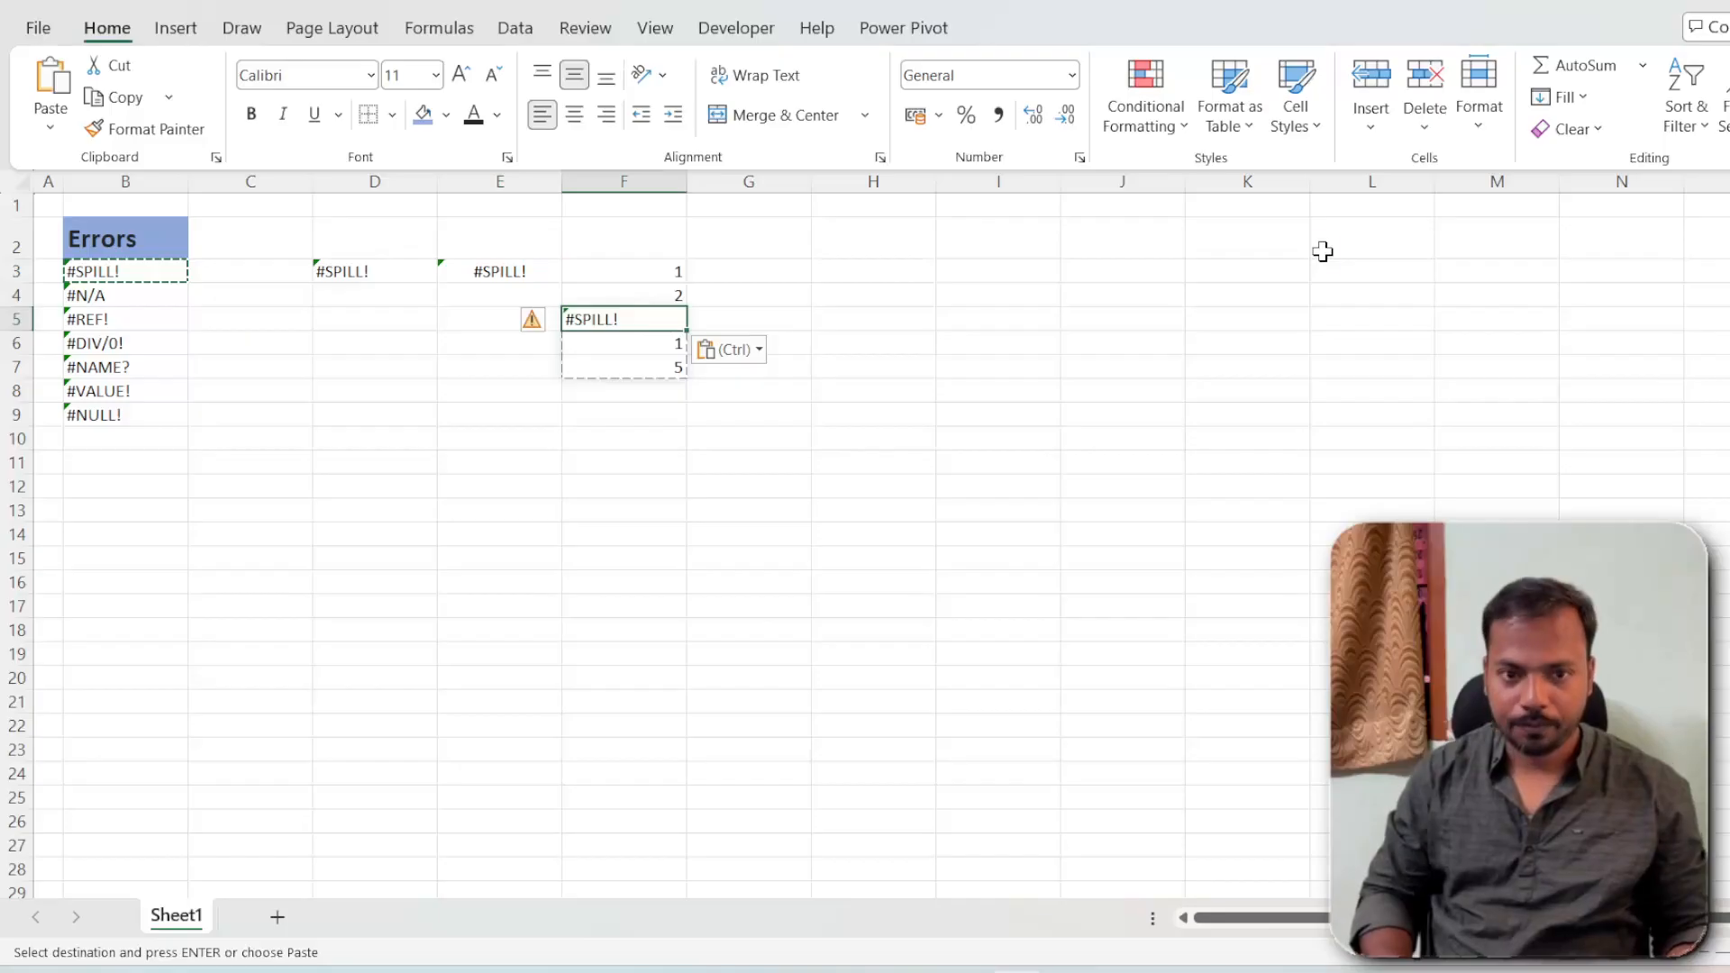
Undo the pasted error in F5 and remove the formulas in D3 and E3
key("ctrl+z")
key("ctrl+z")
key("ctrl+z")
key("ctrl+z")
key("ctrl+z")
key("ctrl+z")
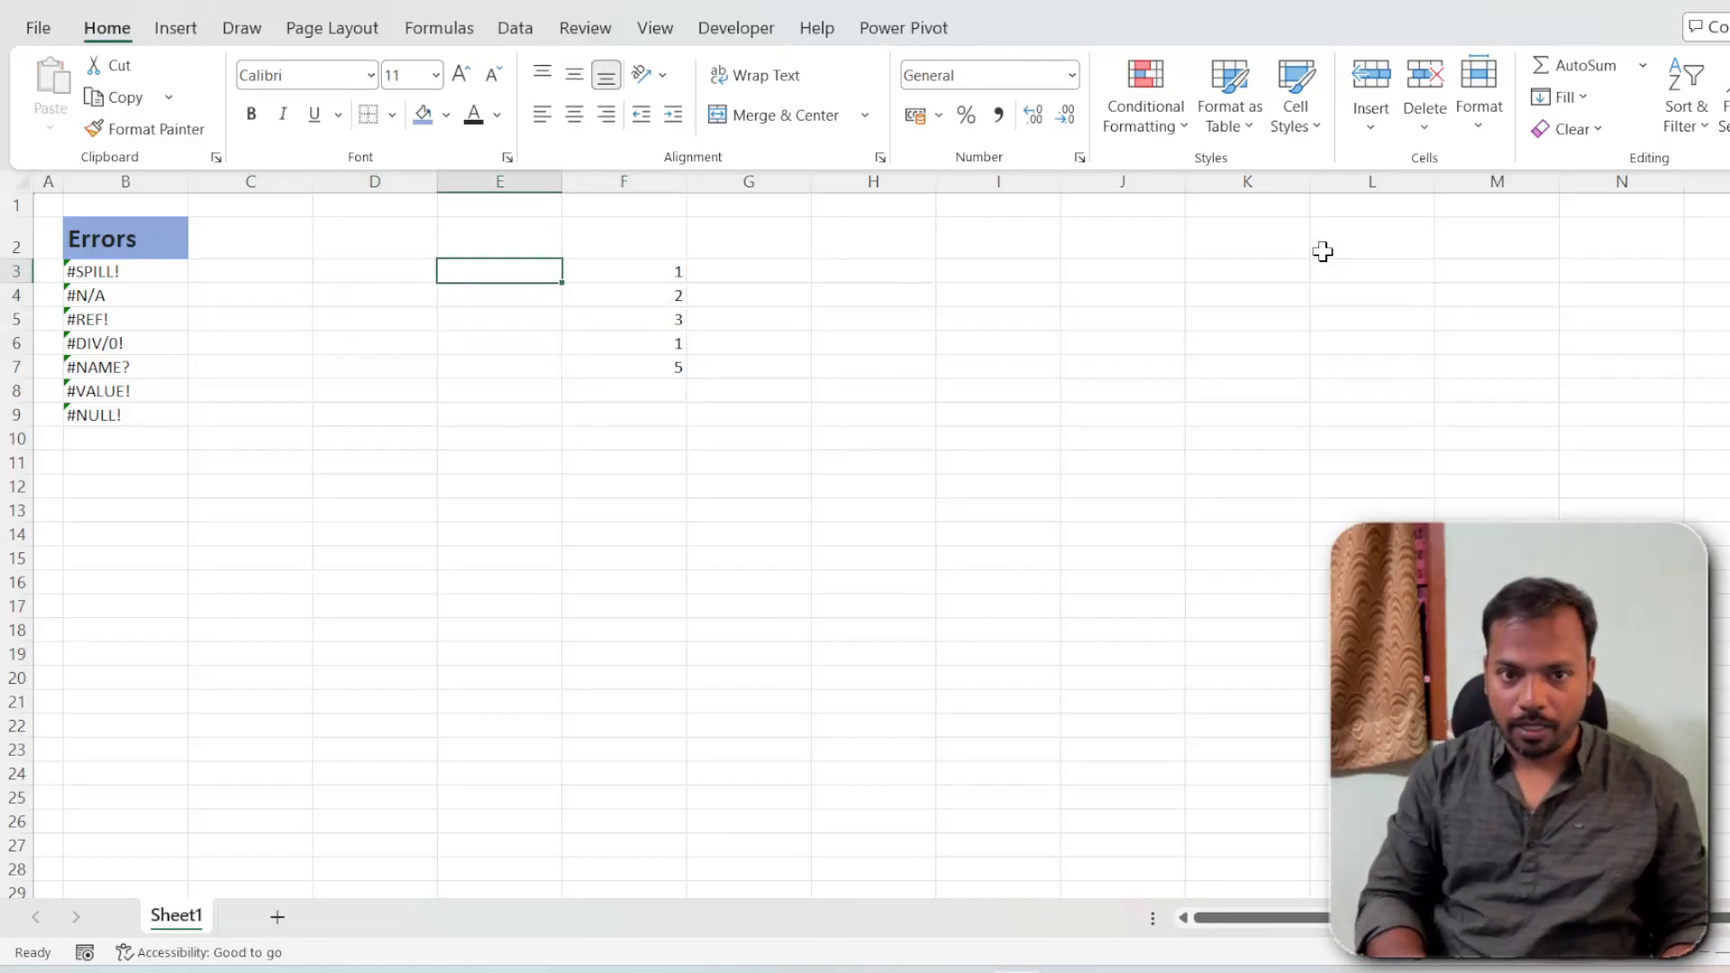
Enter =VLOOKUP(0,F3:F7,1,0) in cell E3 to look up a value missing from the number list
type("=vl")
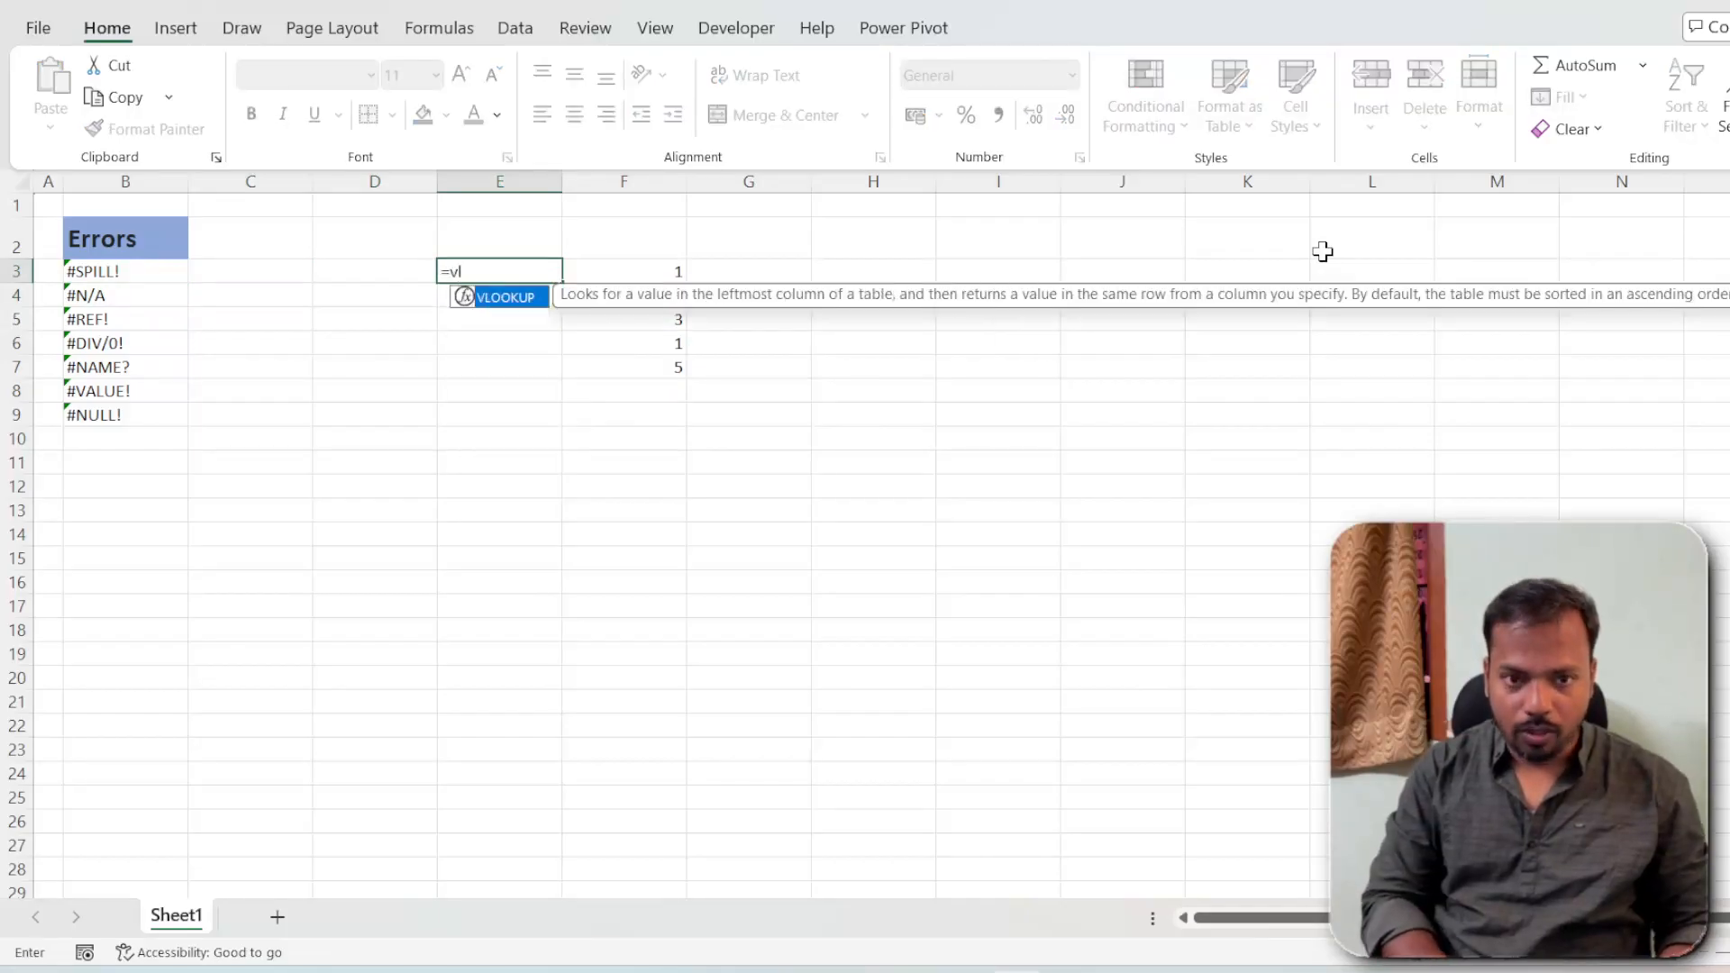
key("Tab")
type("0")
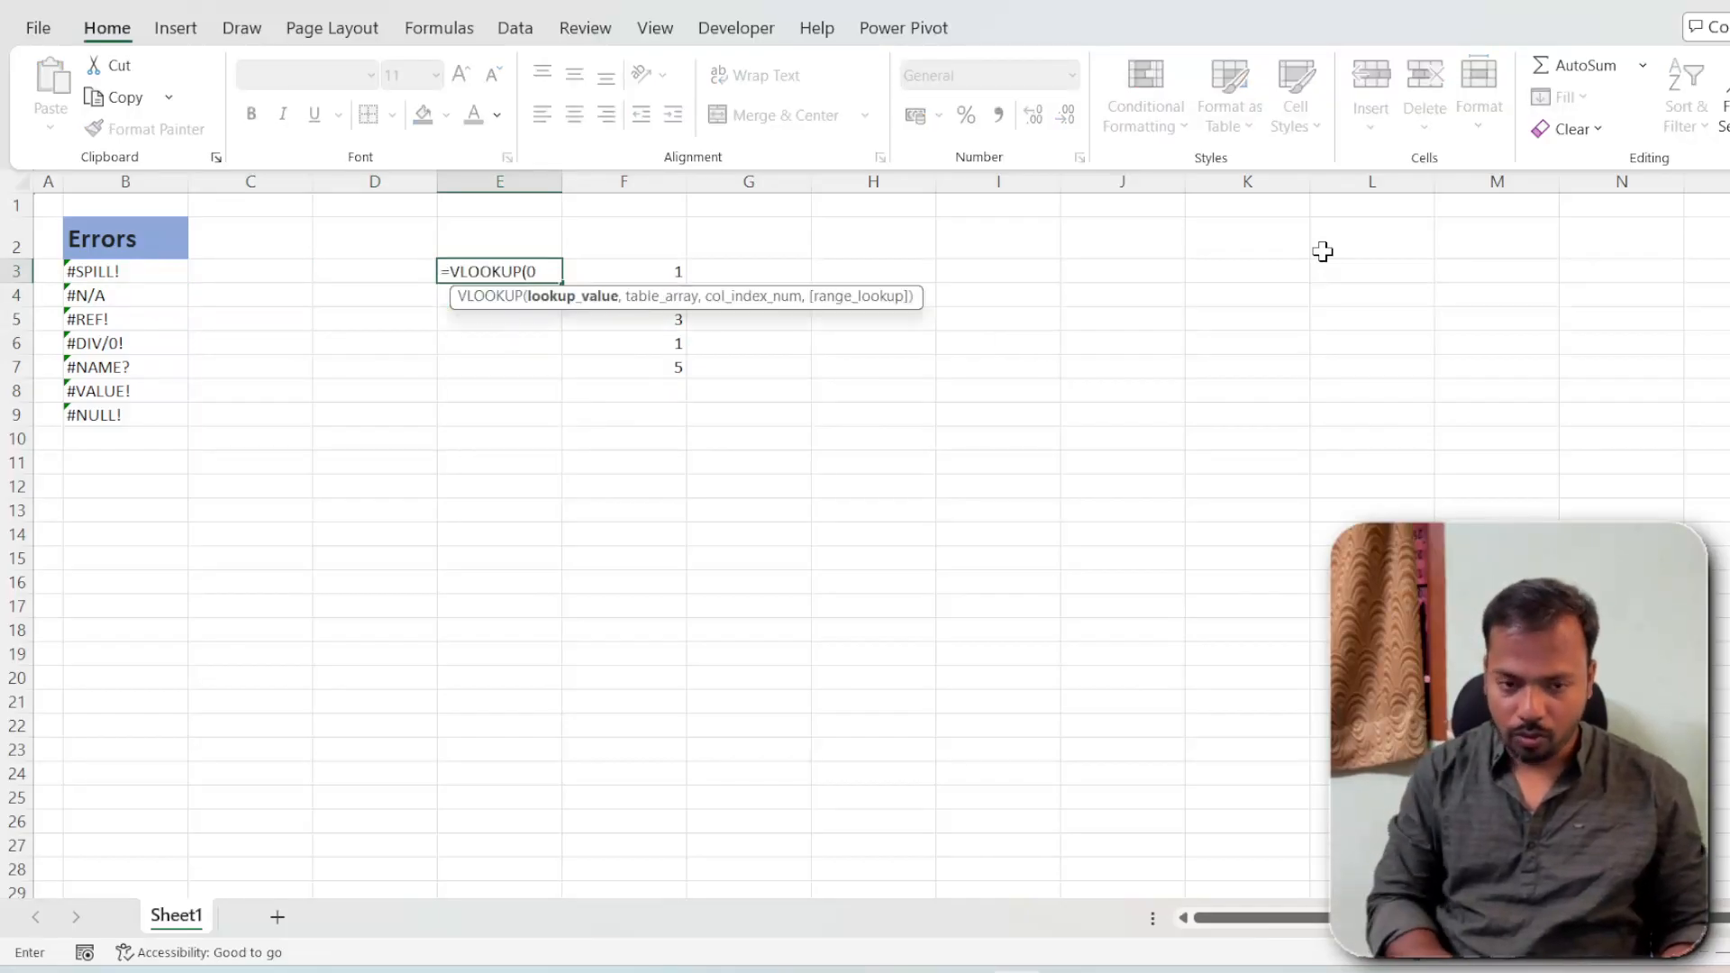
type(",")
key("Right")
key("shift+Down")
key("shift+Down")
key("shift+Down")
key("shift+Down")
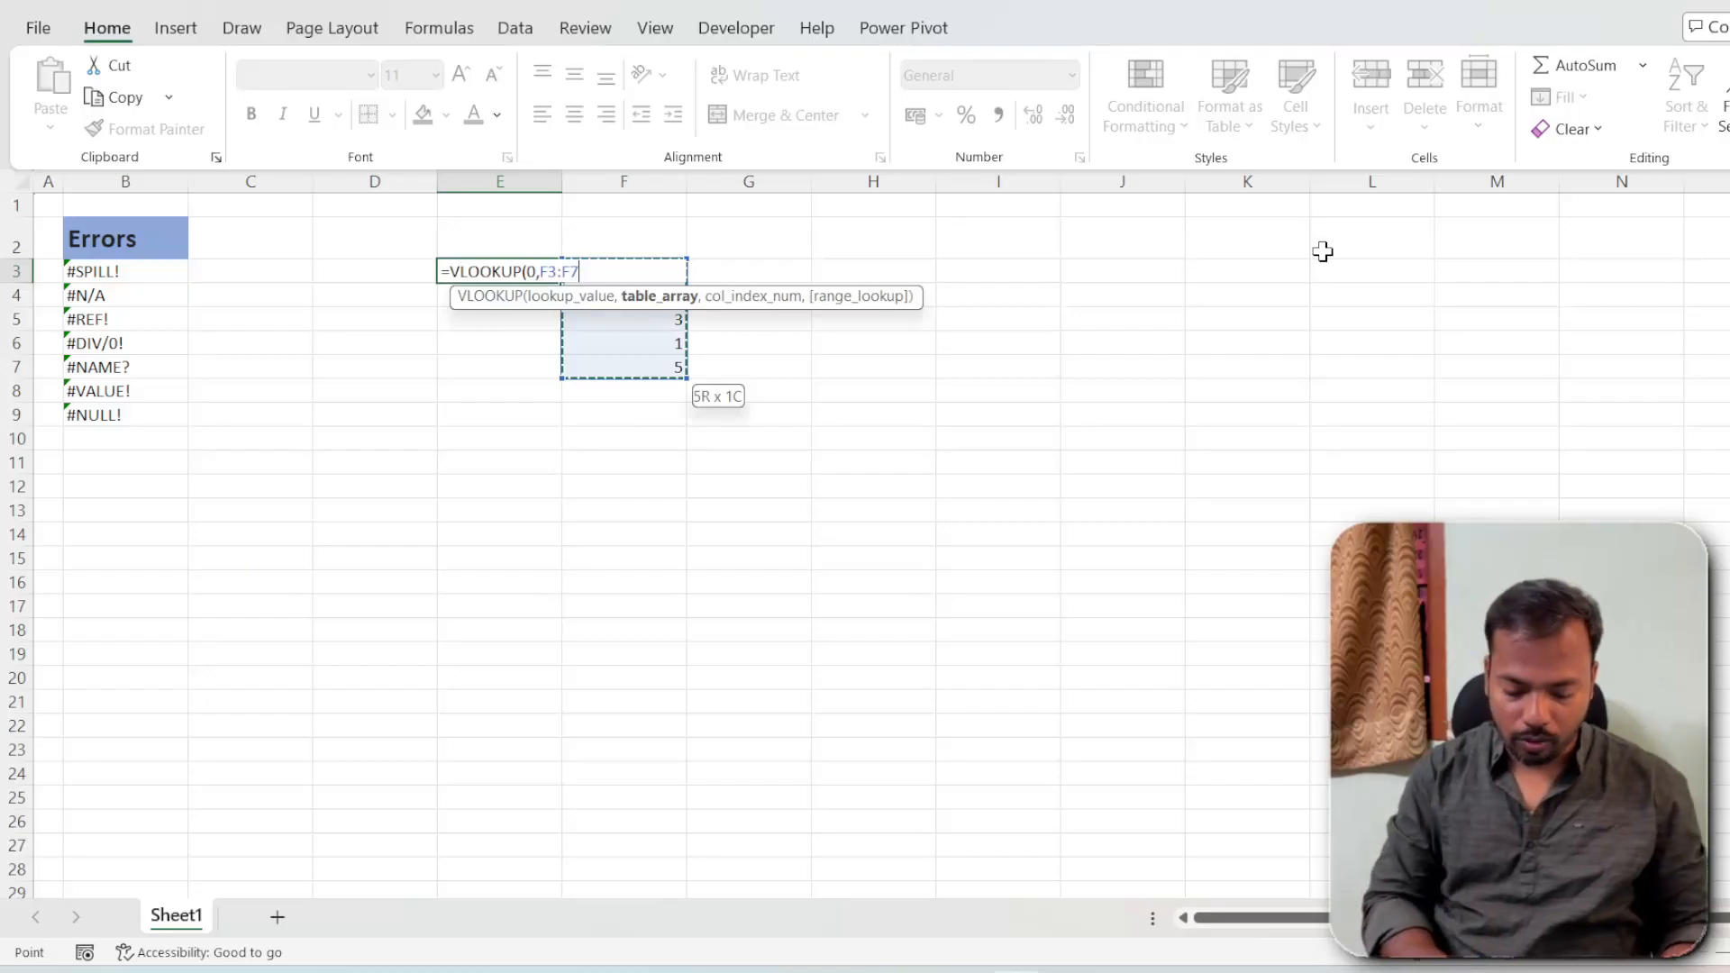
type(",1")
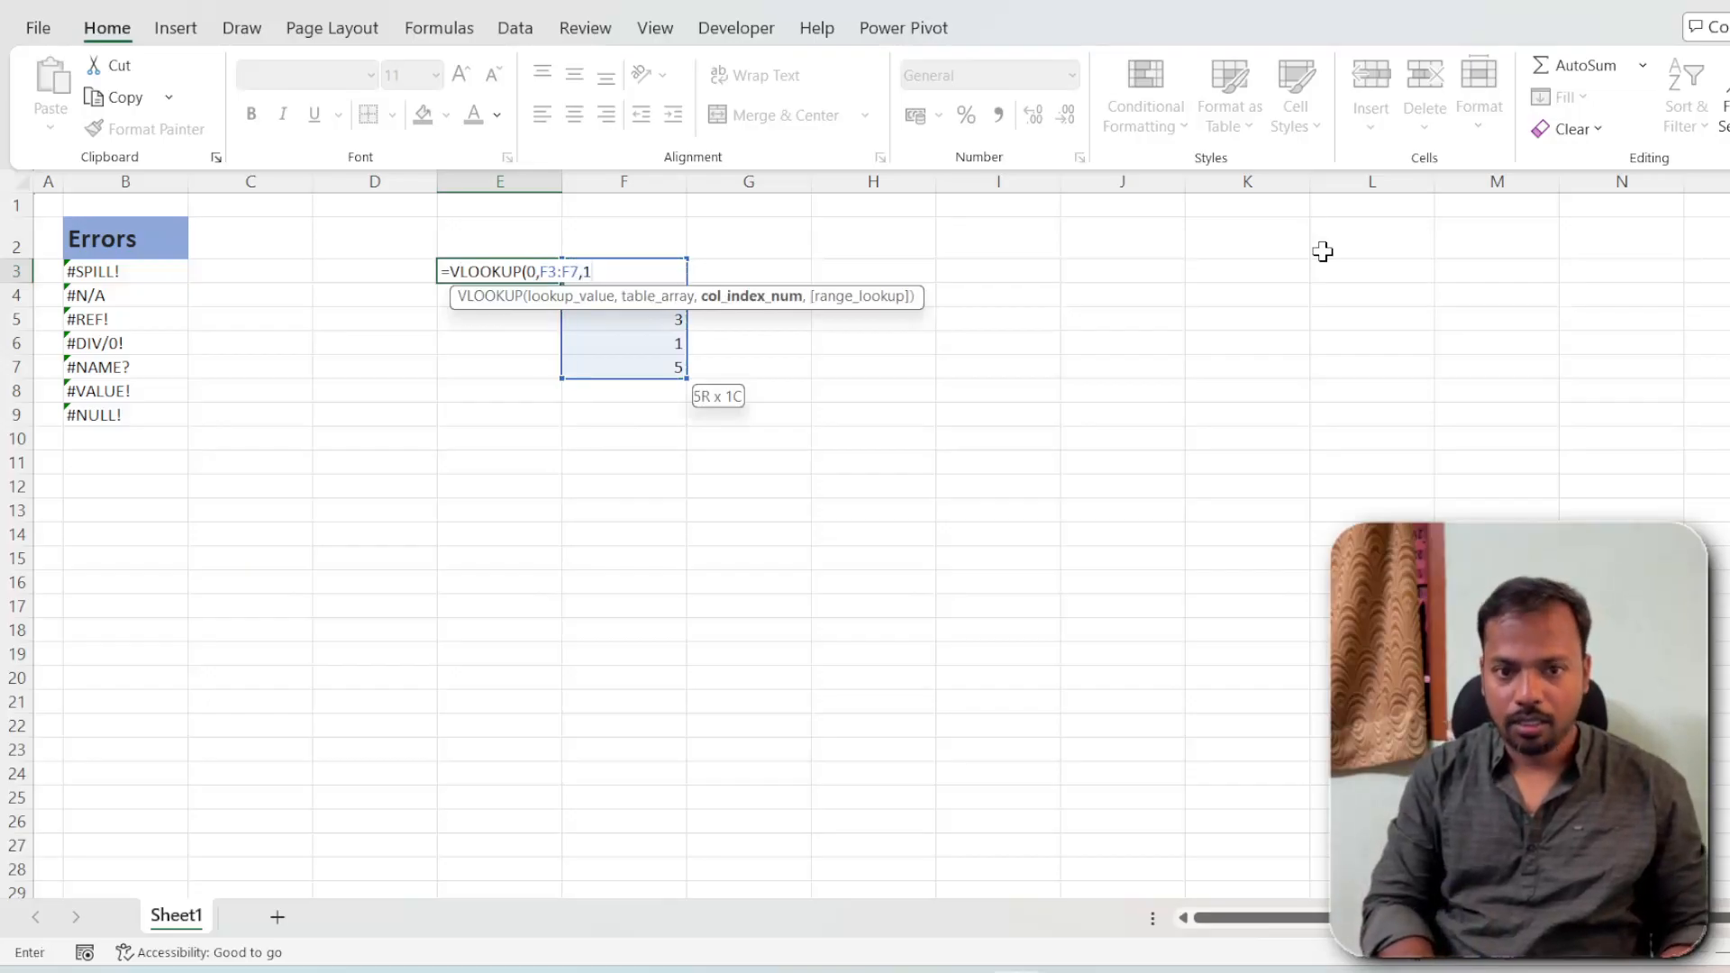
type(",0")
key("Return")
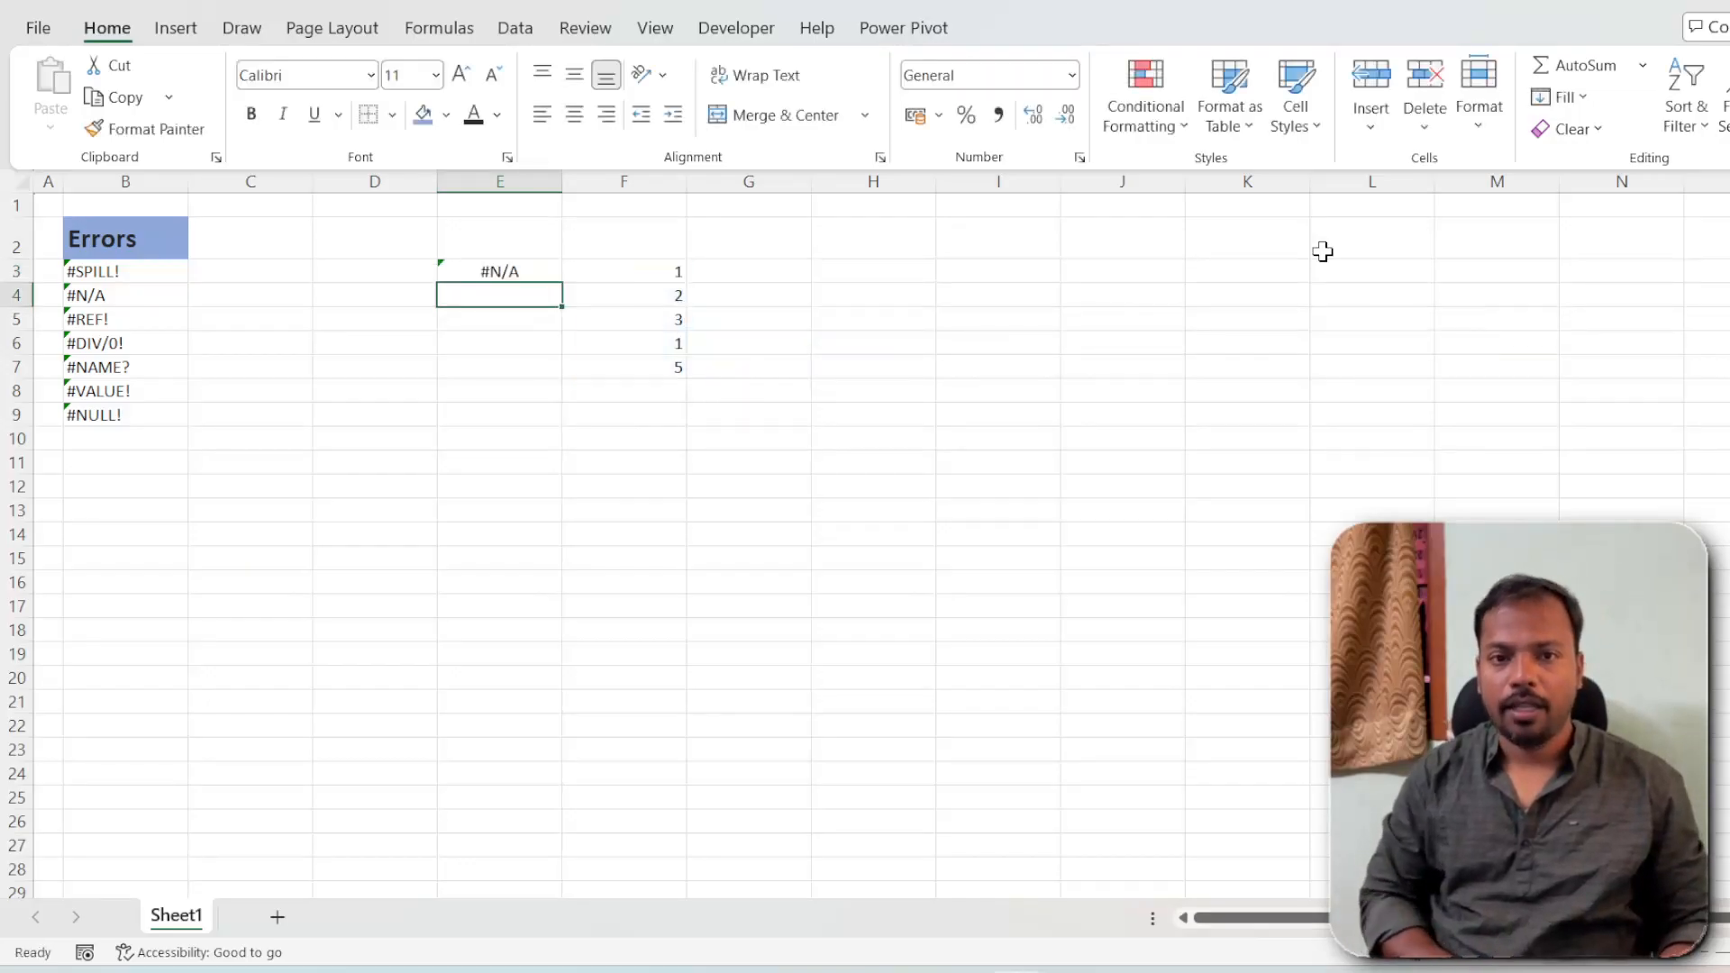
Clear the VLOOKUP formula from E3 and enter the absolute reference =$F$3 in its place
key("Up")
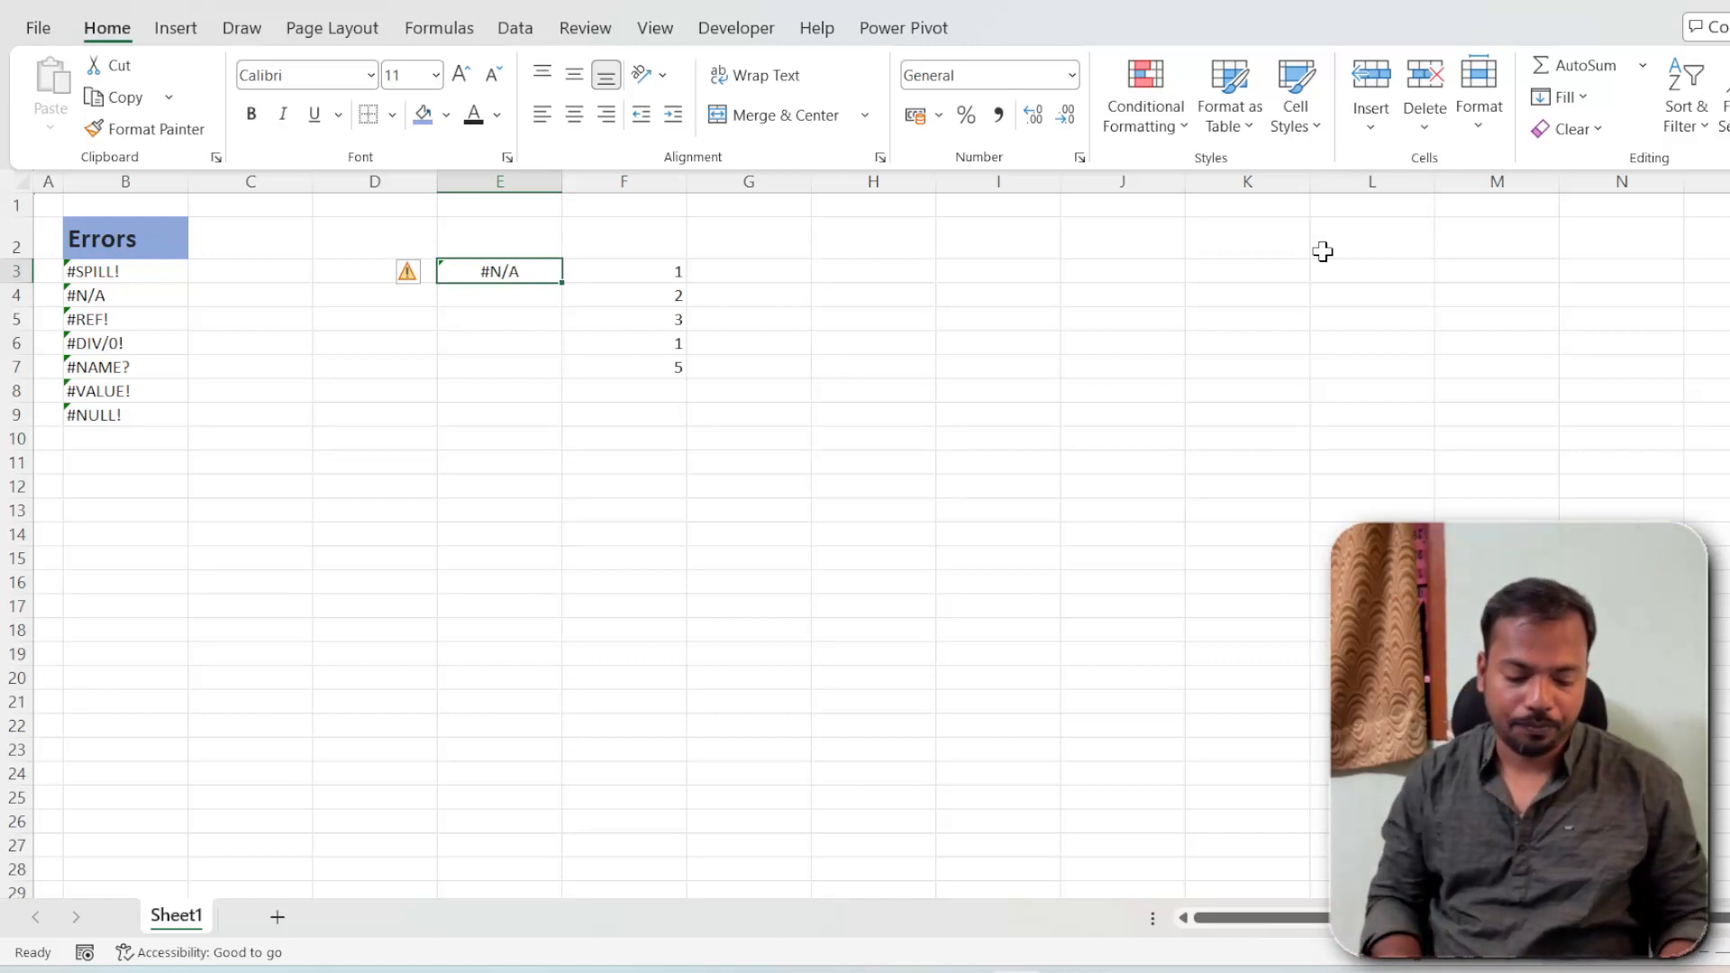
key("Delete")
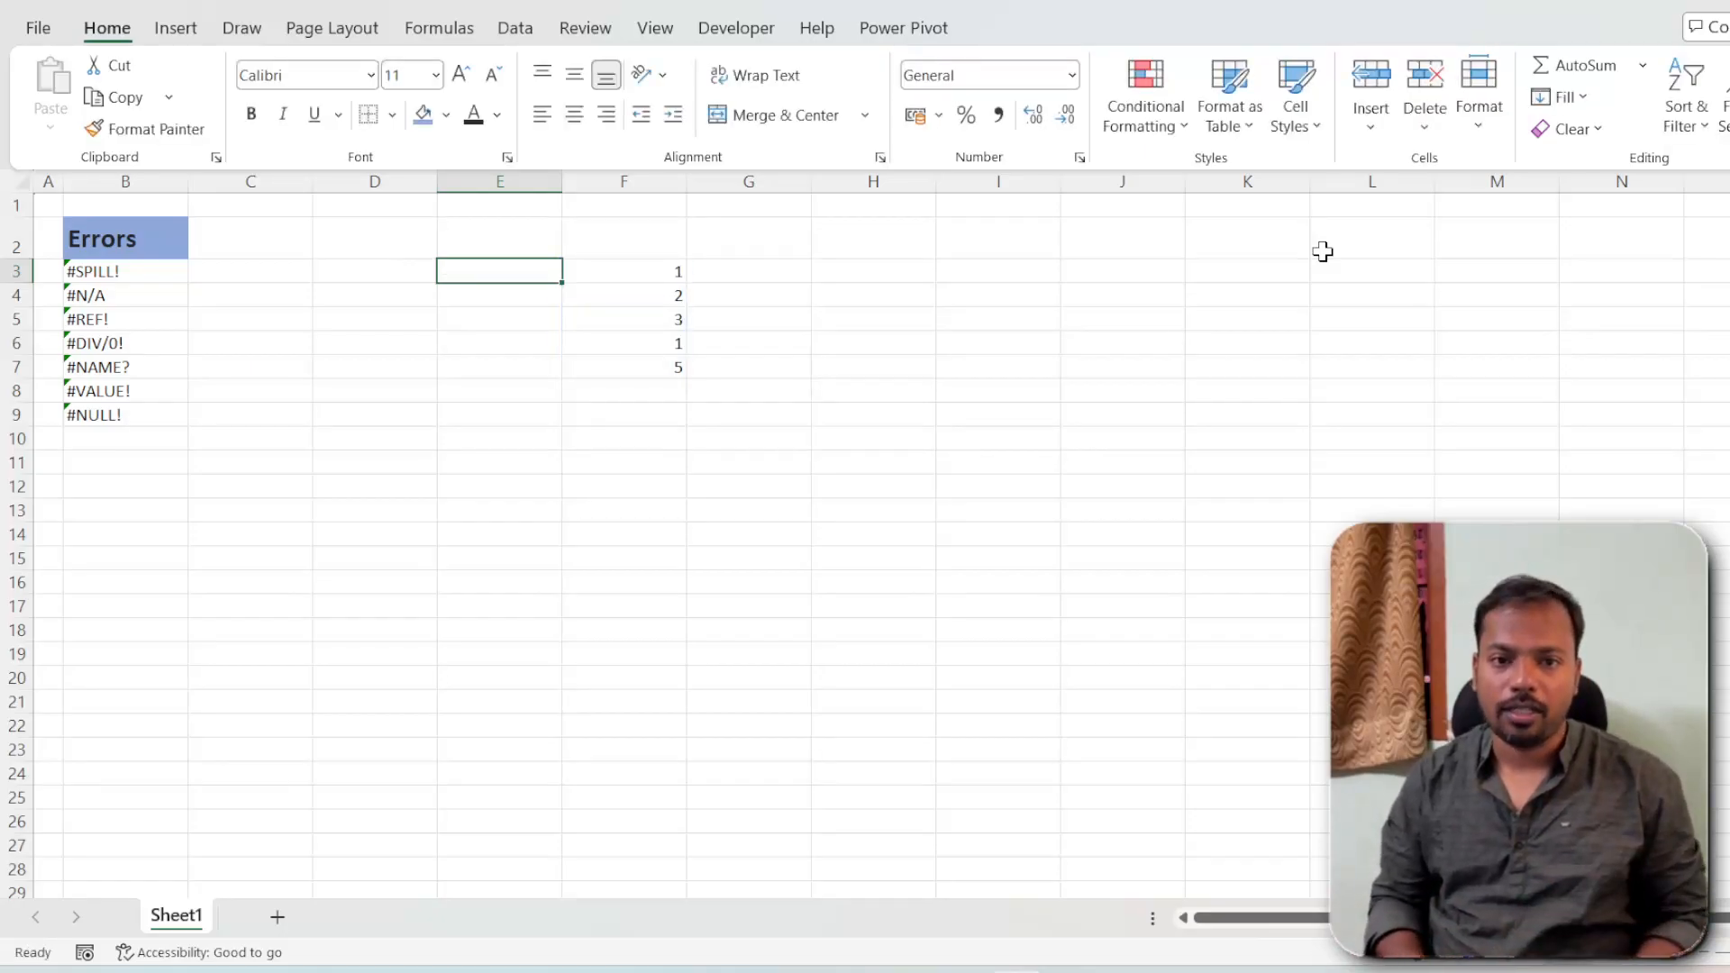
type("=")
key("Right")
key("F4")
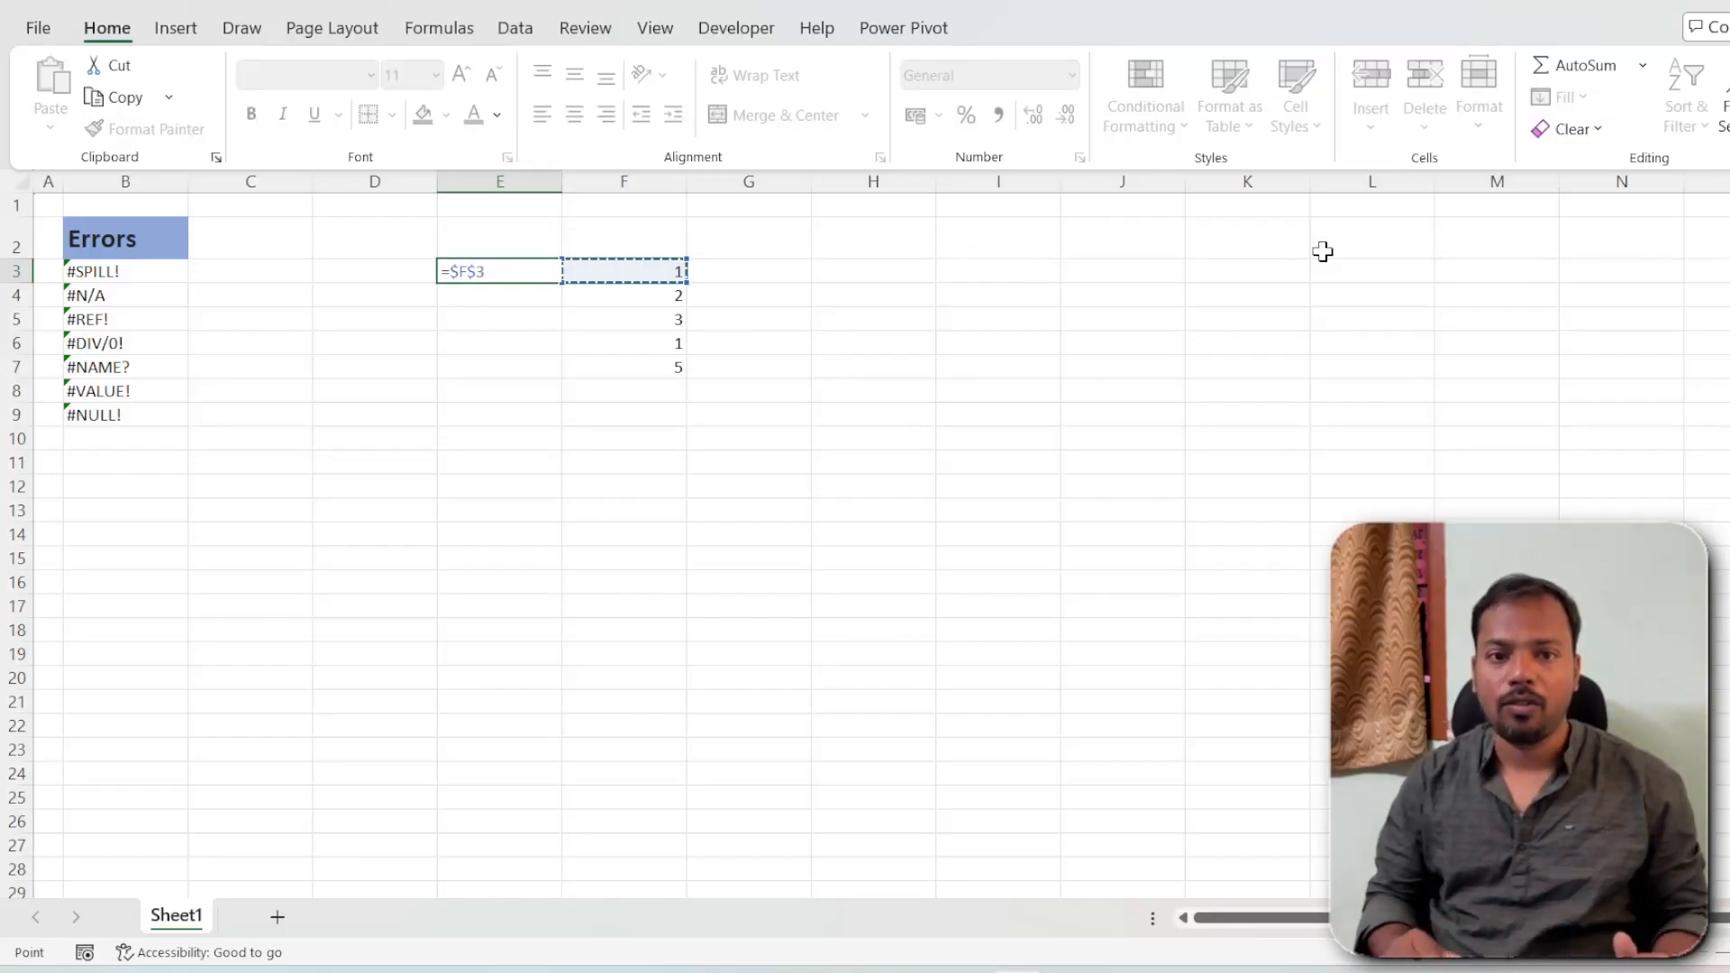
key("Return")
key("Up")
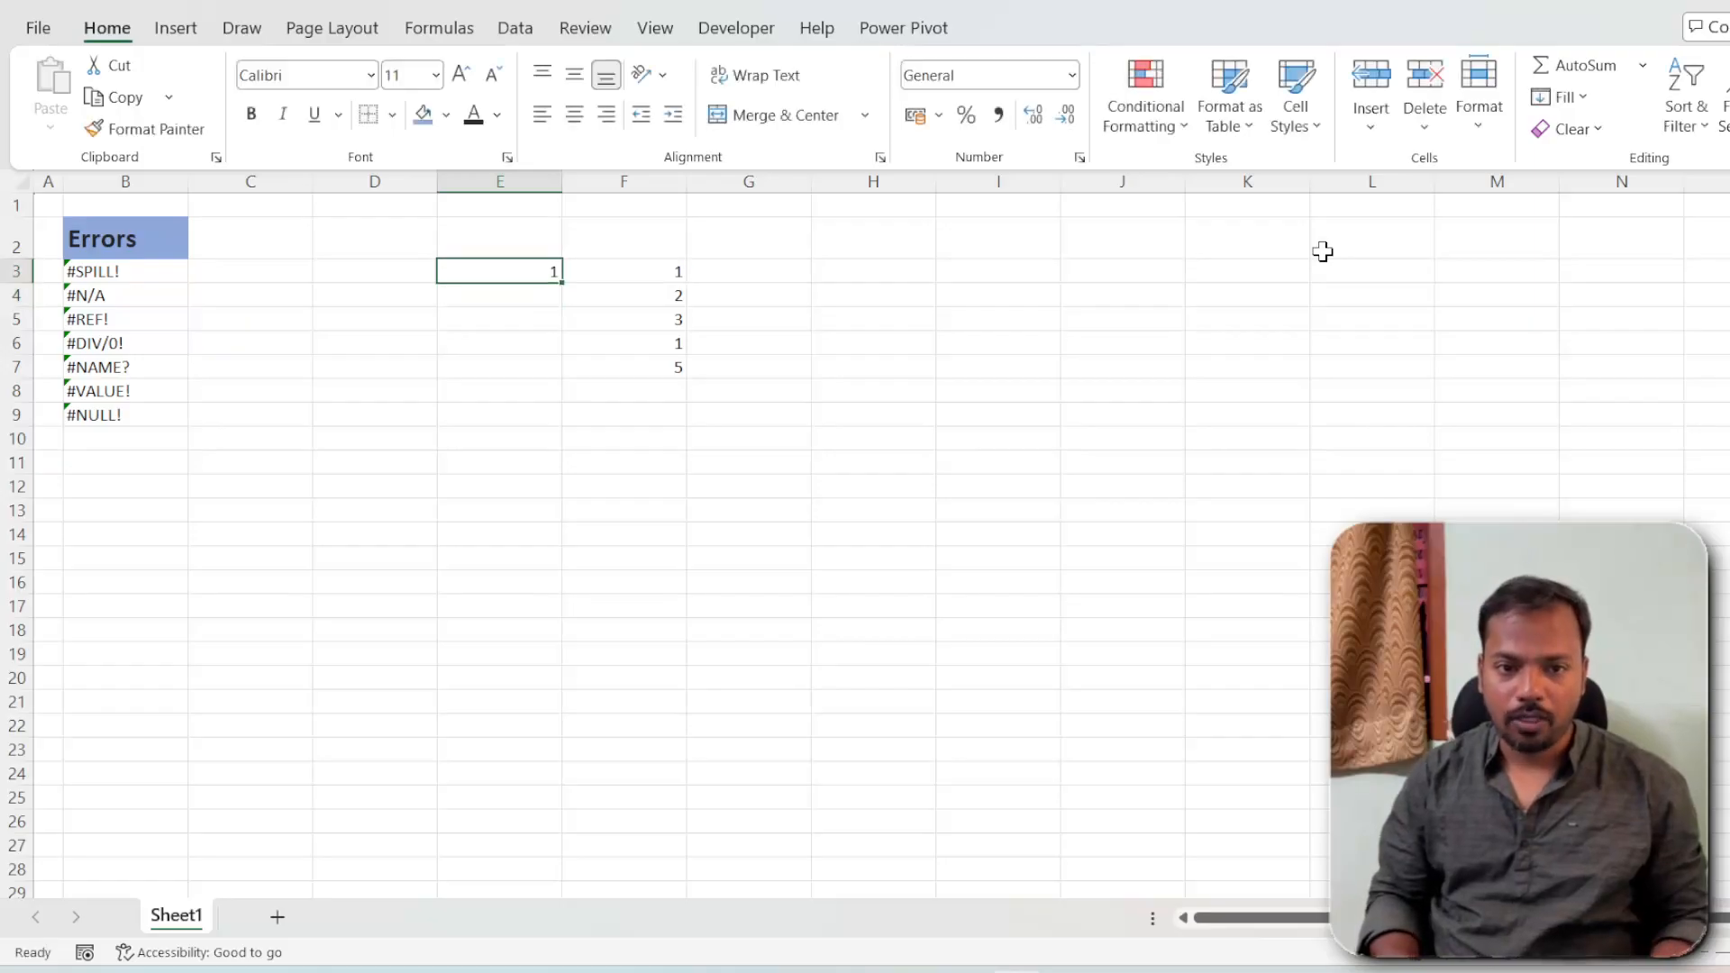
Copy the absolute reference from E3 into E4 and E5, check E5's formula, and clear both copies
key("ctrl+c")
key("Down")
key("ctrl+v")
key("Down")
key("ctrl+v")
key("F2")
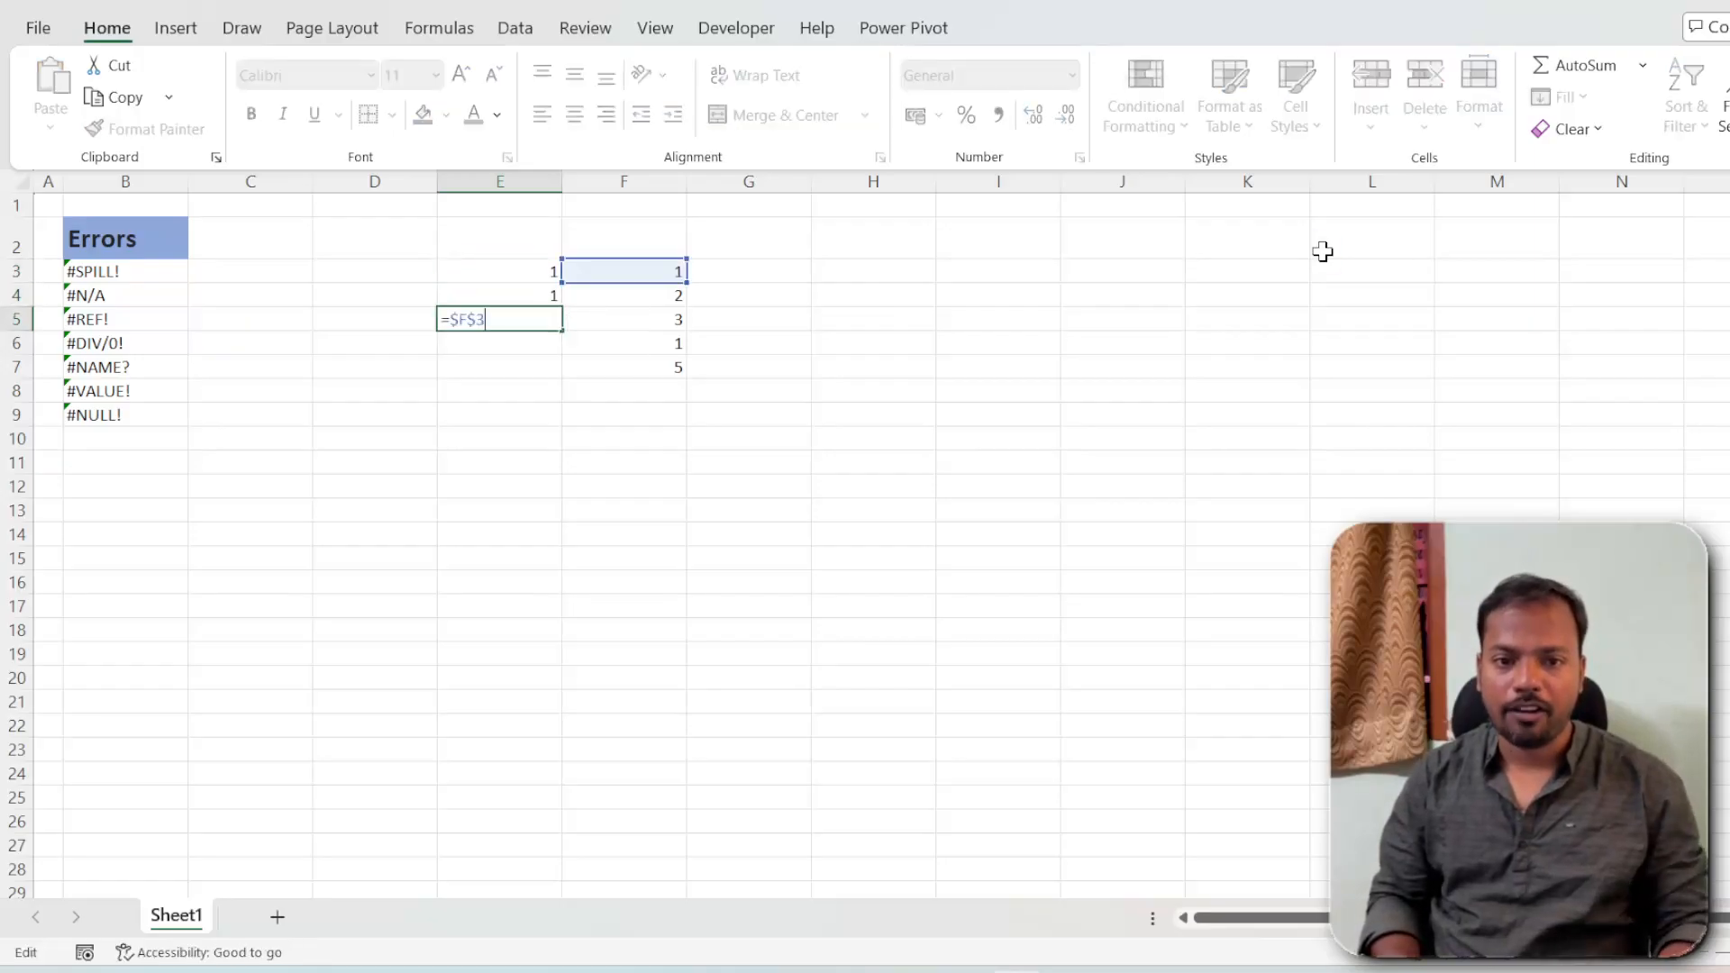
key("Escape")
key("shift+Up")
key("Delete")
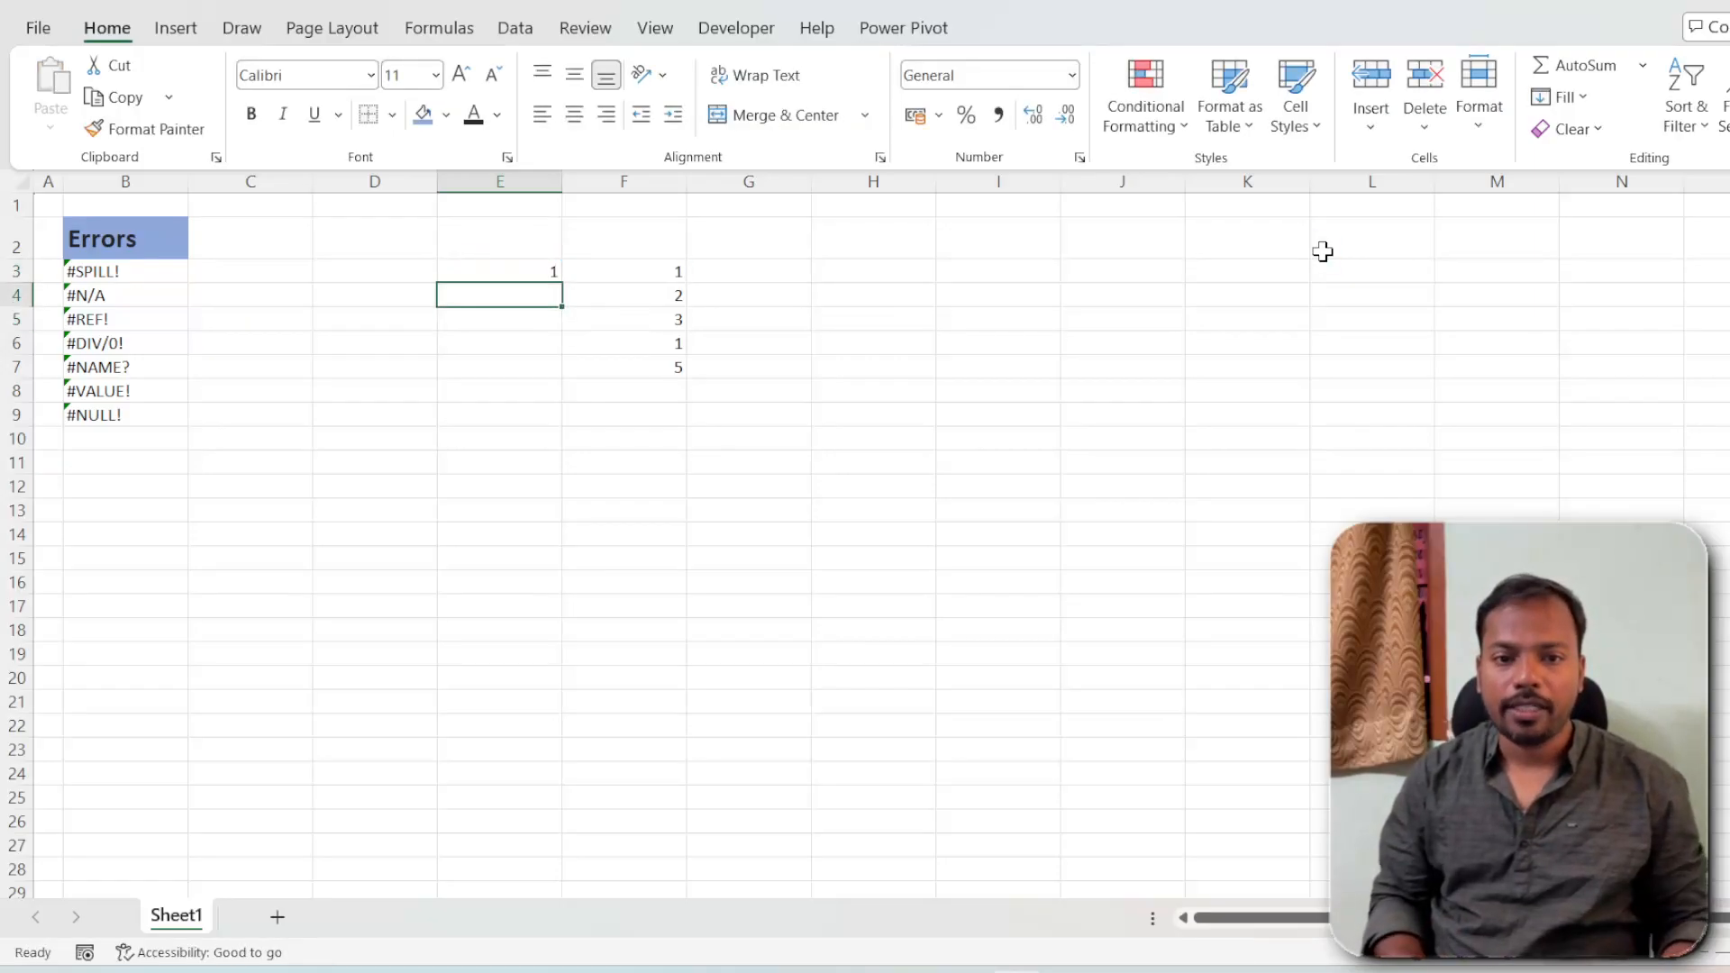
Remove both dollar signs from the formula in E3 to make it the relative reference =F3
key("Up")
key("F2")
key("Left")
key("shift+Left")
key("Delete")
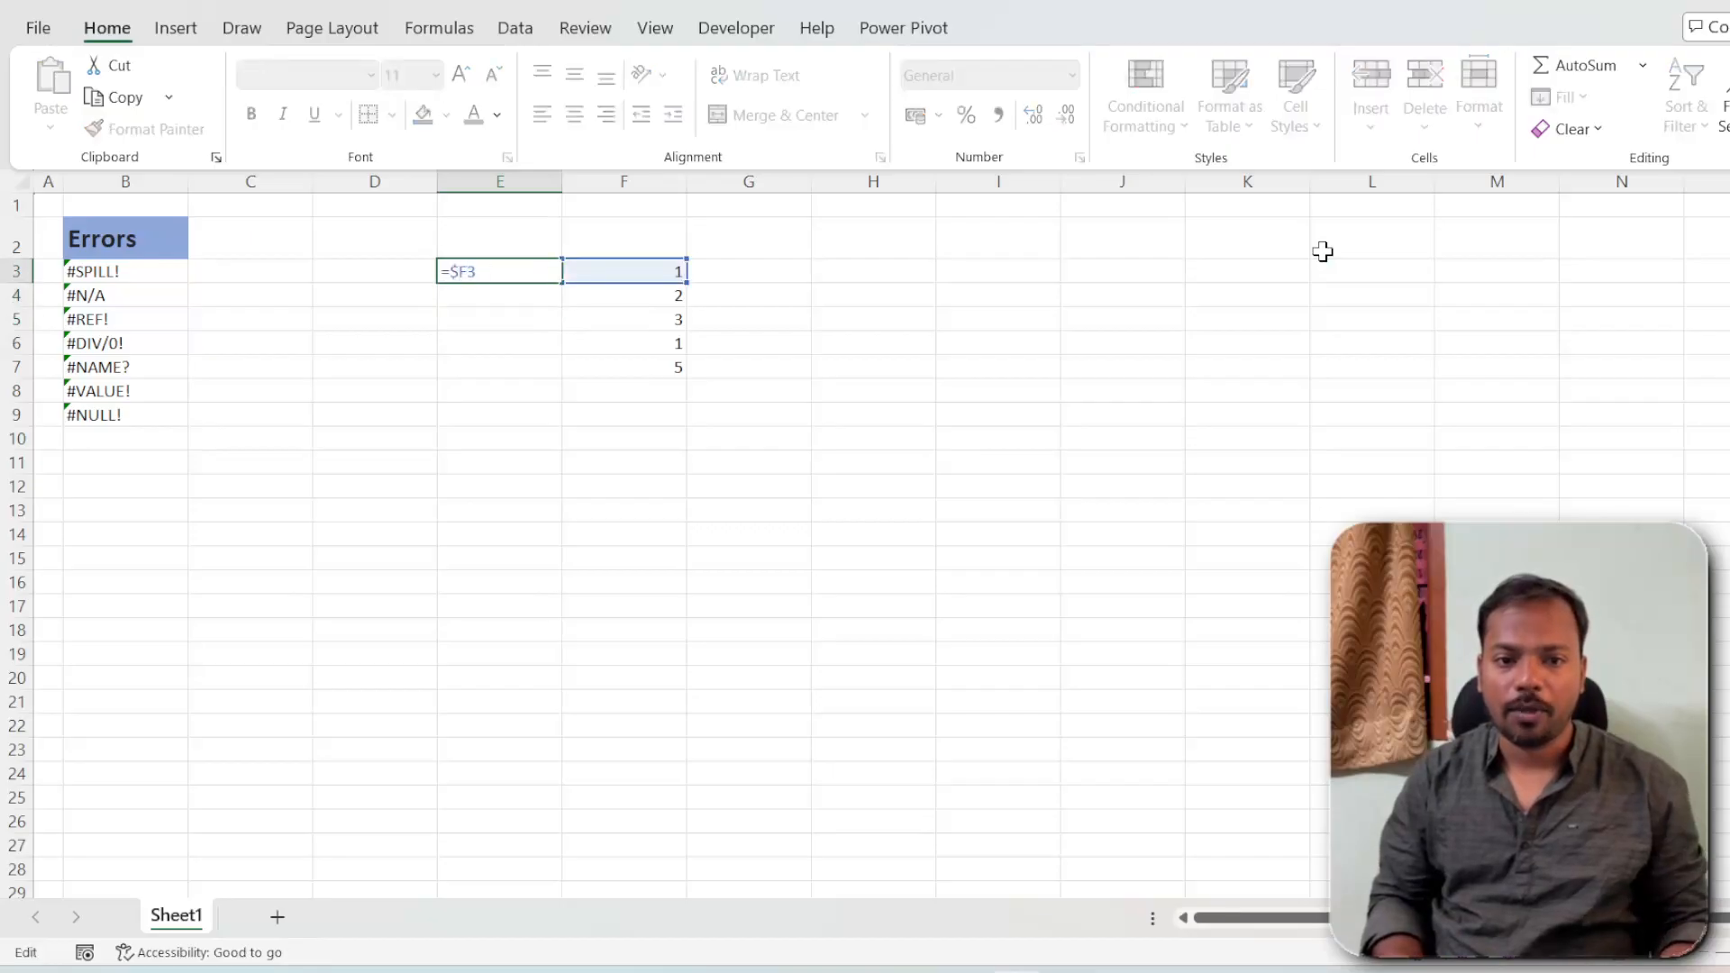
key("Left")
key("shift+Left")
key("Delete")
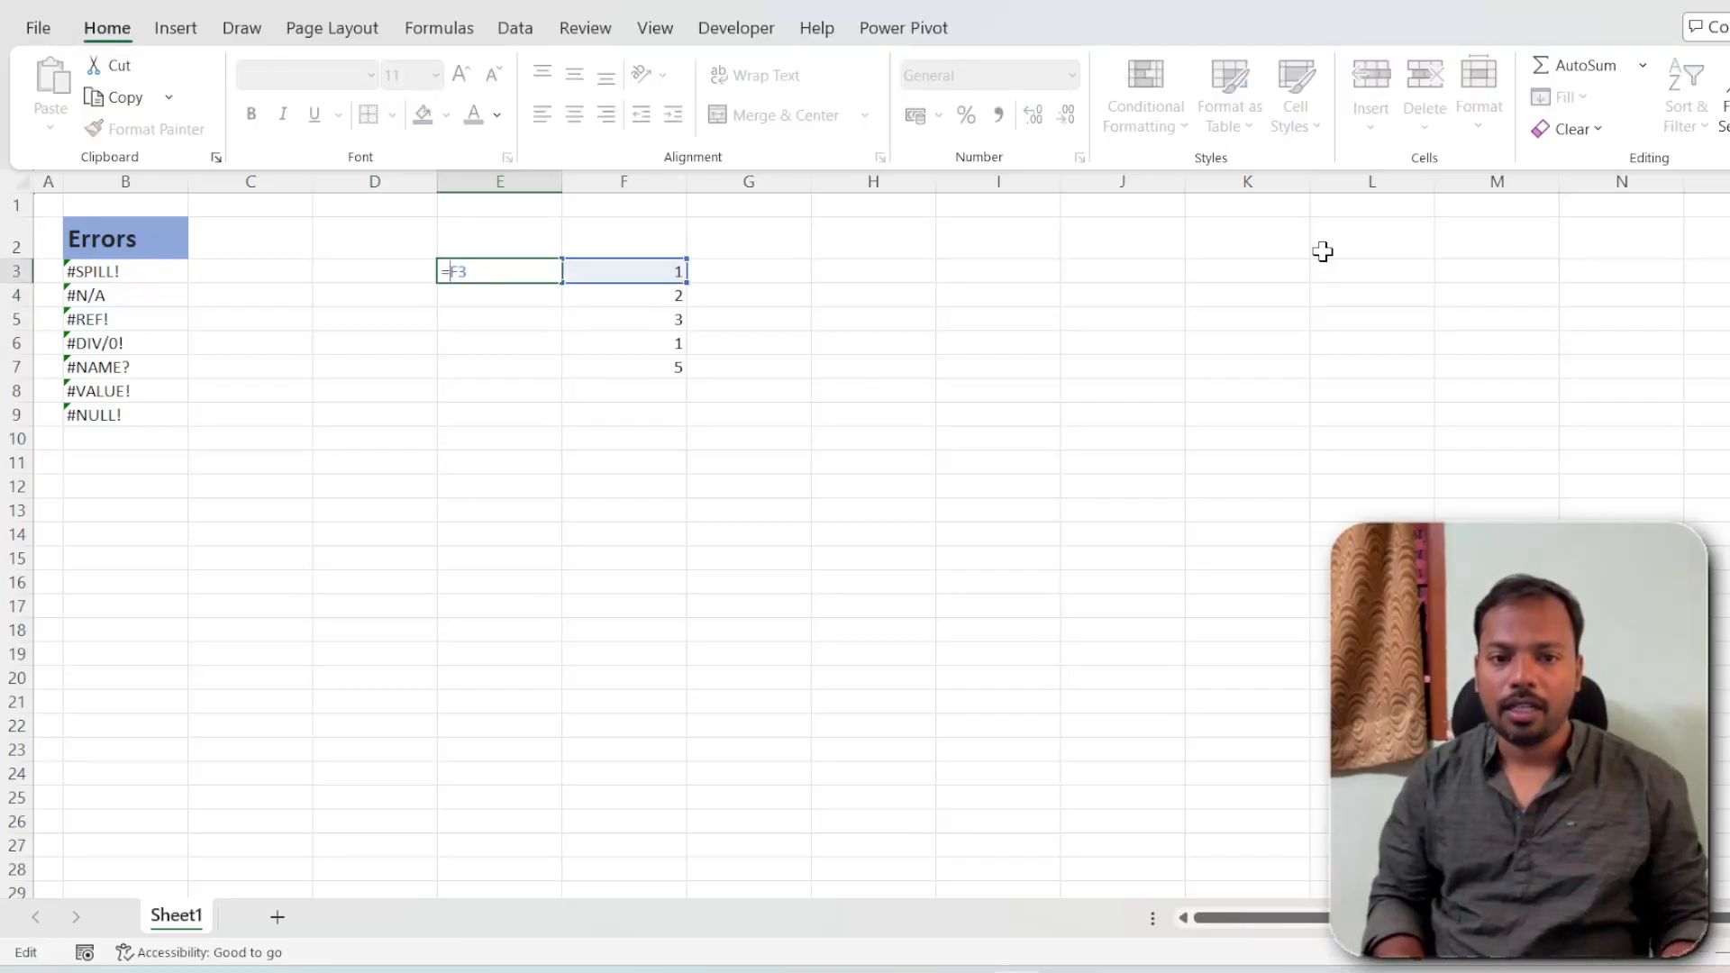
key("Return")
key("Up")
key("F2")
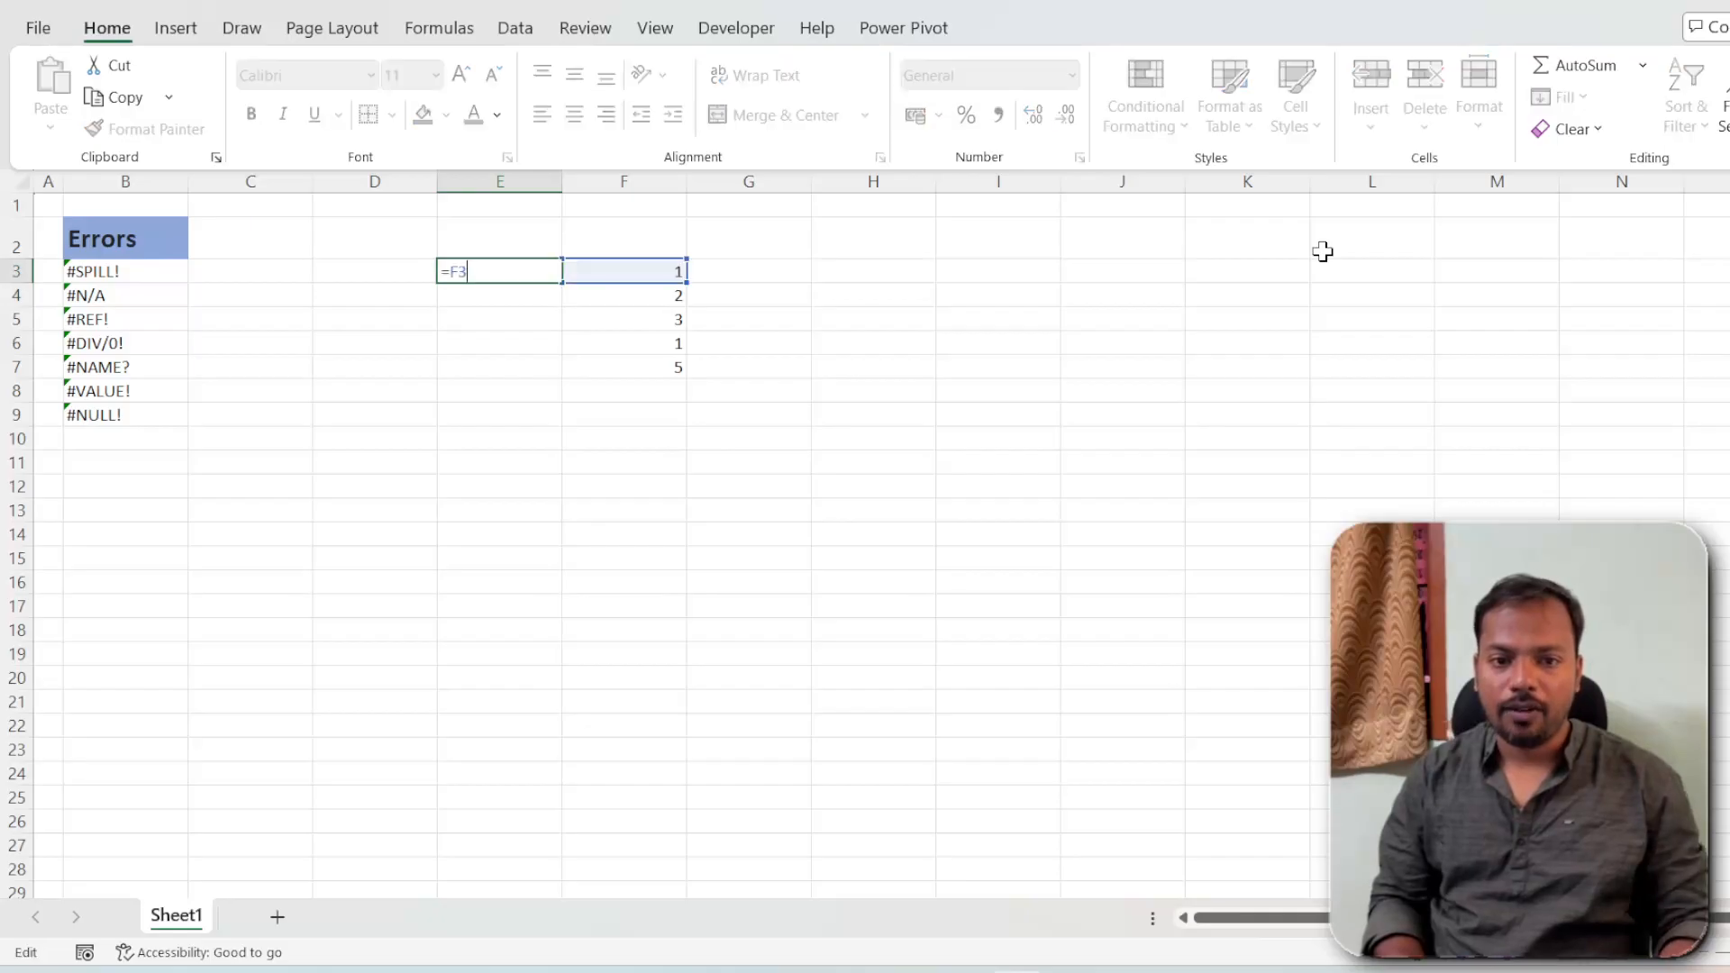
key("Escape")
Copy the relative reference from E3 into E4 and check which cell the pasted formula points to
key("ctrl+c")
key("Down")
key("ctrl+v")
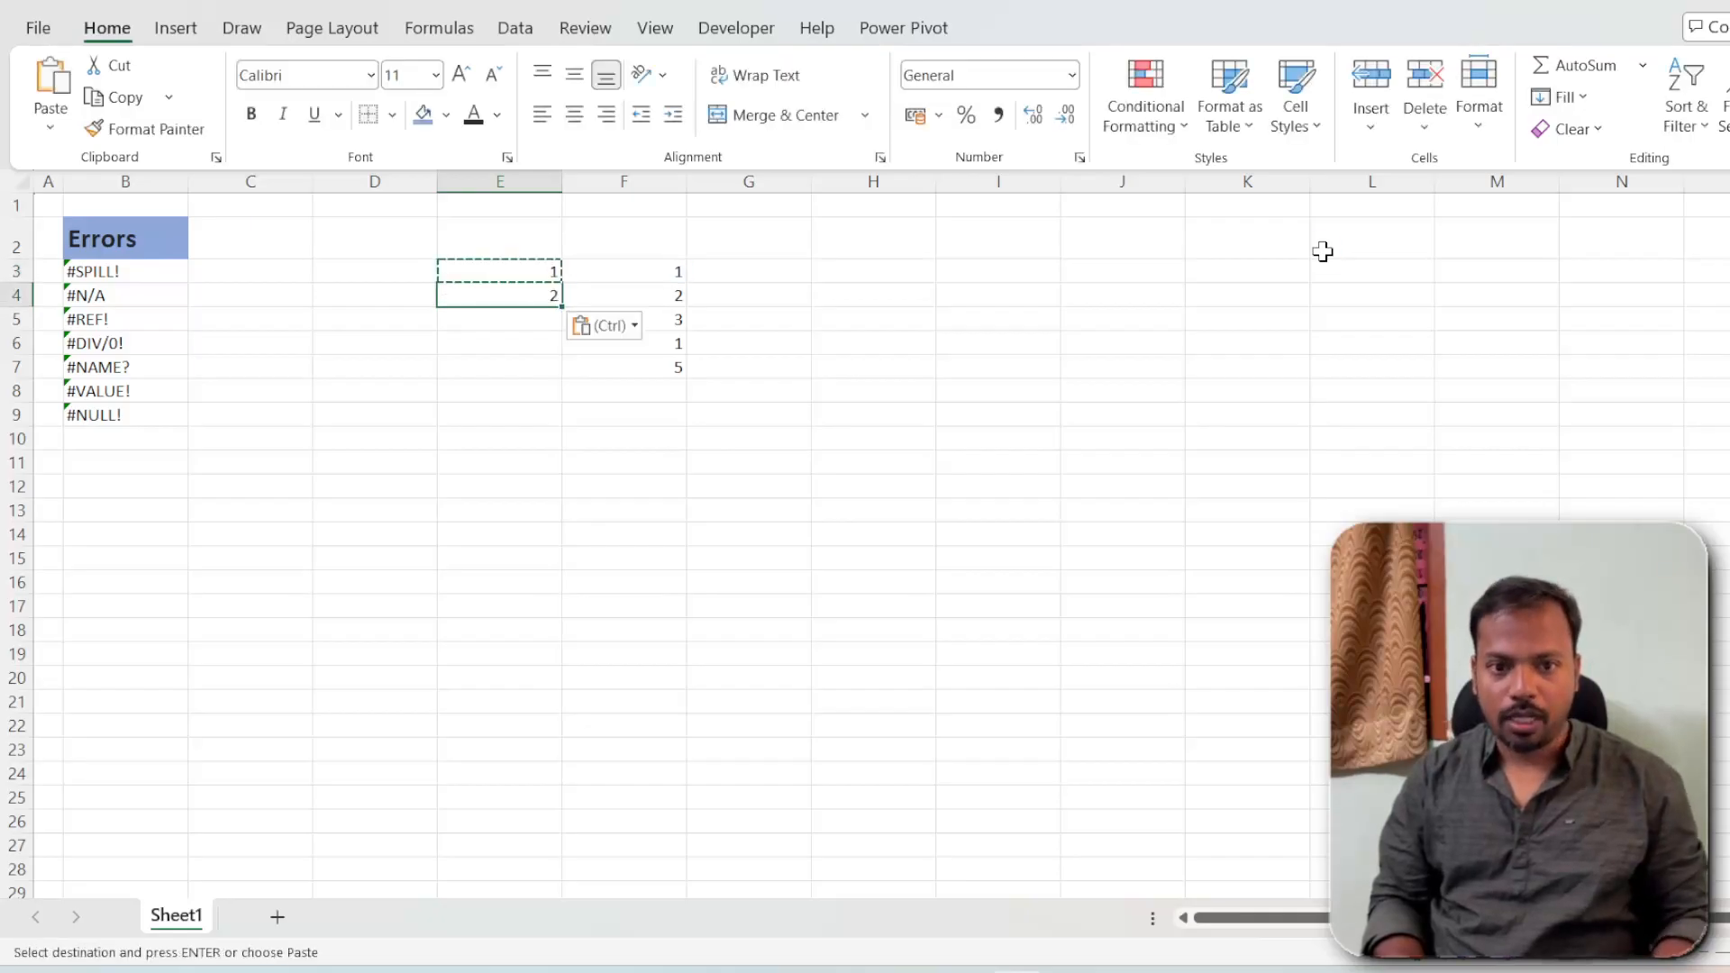
key("F2")
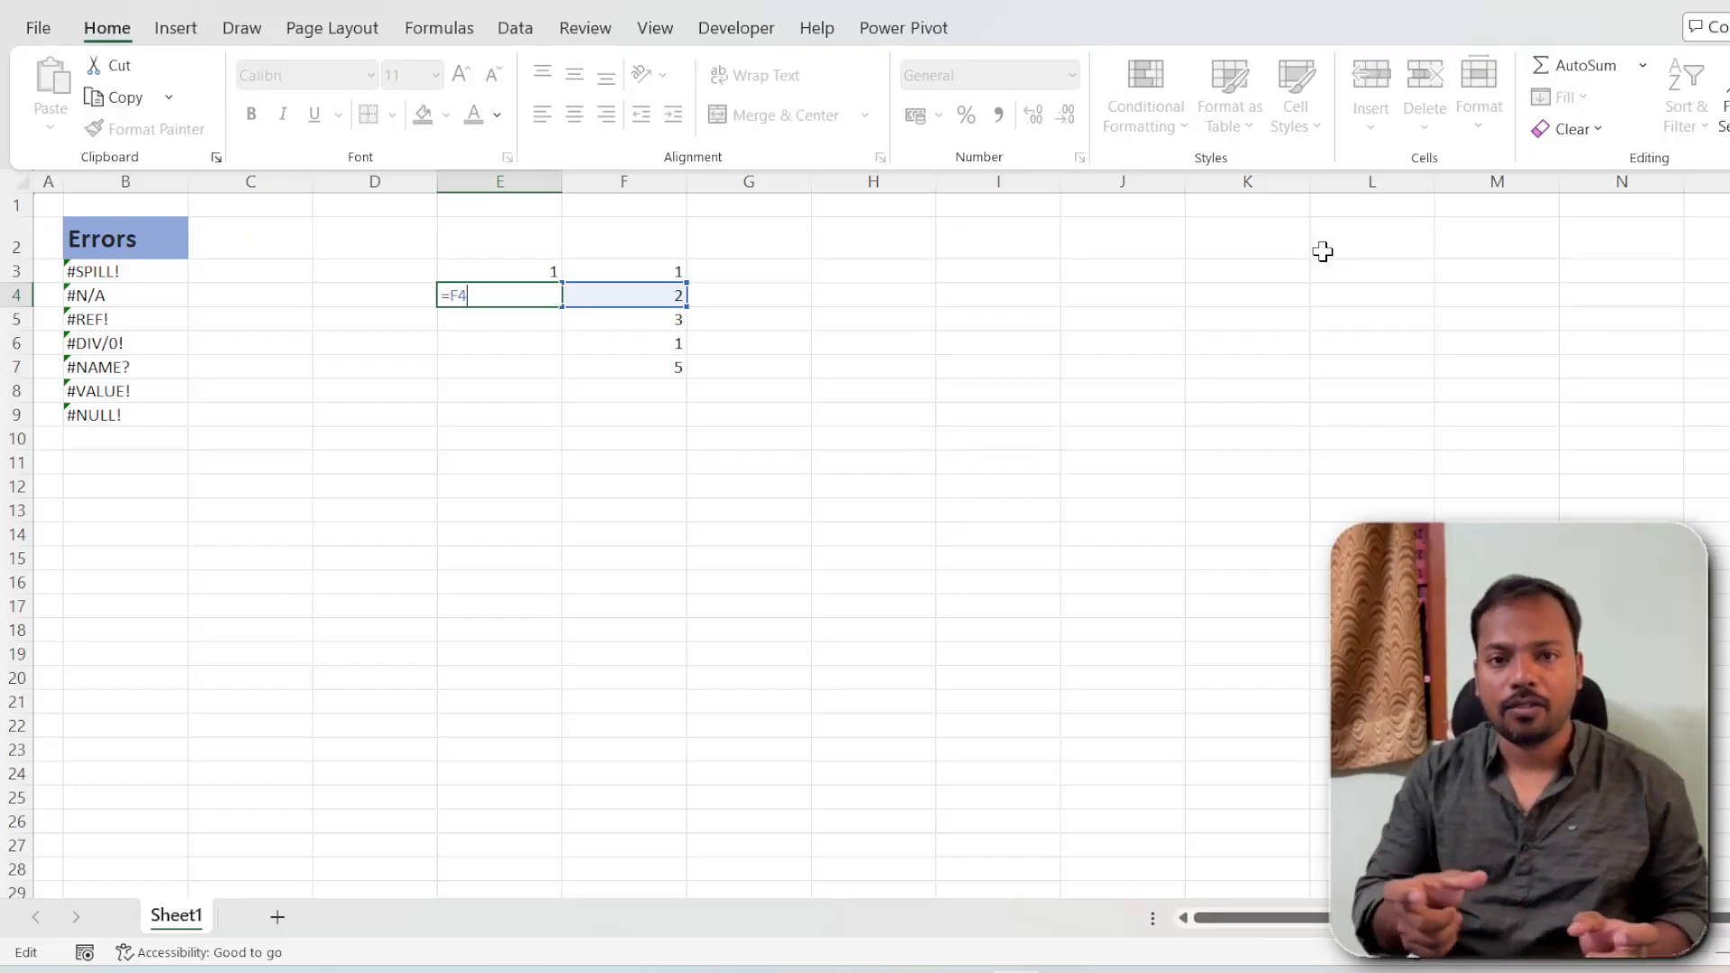
key("ctrl+Return")
Enter the relative reference =D3 in cell E6
key("Down")
key("Down")
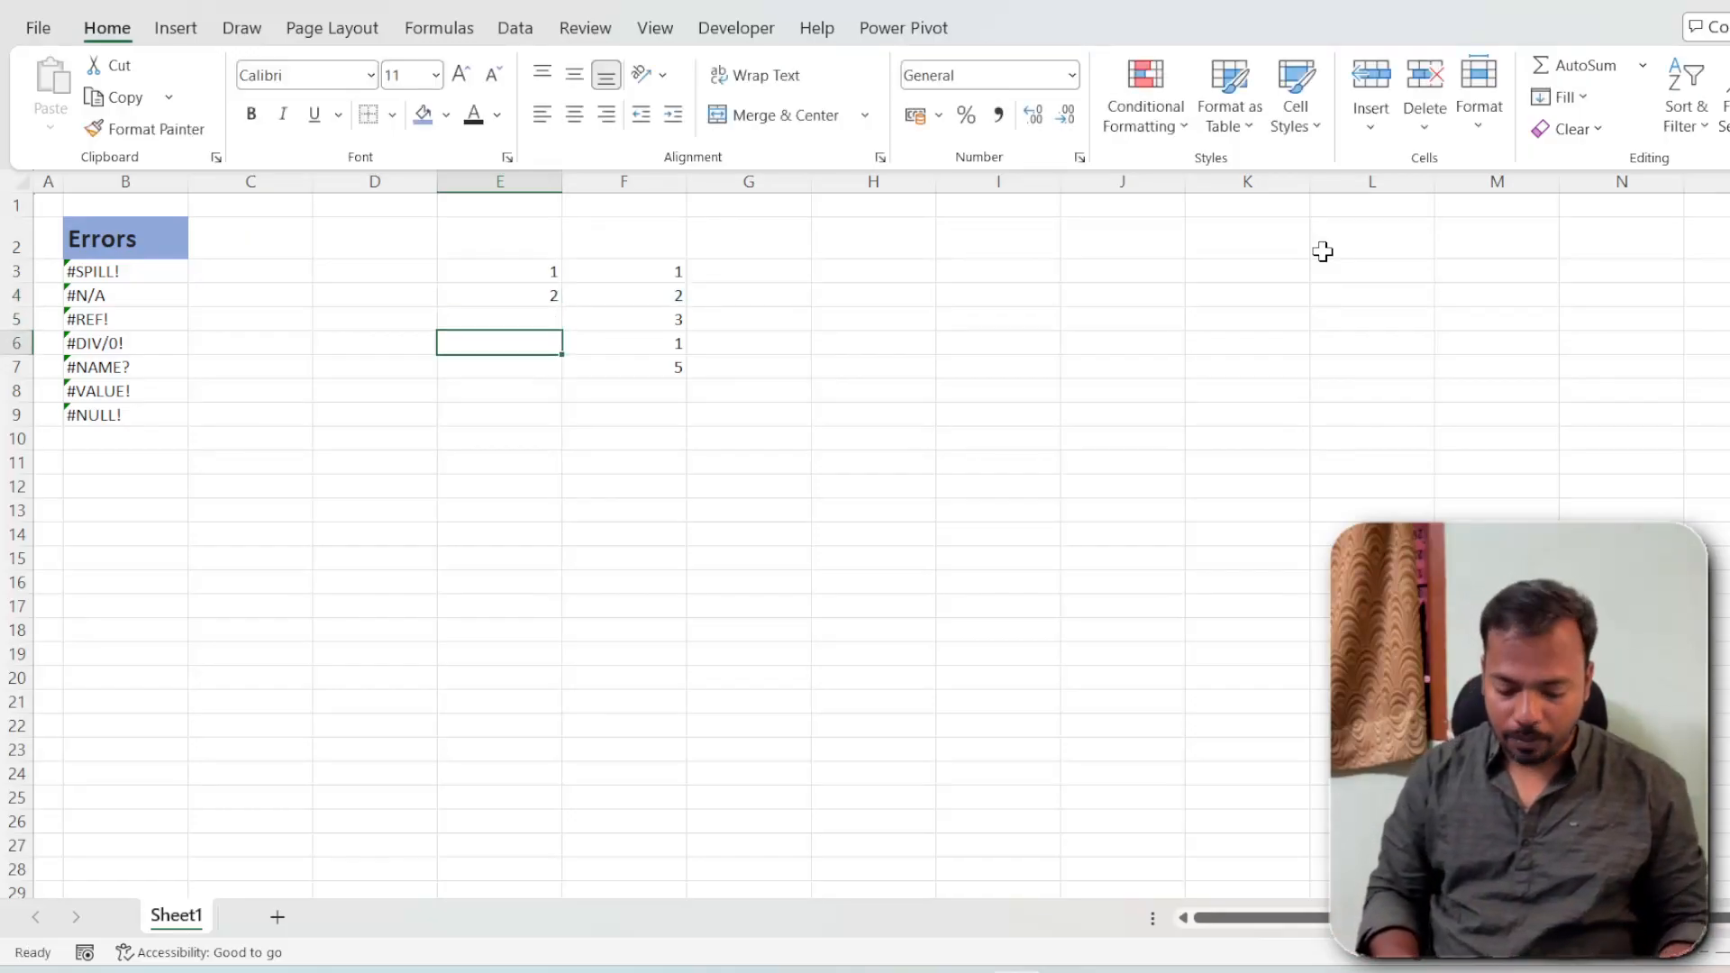
type("=")
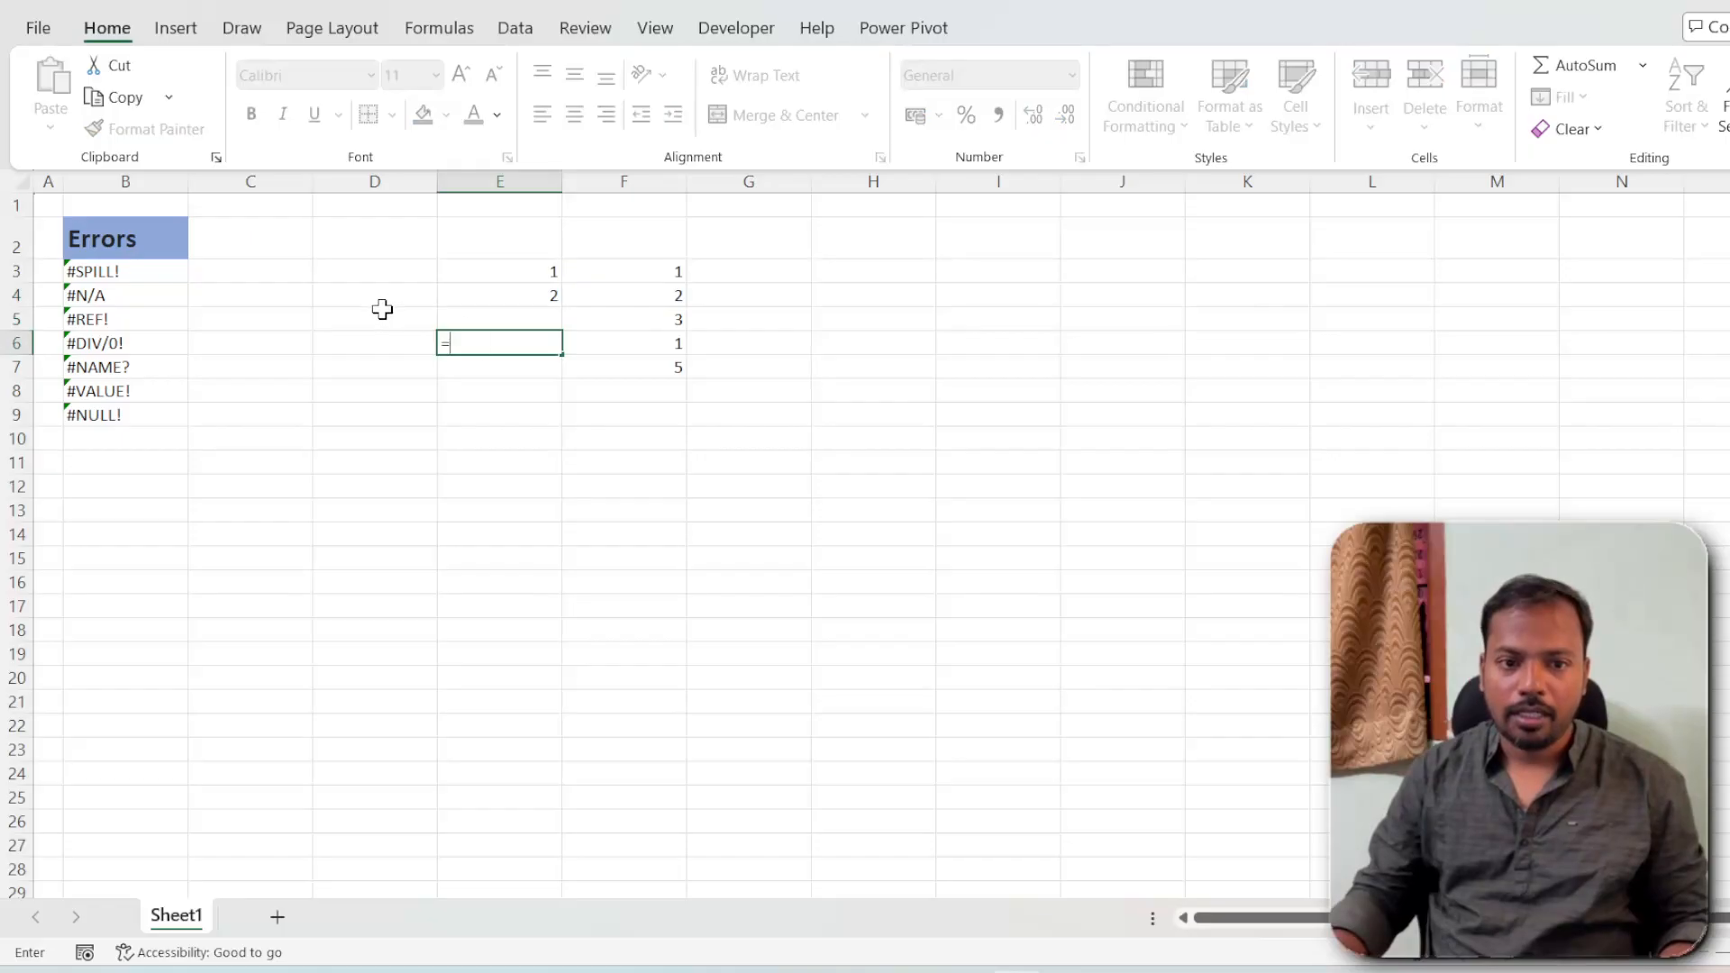
left_click(384, 270)
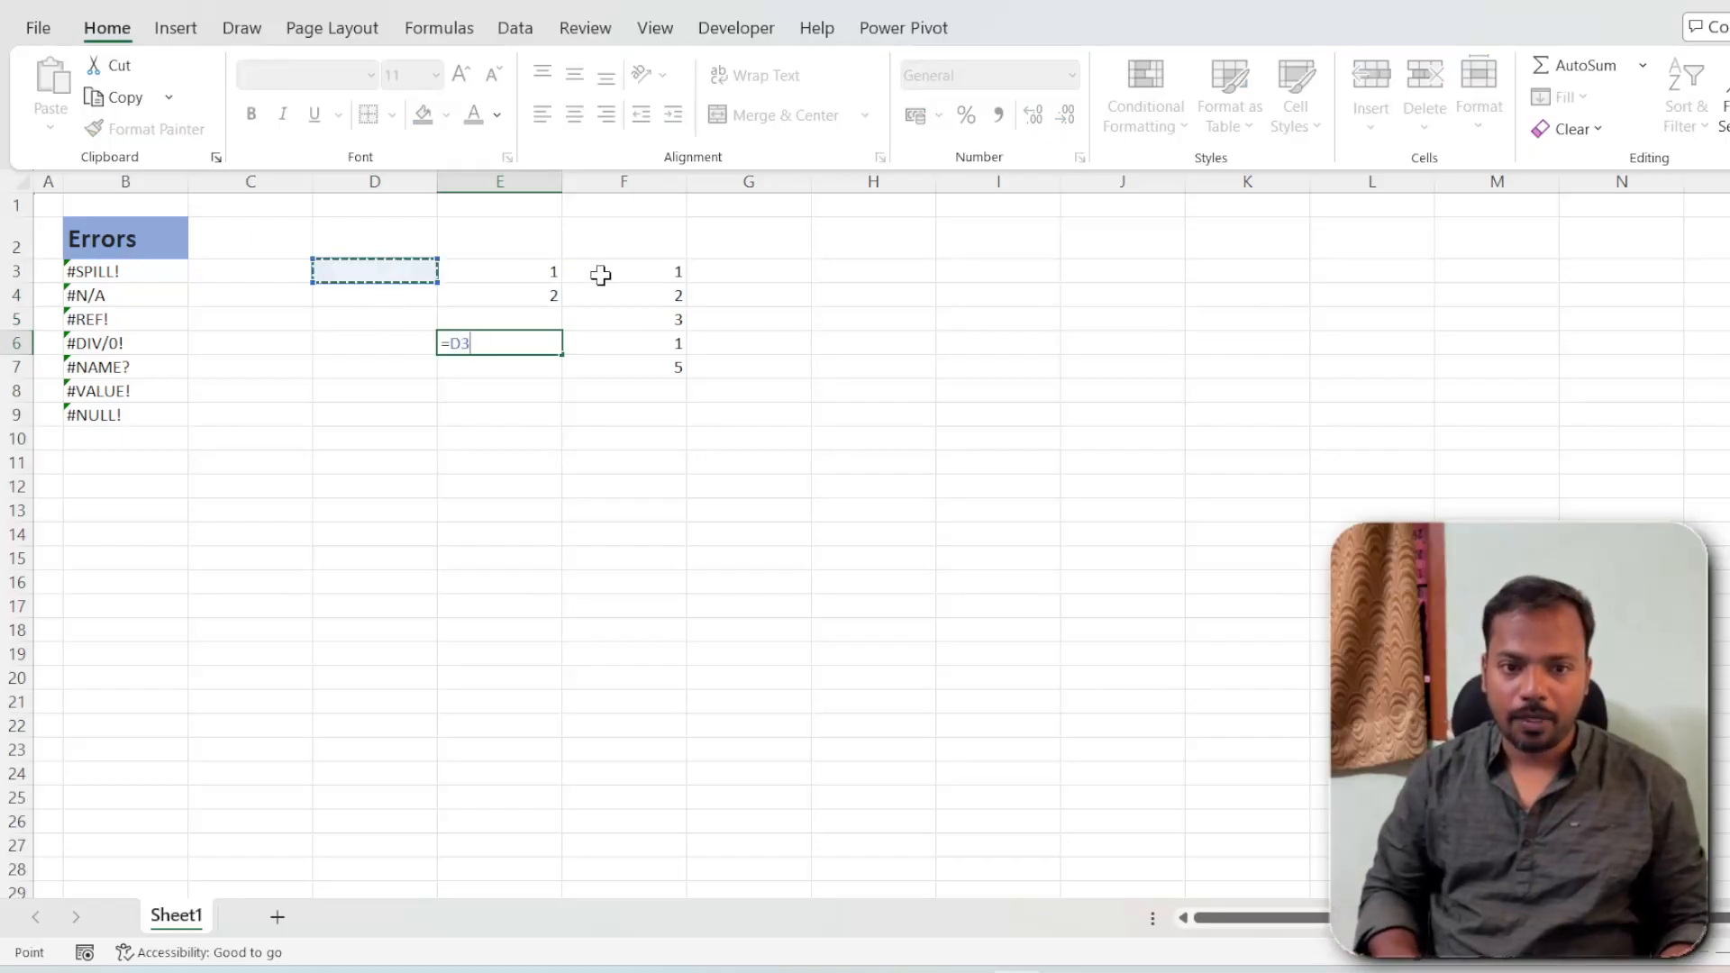
key("Return")
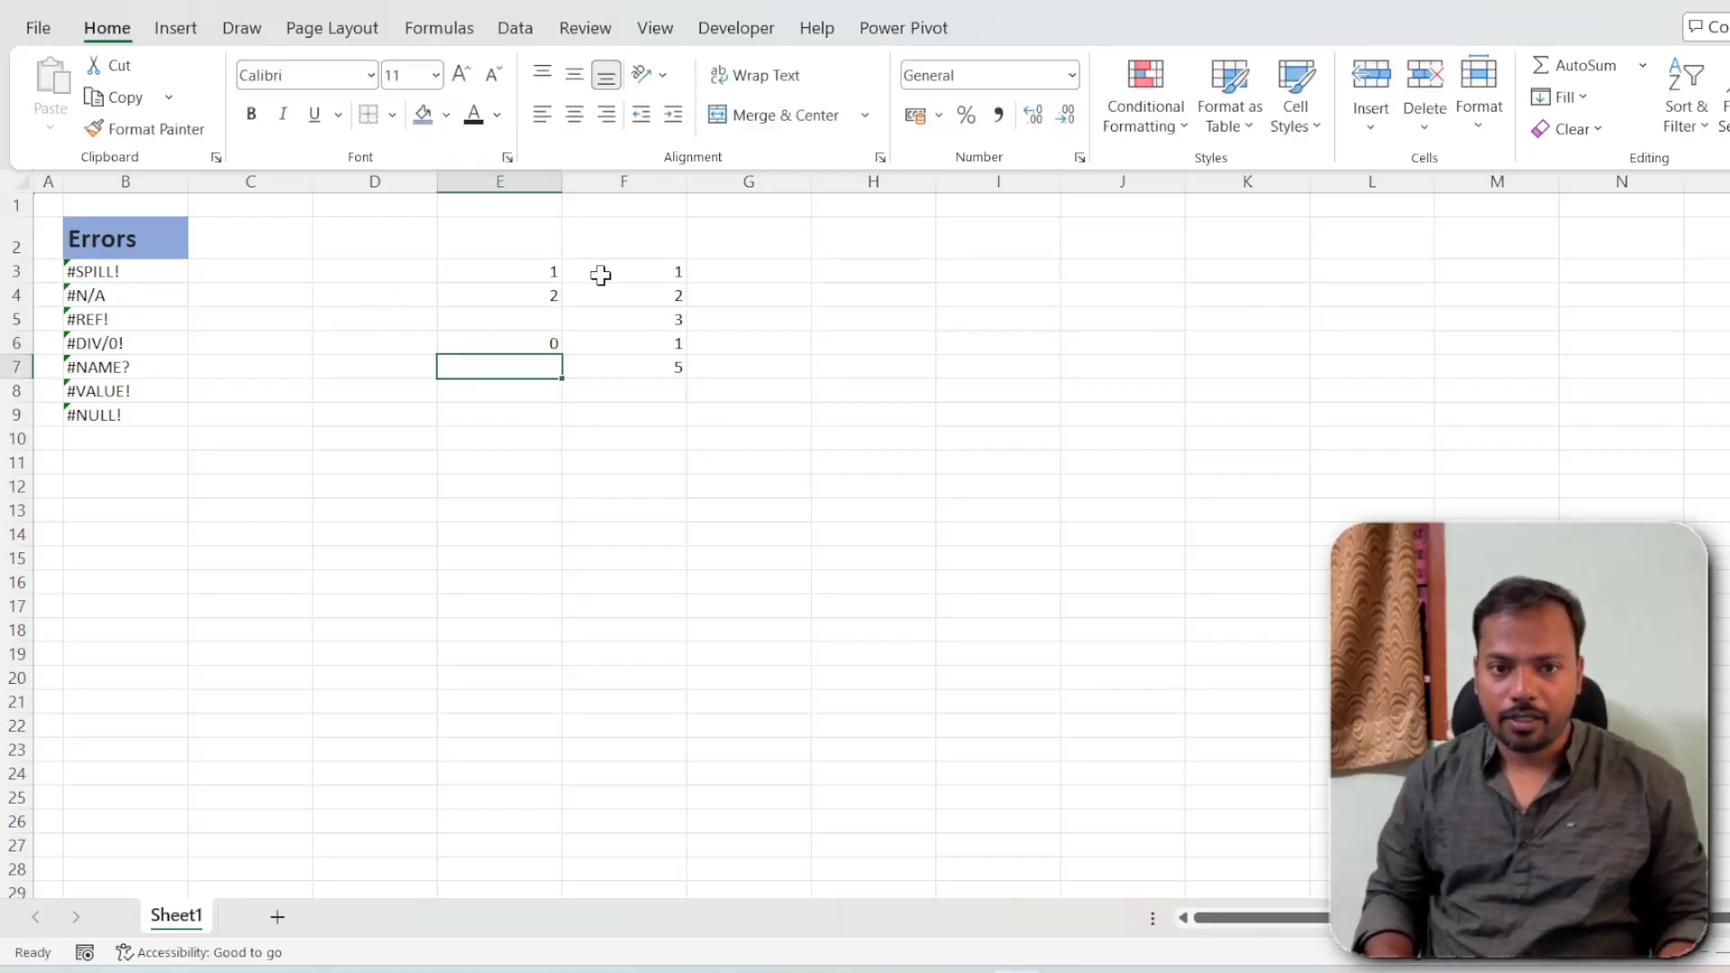
Copy the formula from E6 into C2 to produce a #REF! error, and check E6's original reference
key("Up")
key("ctrl+c")
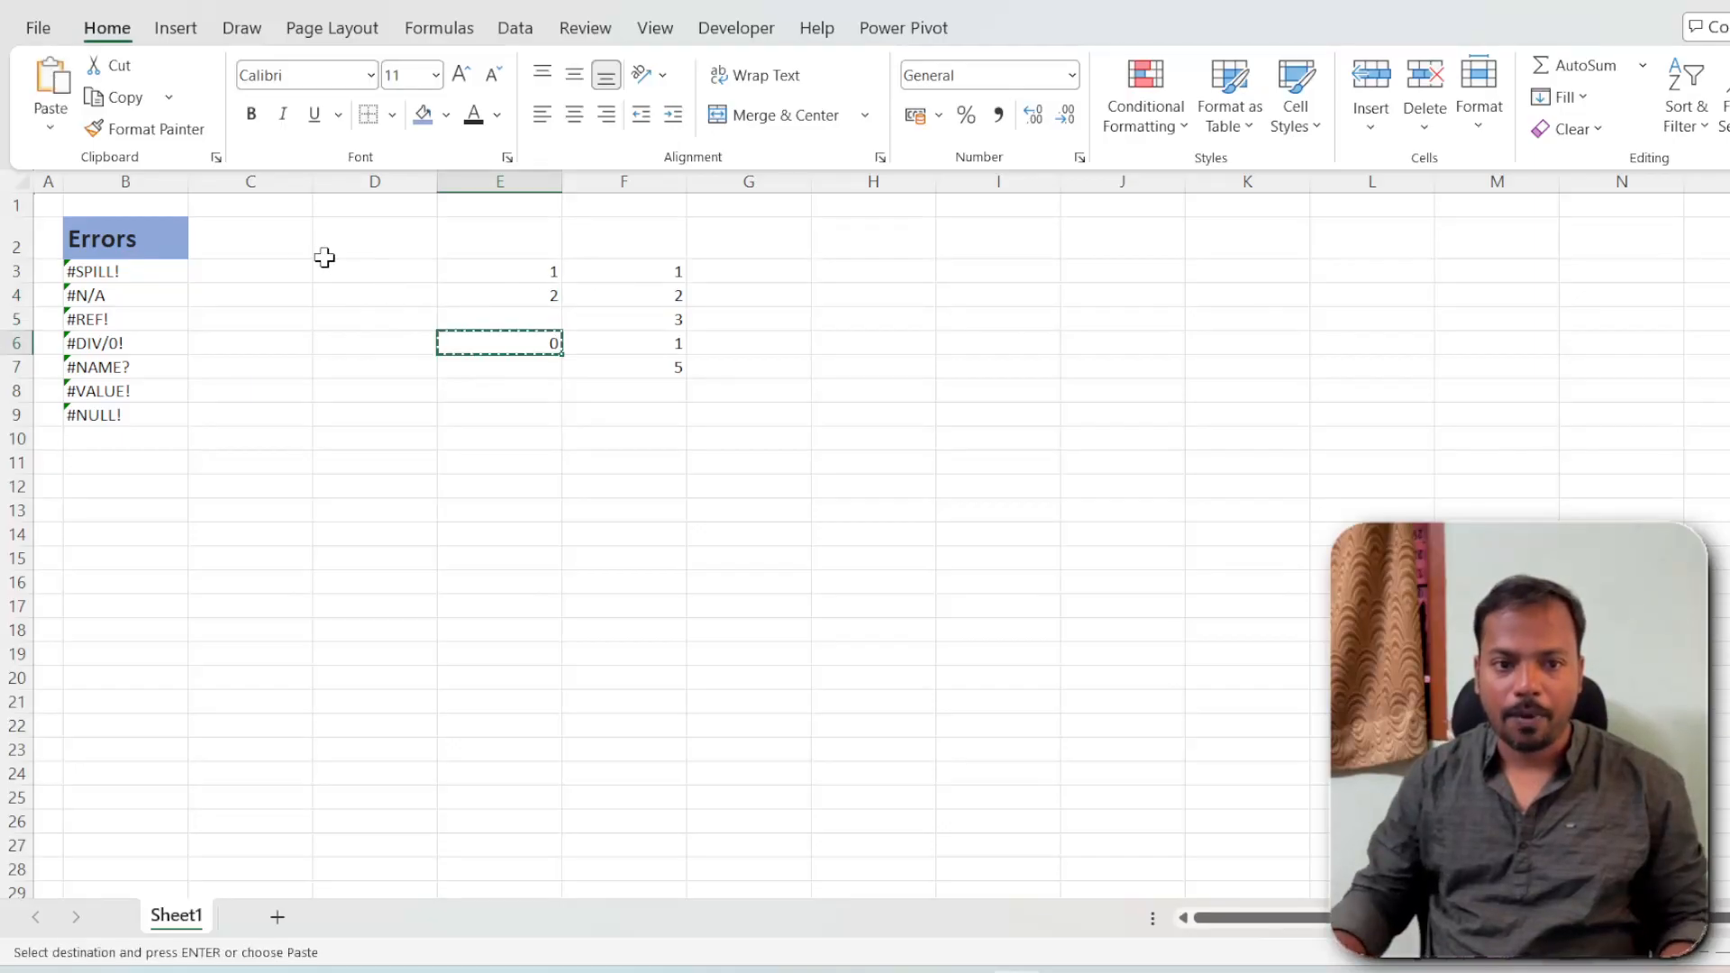
left_click(272, 241)
key("ctrl+v")
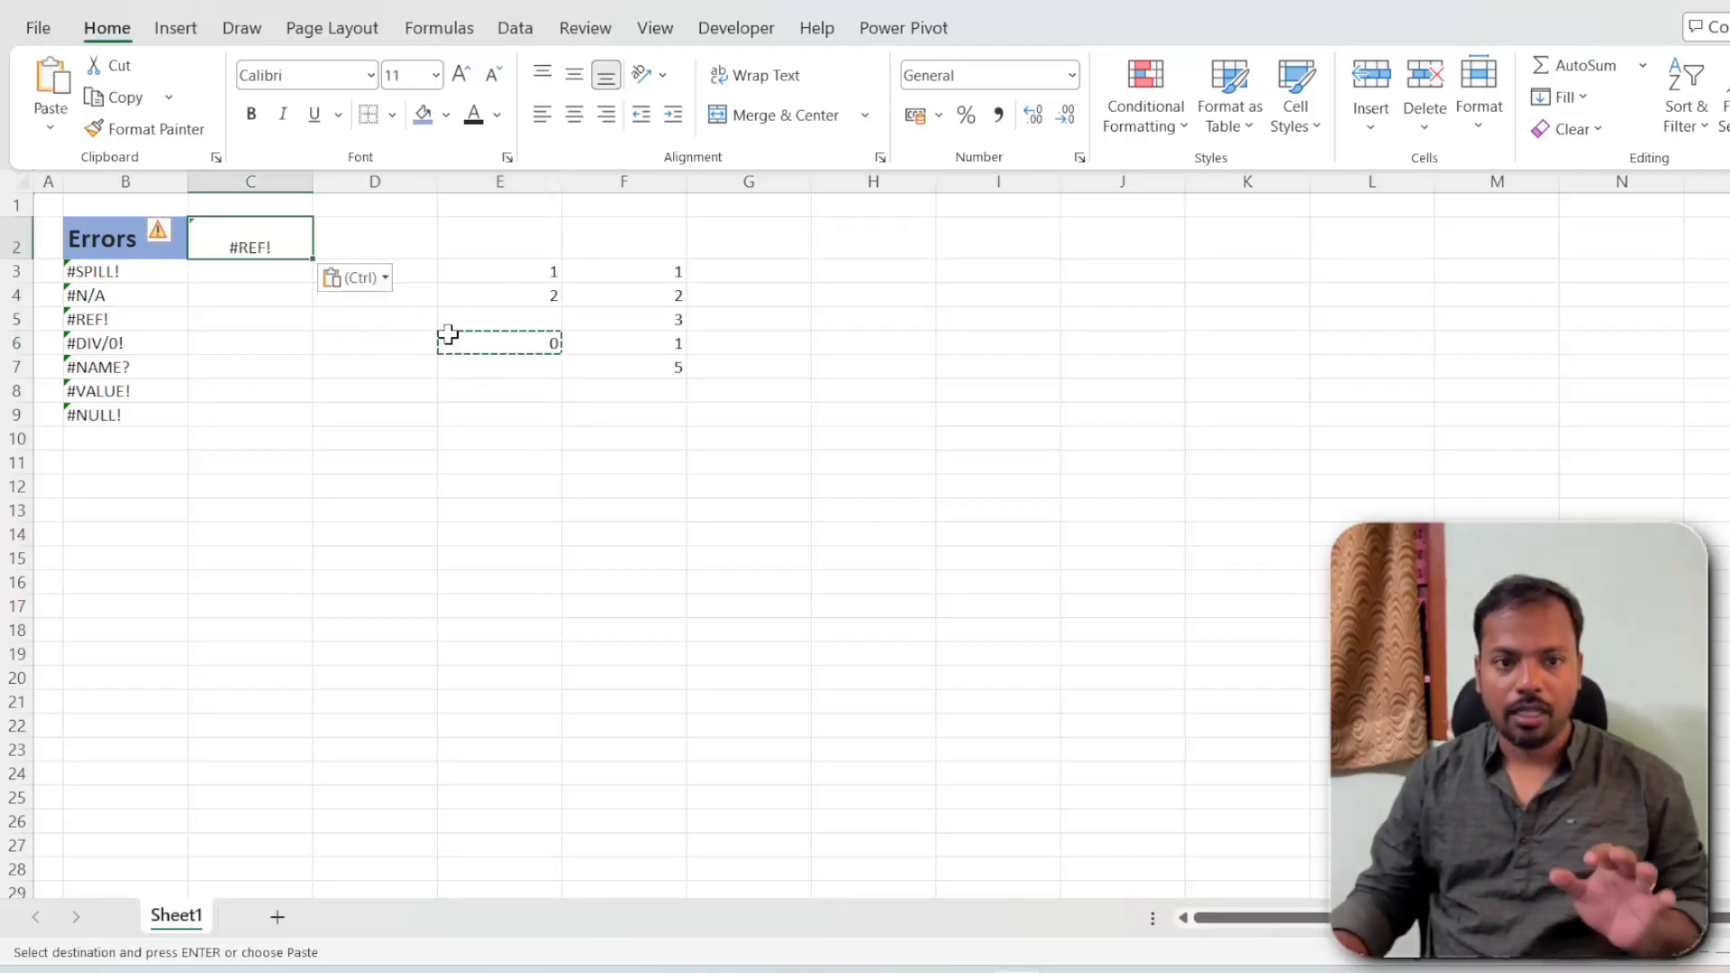
double_click(448, 338)
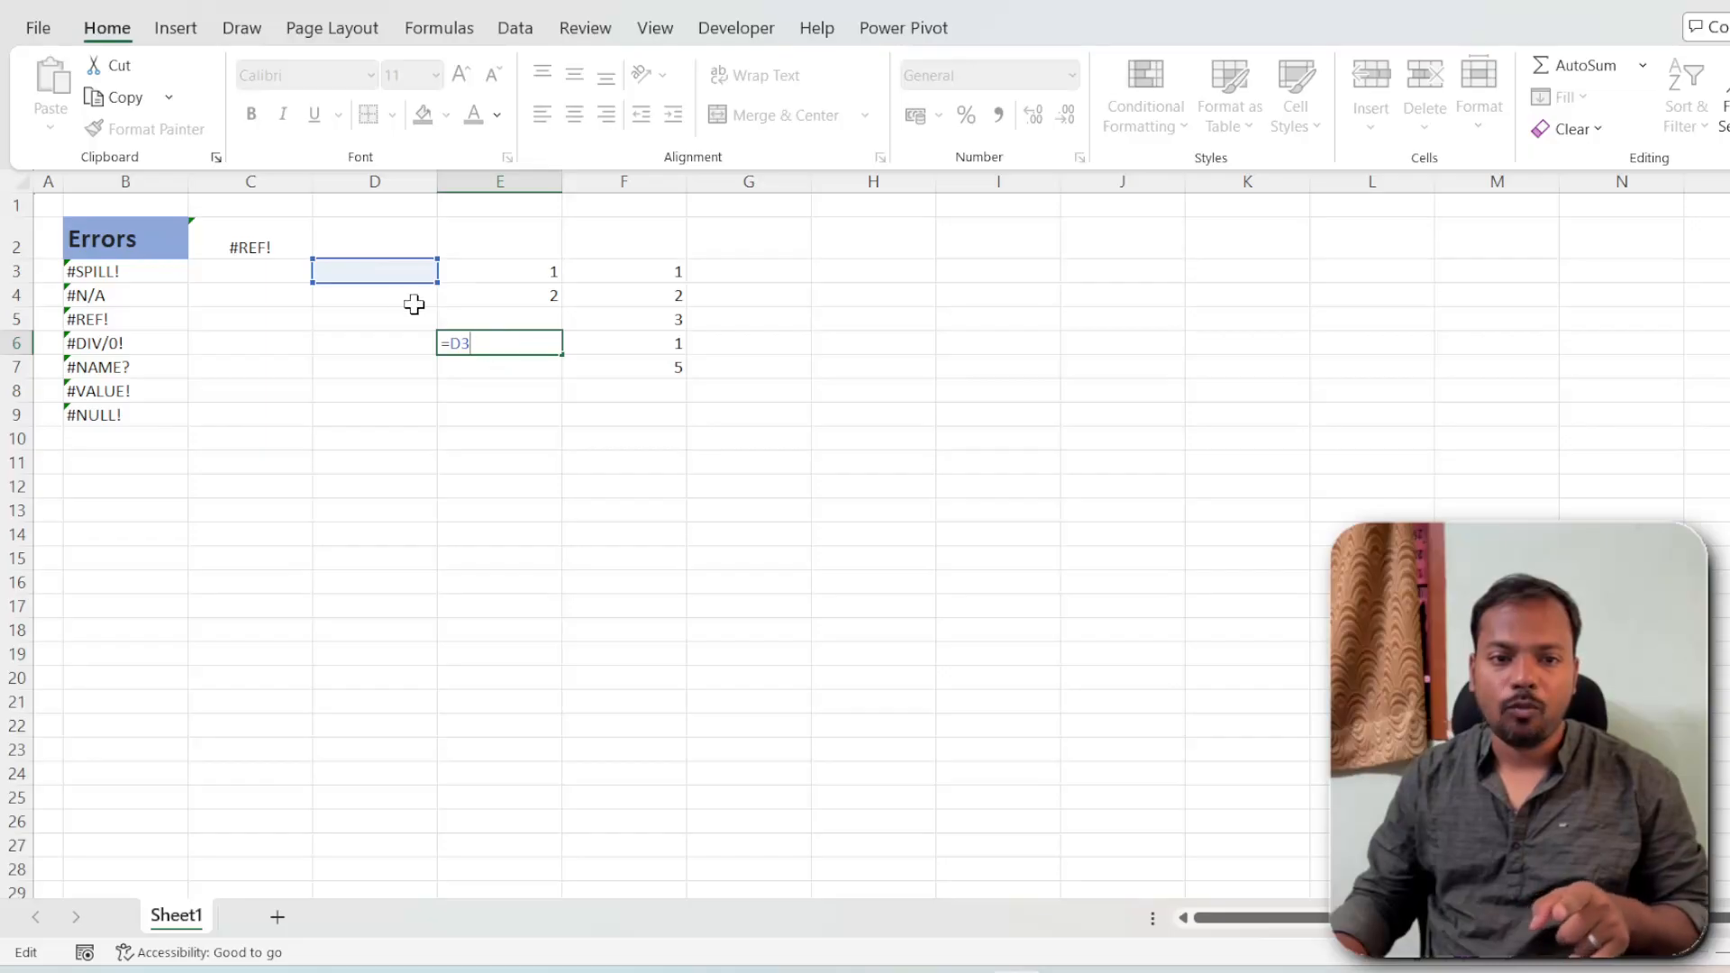
key("Return")
left_click(262, 247)
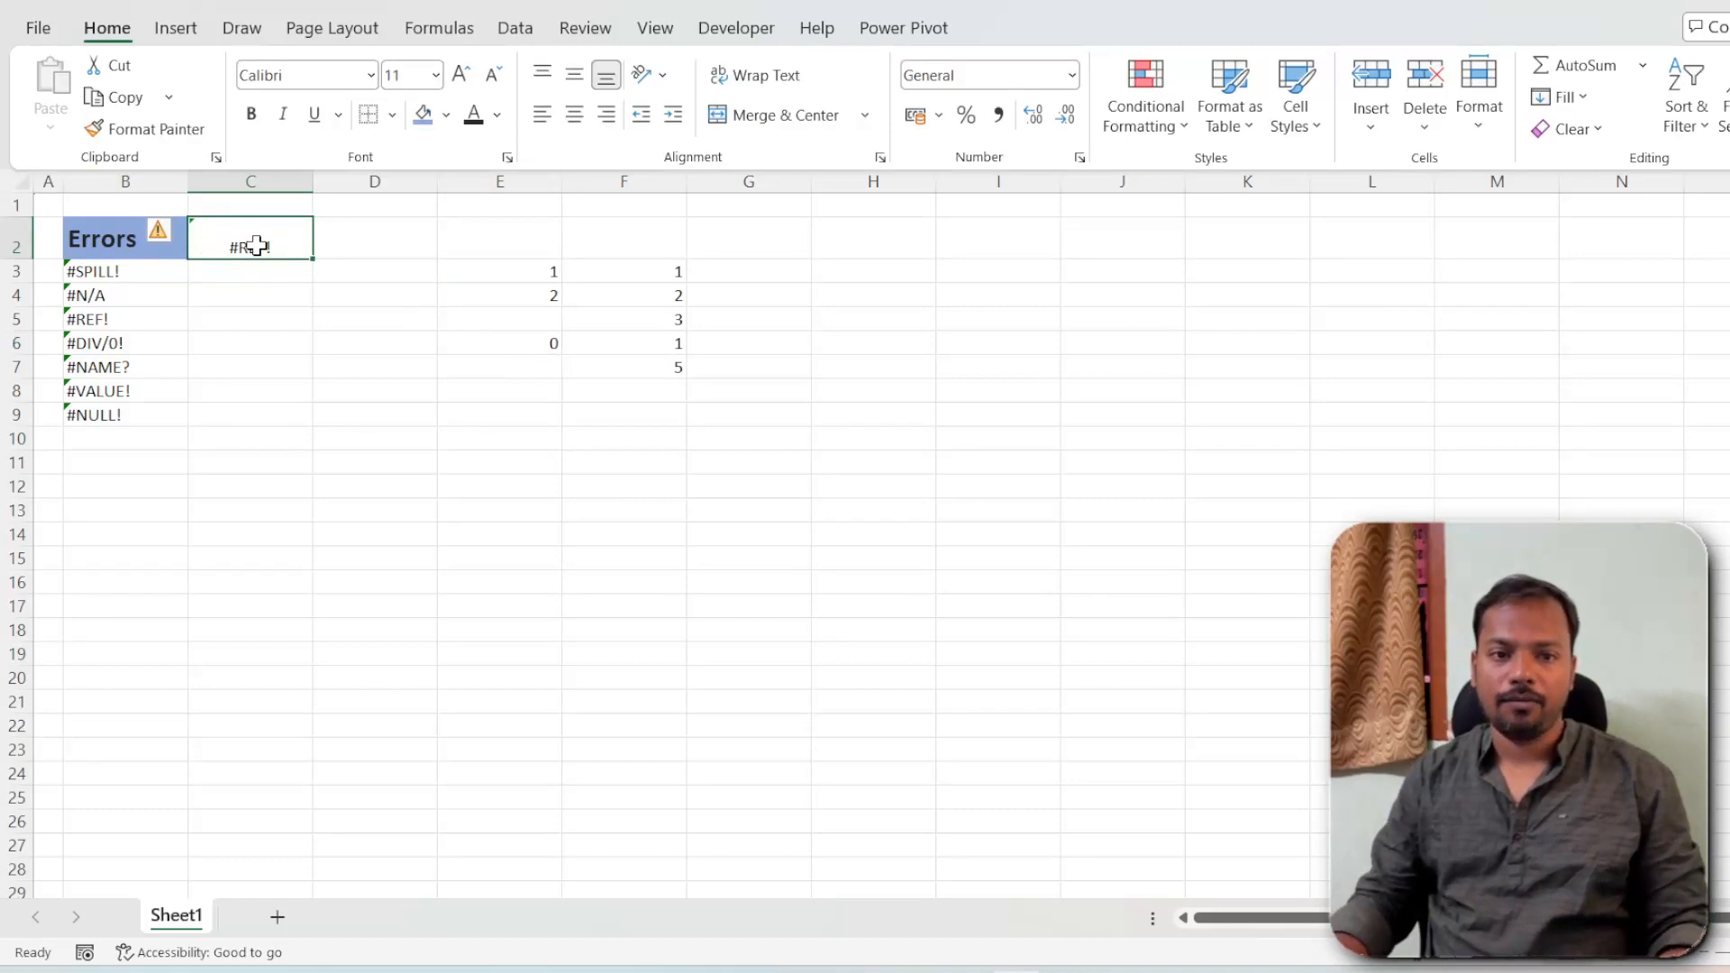
Copy the formula from E6 one row up into E5 and check the cell it references
left_click(500, 343)
key("ctrl+c")
key("Up")
key("ctrl+v")
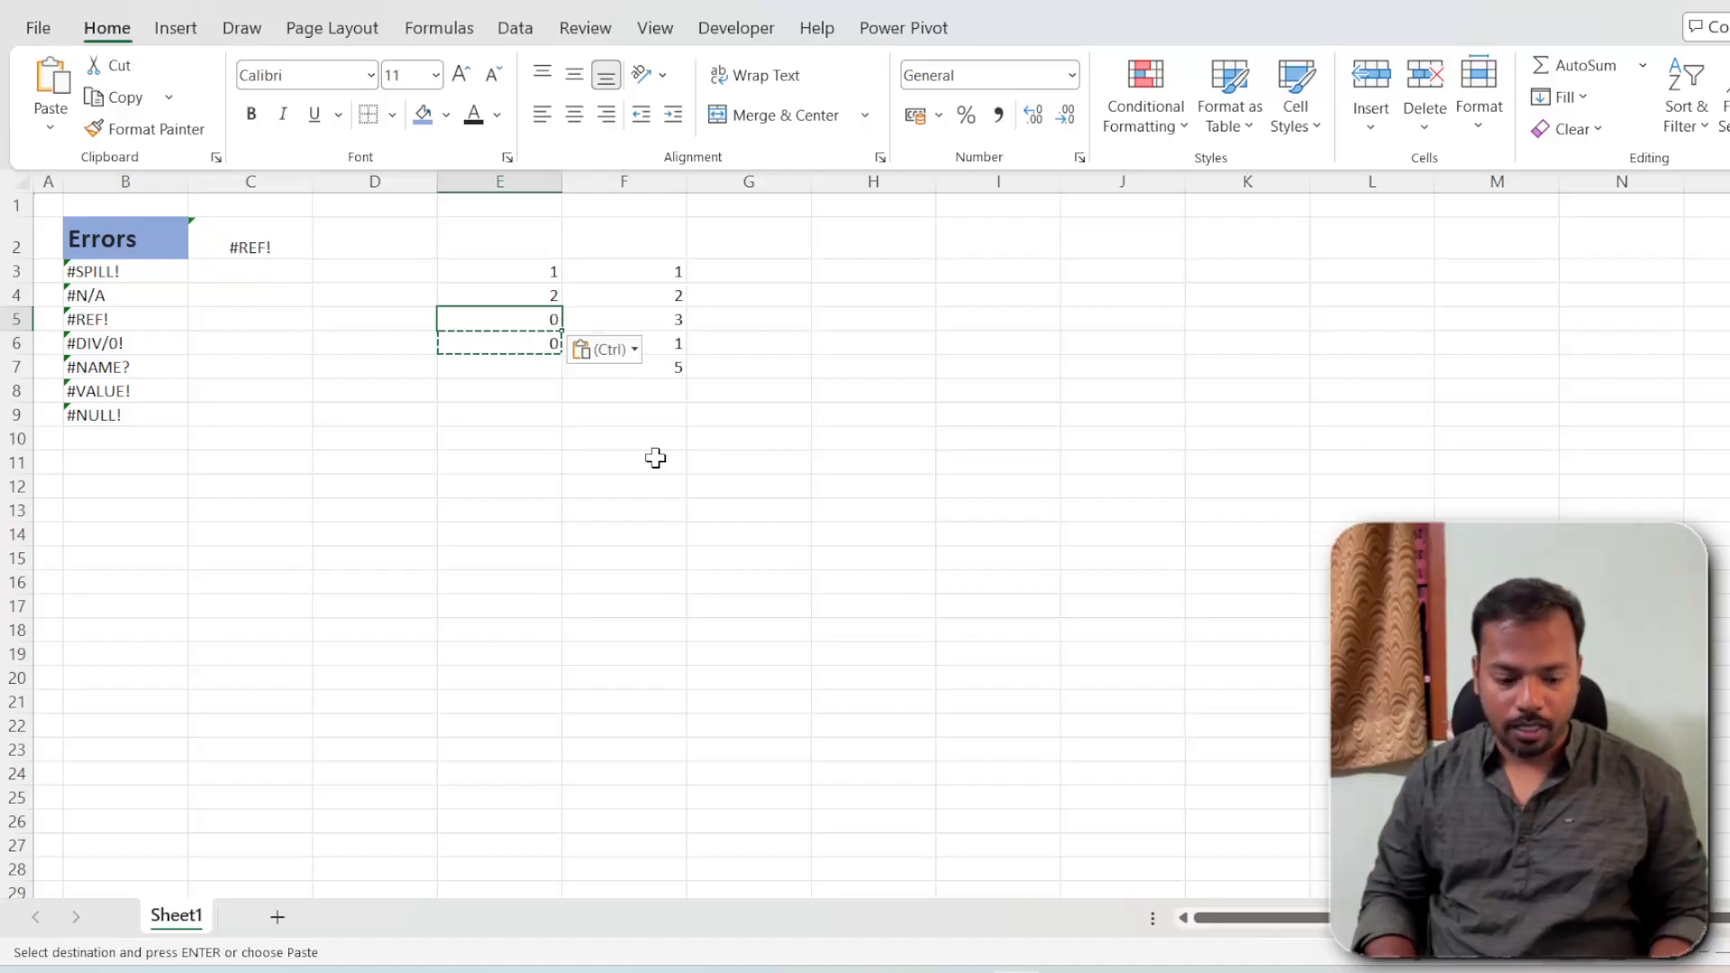
key("F2")
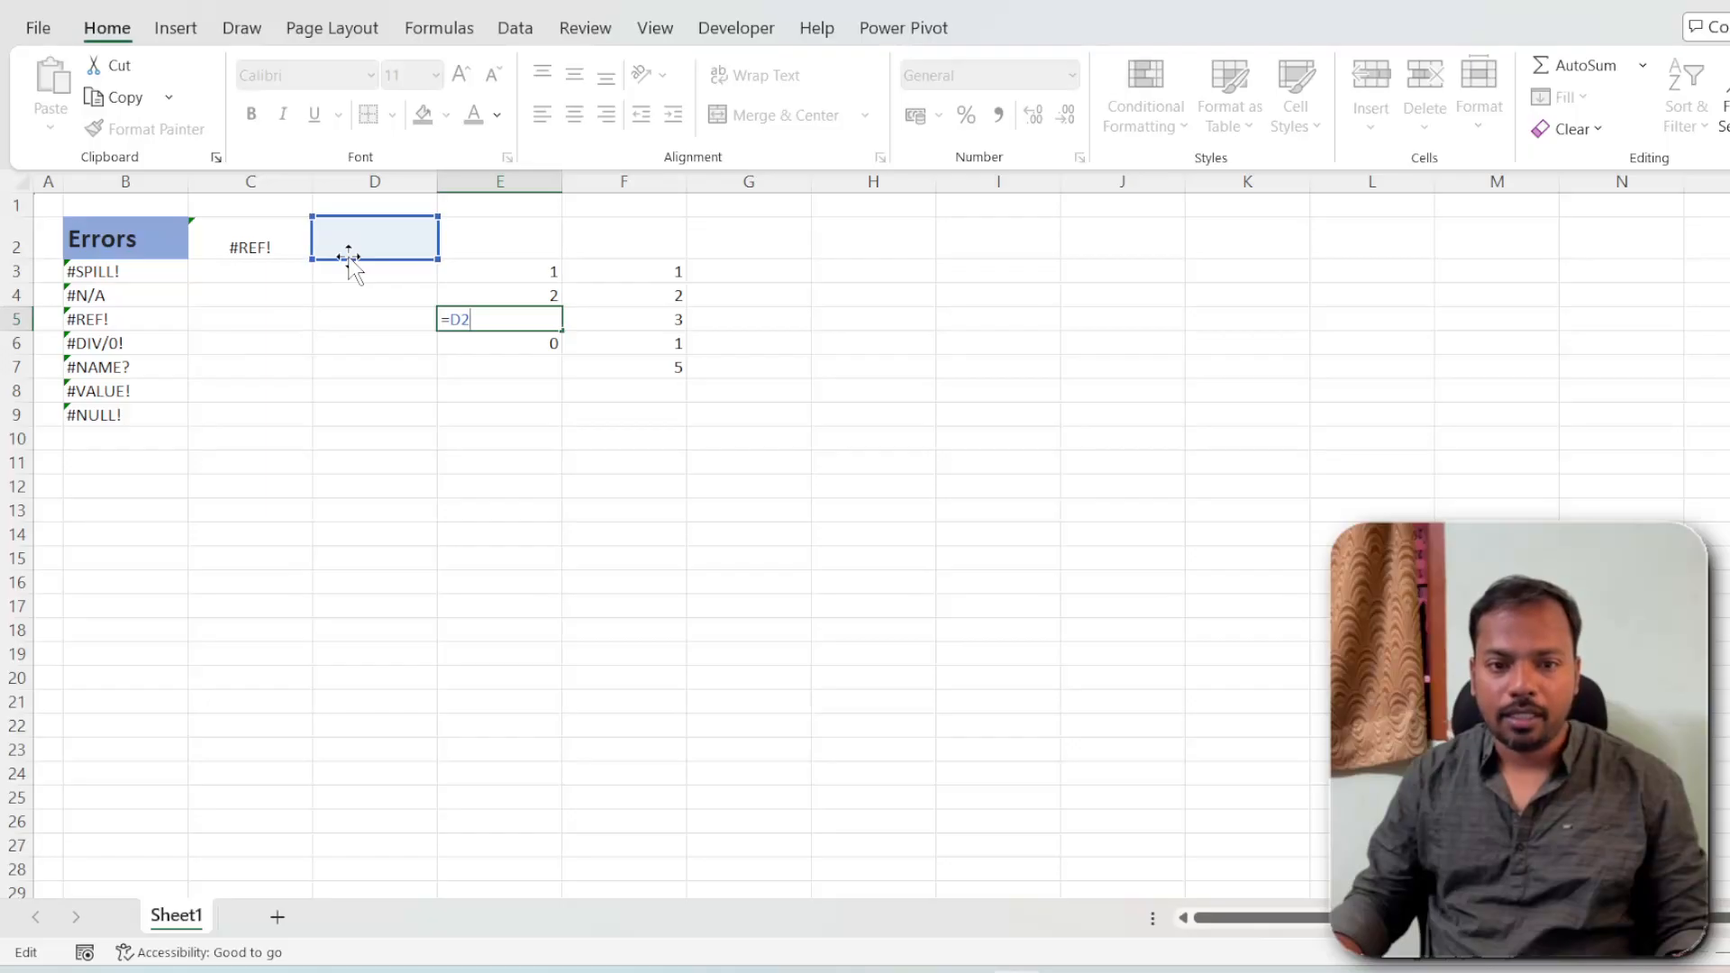
key("Escape")
Copy the formula from E5 over the value in E4 and check the shifted reference
key("ctrl+c")
key("Up")
key("ctrl+v")
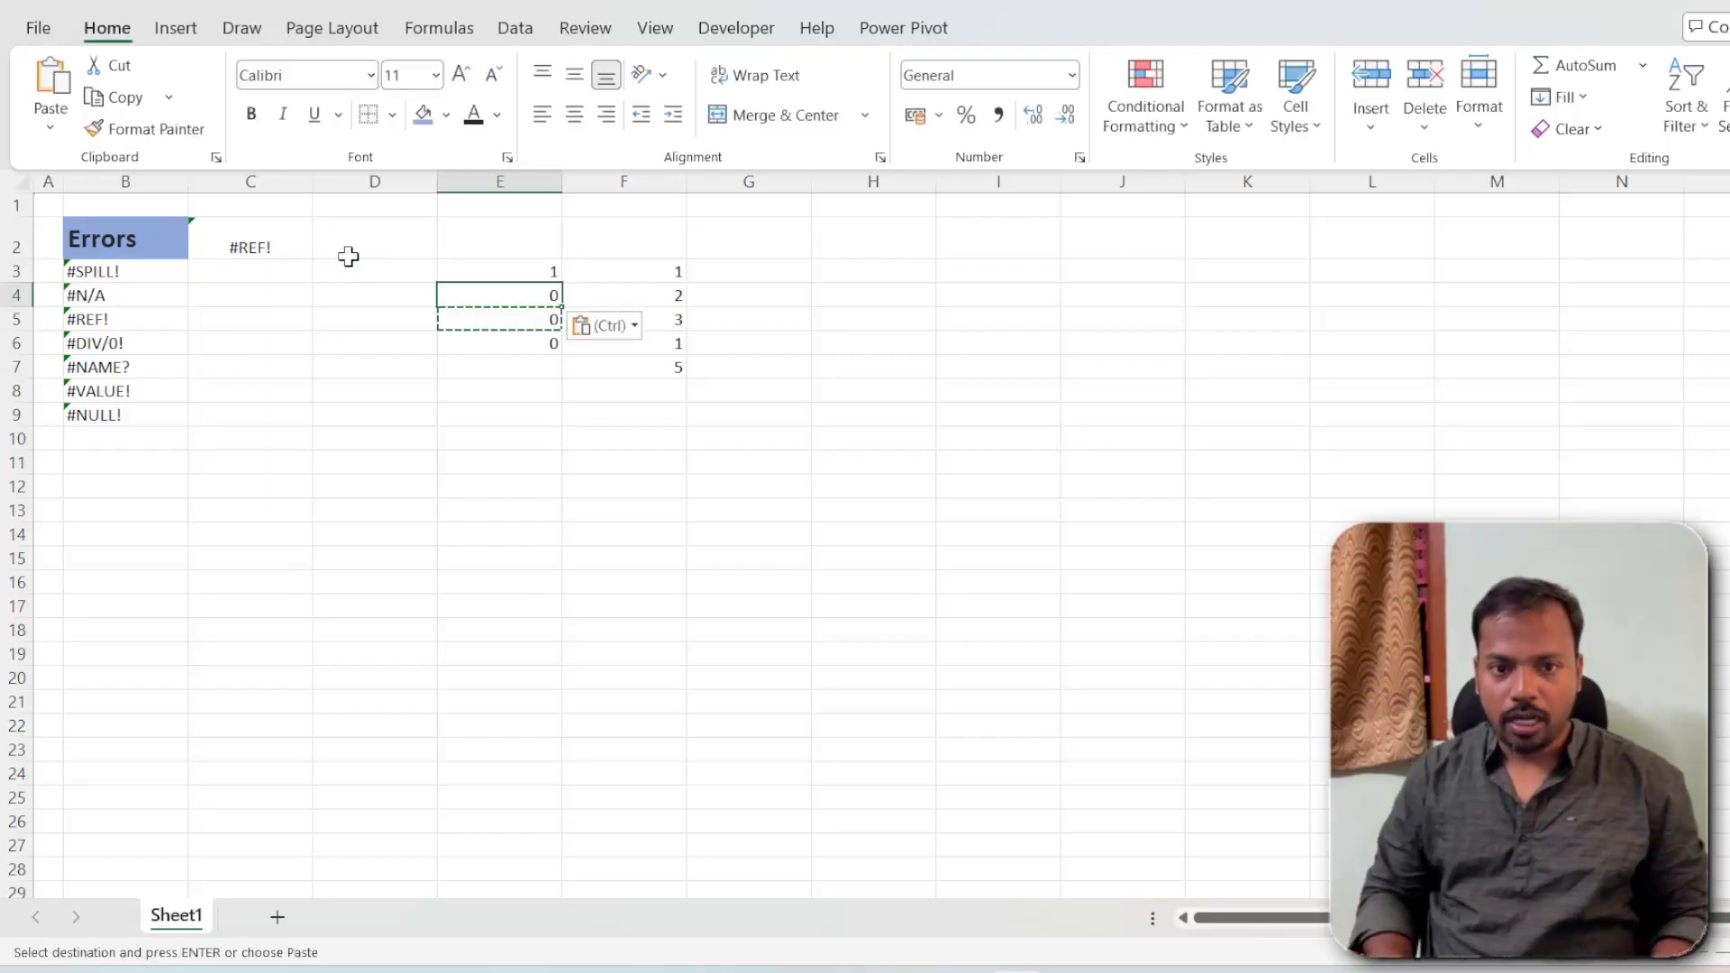
key("Up")
key("Down")
key("F2")
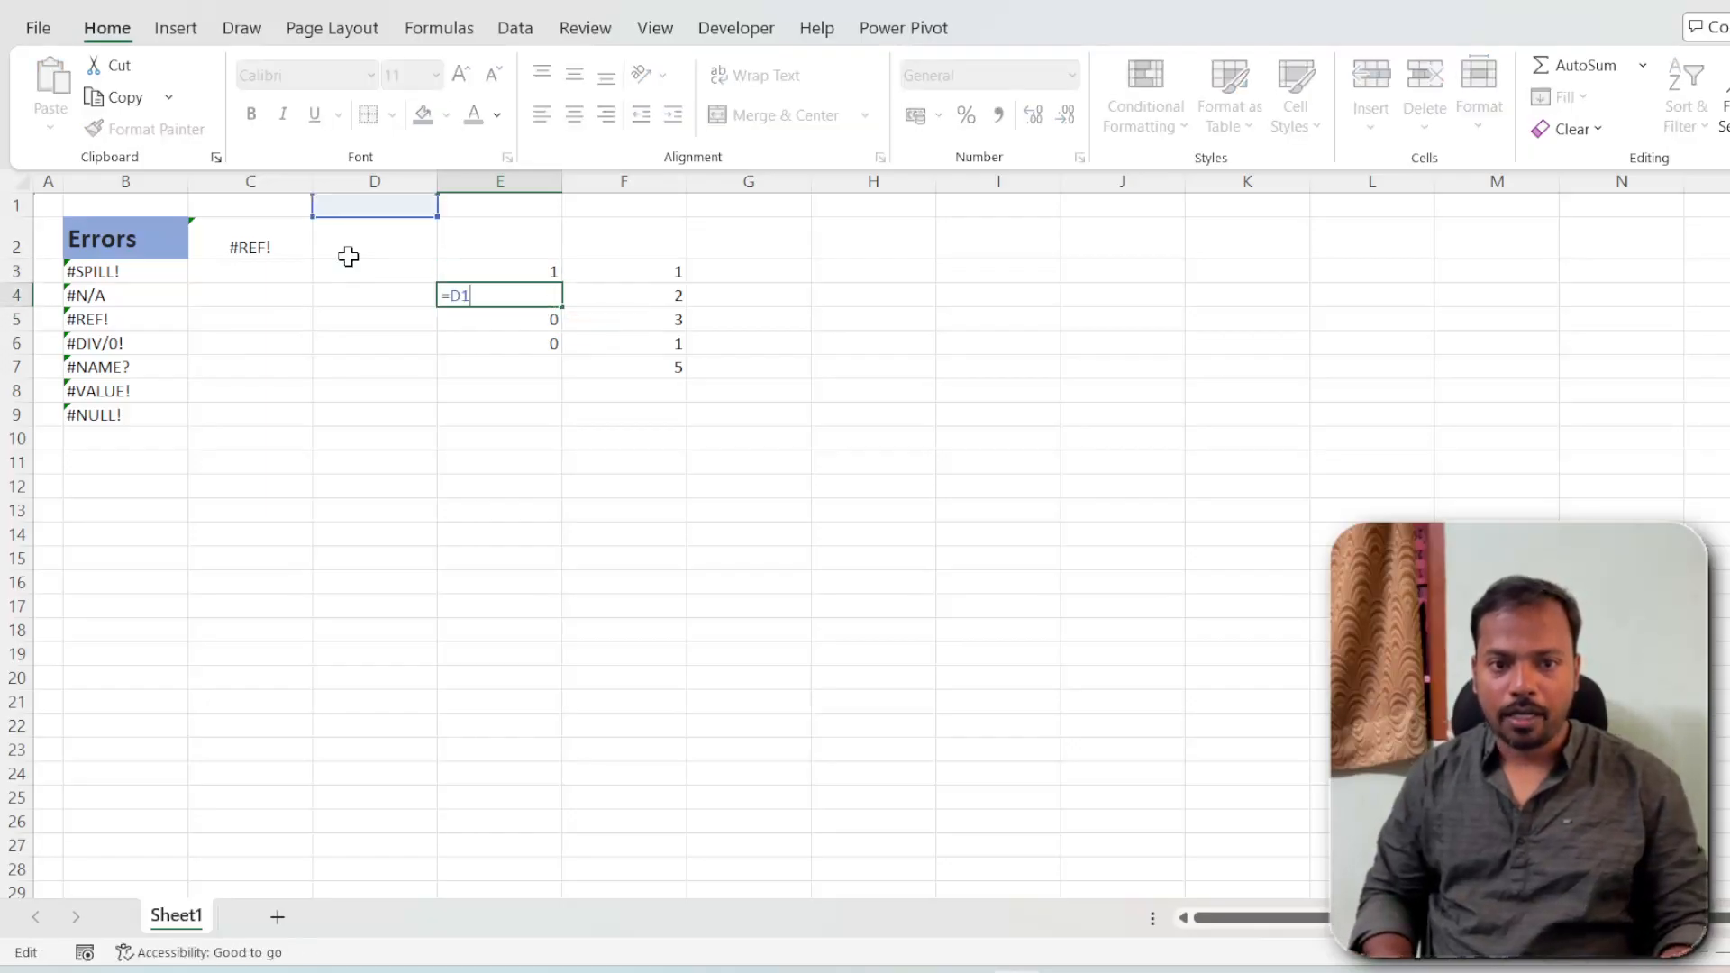
key("Escape")
Copy the formula from E4 over E3 so that its reference moves above row 1
key("Up")
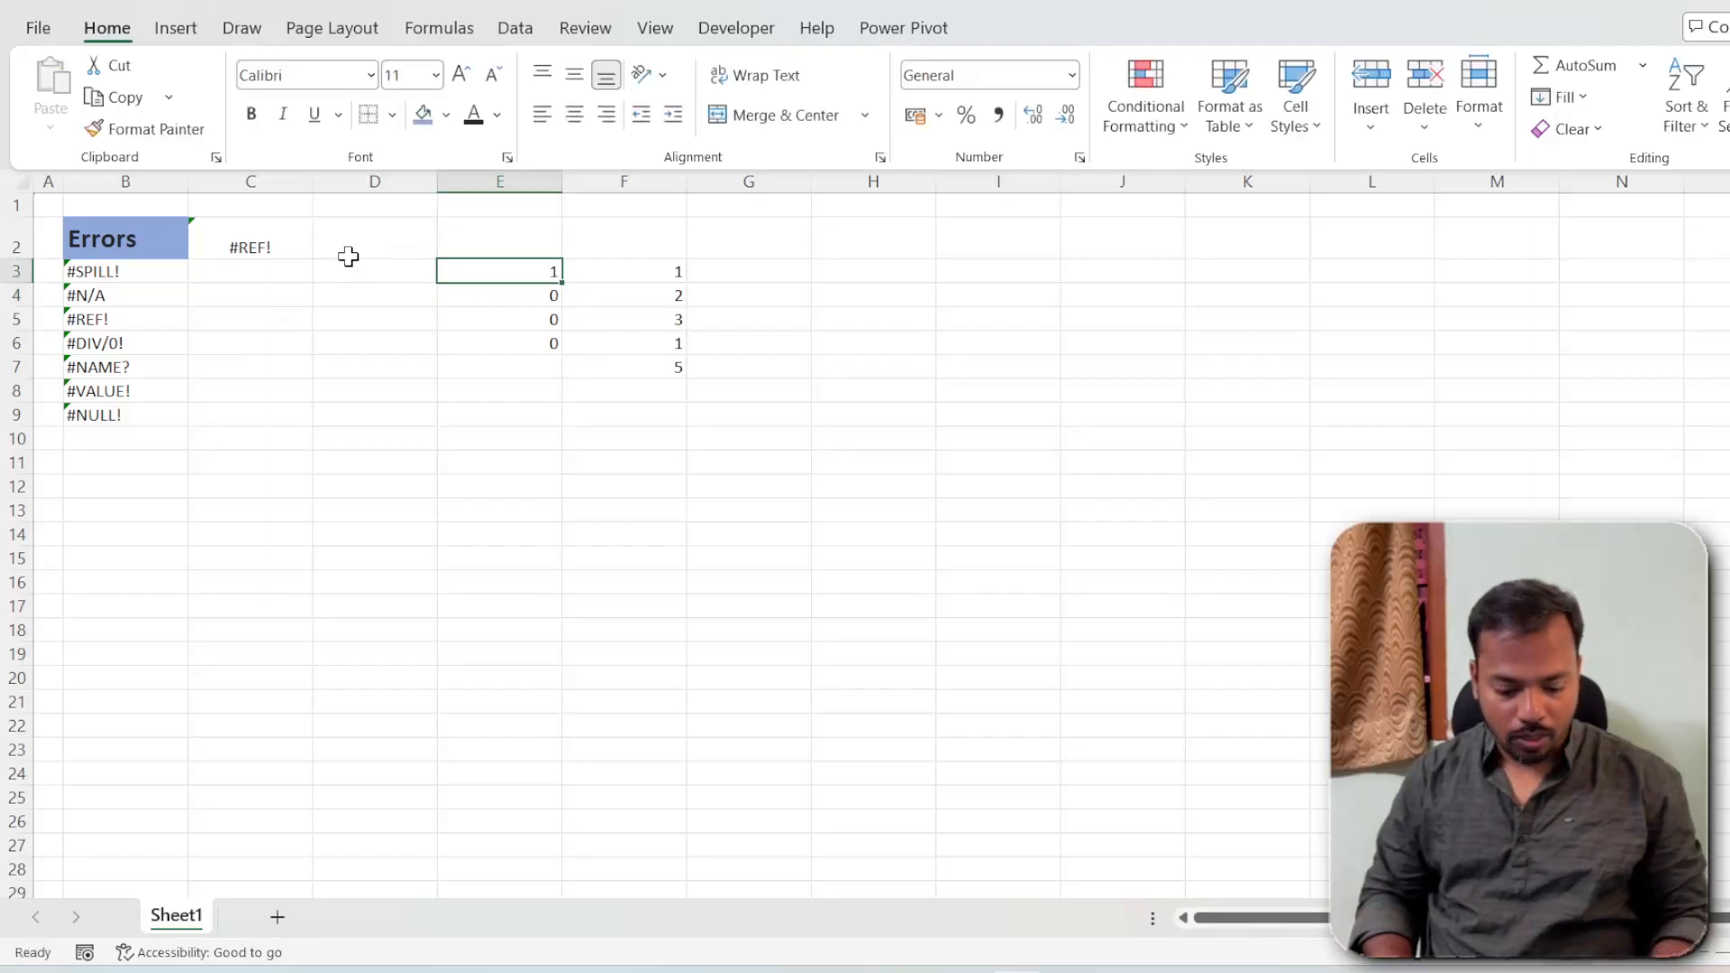
key("Down")
key("ctrl+c")
key("Up")
key("ctrl+v")
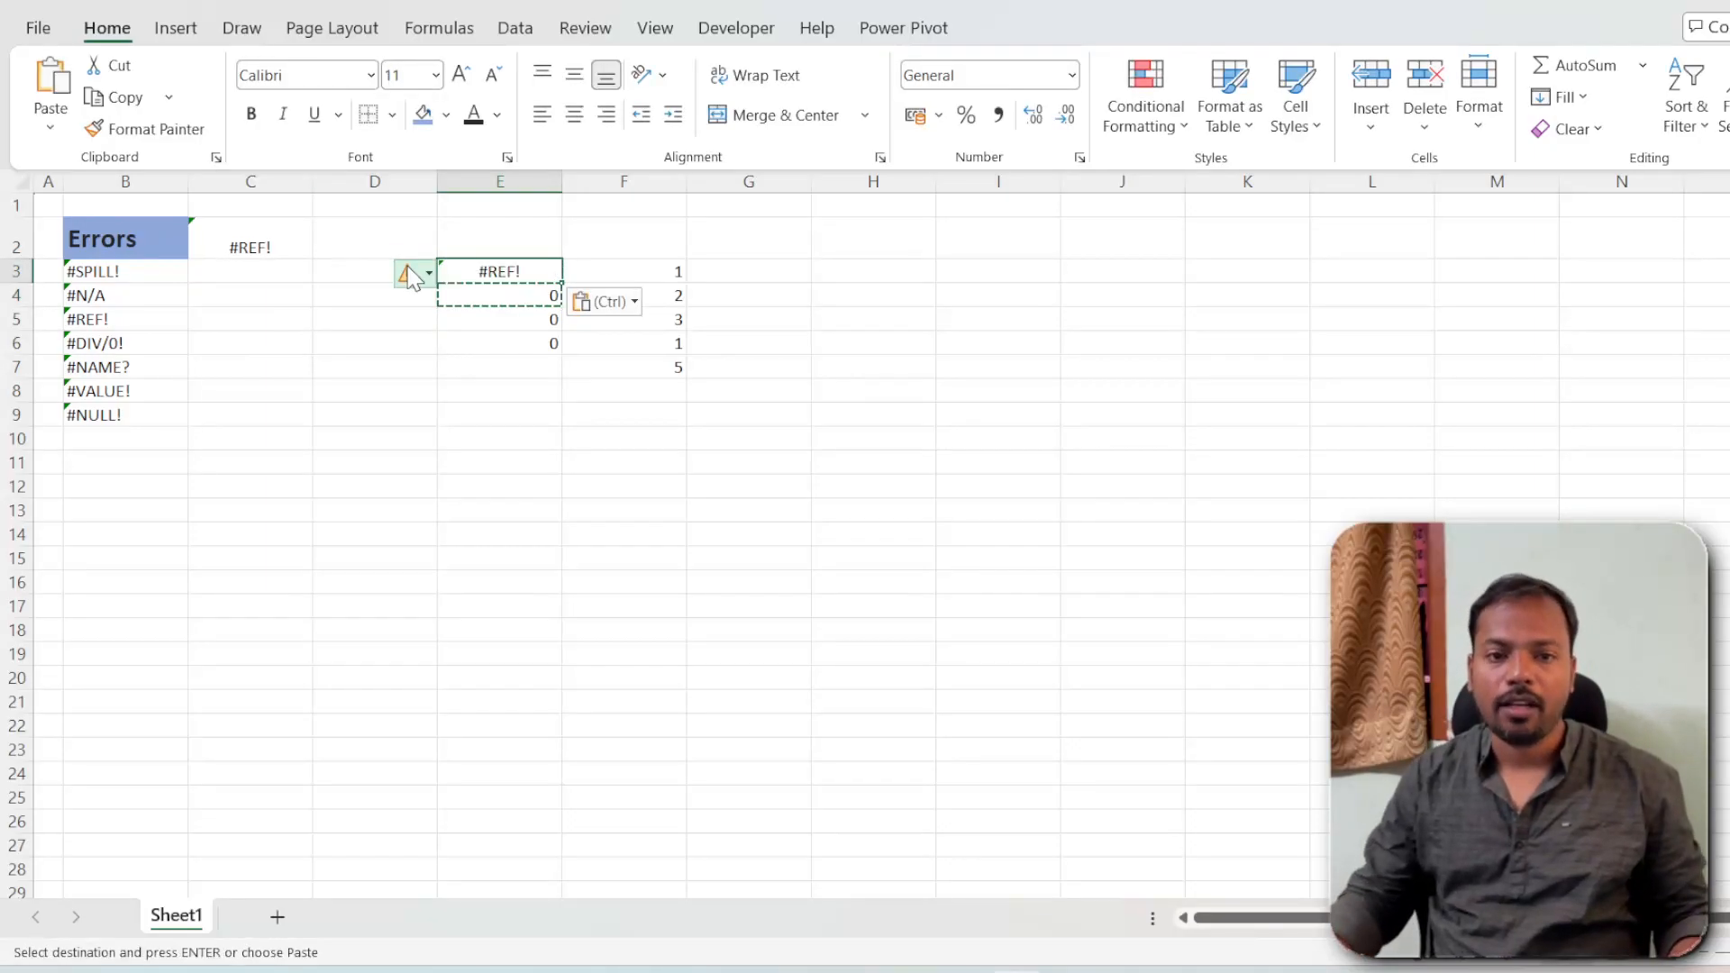
mouse_move(408, 277)
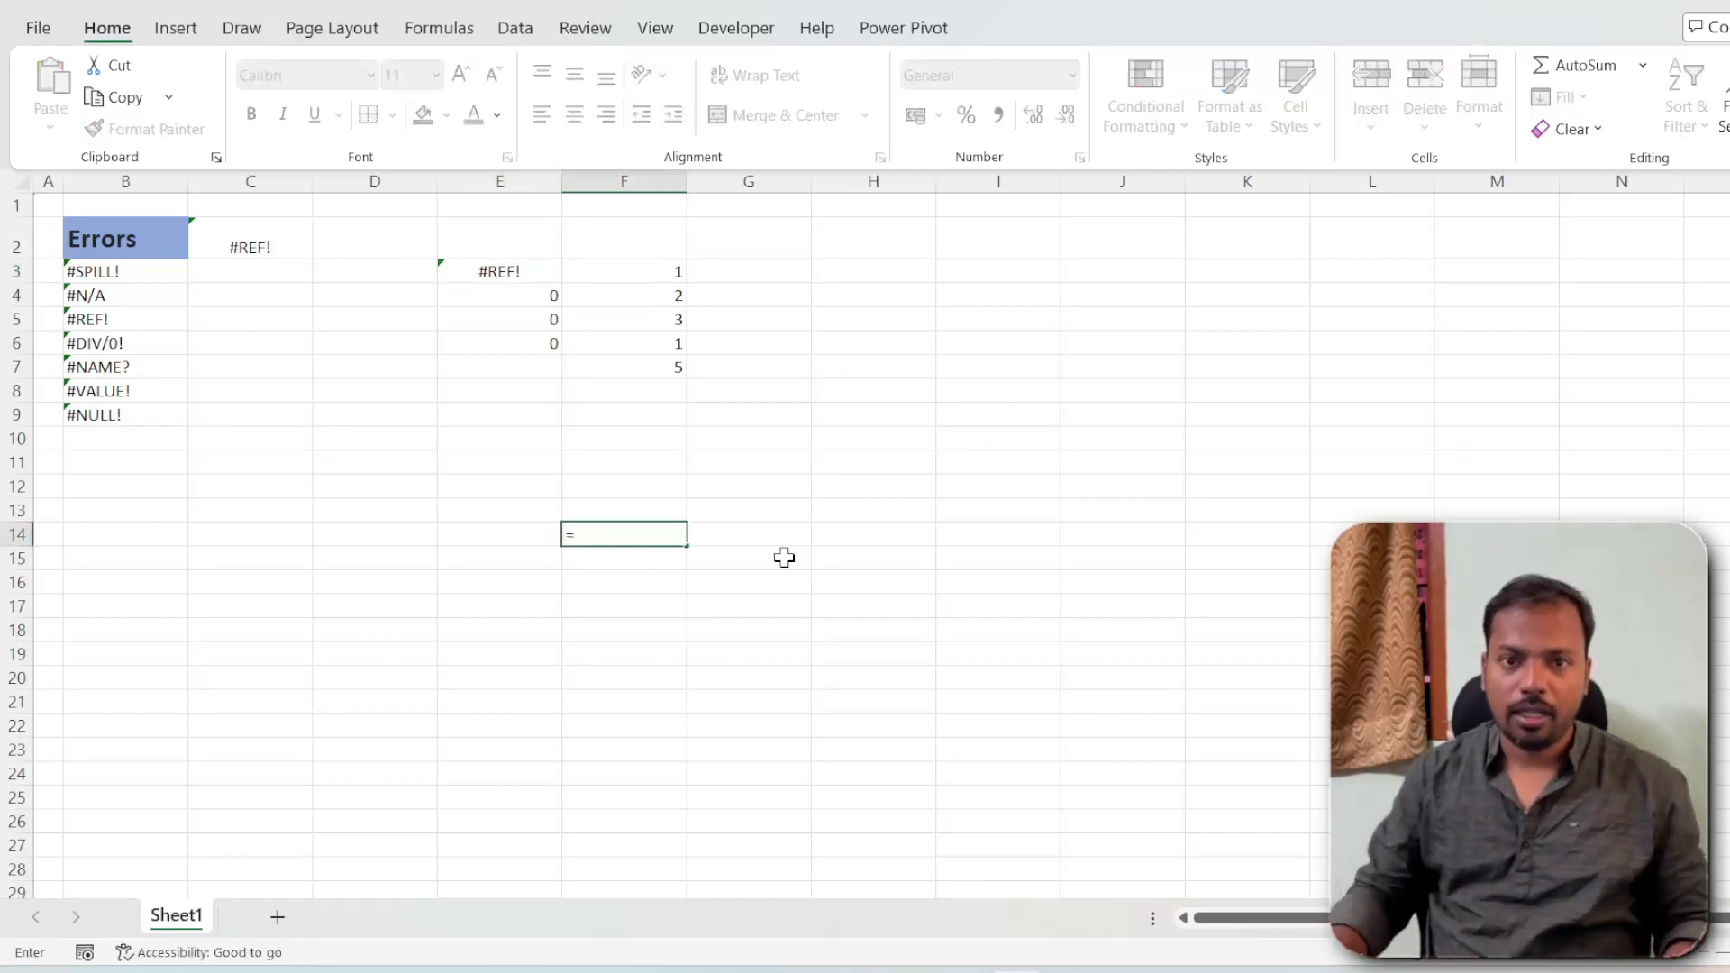
key("Escape")
left_click(506, 279)
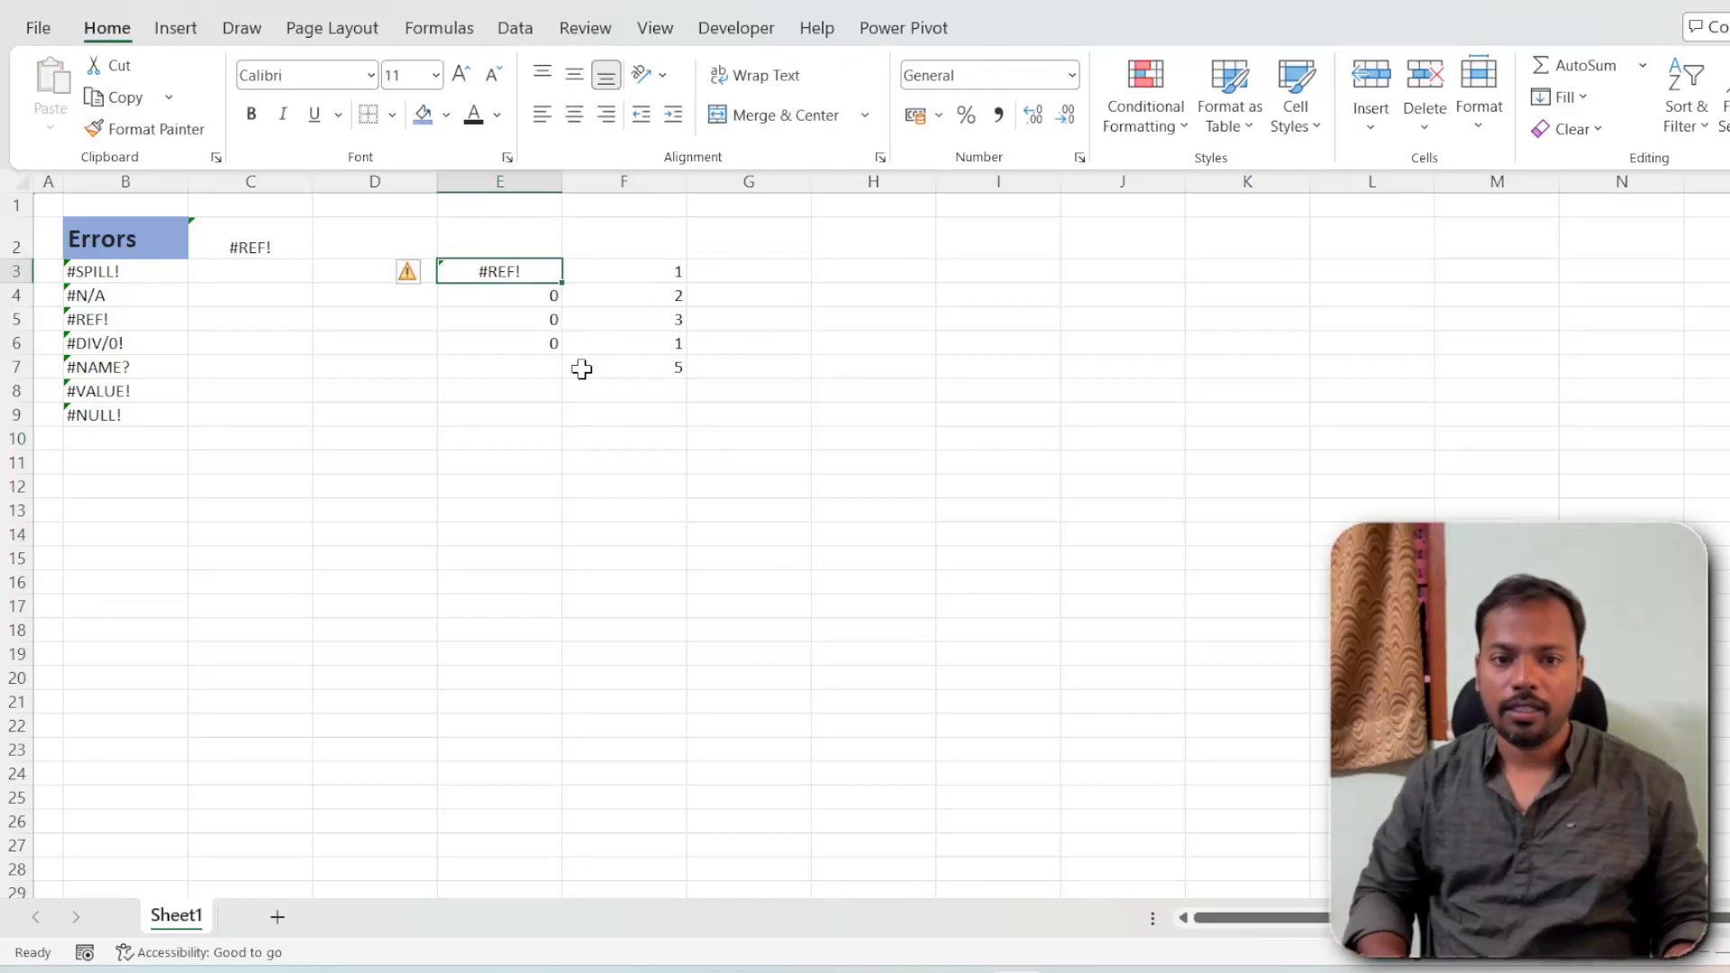
Enter =I23 in cell E12 and put the value 5 in I23
left_click(498, 489)
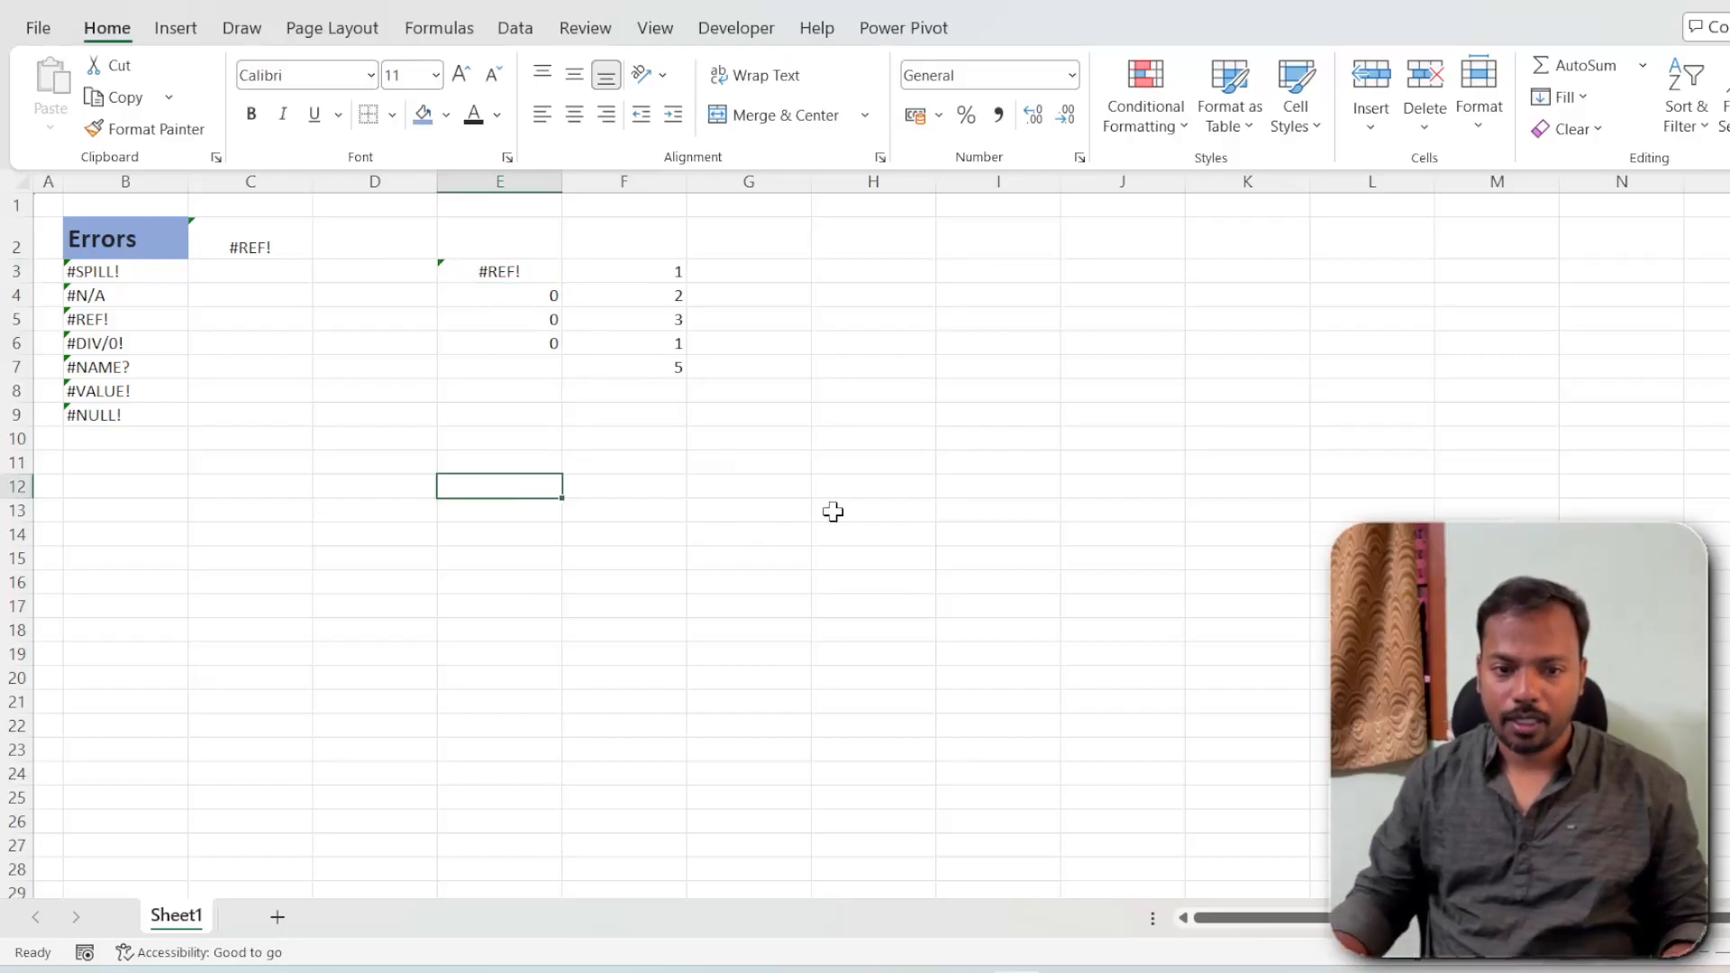
type("=")
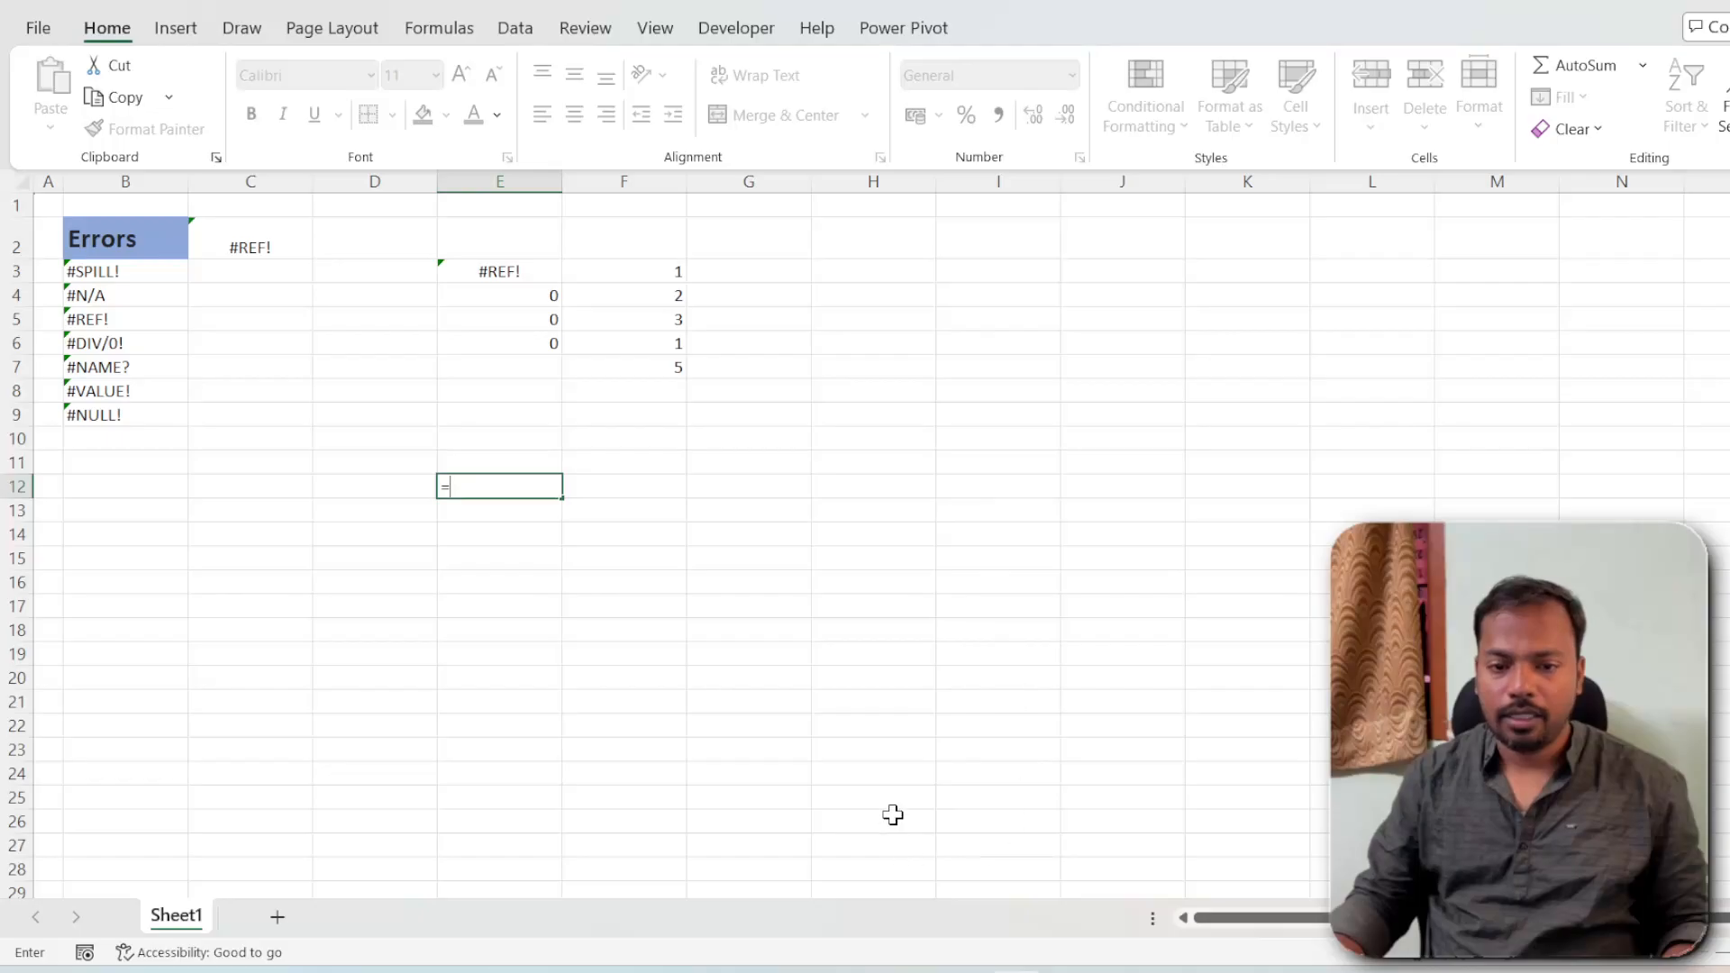
left_click(992, 749)
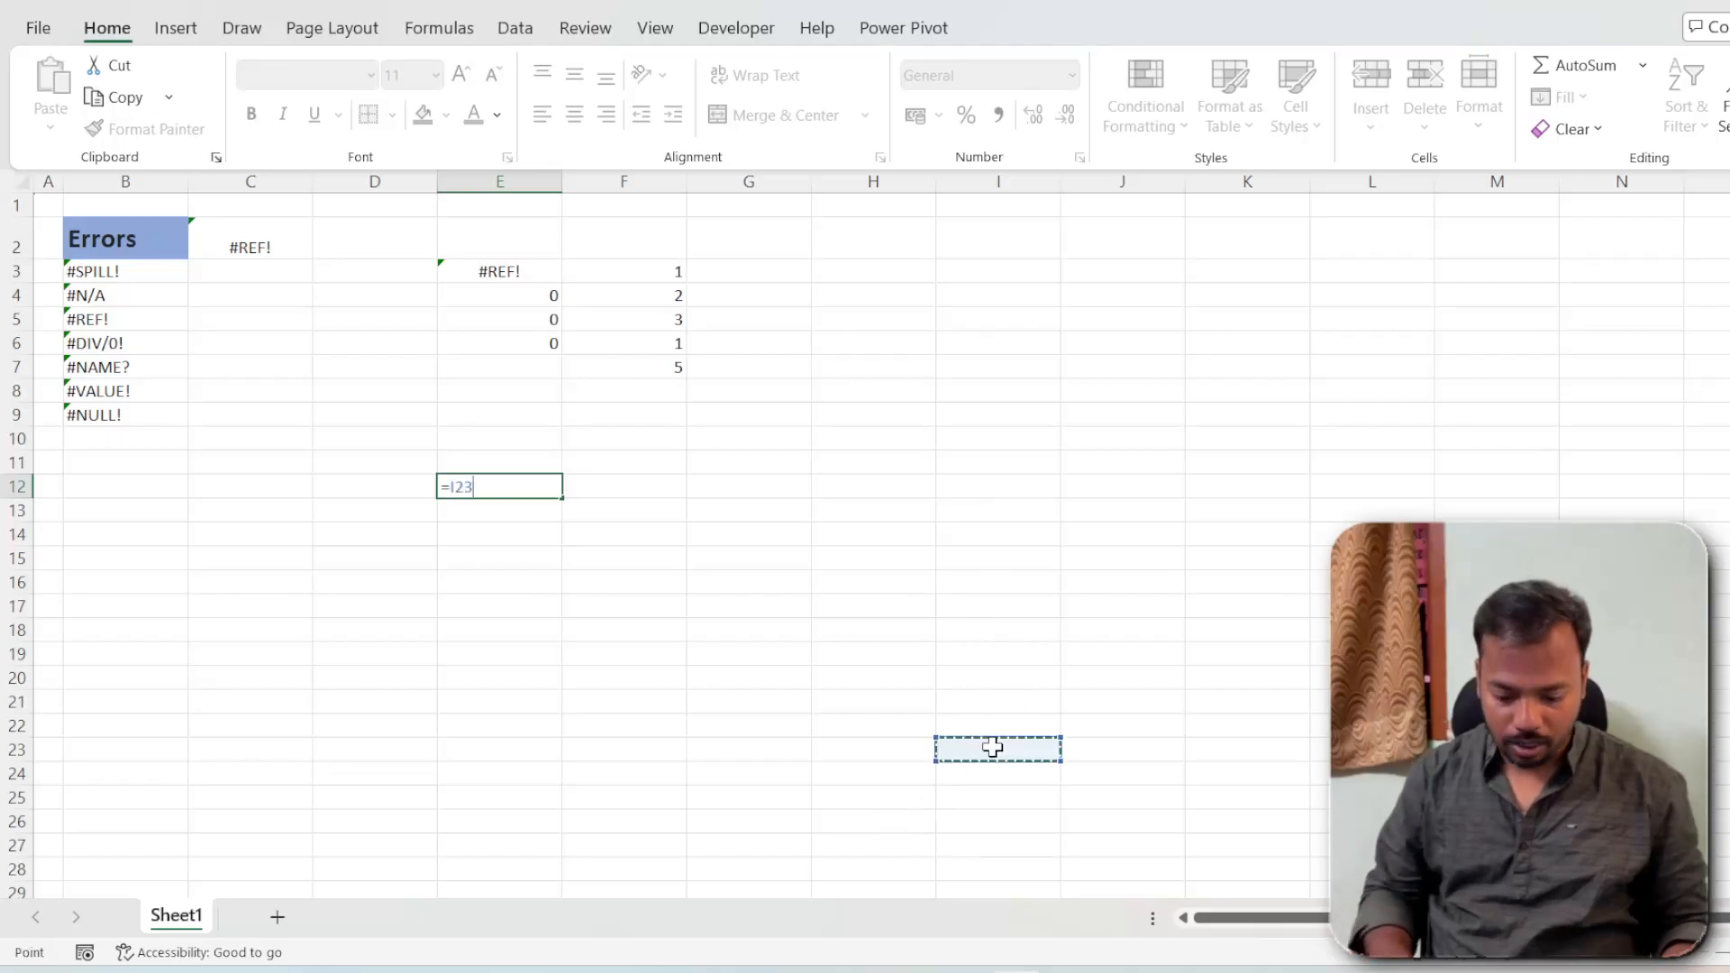
key("ctrl+Return")
left_click(992, 749)
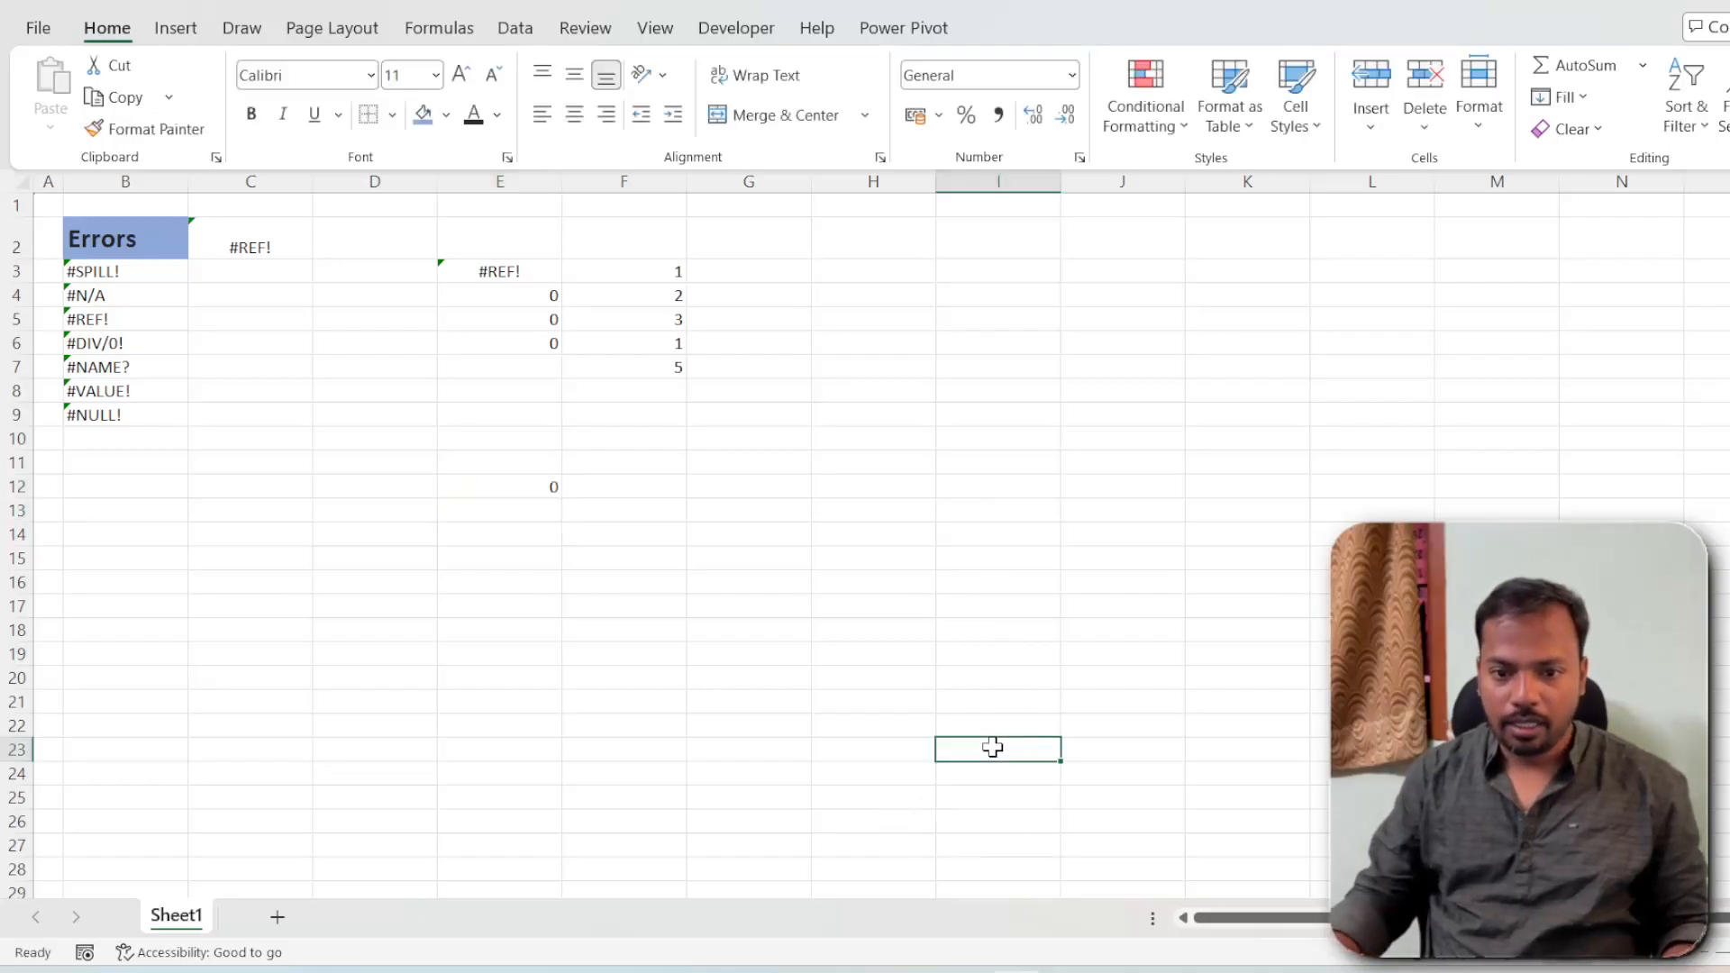
type("5")
key("Return")
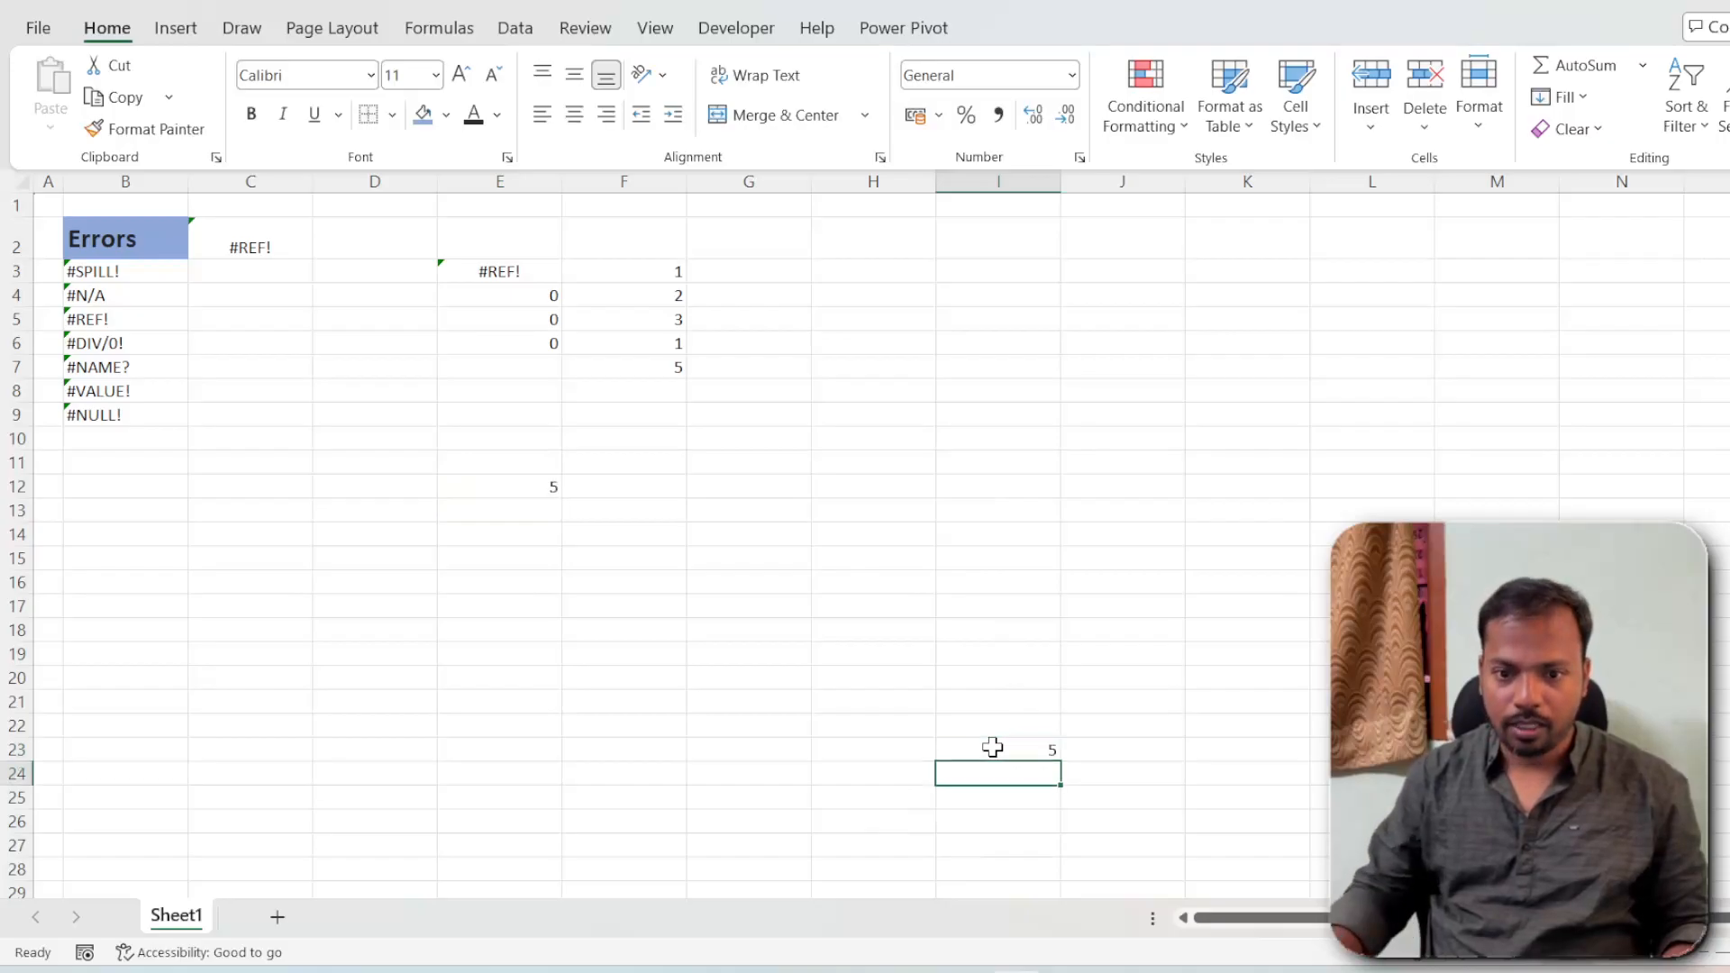
Make the I23 reference in E12's formula absolute
double_click(529, 486)
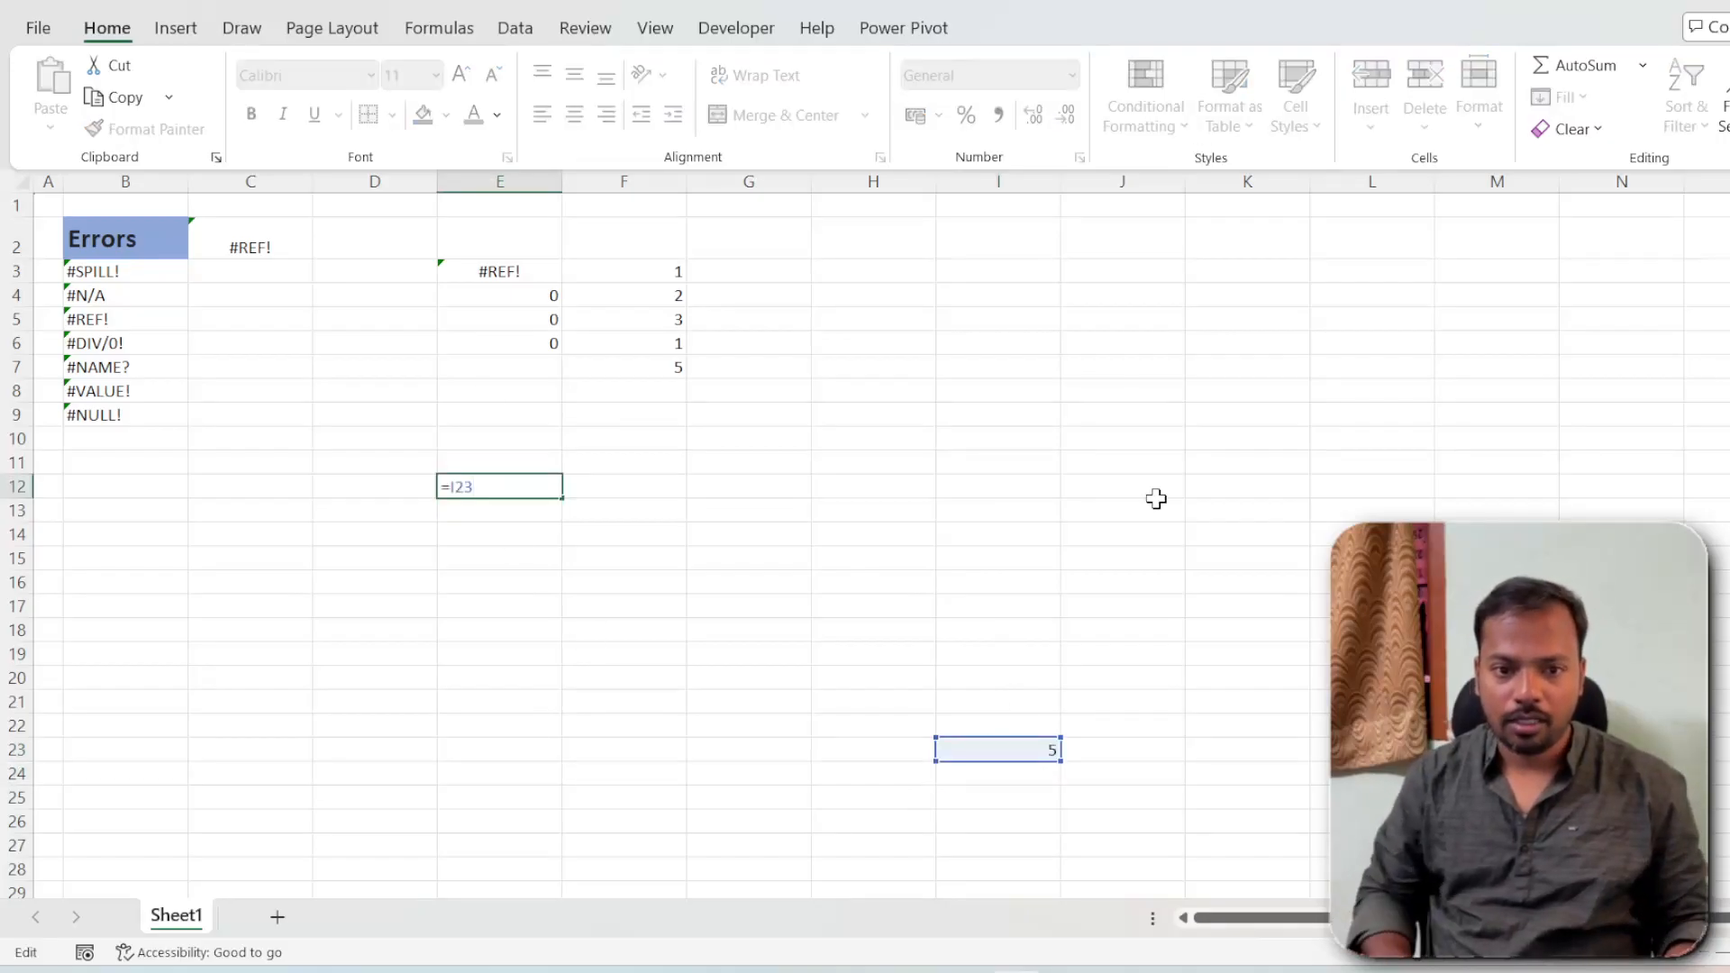
key("shift+Left")
key("shift+Left")
key("shift+Left")
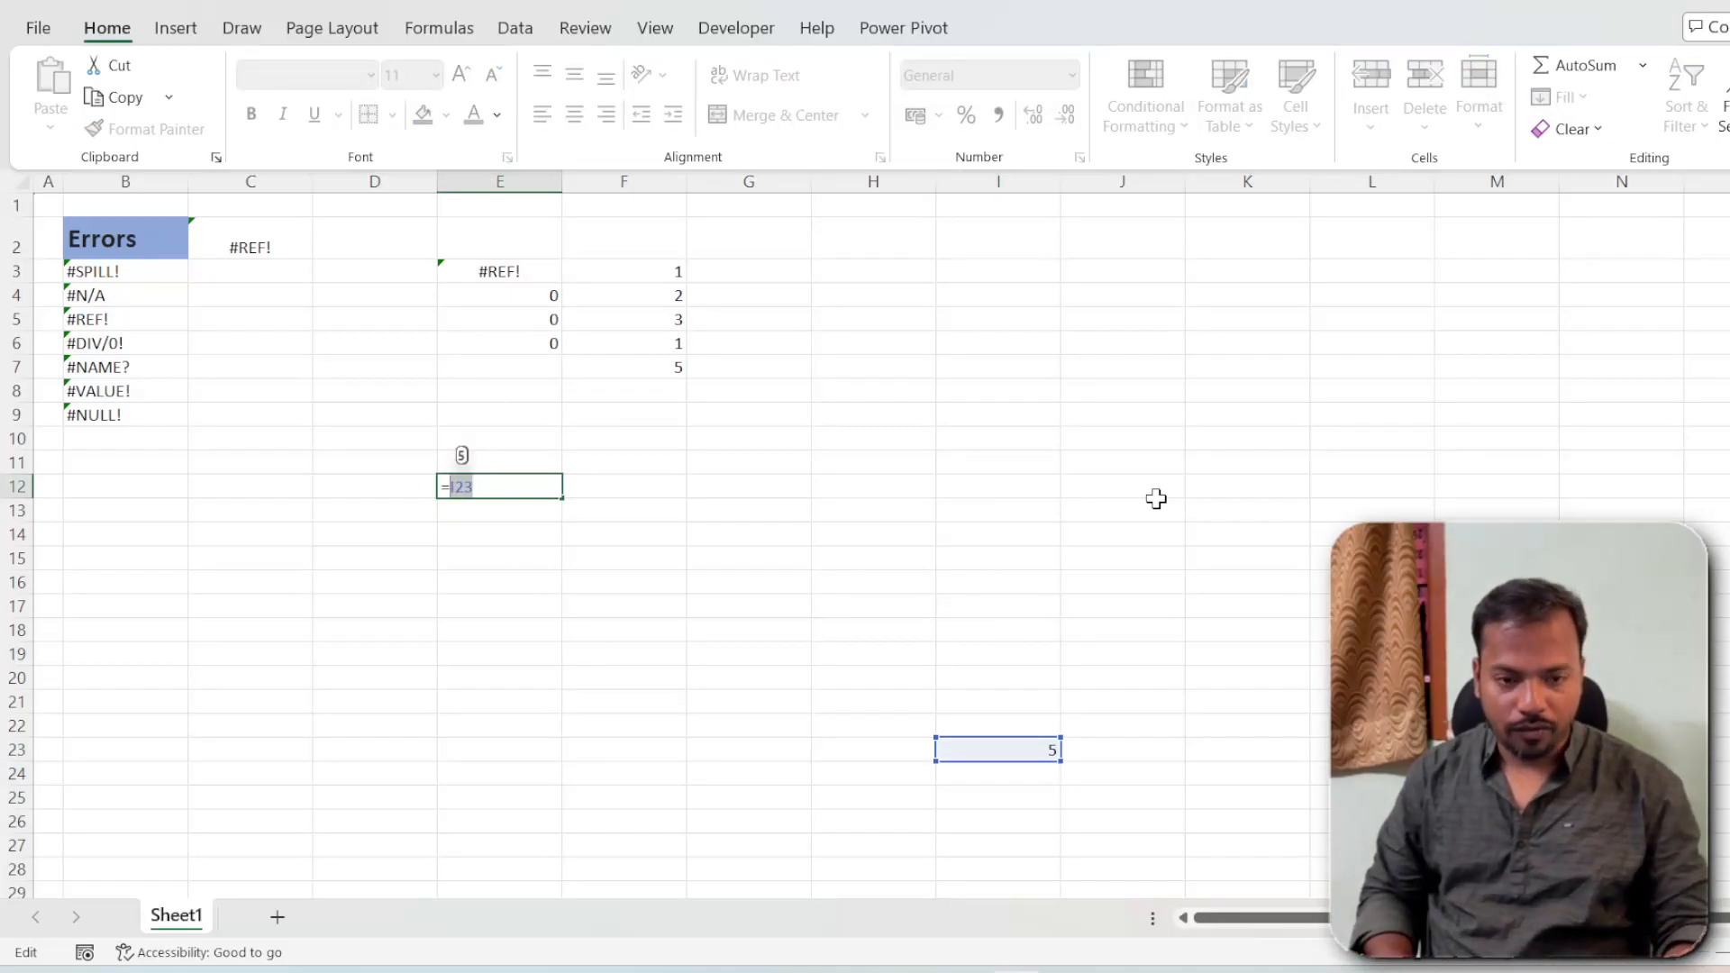
key("F4")
key("Return")
key("Up")
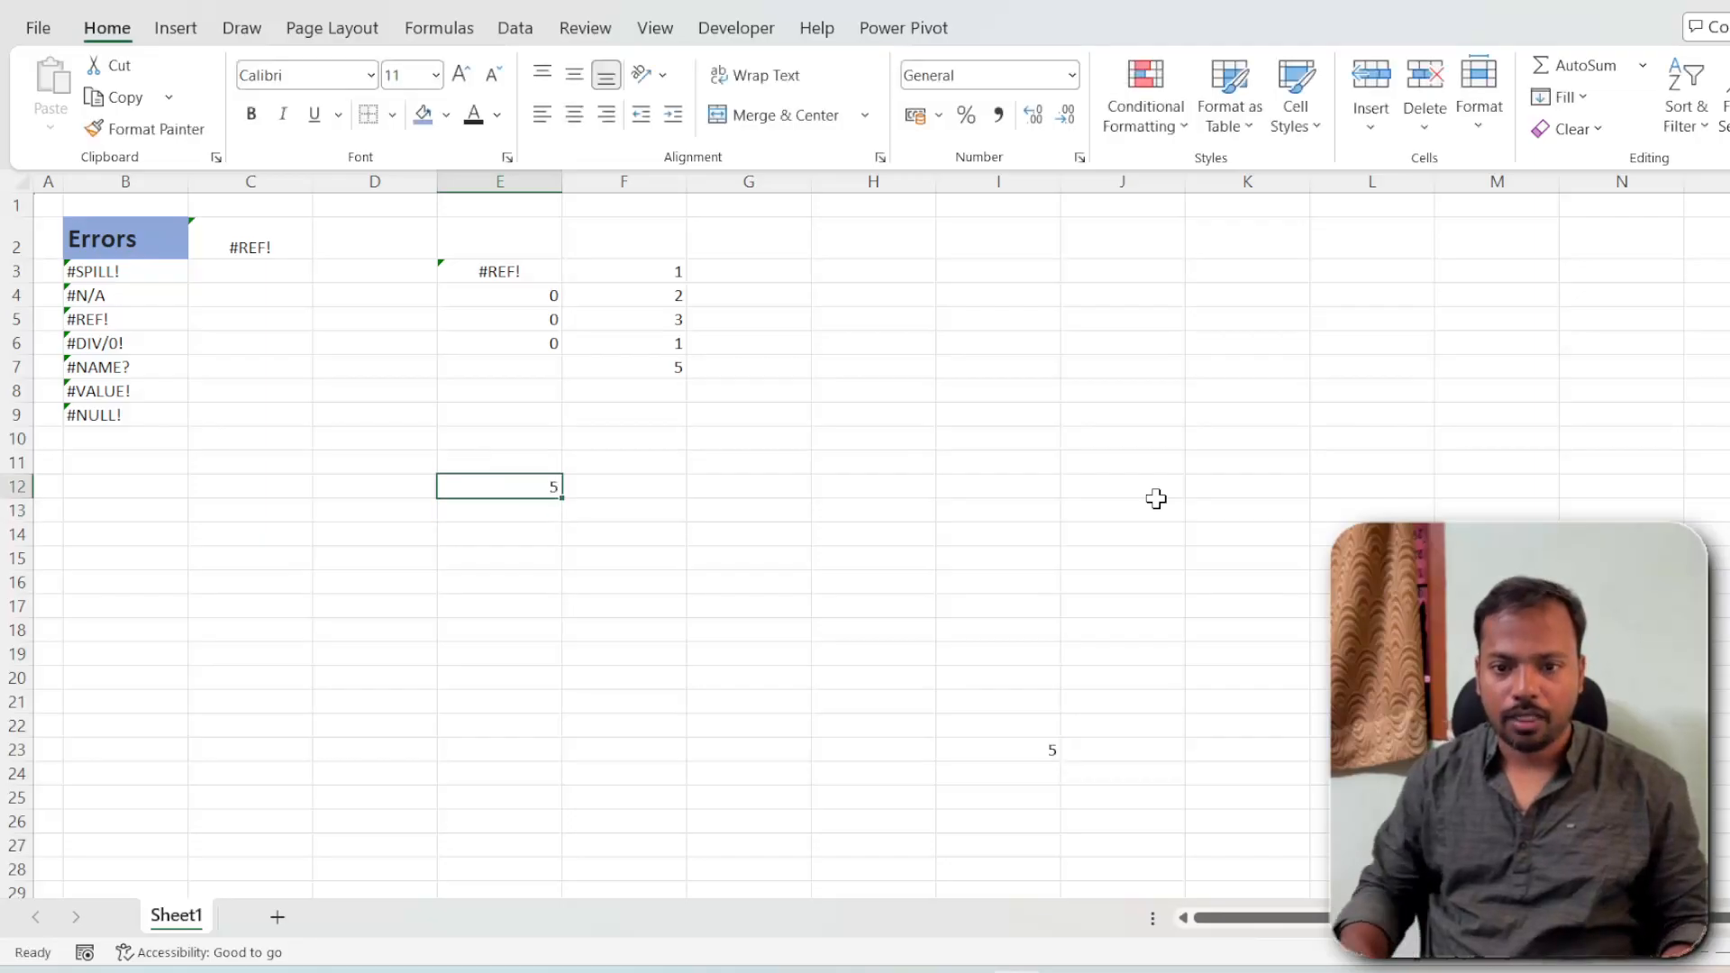
Delete the entire row 23, which holds the cell referenced by E12's formula
left_click(1021, 740)
key("shift+space")
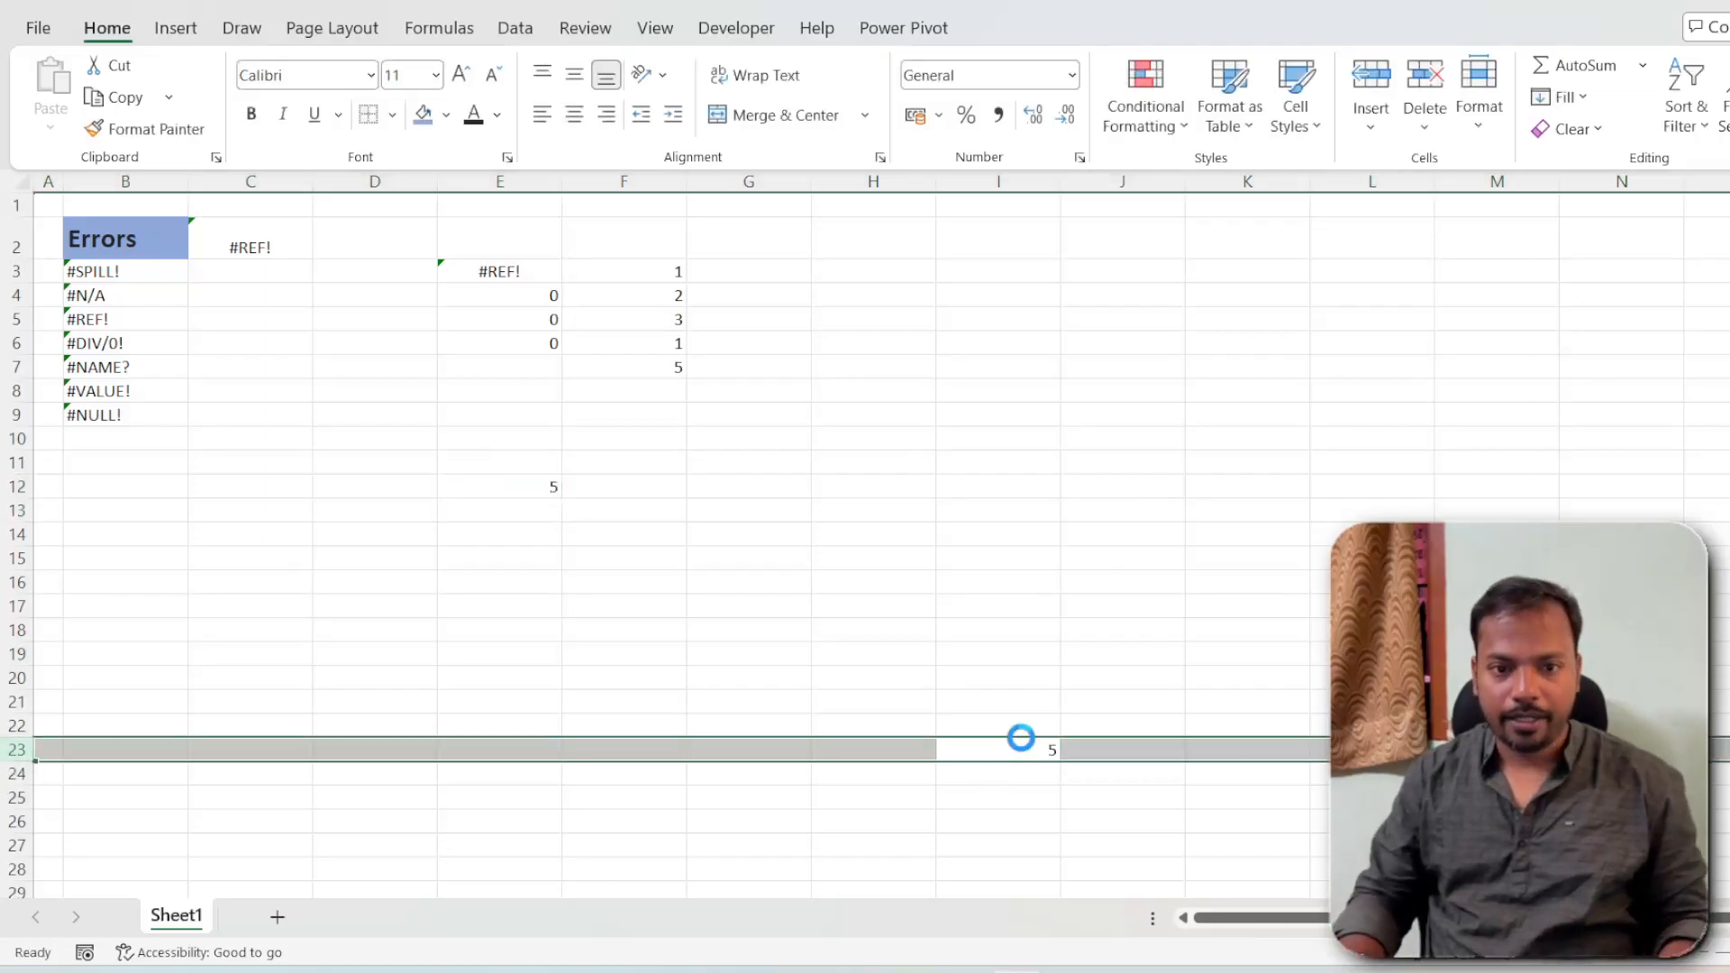
key("ctrl+minus")
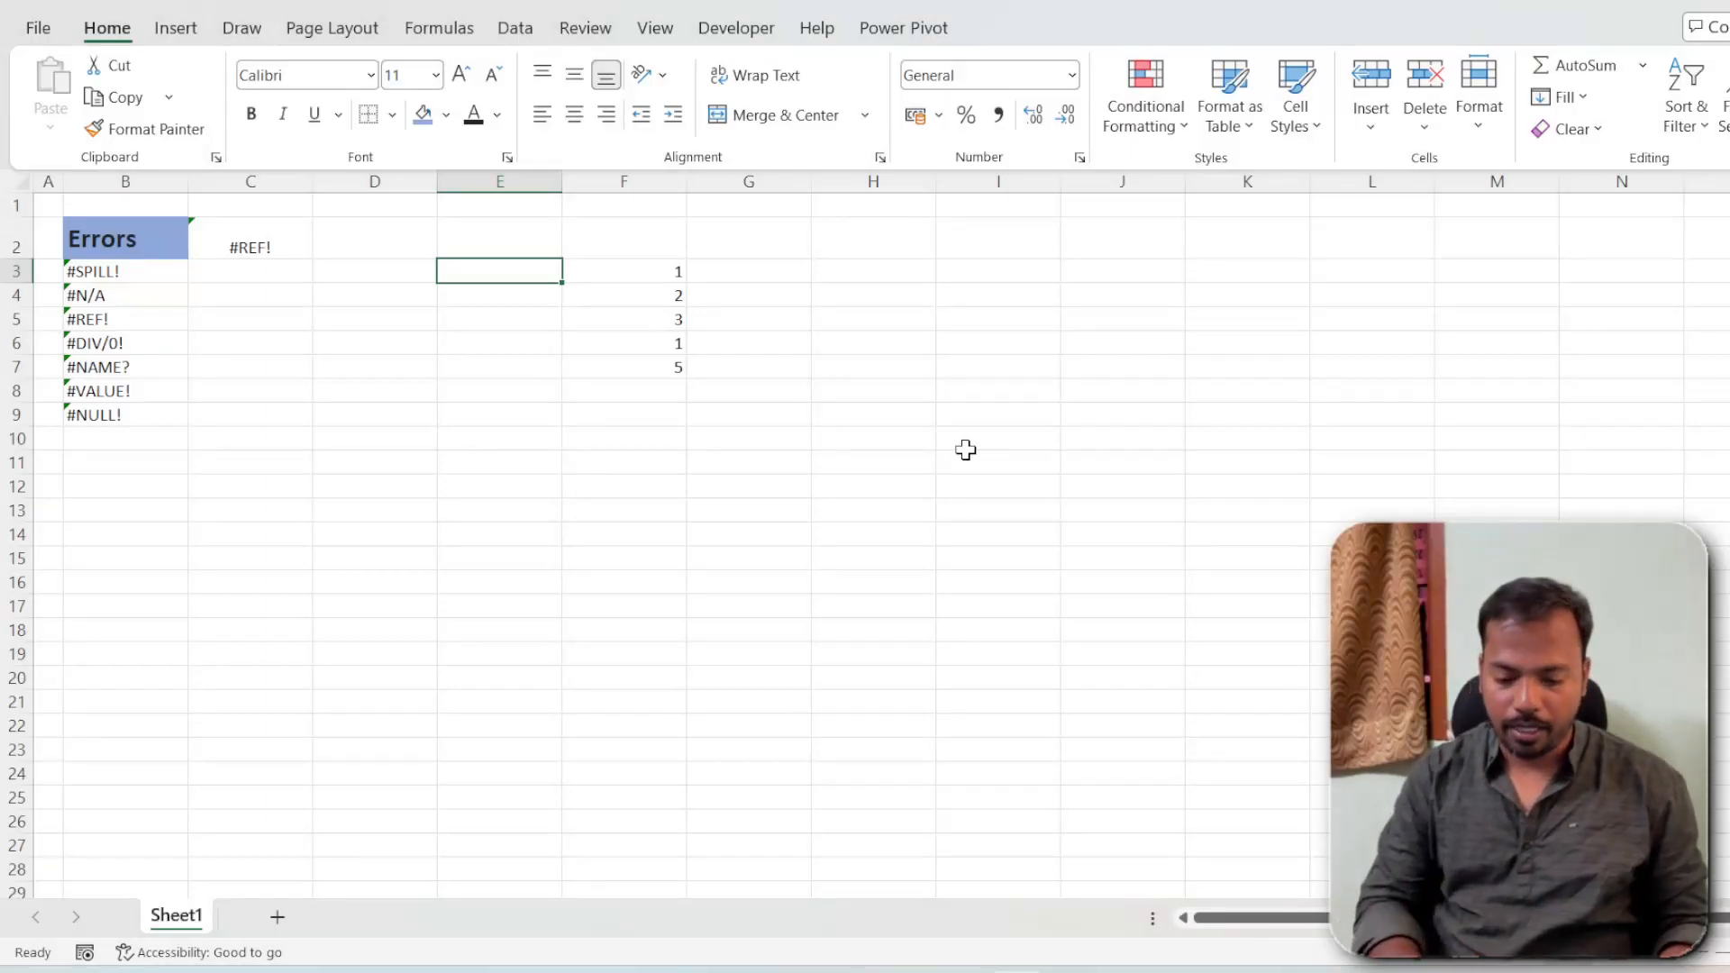
Enter the division formula =8/0 in cell E3
type("=")
type("6/0")
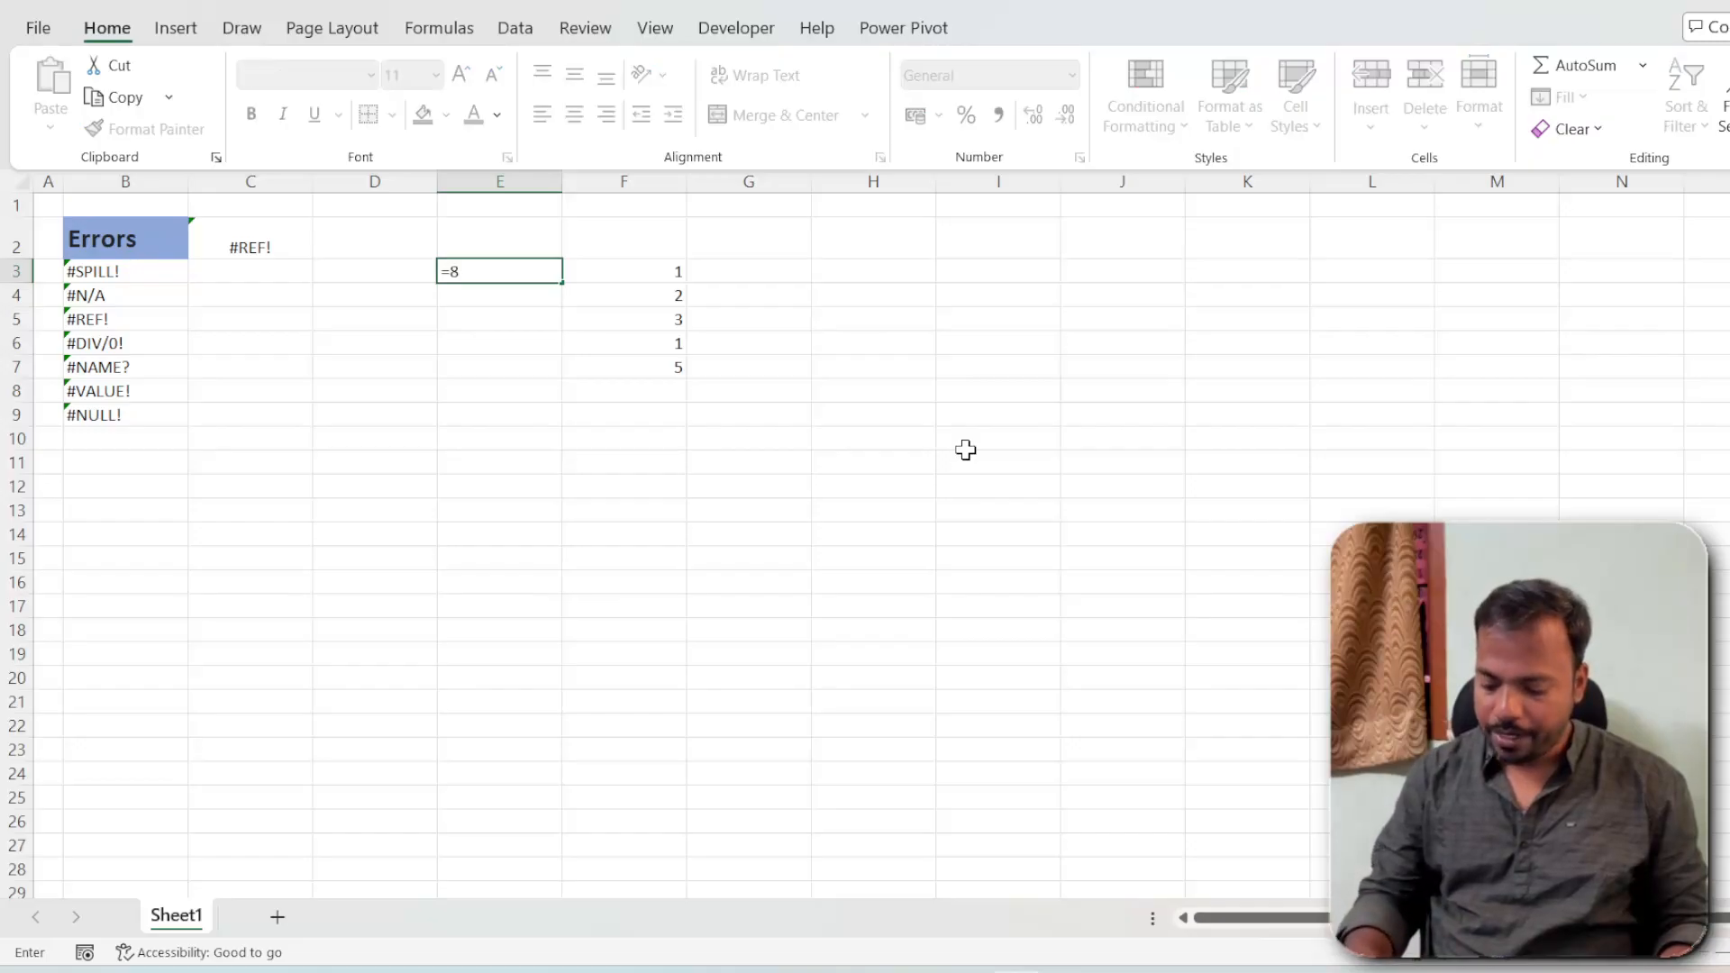
key("Return")
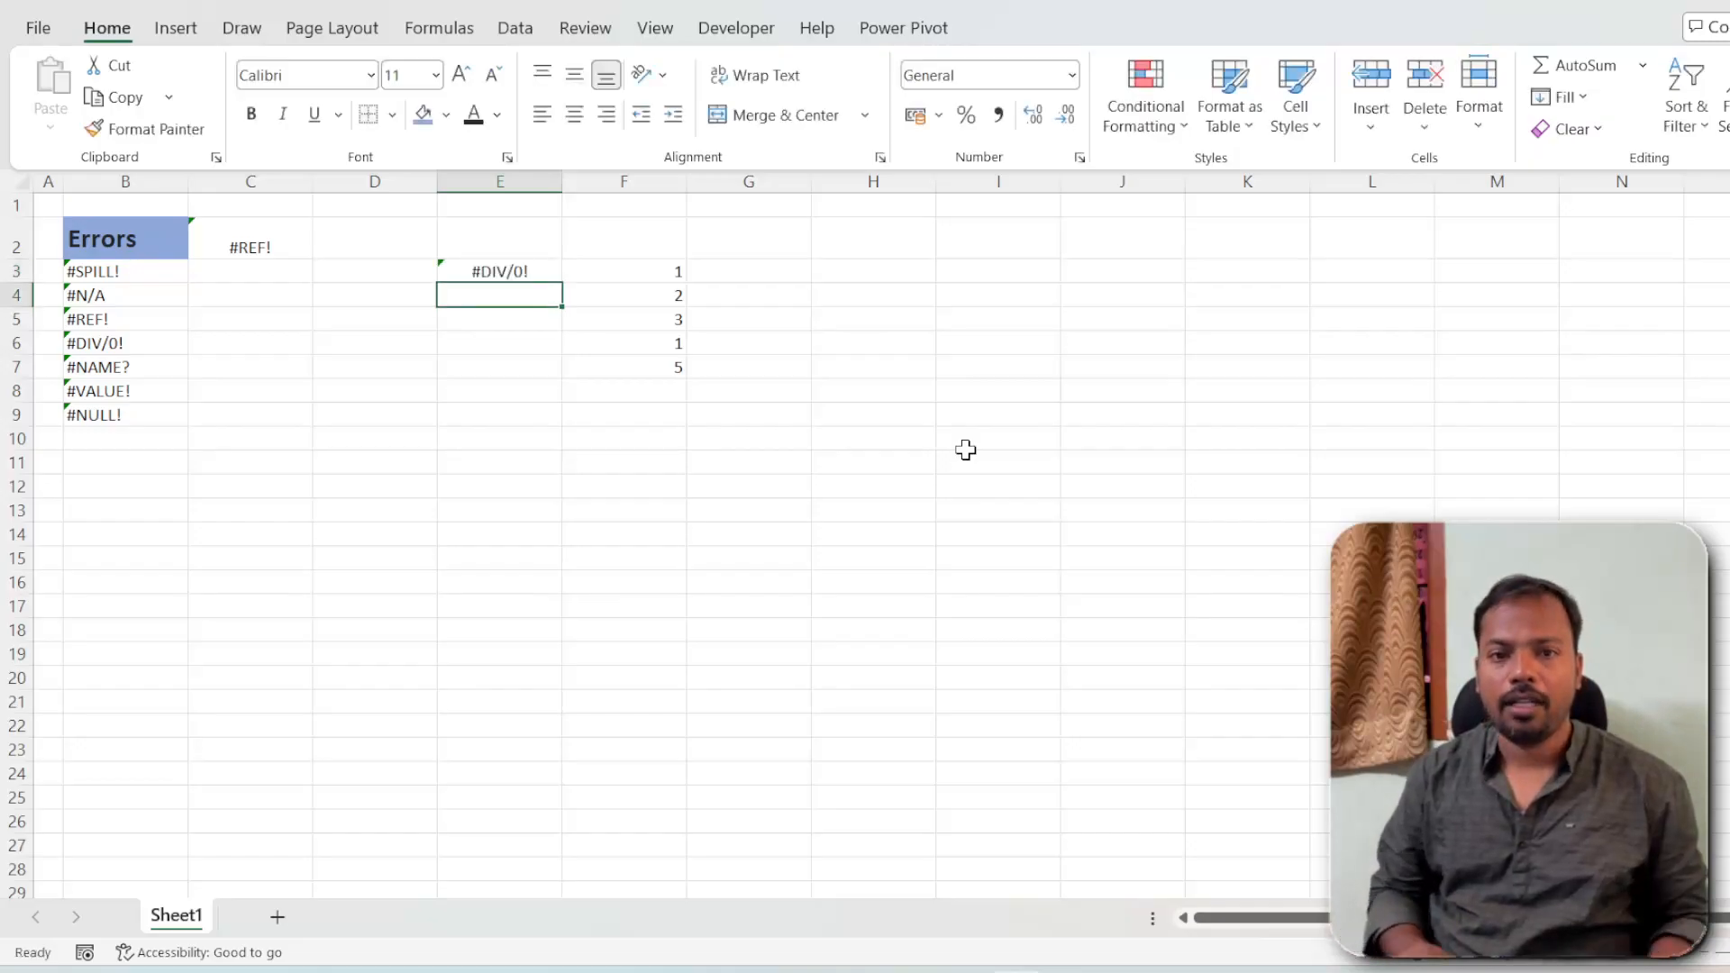
key("Up")
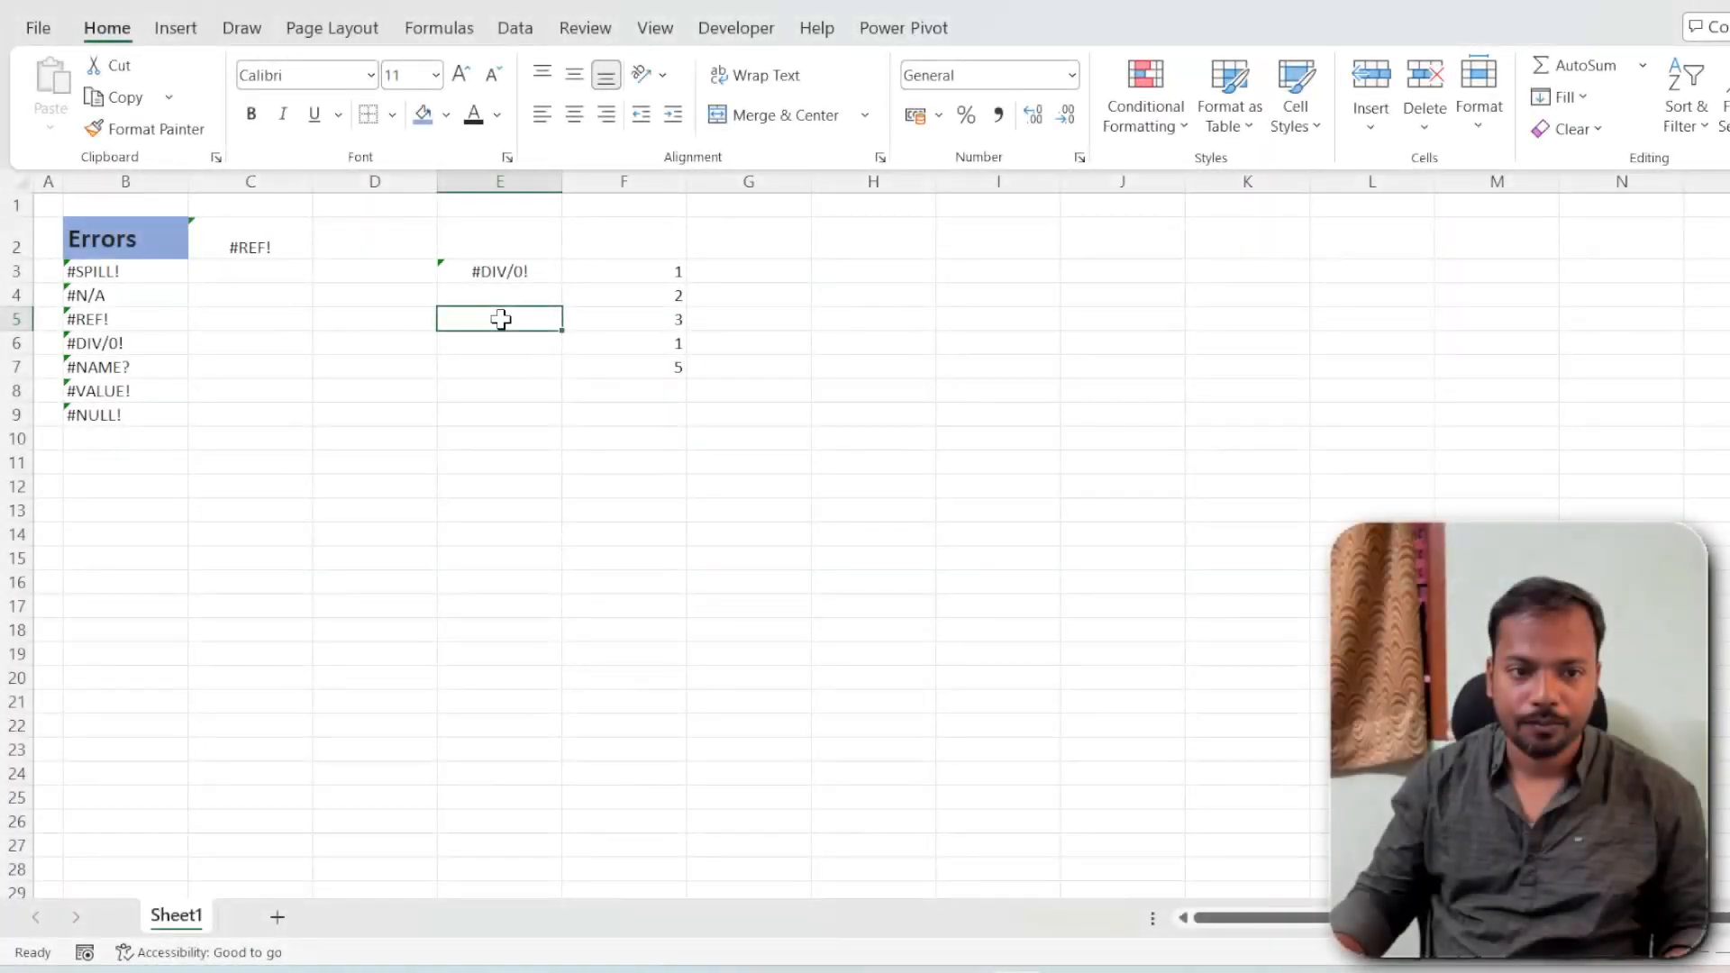
key("Up")
key("Up")
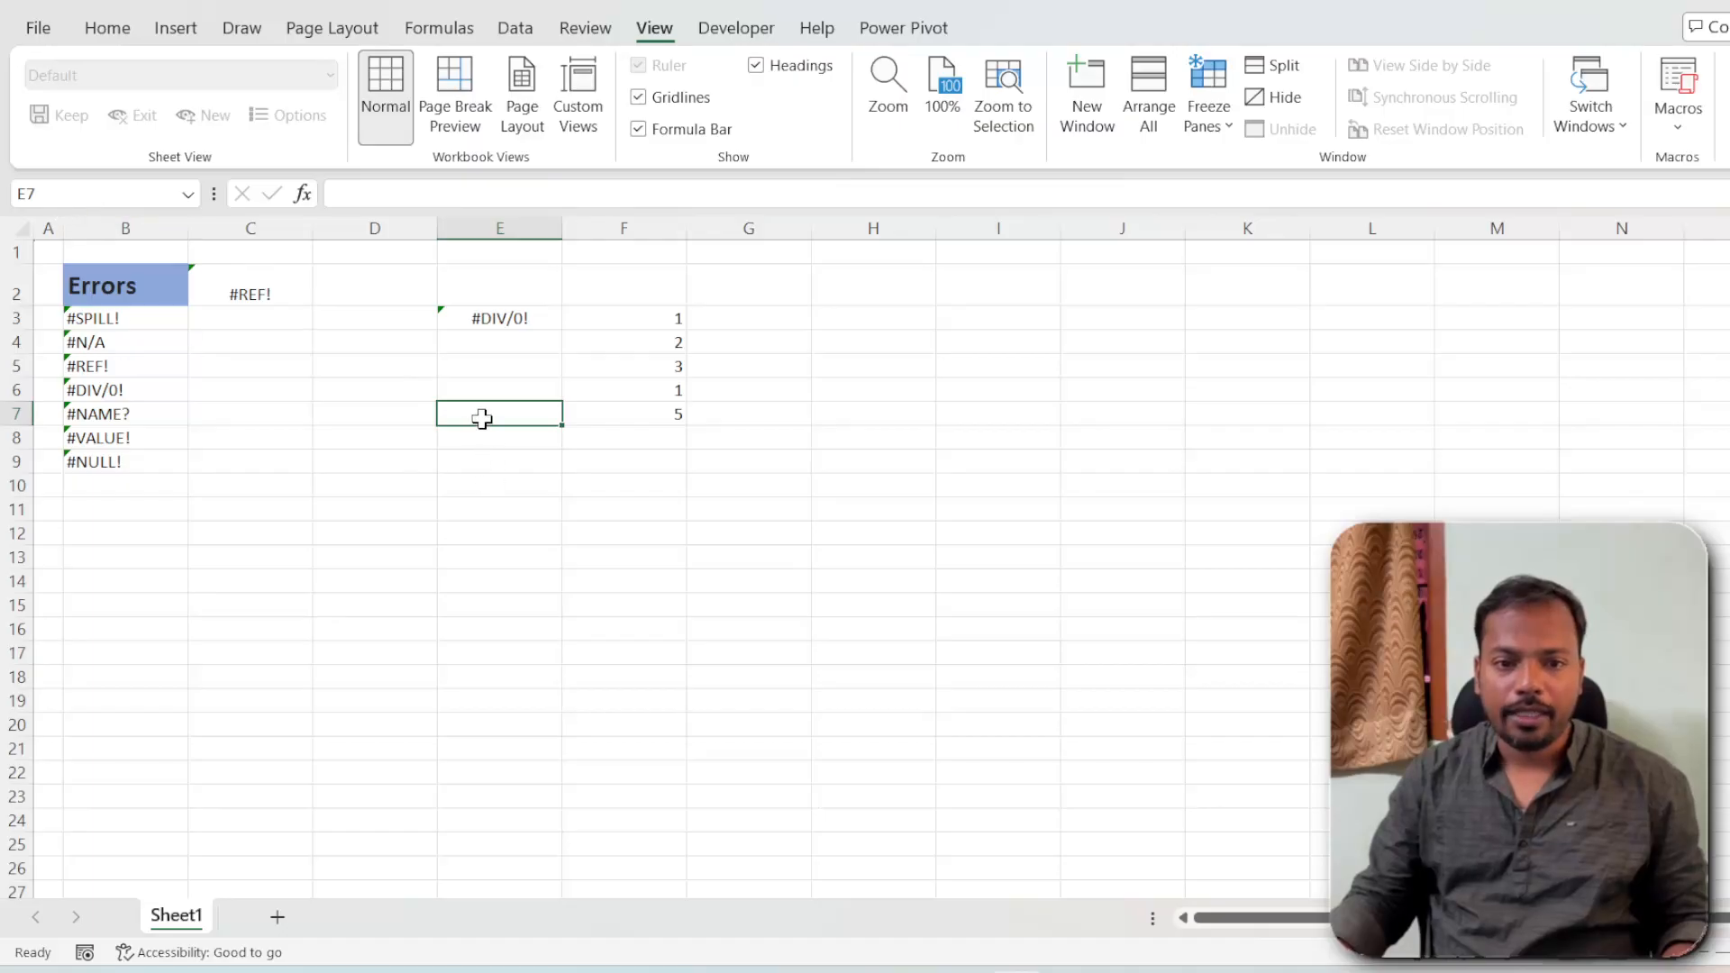
Define a person's first name as the range name of cell E7
left_click(127, 194)
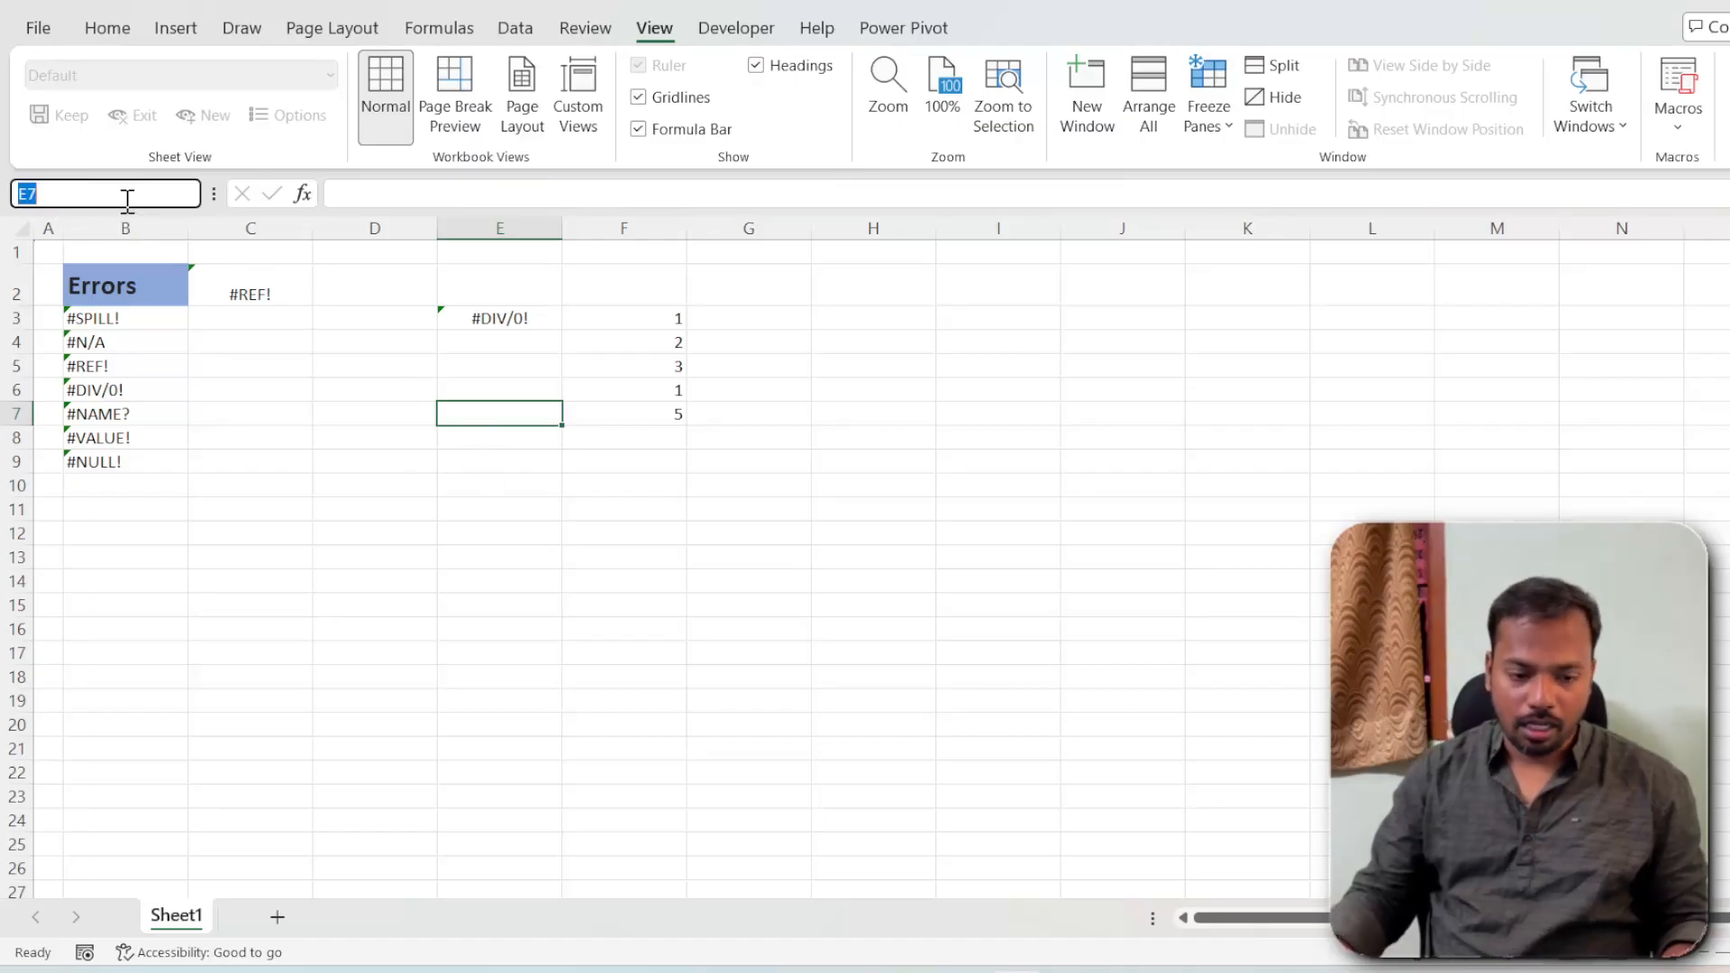
type("Lokesh")
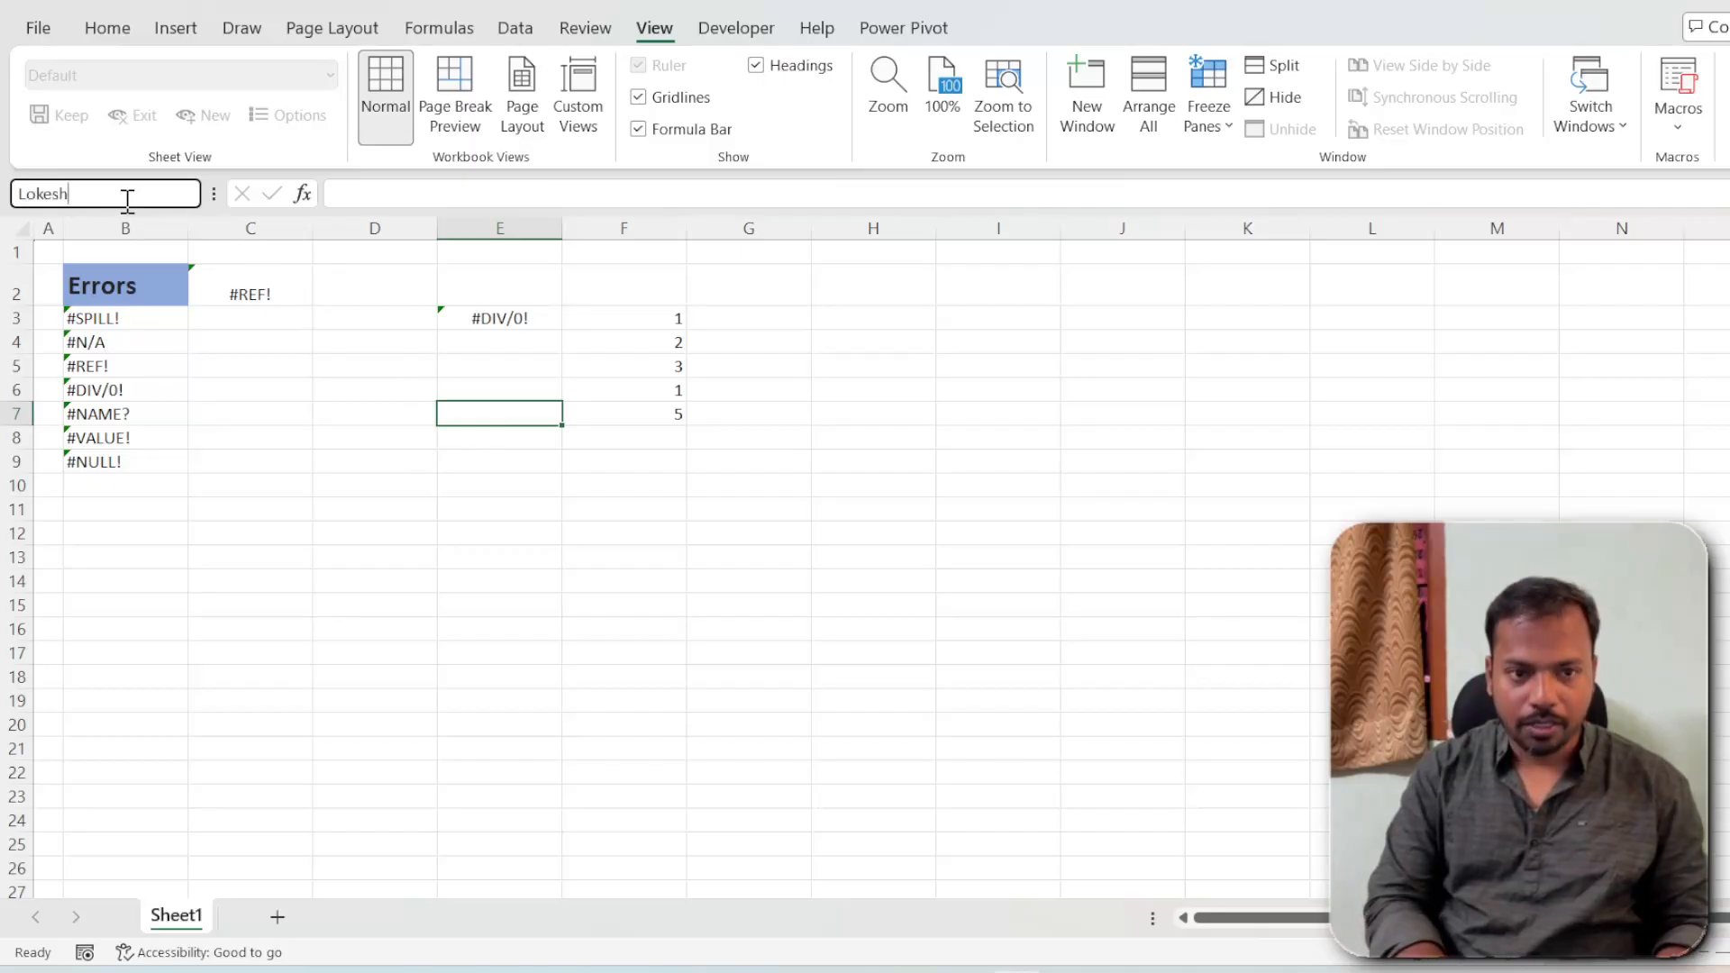
key("Return")
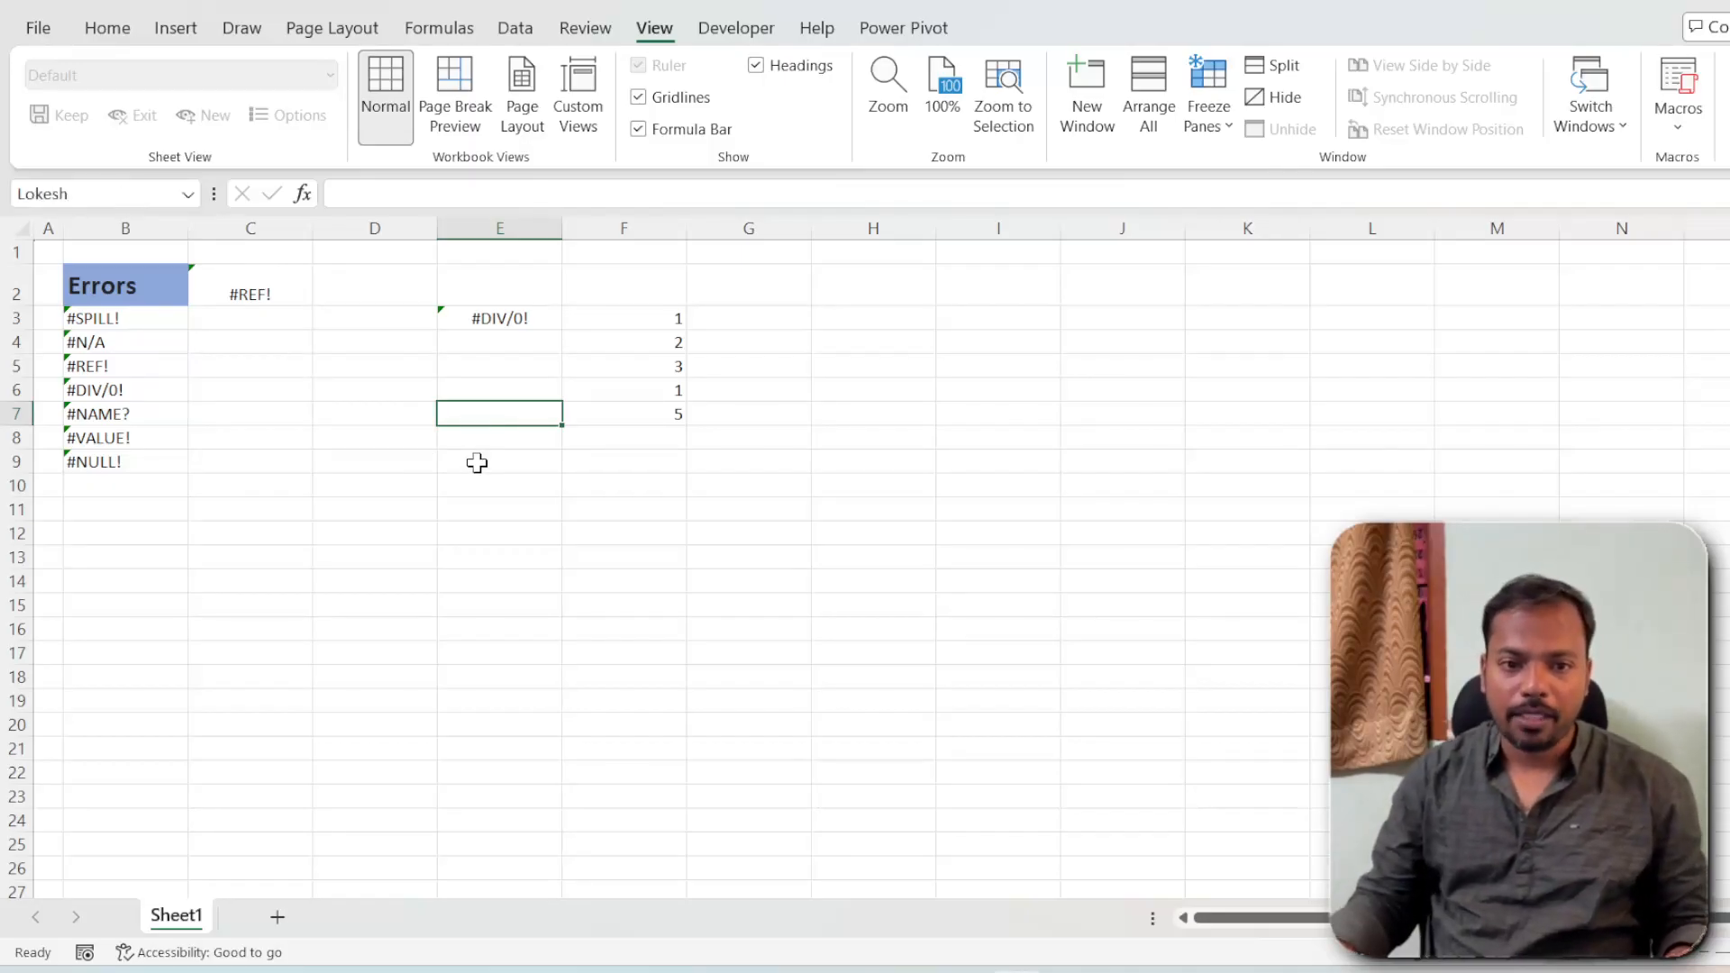
Enter a formula in I11 that refers to E7's defined name with its last letter missing
left_click(1002, 506)
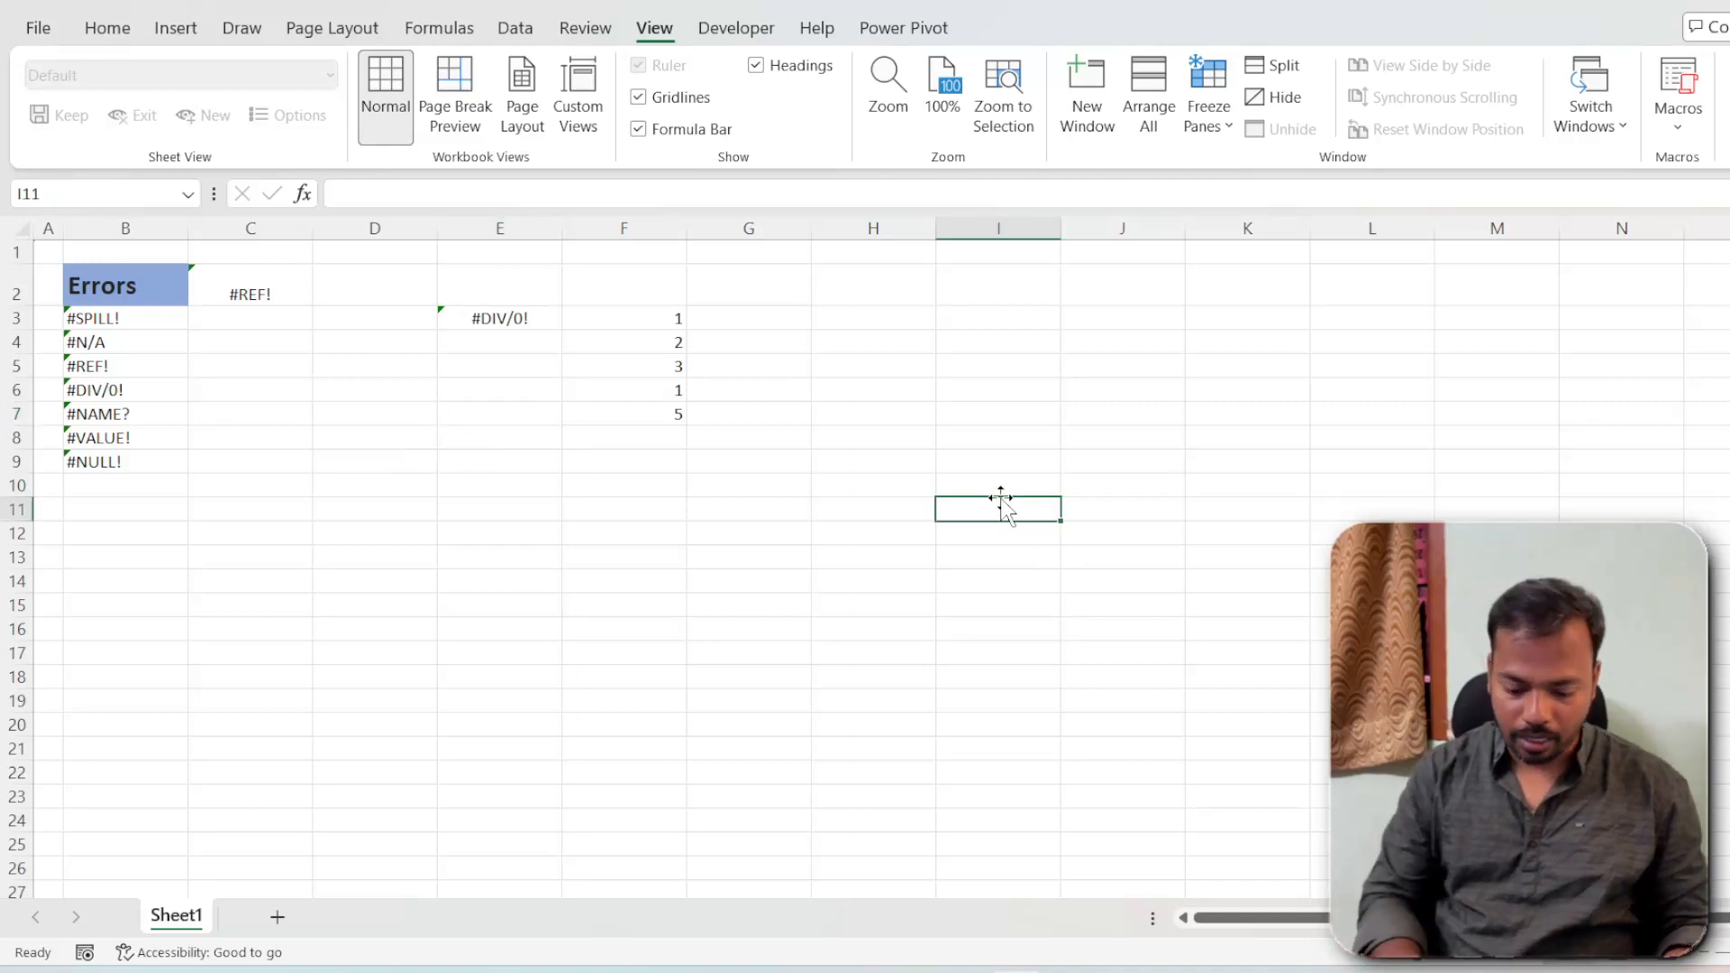
type("=lokes")
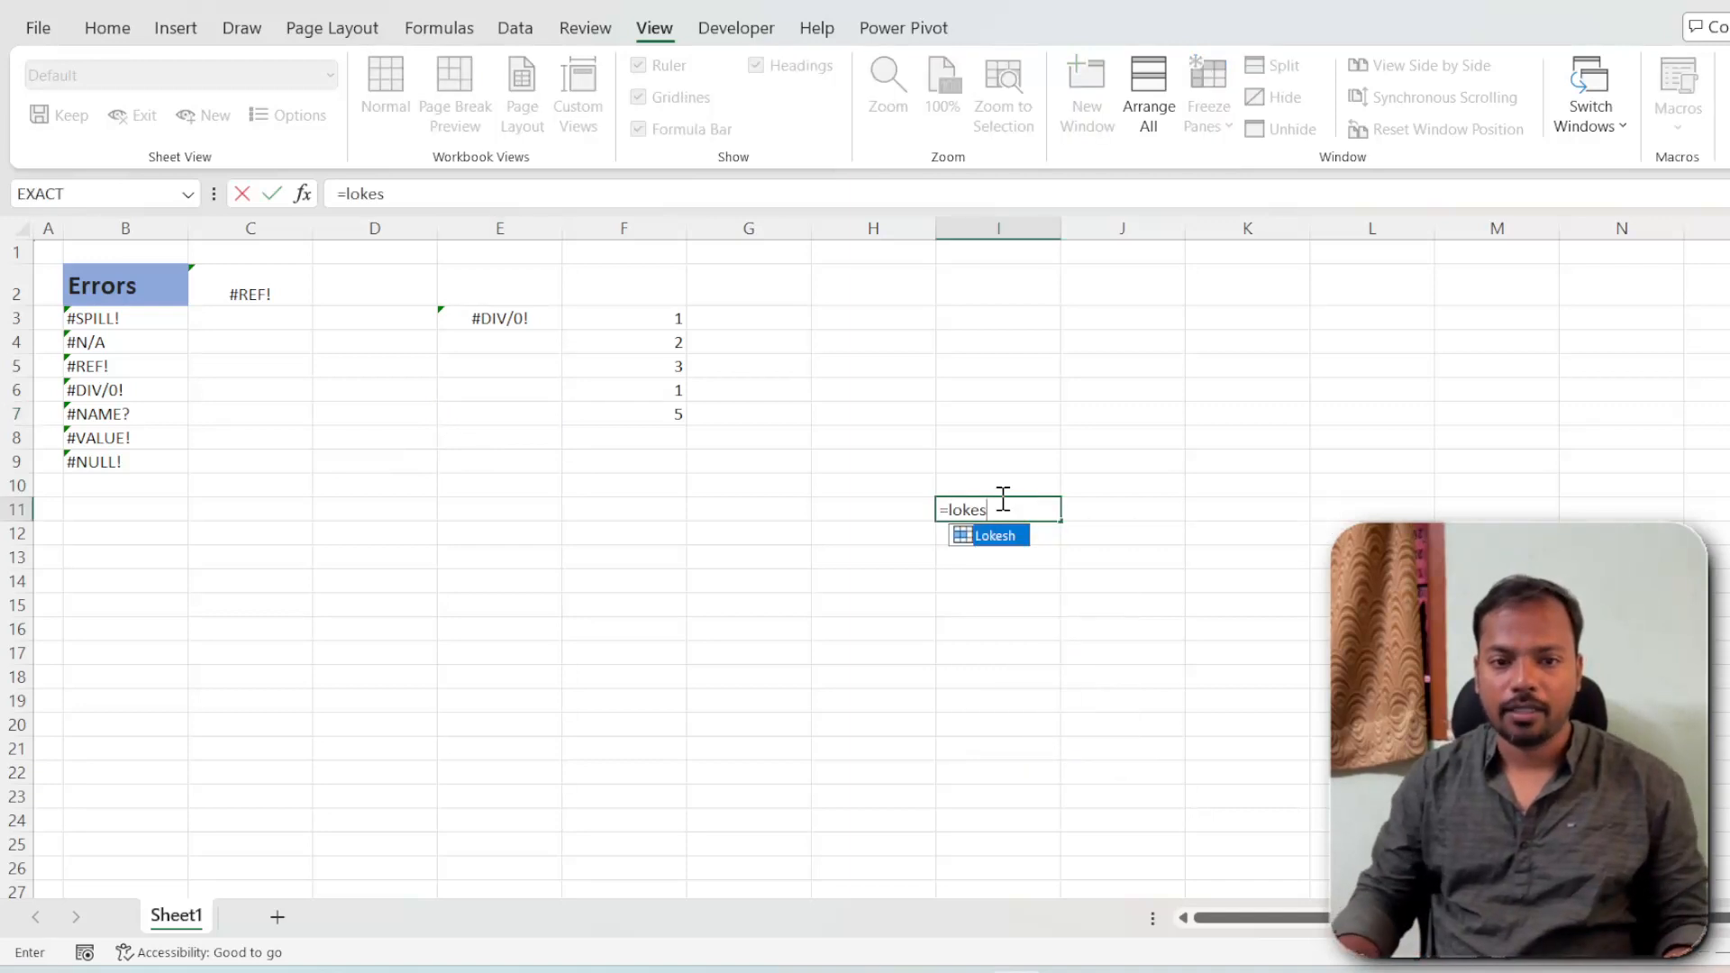
key("Return")
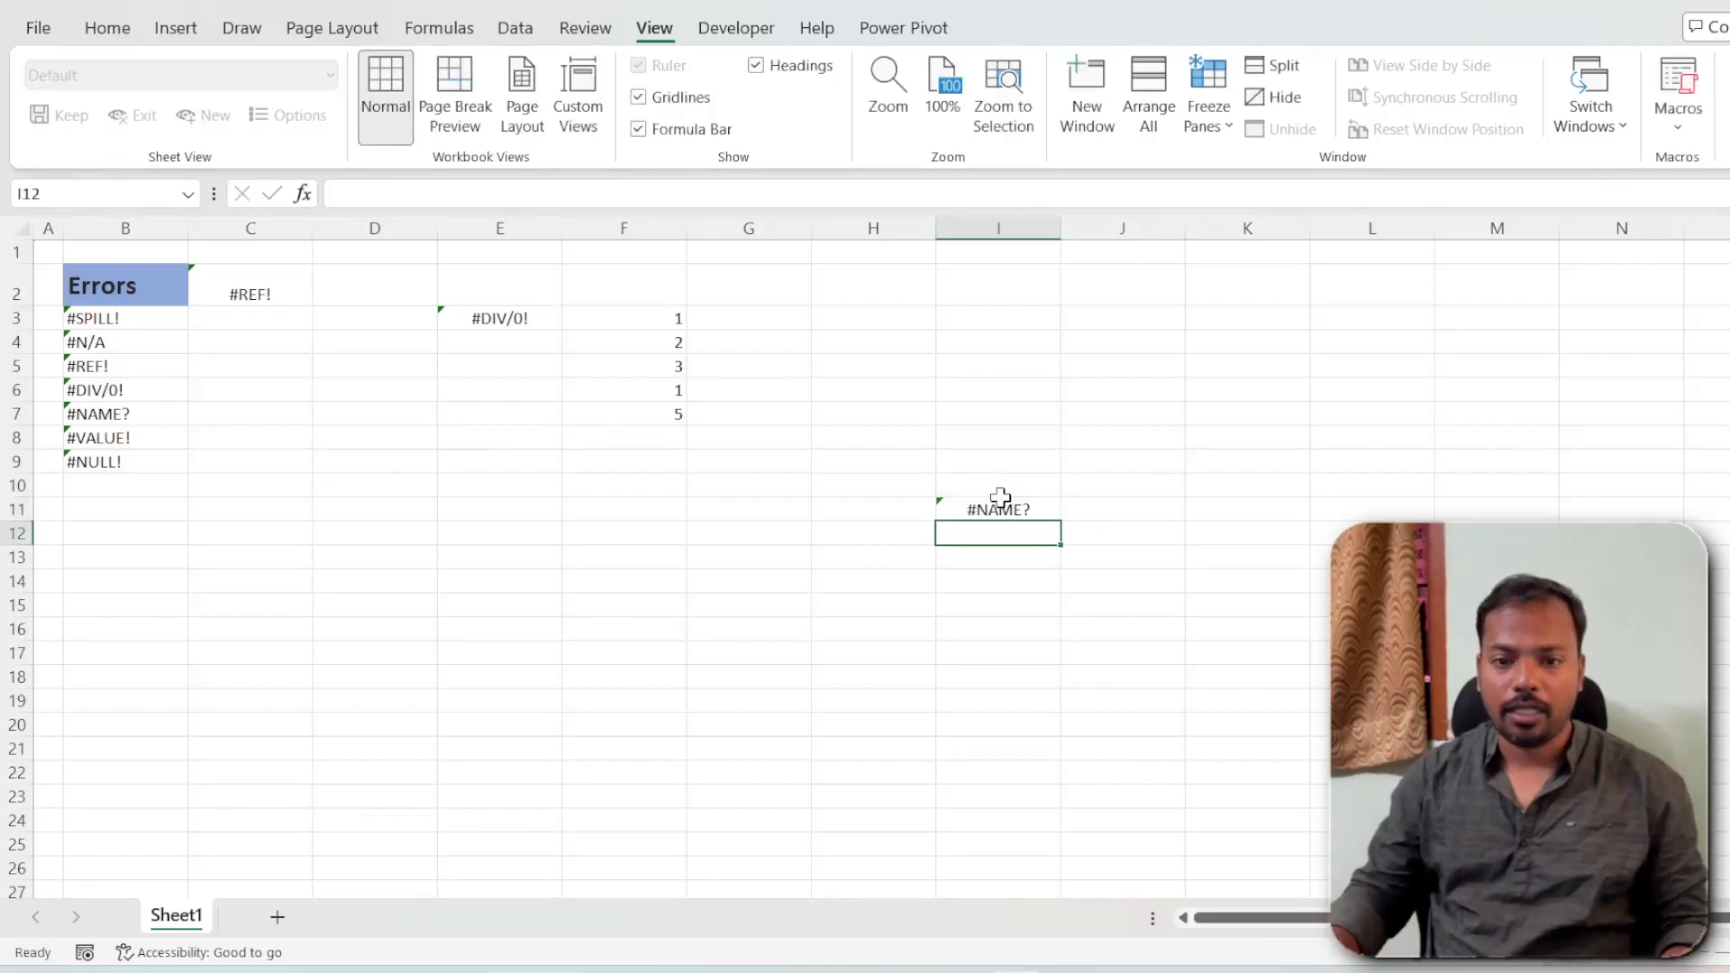
Add the missing last letter to the defined name in I11's formula and check which cell it references
double_click(947, 511)
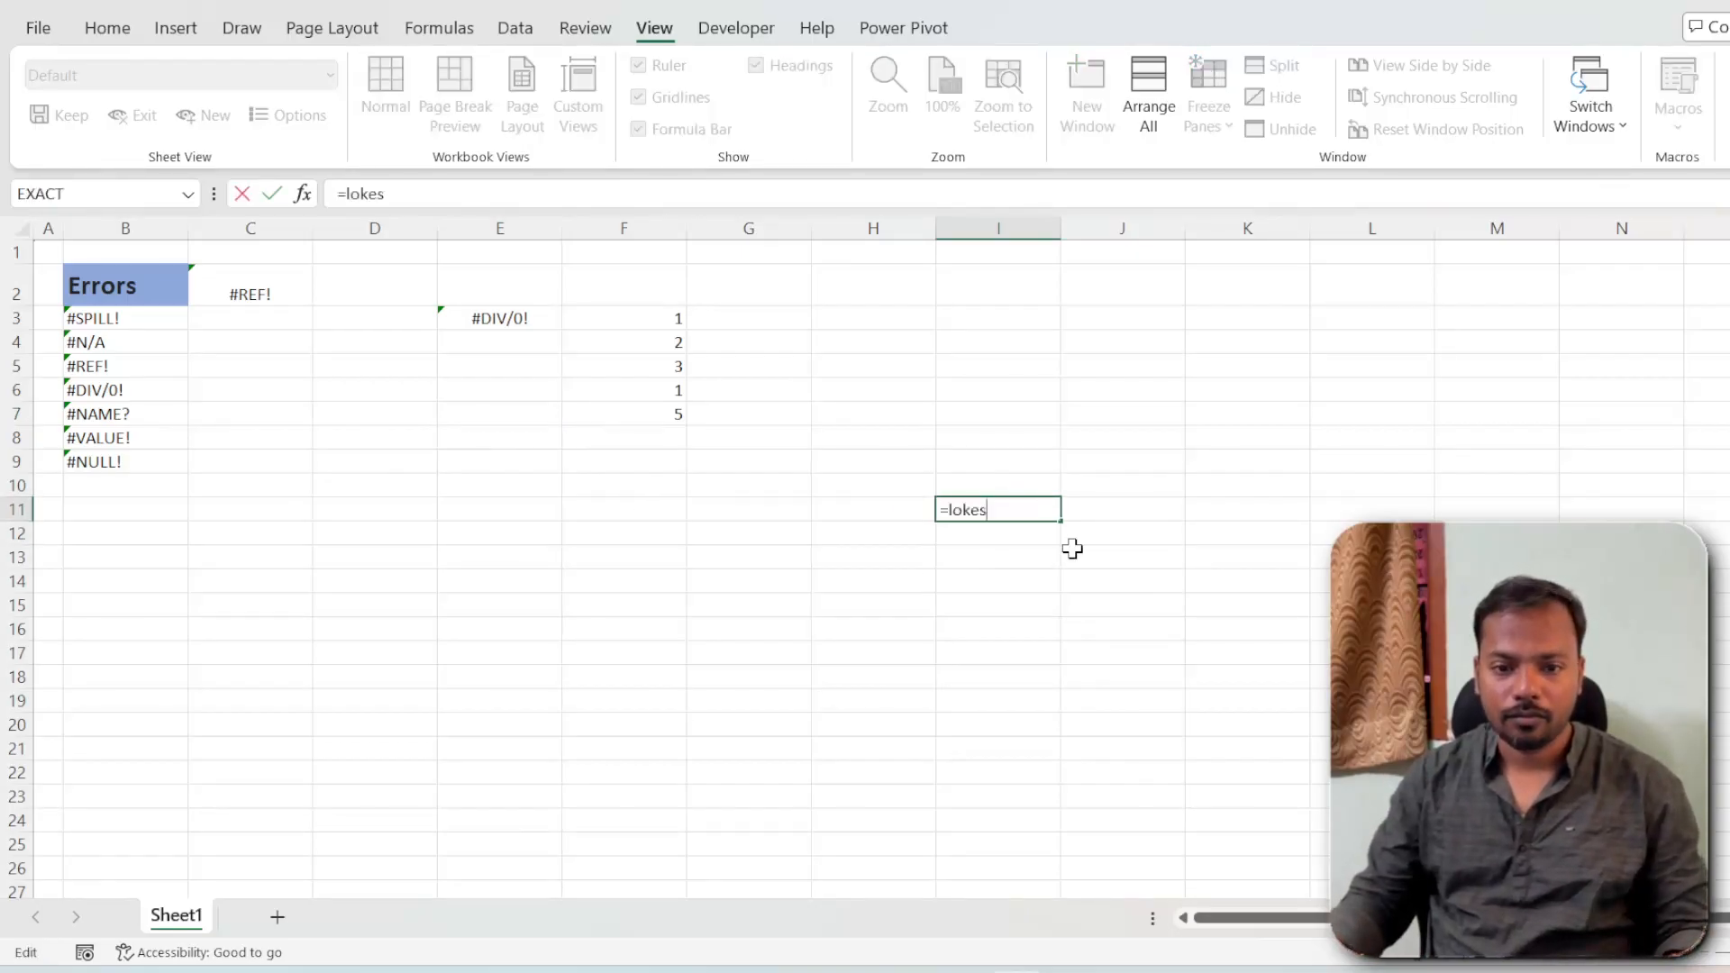
type("h")
key("Return")
double_click(1046, 509)
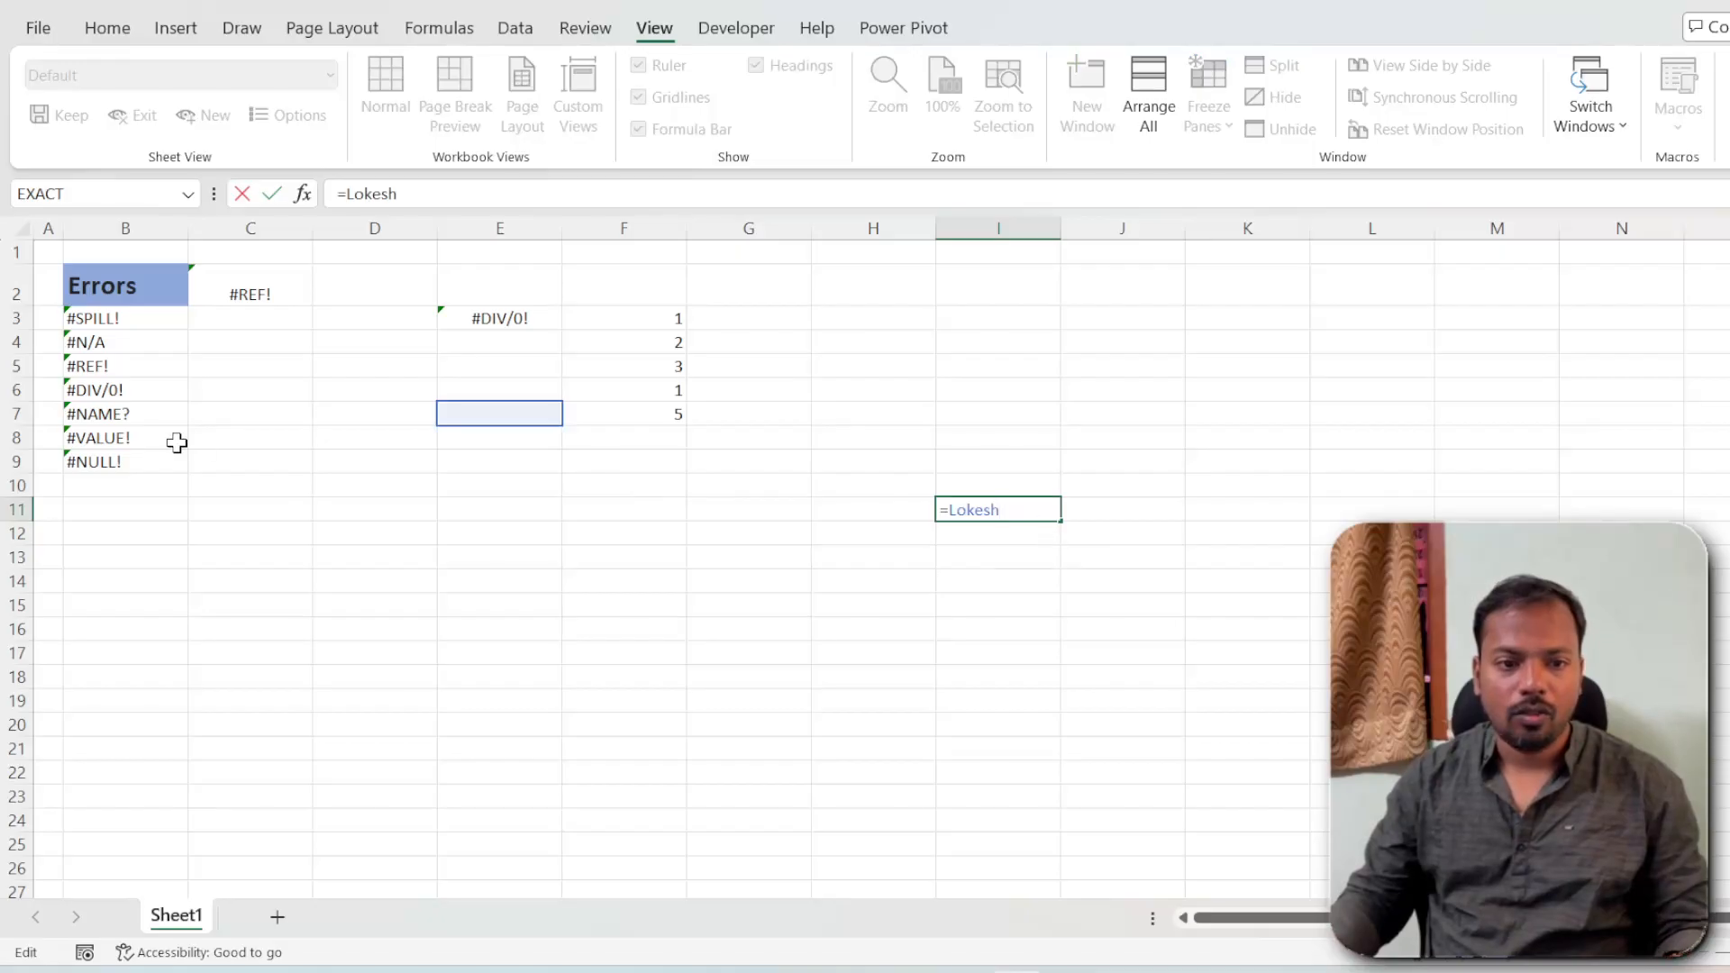
Enter the text ghgh in the named cell E7
left_click(467, 411)
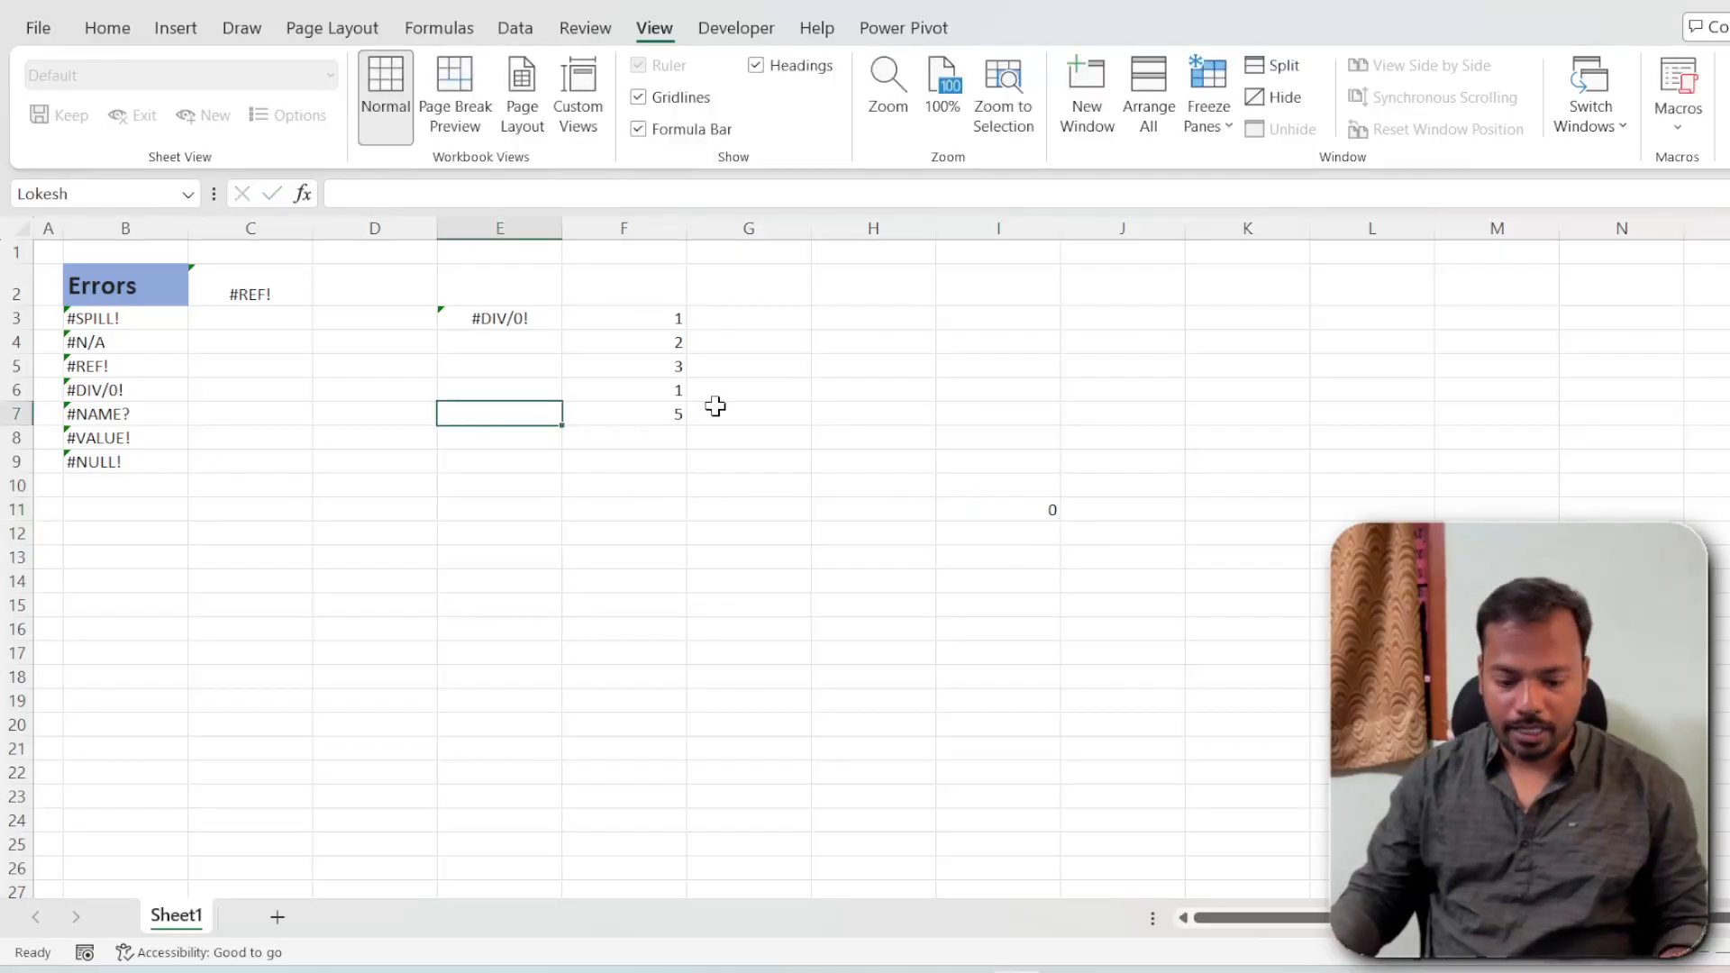
type("ghgh")
key("Return")
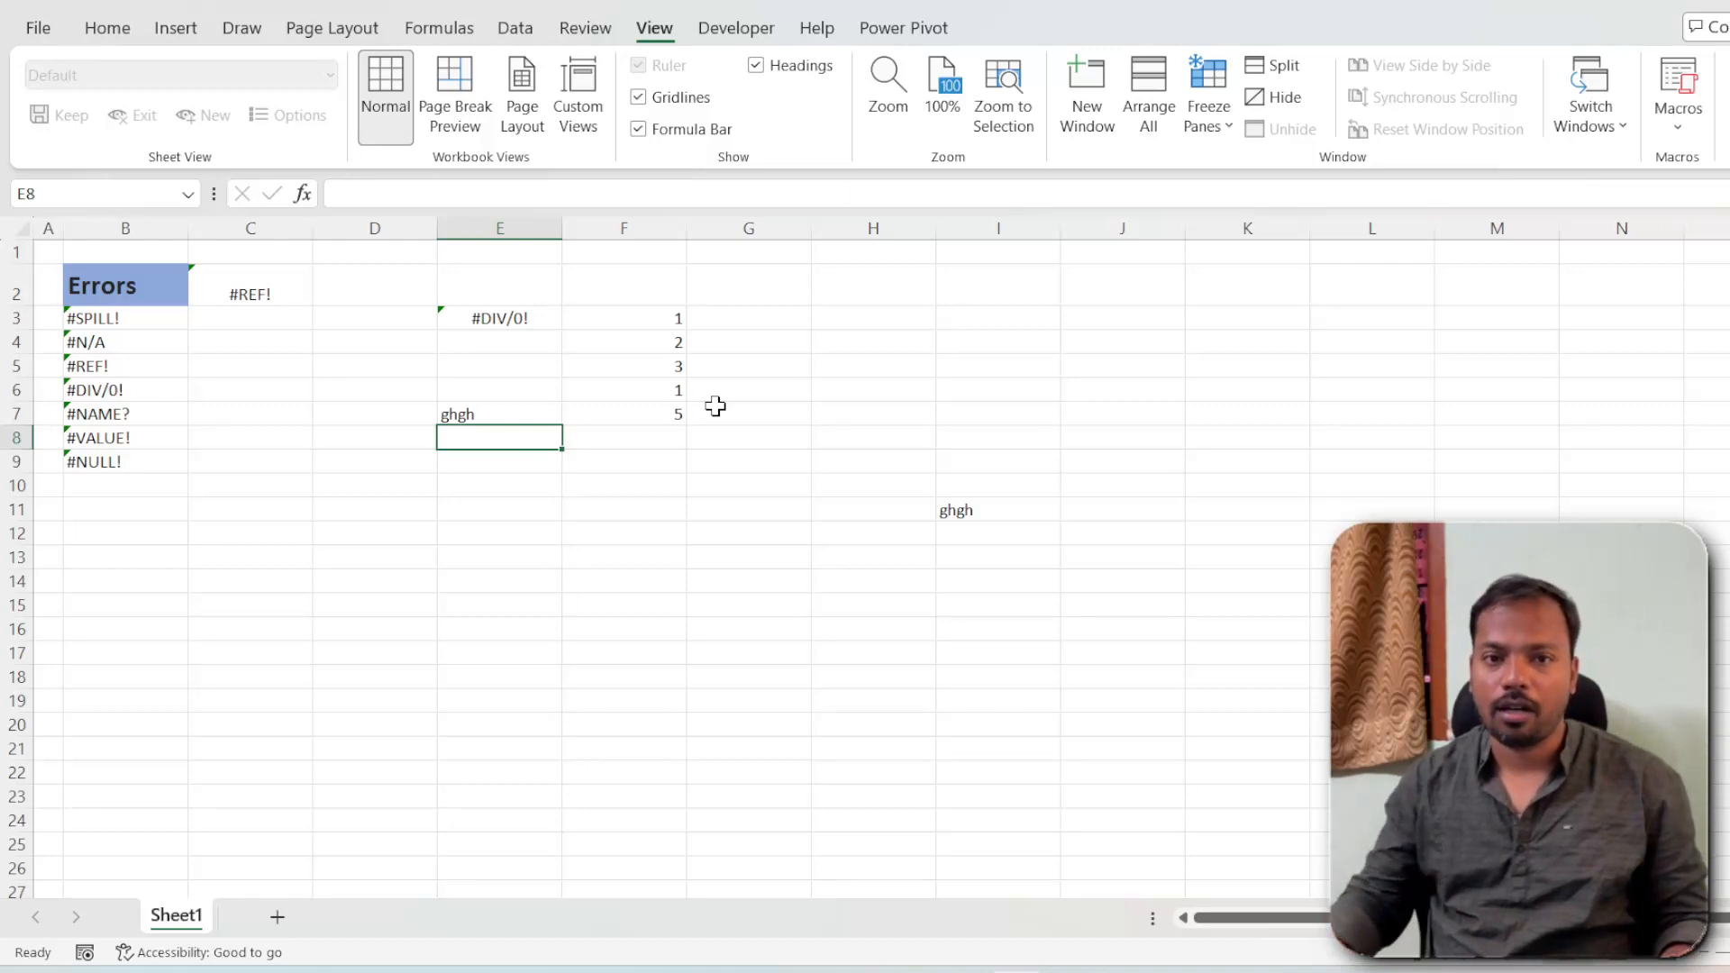
left_click(518, 411)
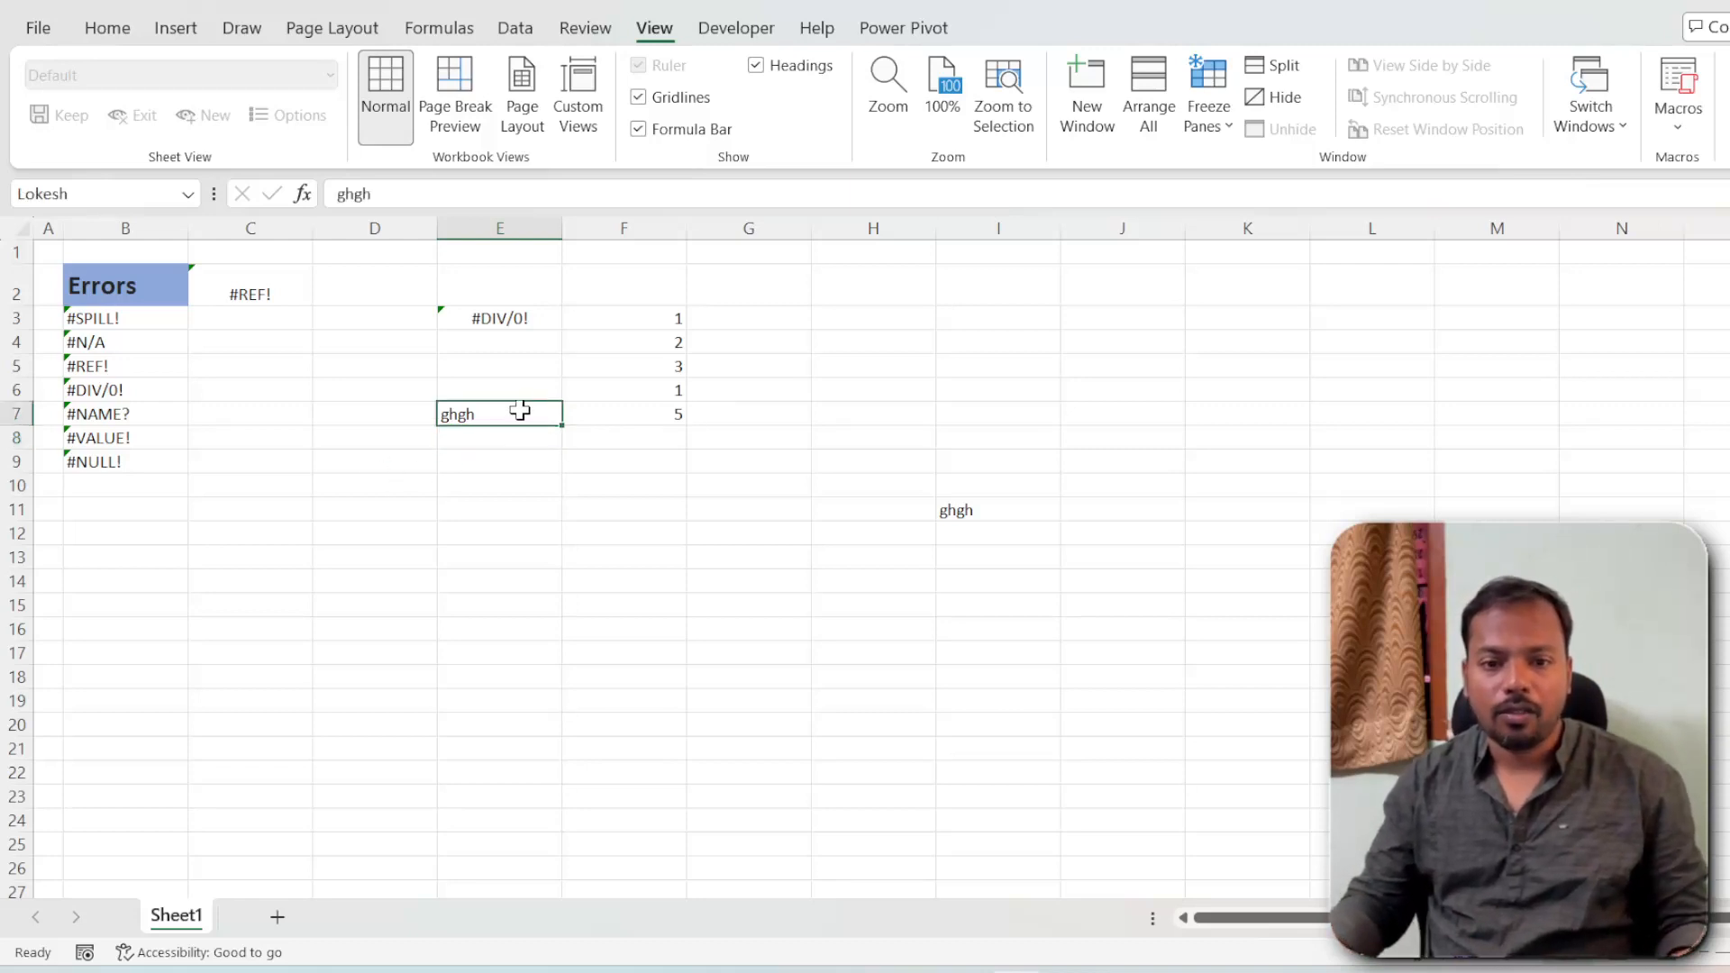
Replace the f in B7's formula =1/f with the defined name of cell E7
left_click(147, 411)
key("F2")
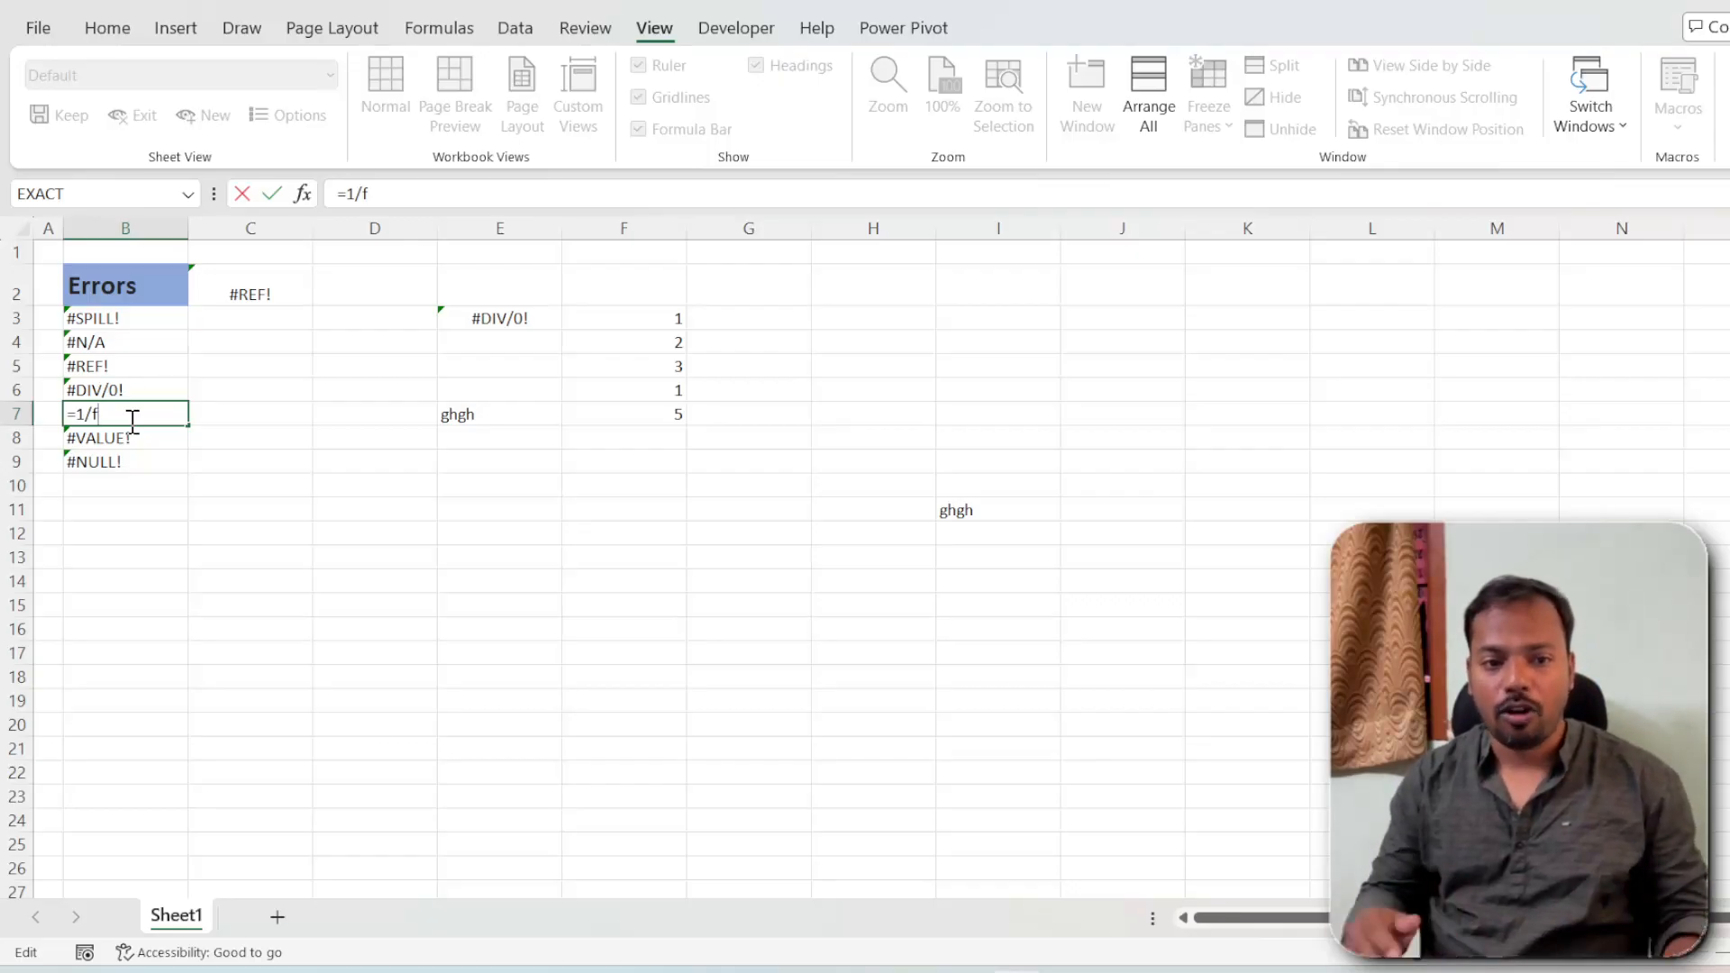
key("Escape")
key("F2")
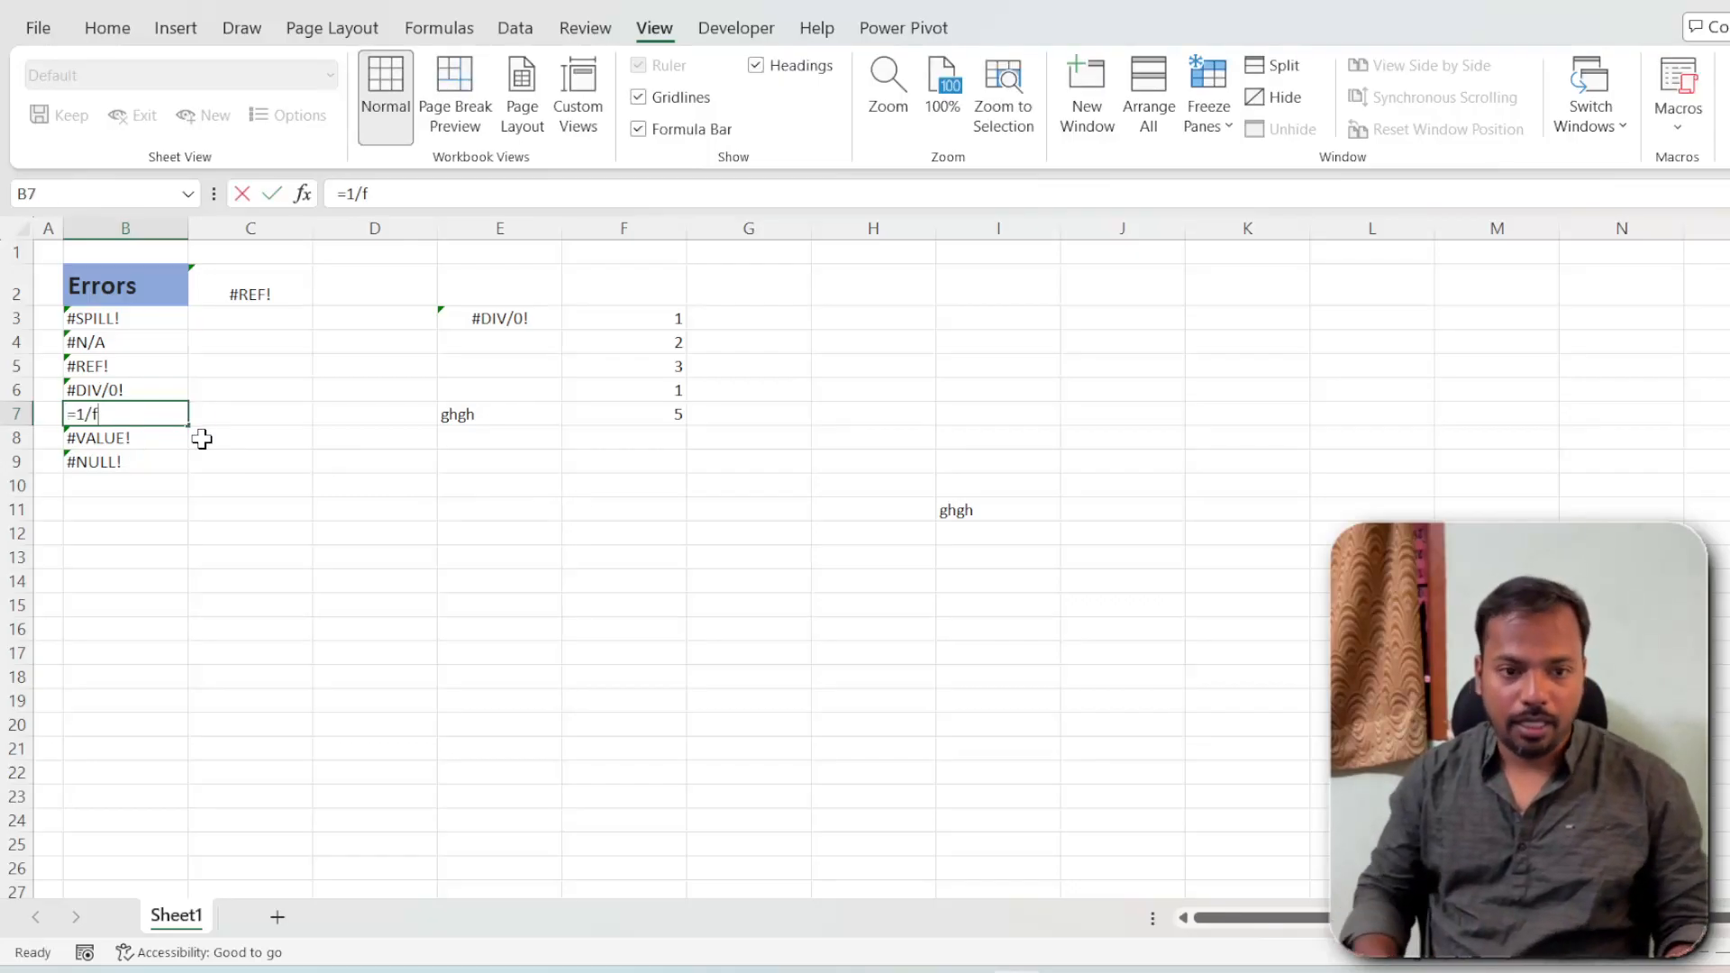
key("BackSpace")
type("Lokesh")
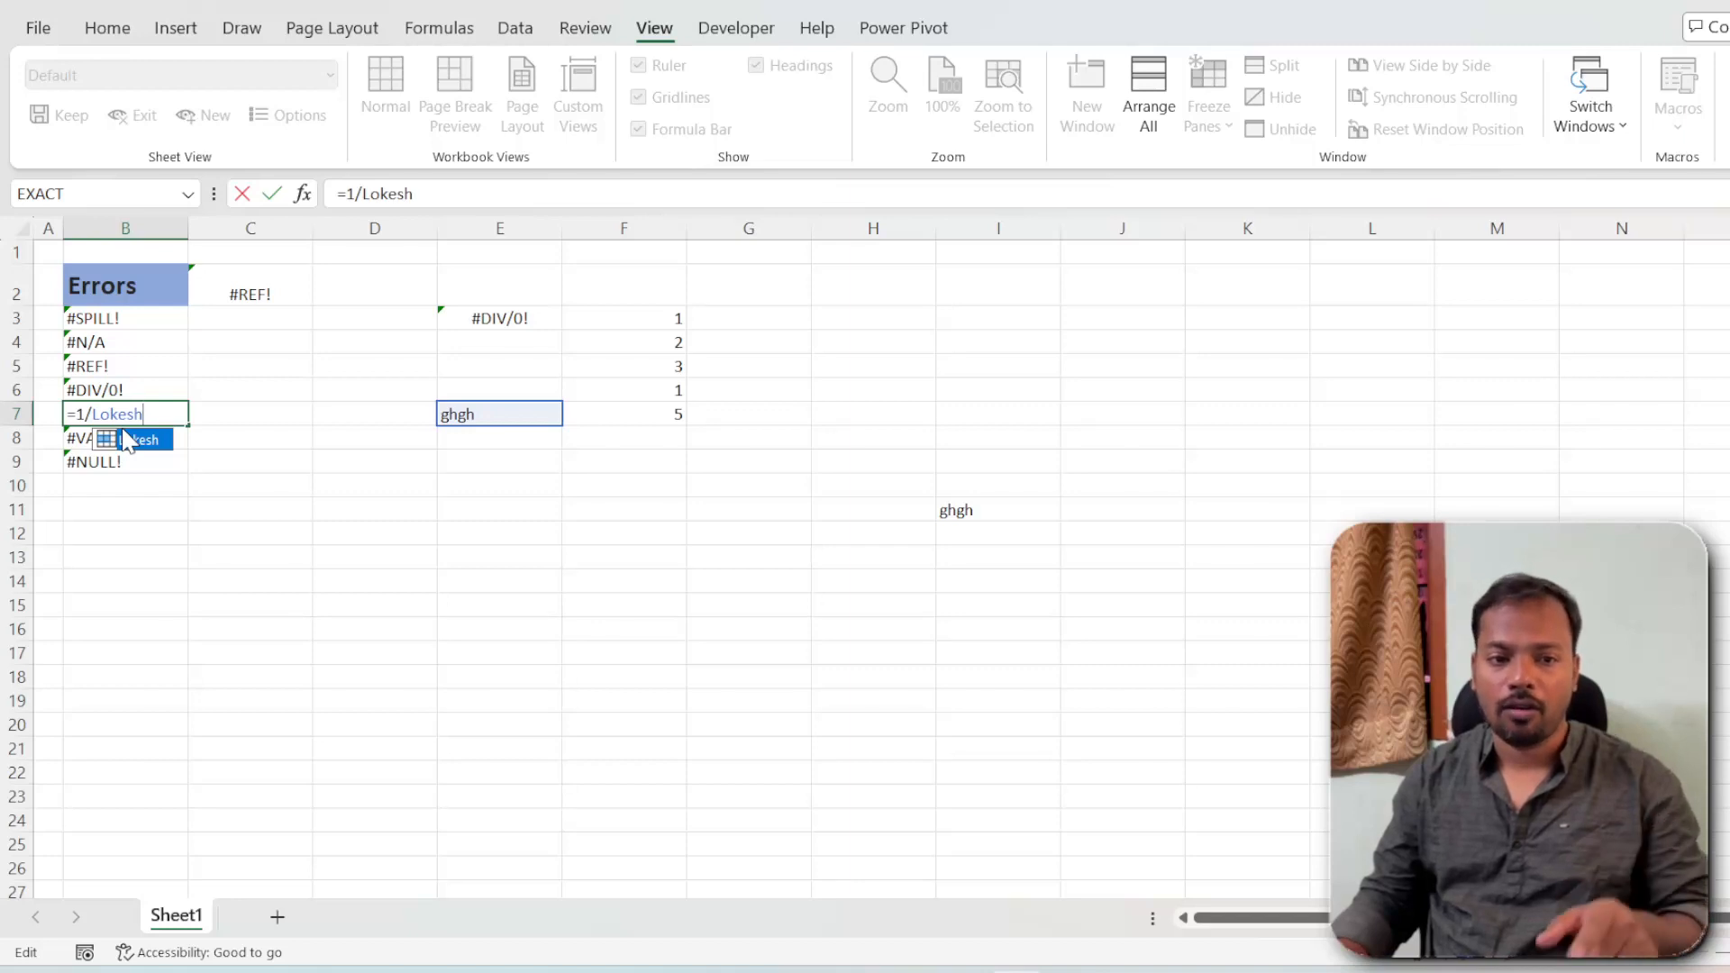
key("Return")
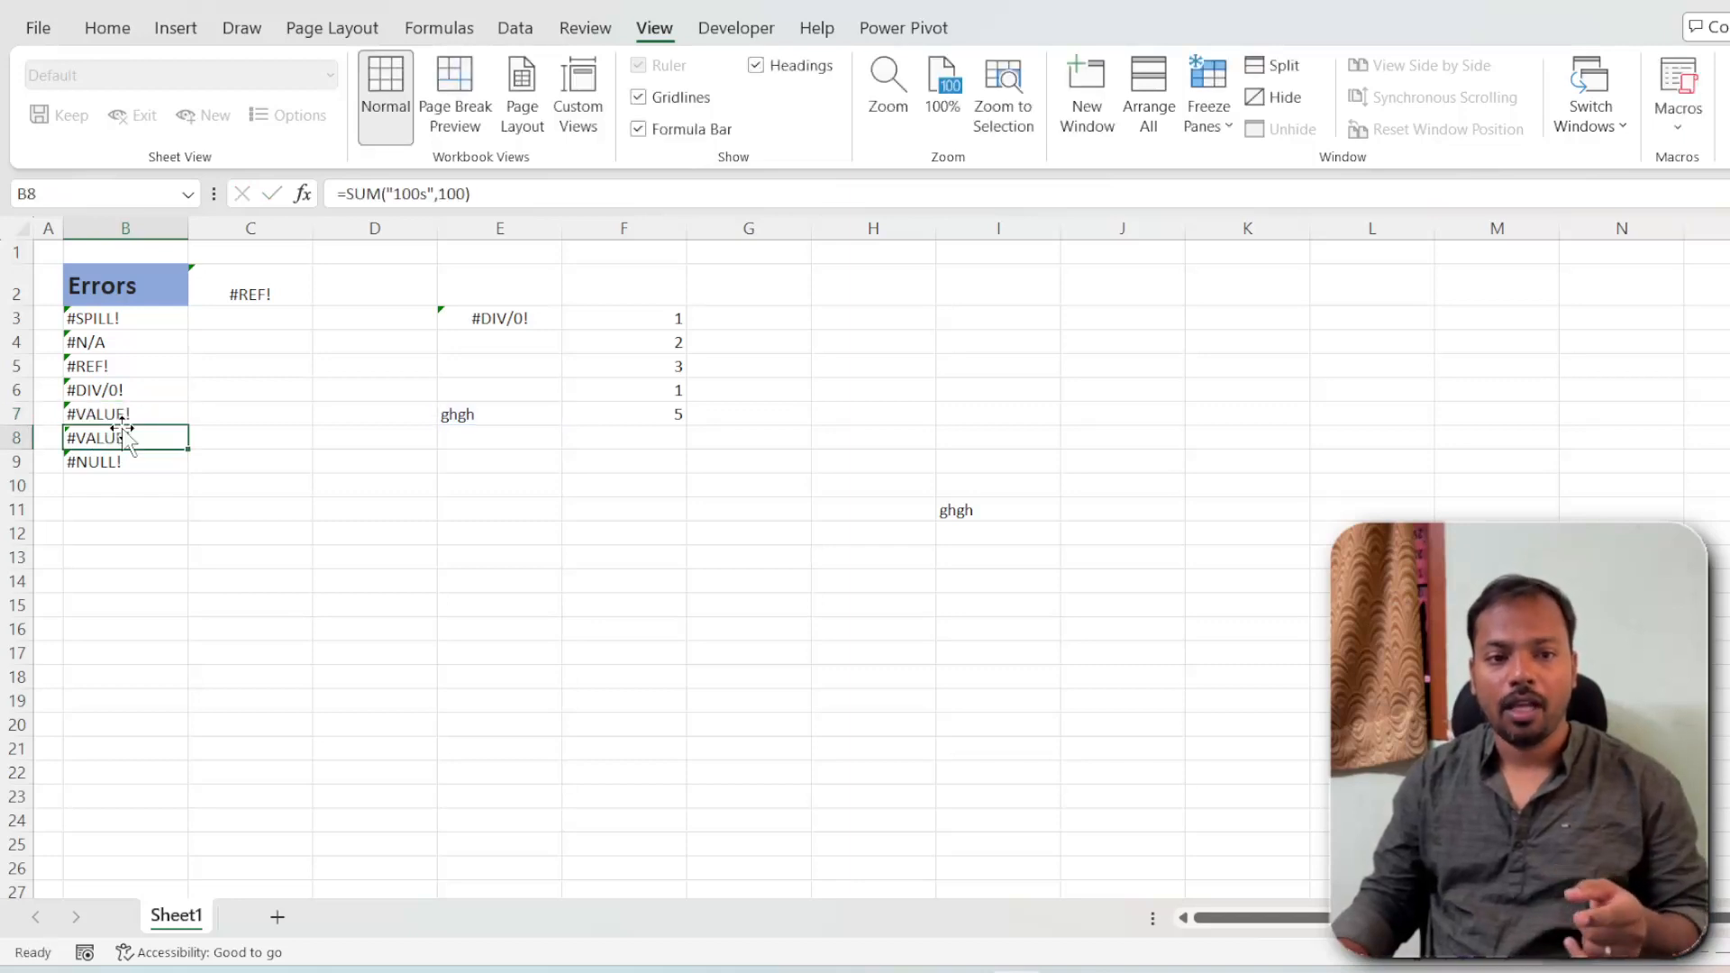
Change the value of the named cell E7 to 1
key("Up")
key("Right")
key("Right")
key("Right")
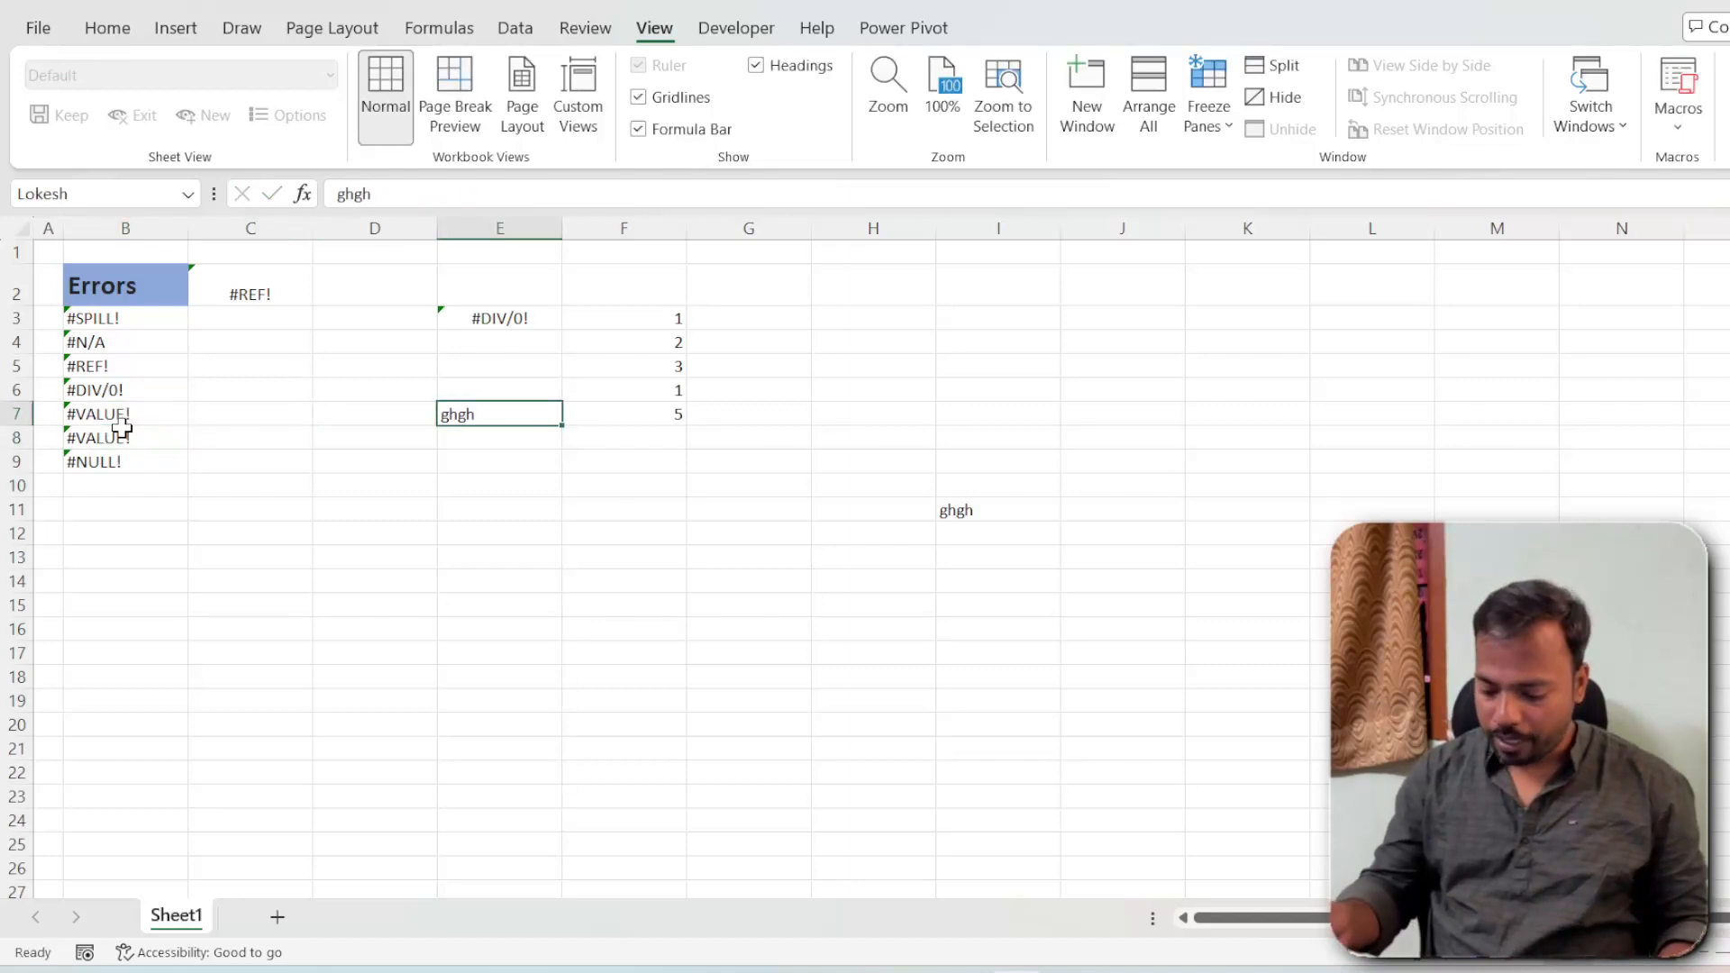
type("1")
key("Return")
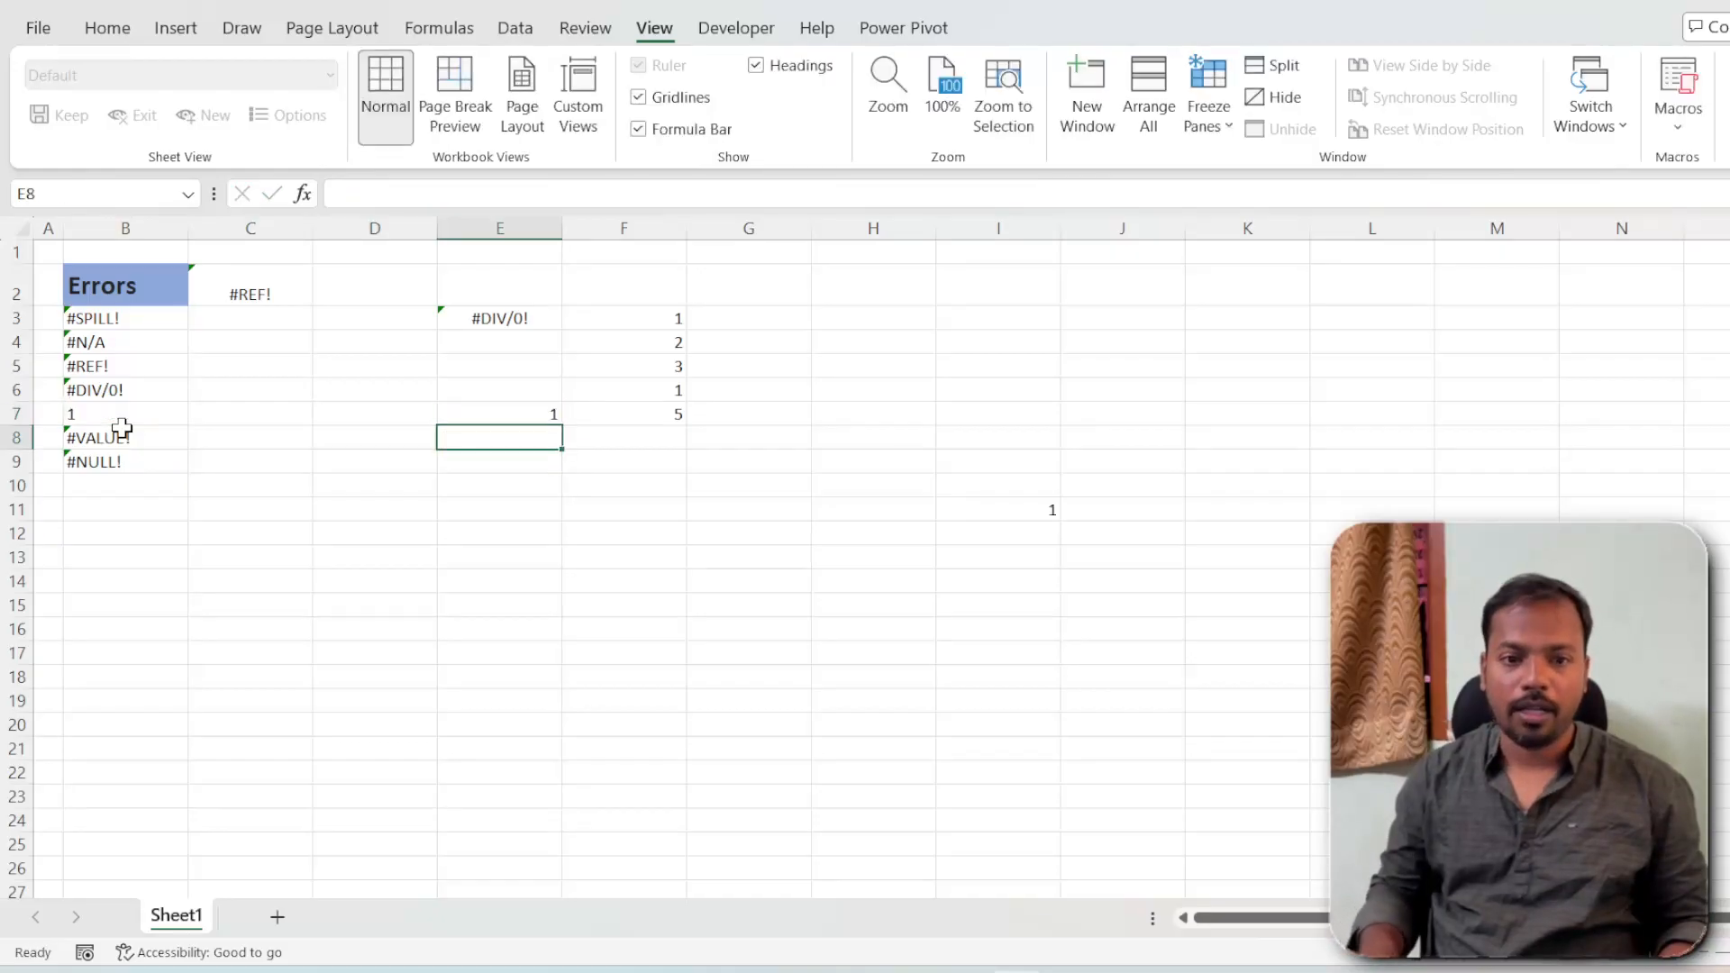
Examine the defined name used as the divisor in B7's formula
left_click(153, 410)
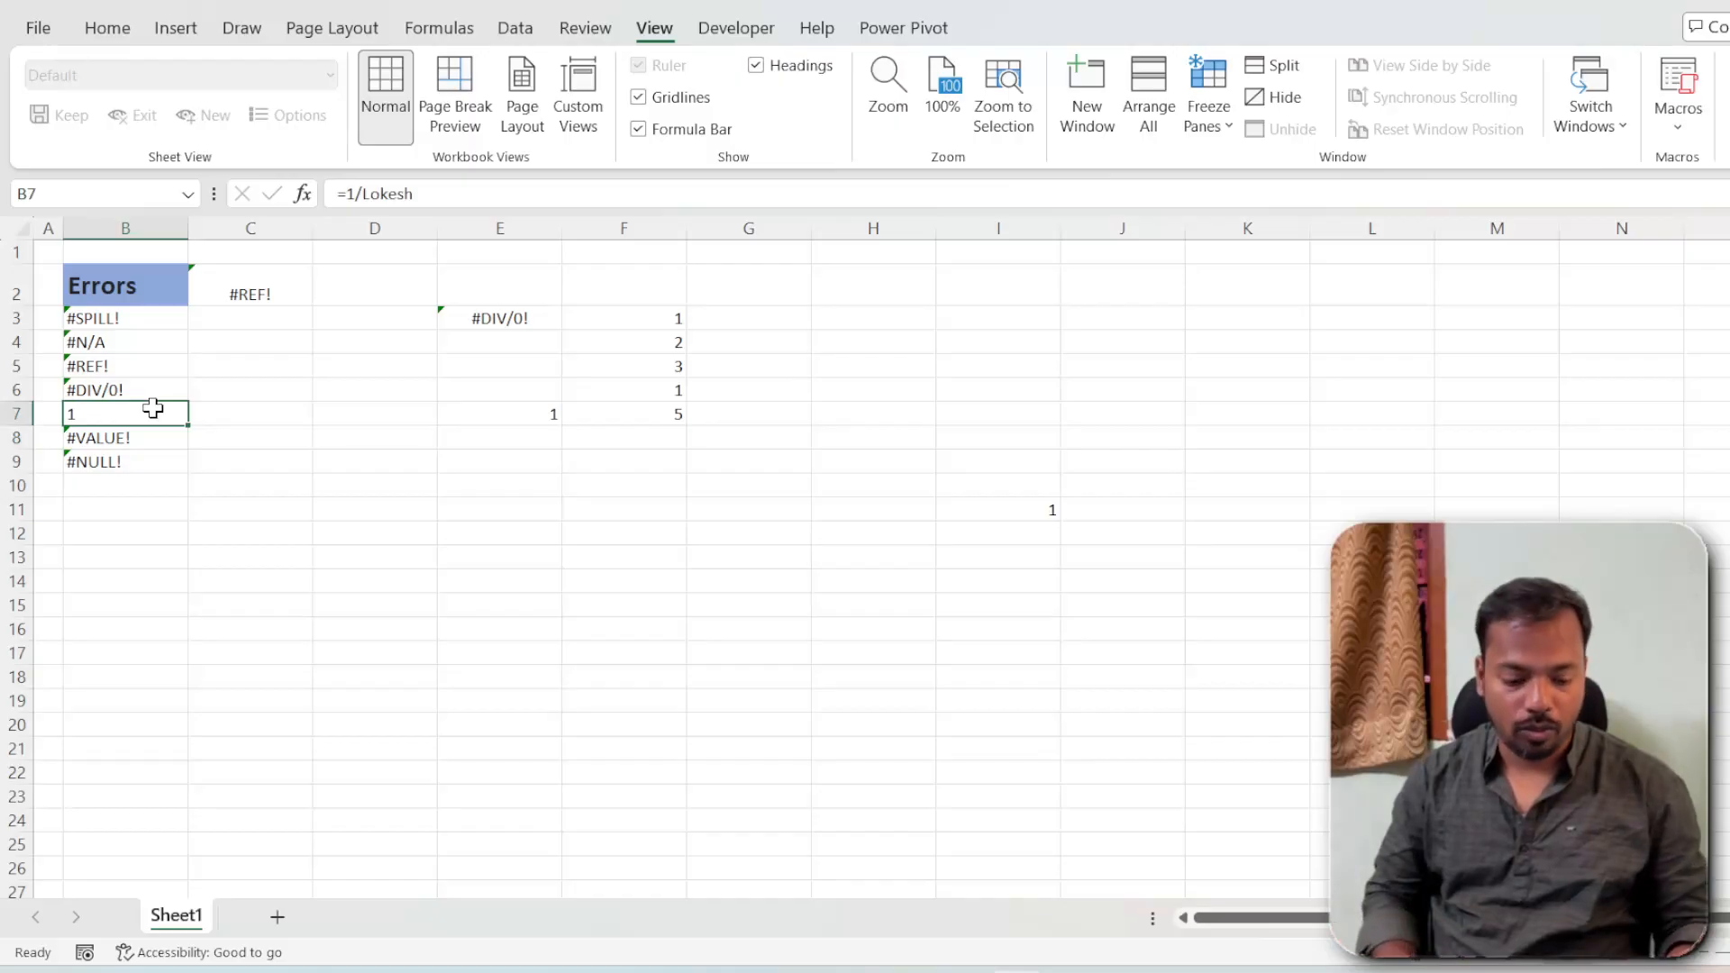
double_click(153, 410)
double_click(155, 410)
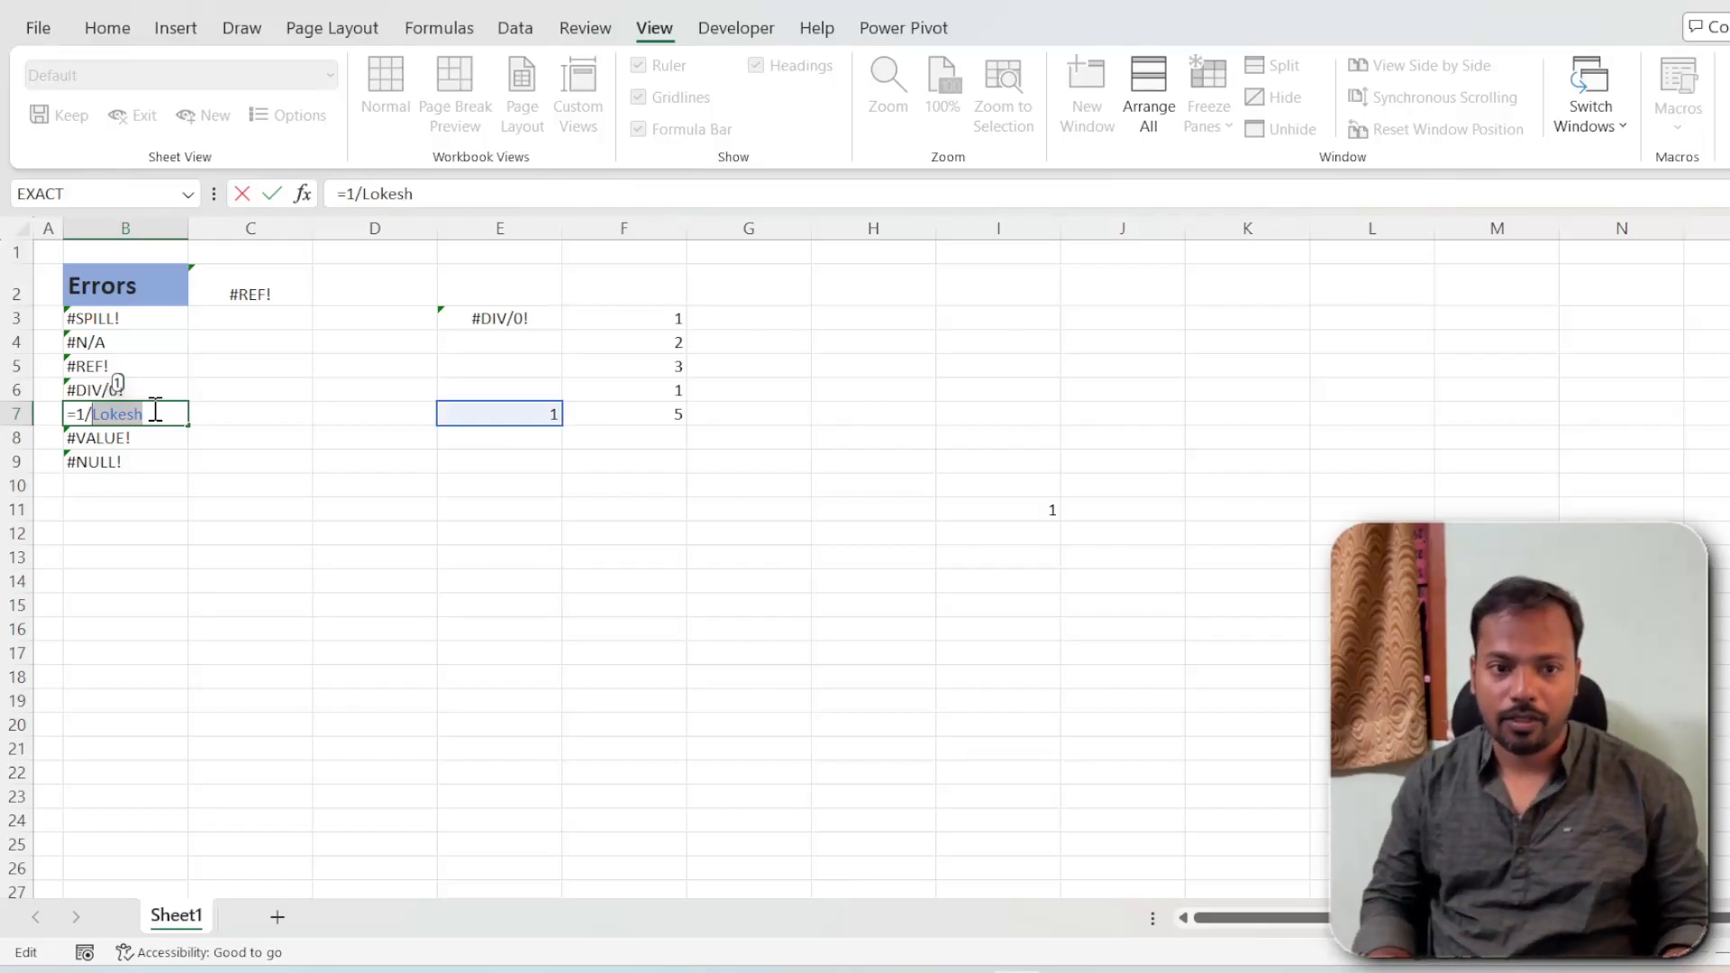
key("Return")
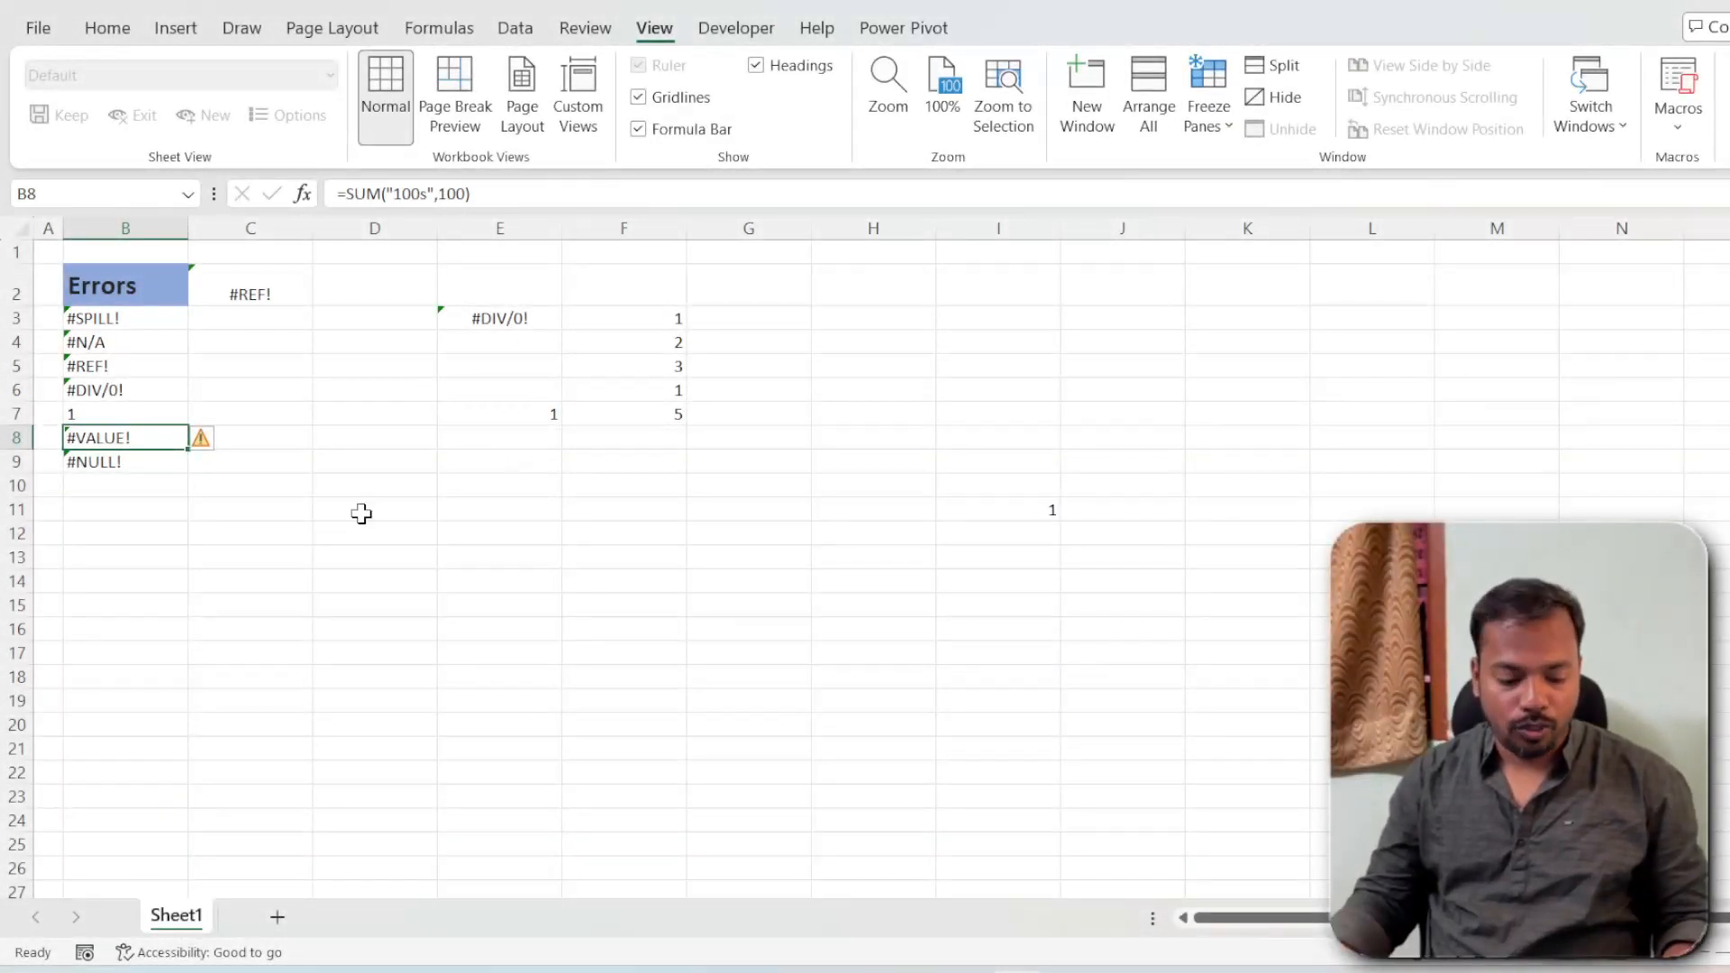
Examine the text argument "100s" and the number argument 100 in B8's SUM formula
key("F2")
key("shift+Home")
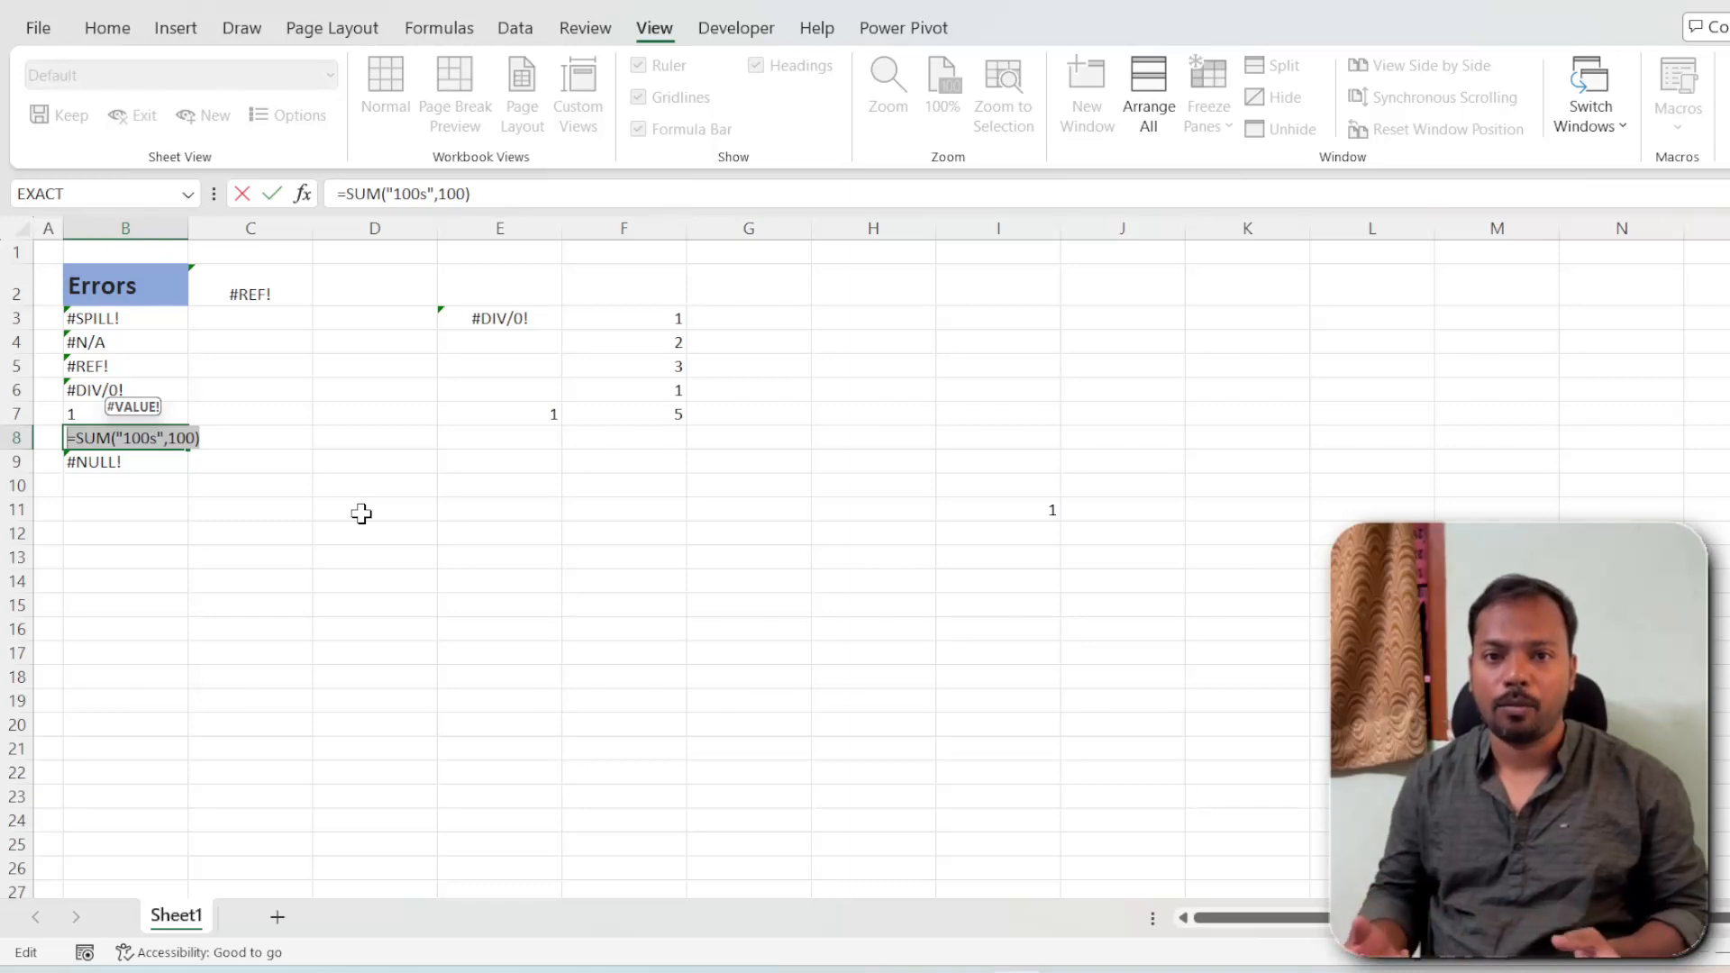
key("Left")
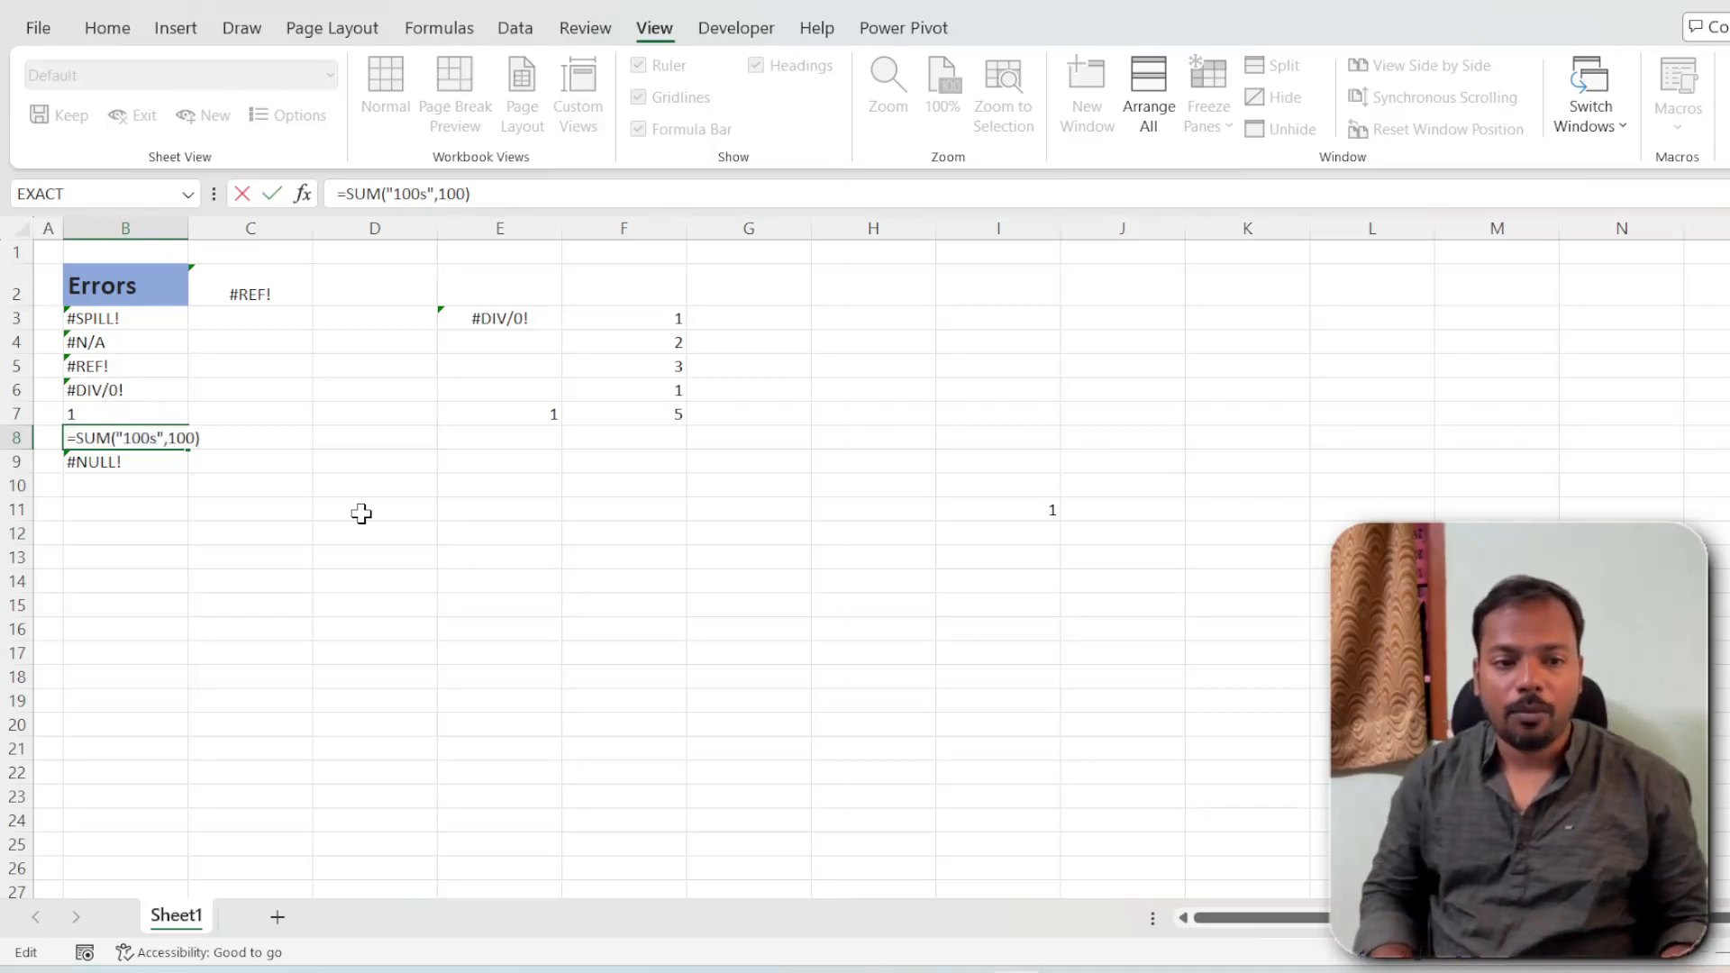
key("Right")
key("Right")
key("Right")
key("Right")
key("Right")
key("shift+Right")
key("shift+Right")
key("shift+Right")
key("shift+Right")
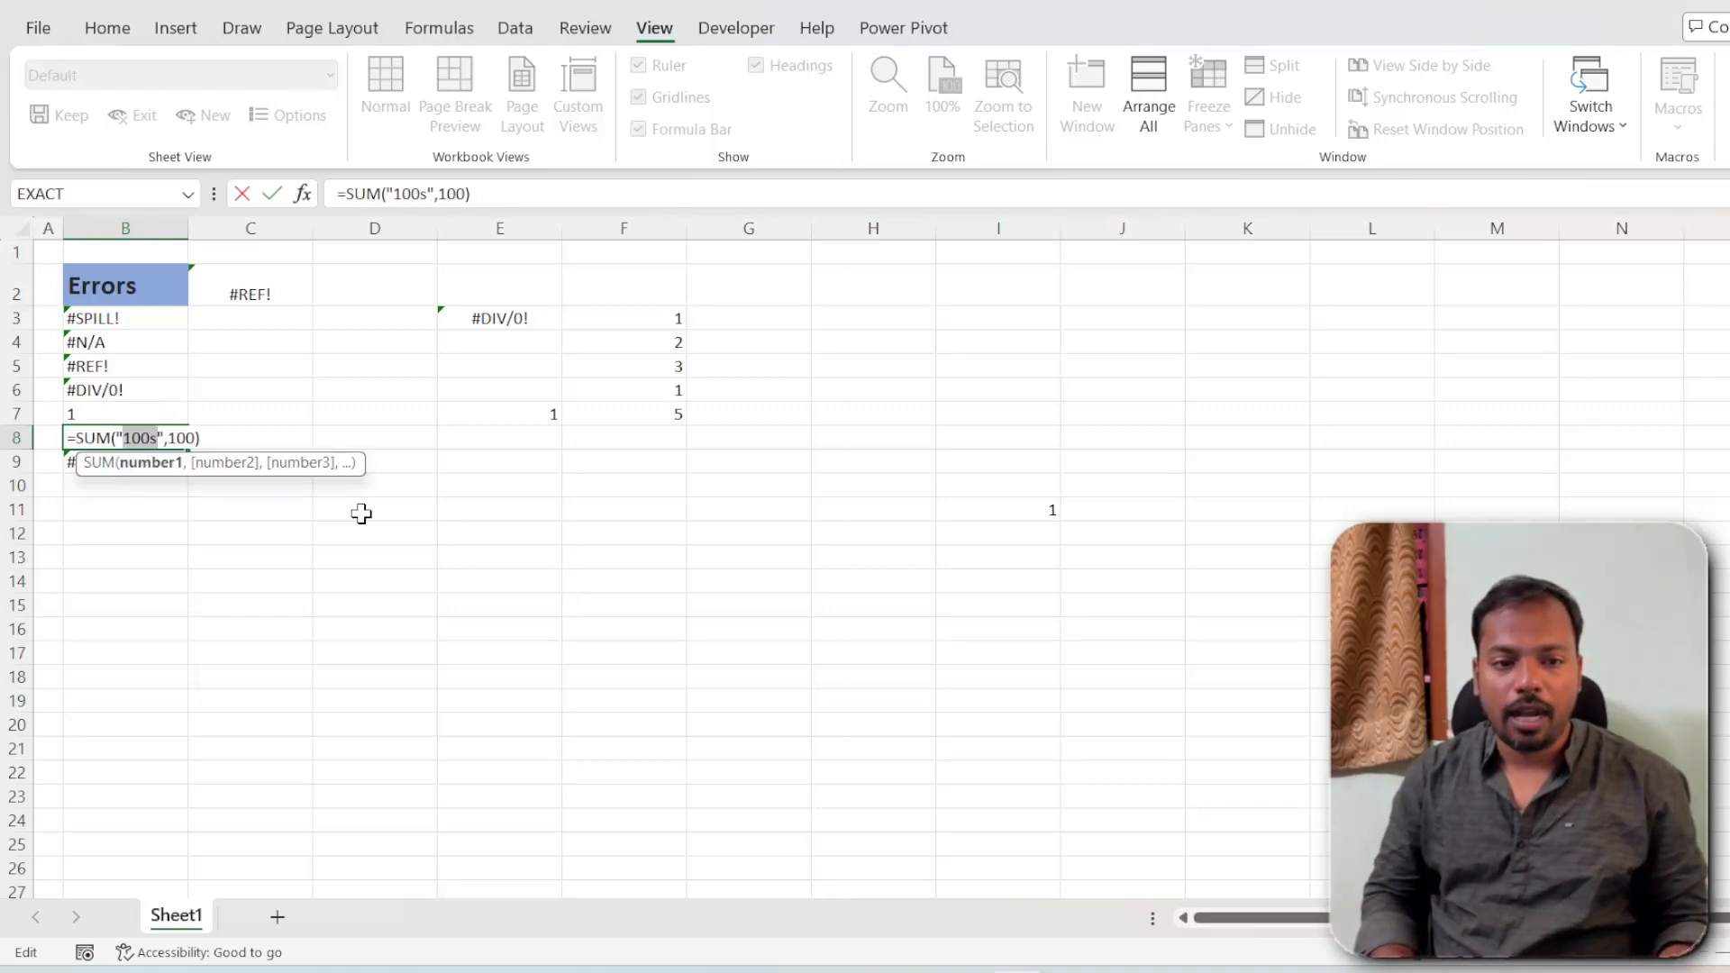
key("Right")
key("Right")
key("Right")
key("shift+Right")
key("shift+Right")
key("shift+Right")
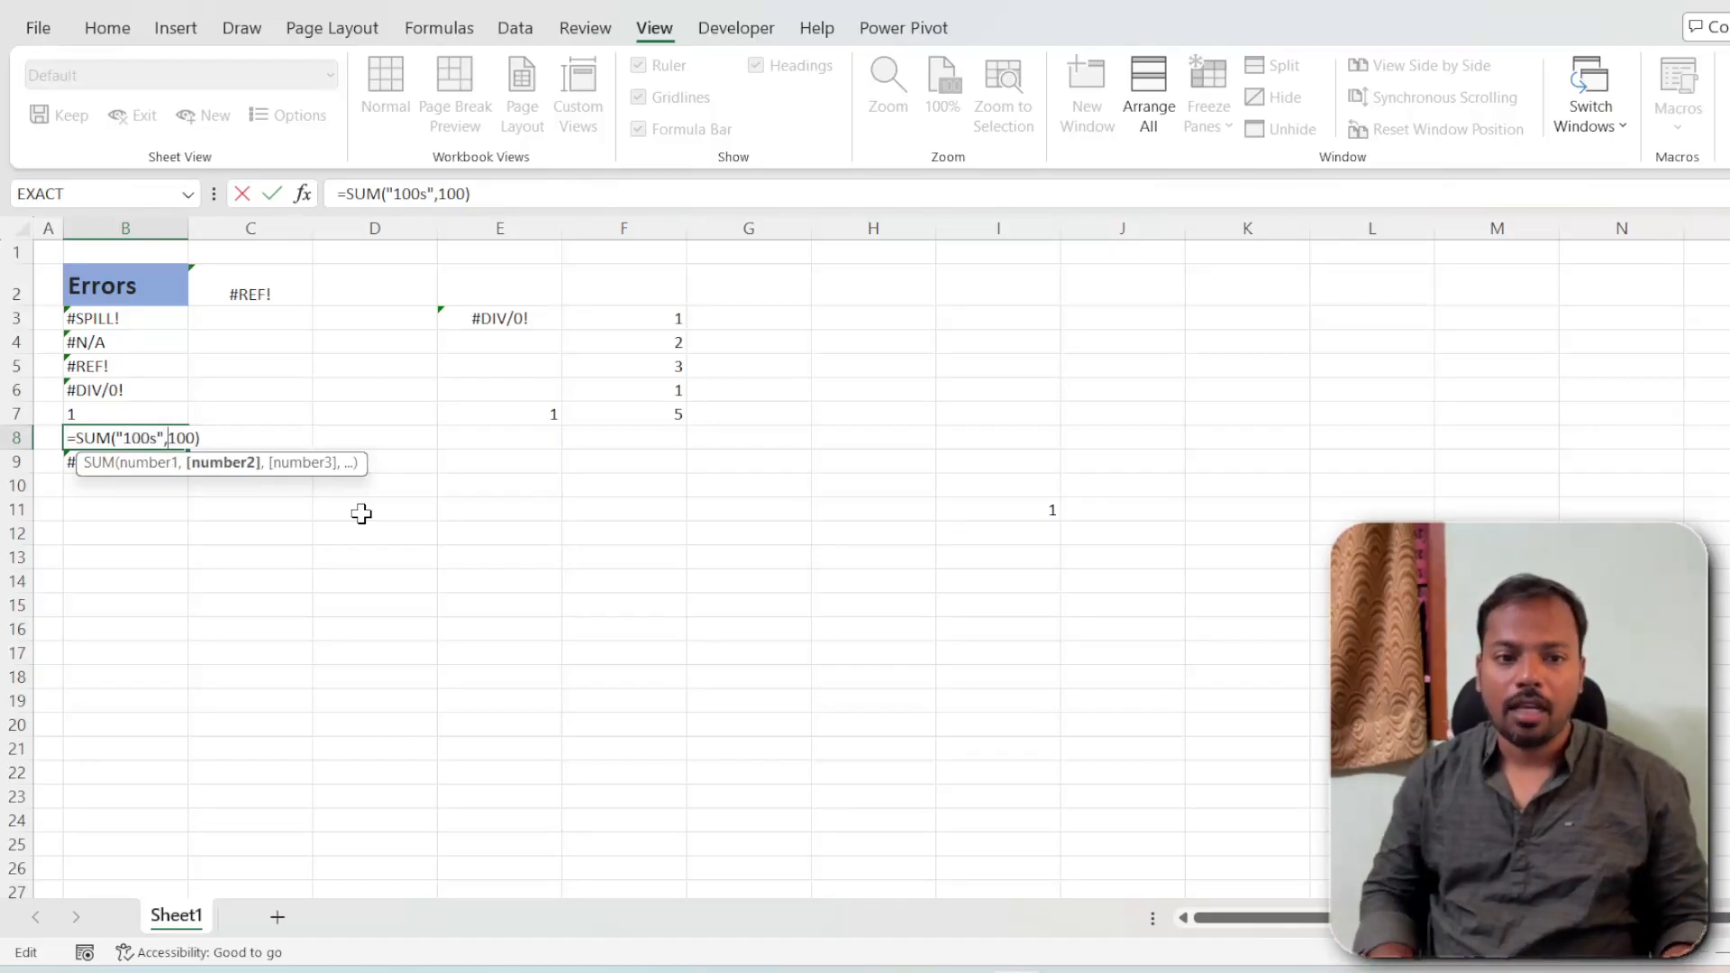
Replace the letter s in the first argument of B8's SUM formula with trailing spaces after 100
key("Left")
key("Left")
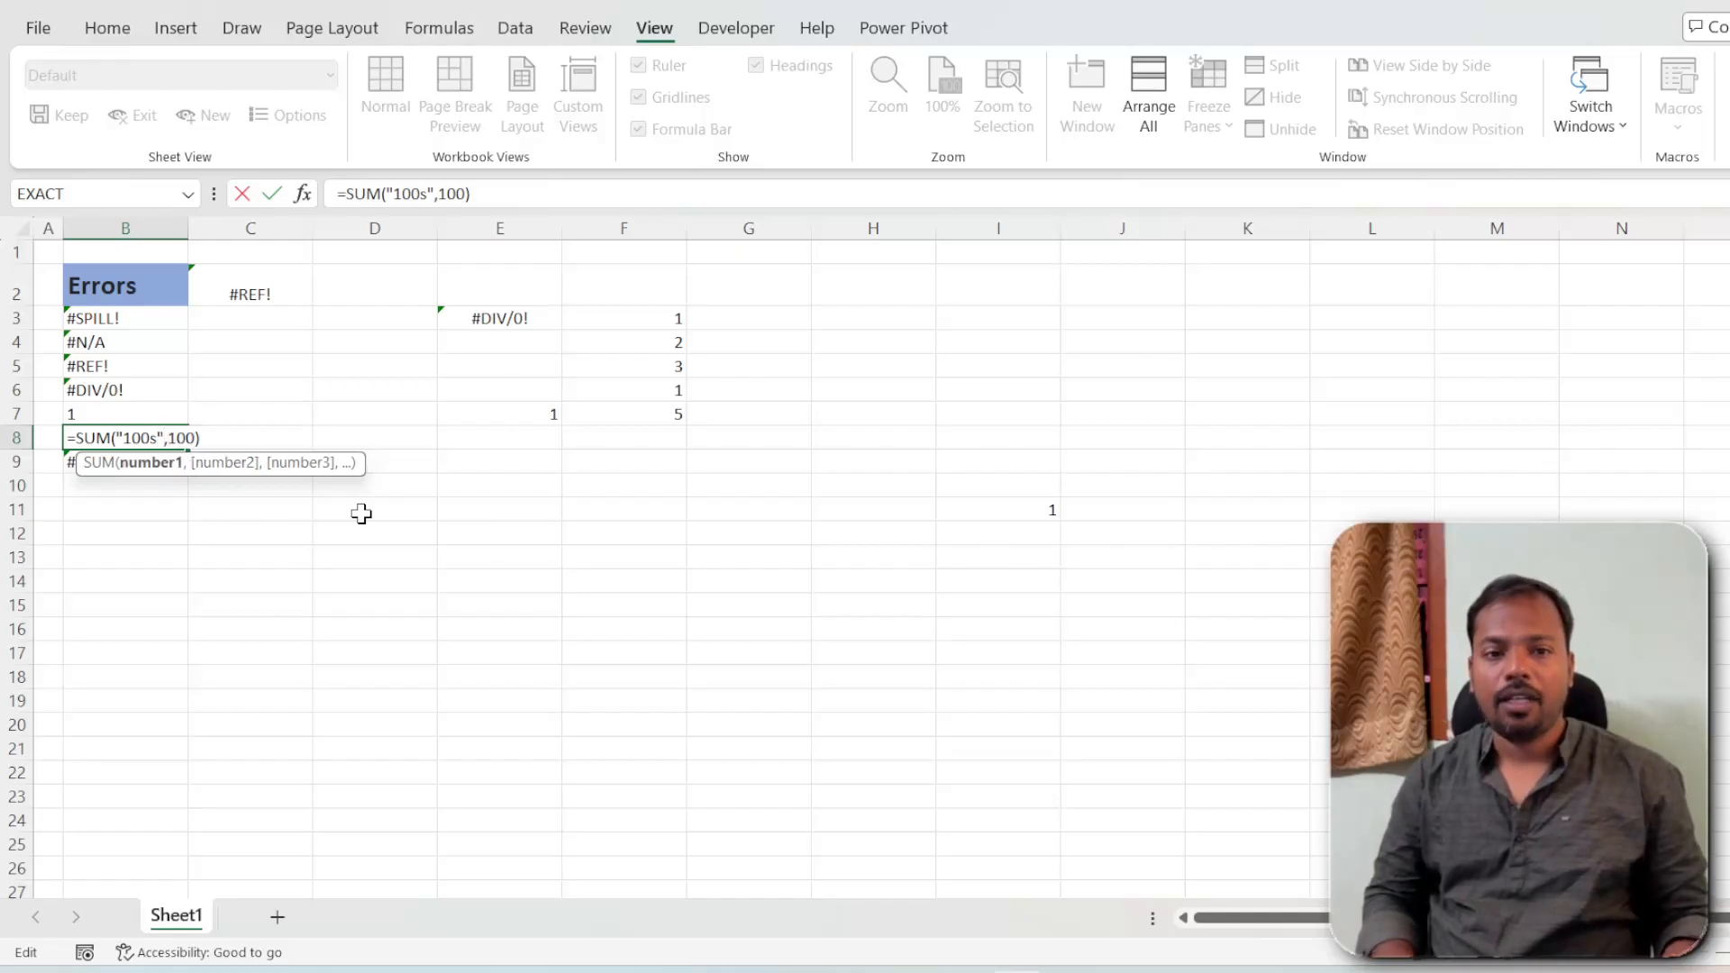
key("BackSpace")
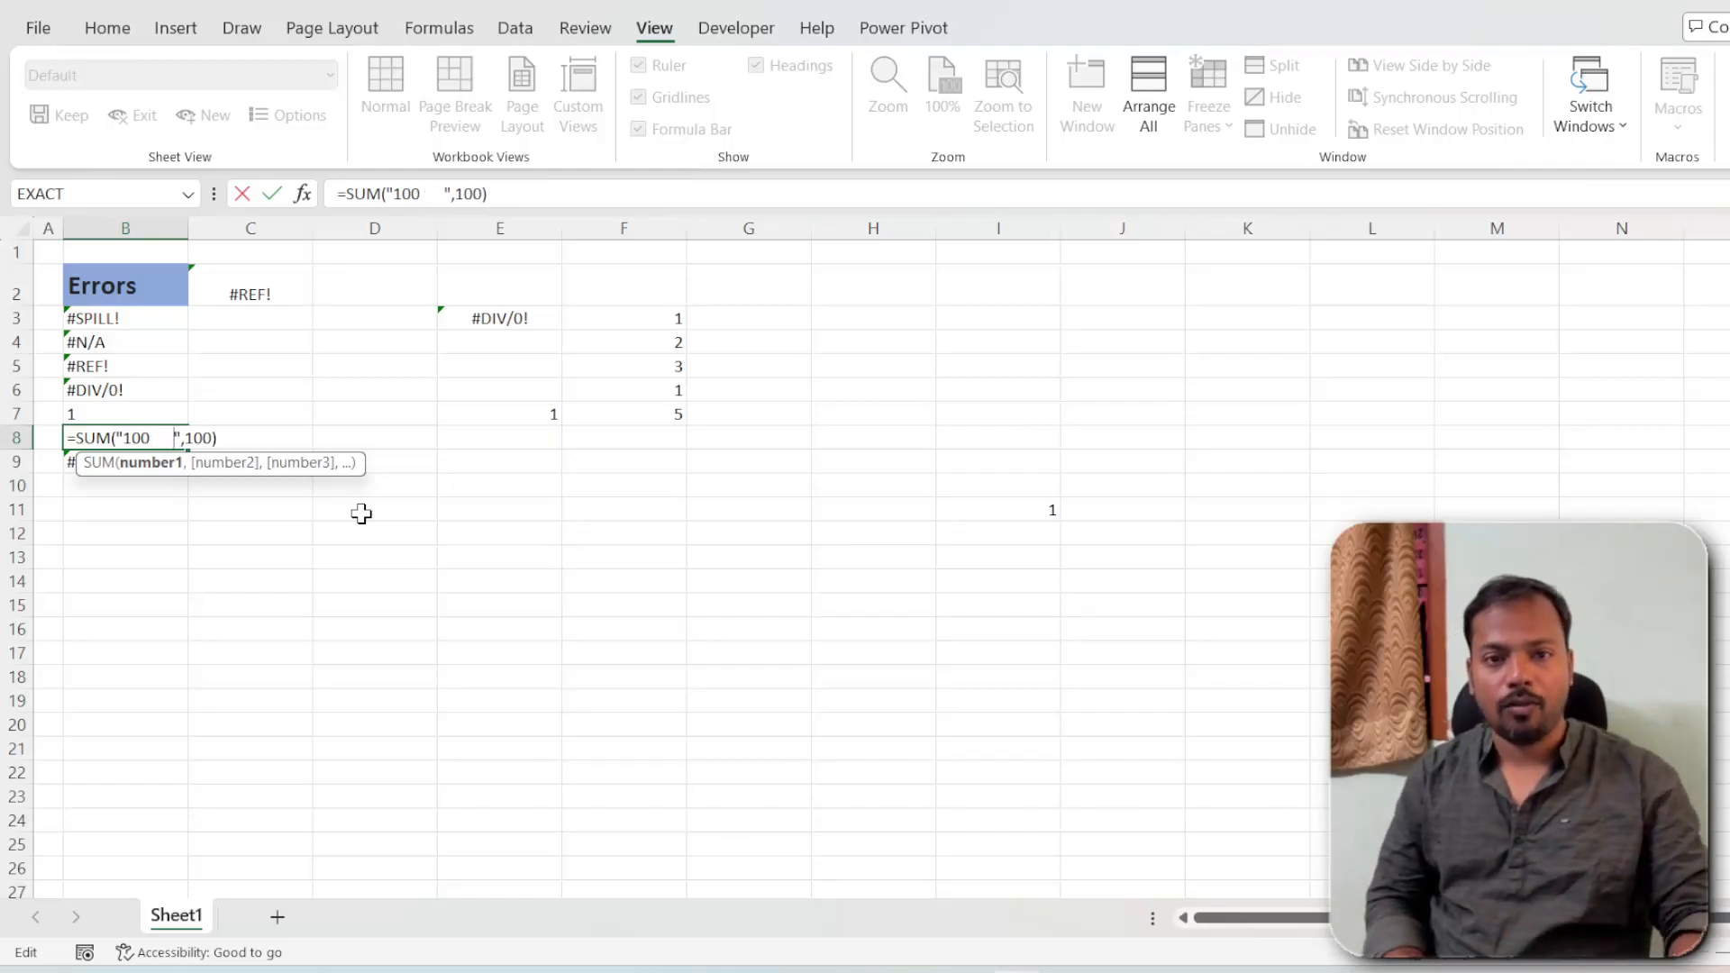
key("Return")
key("Up")
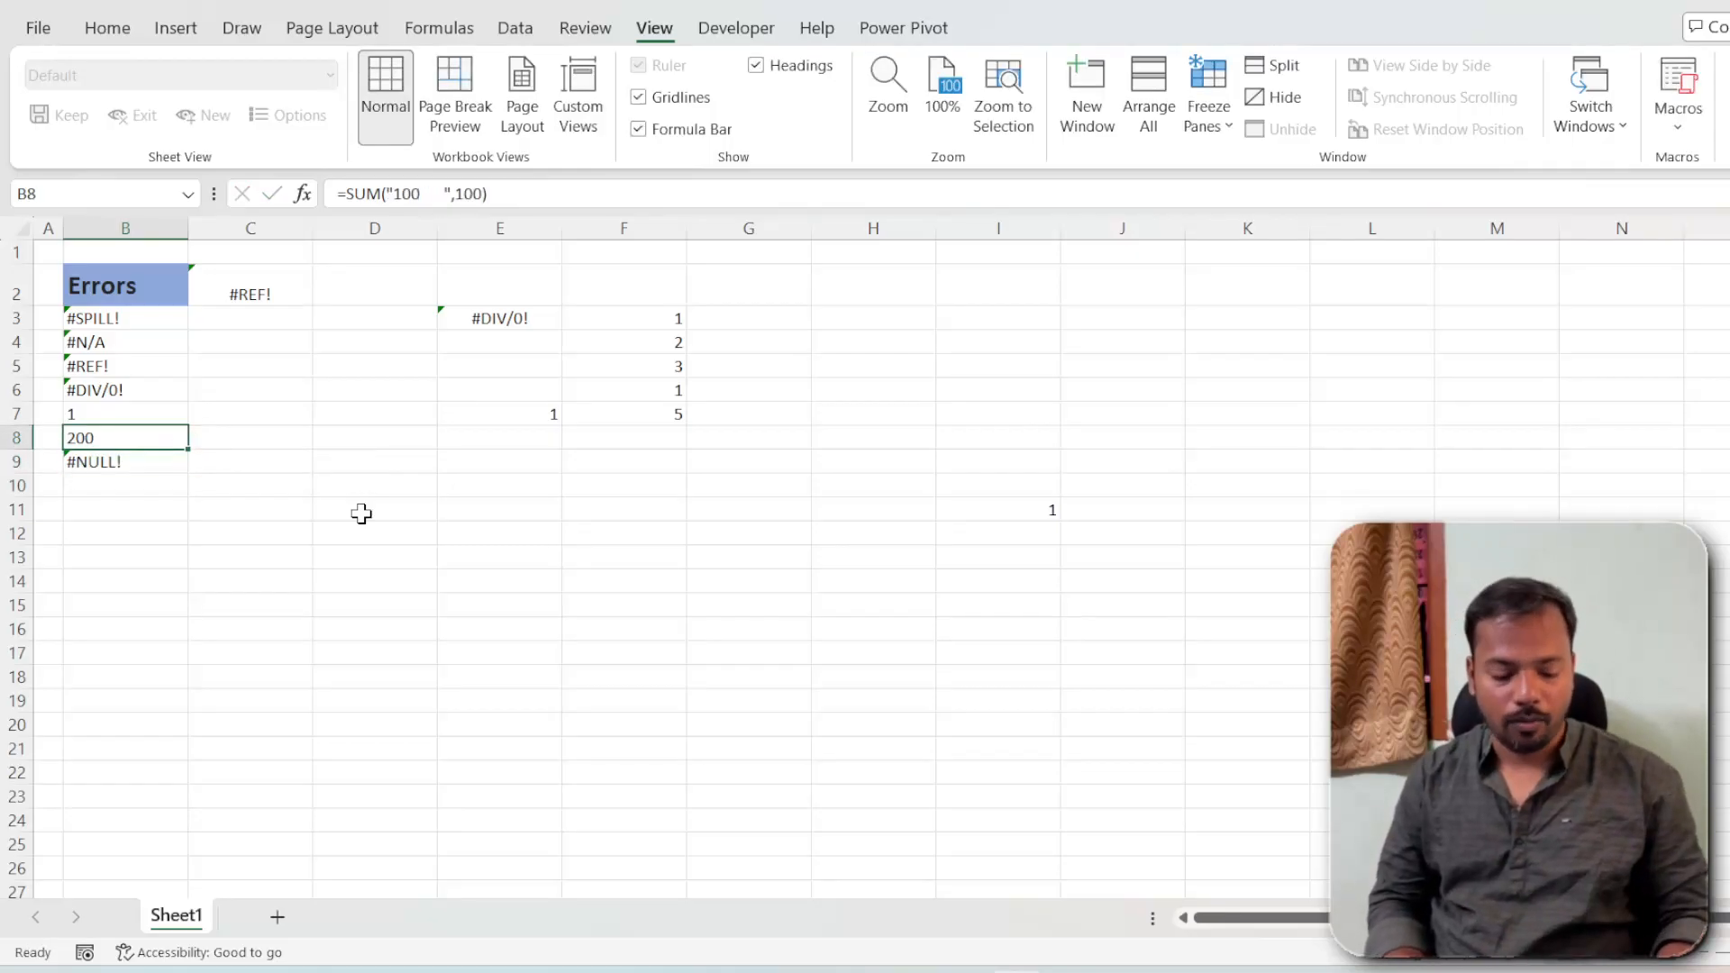
Replace the first argument of B8's SUM formula with the text "Hello", keeping 100 as the second argument
key("F2")
key("Left")
key("Left")
key("Left")
key("Left")
key("Left")
key("BackSpace")
key("BackSpace")
key("BackSpace")
key("BackSpace")
key("BackSpace")
key("BackSpace")
key("BackSpace")
key("BackSpace")
key("BackSpace")
key("BackSpace")
key("BackSpace")
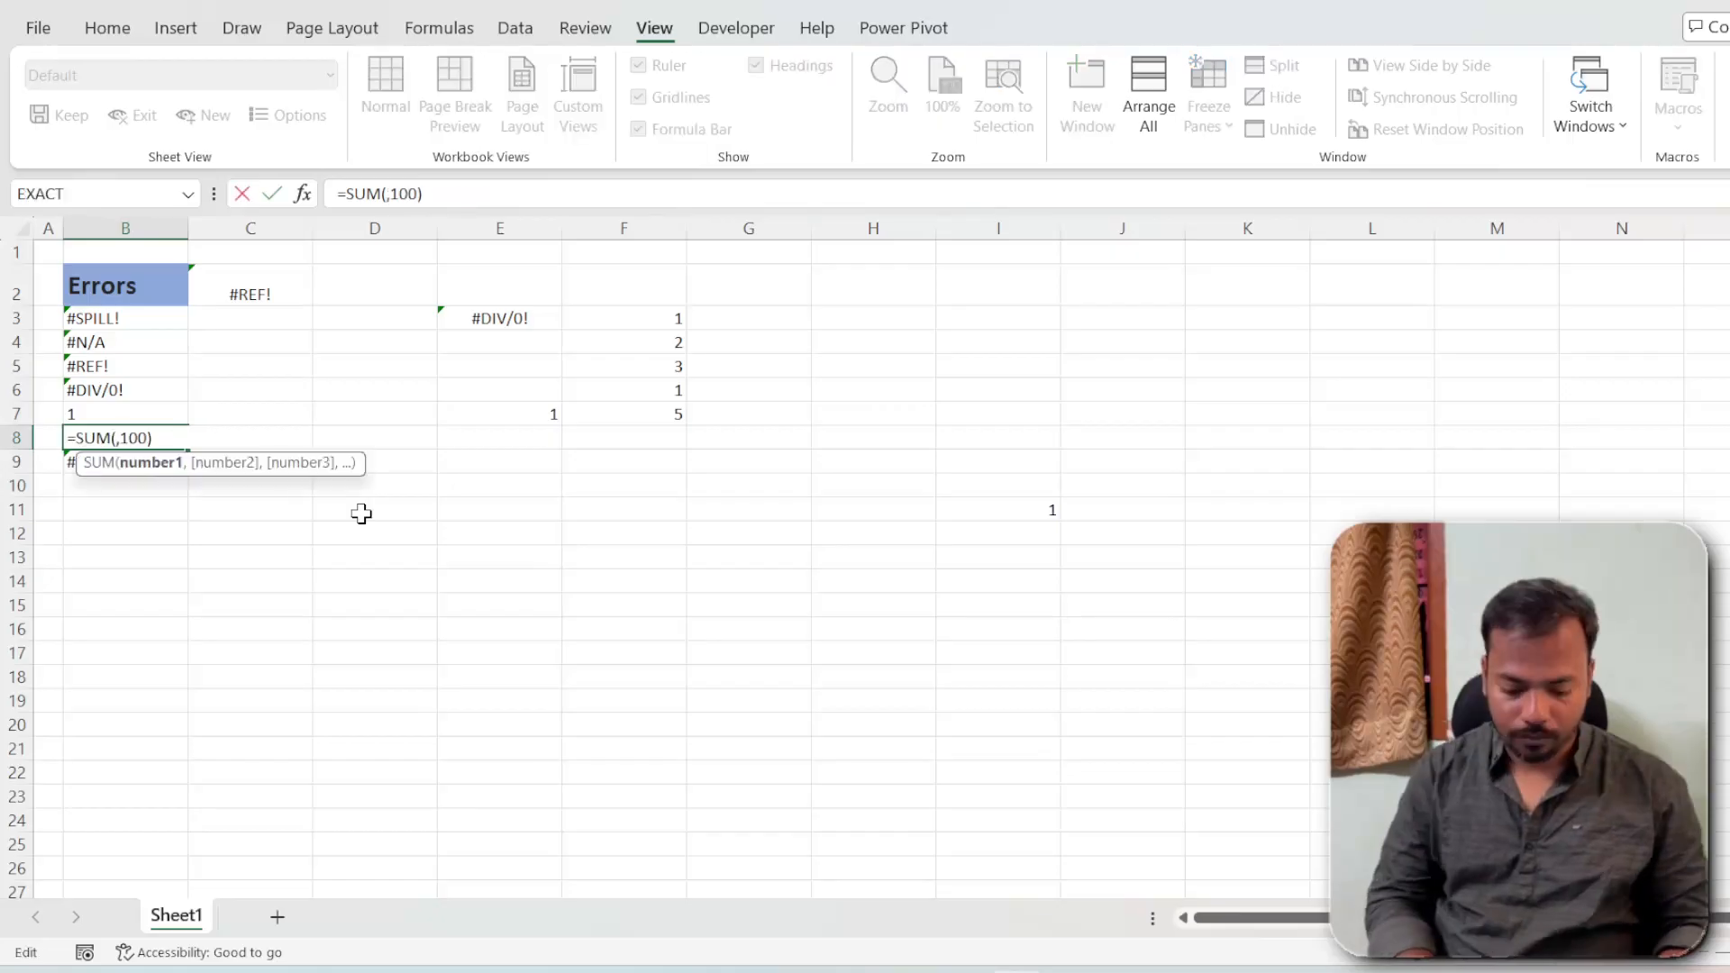
type("\"Hello")
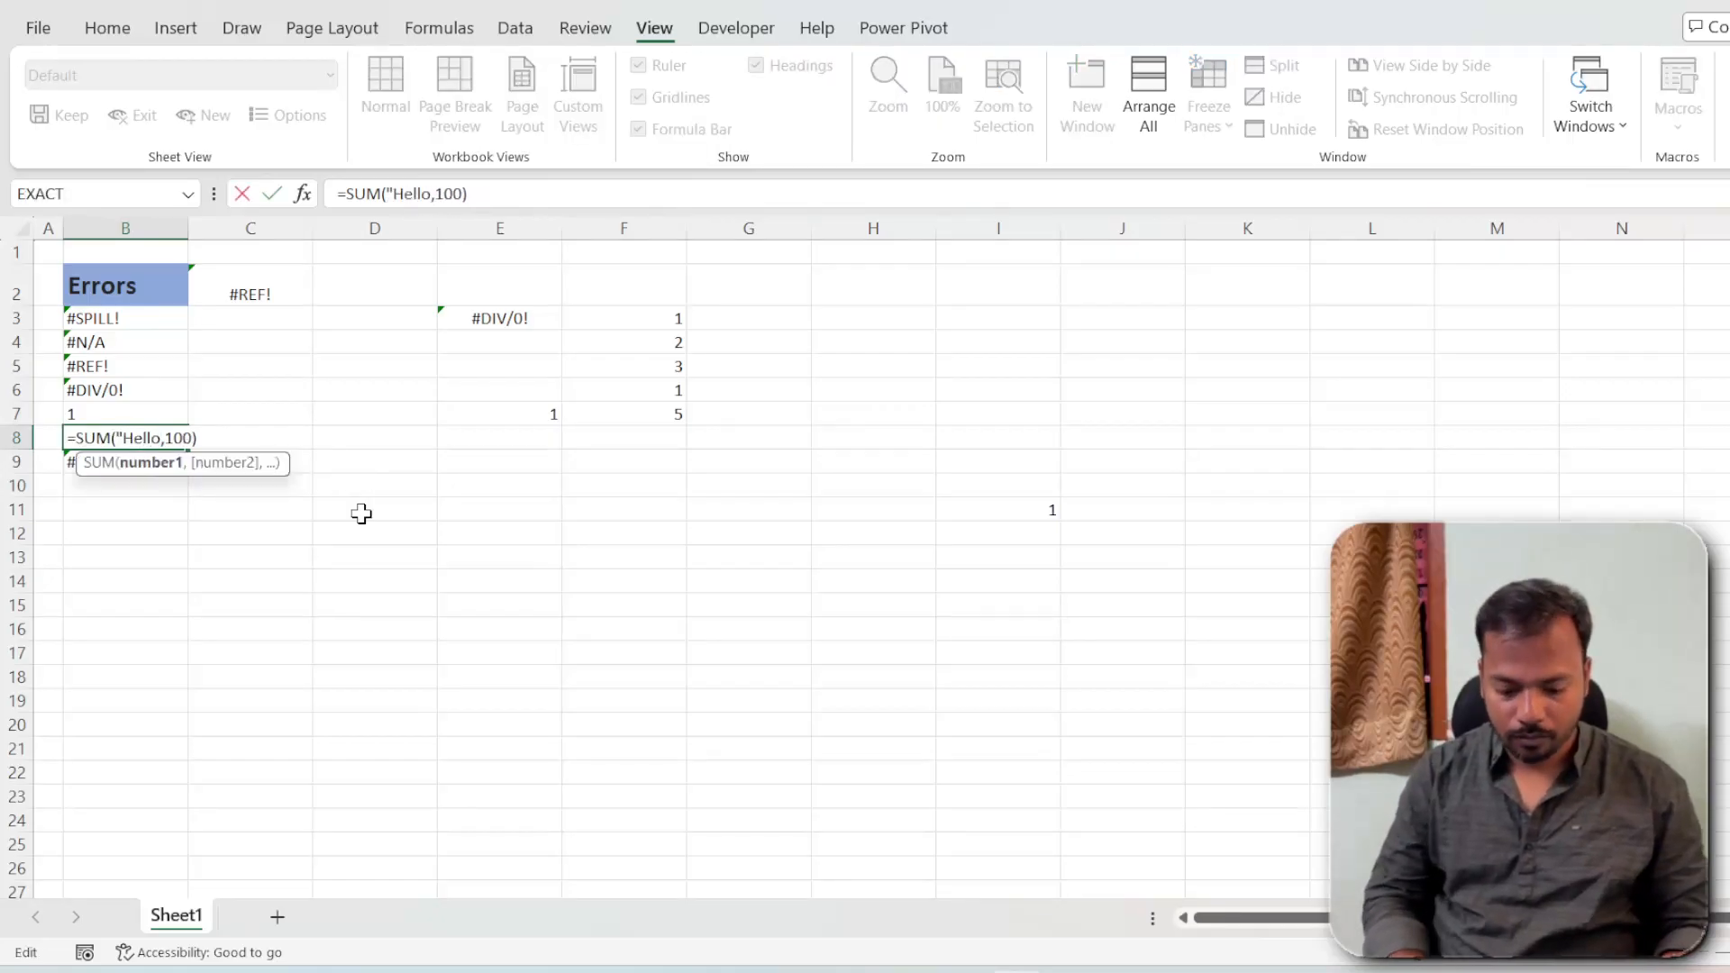
type("\"")
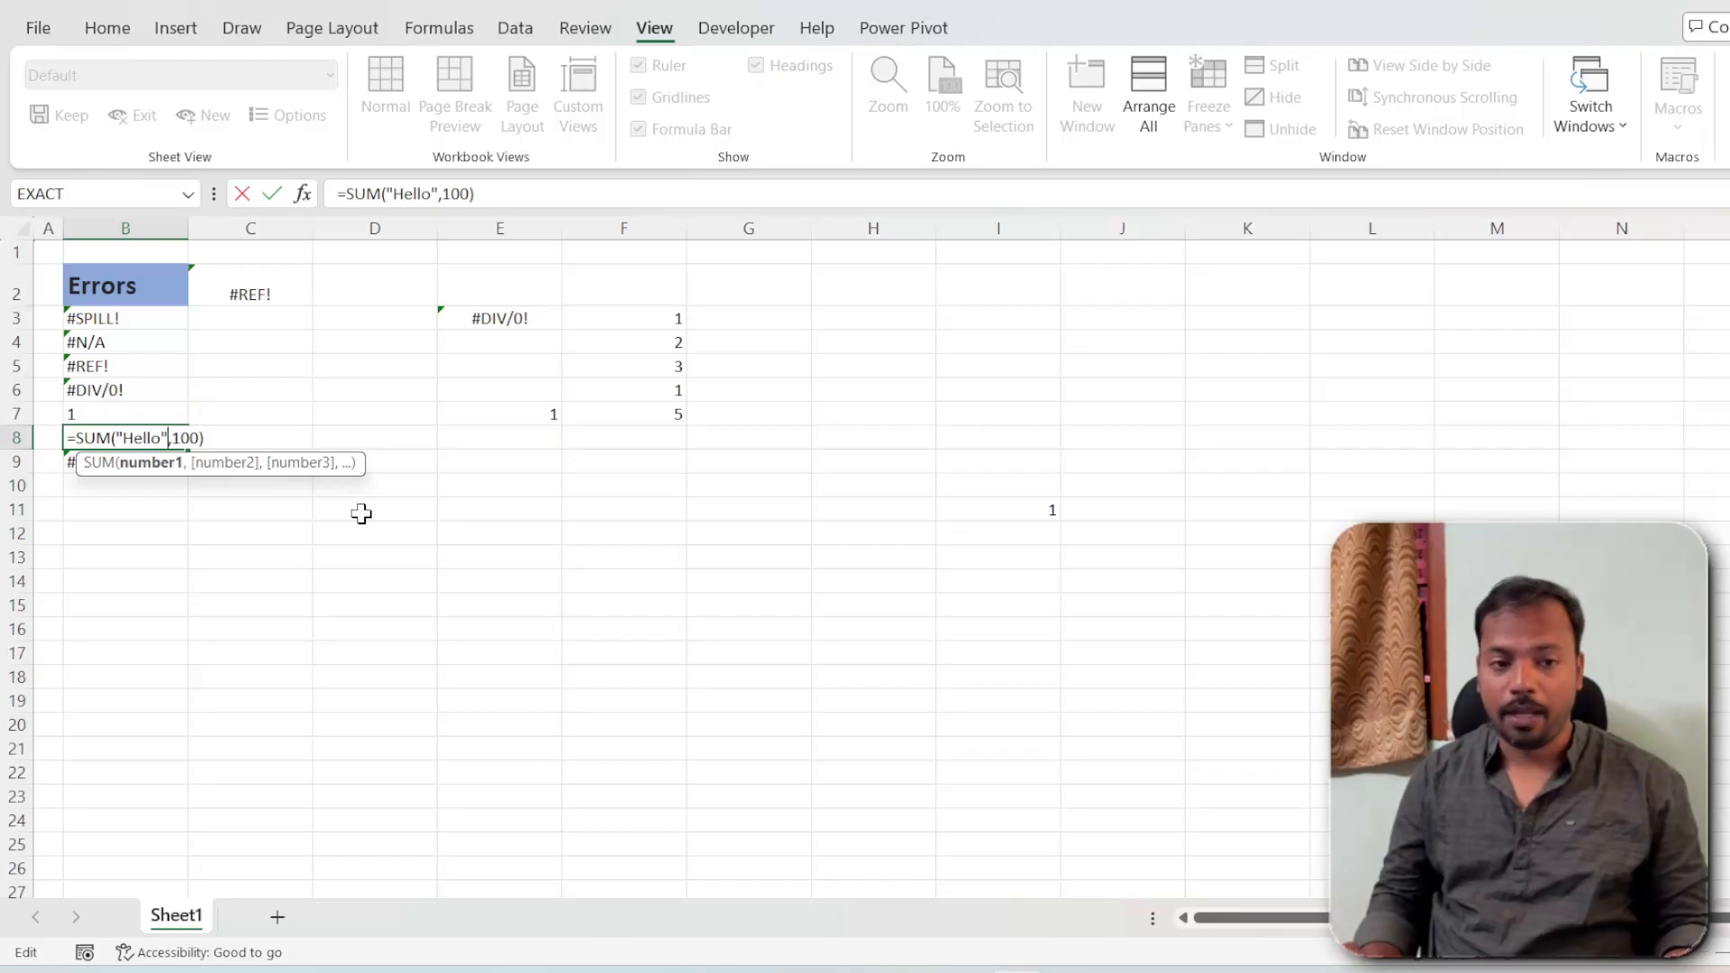
key("Return")
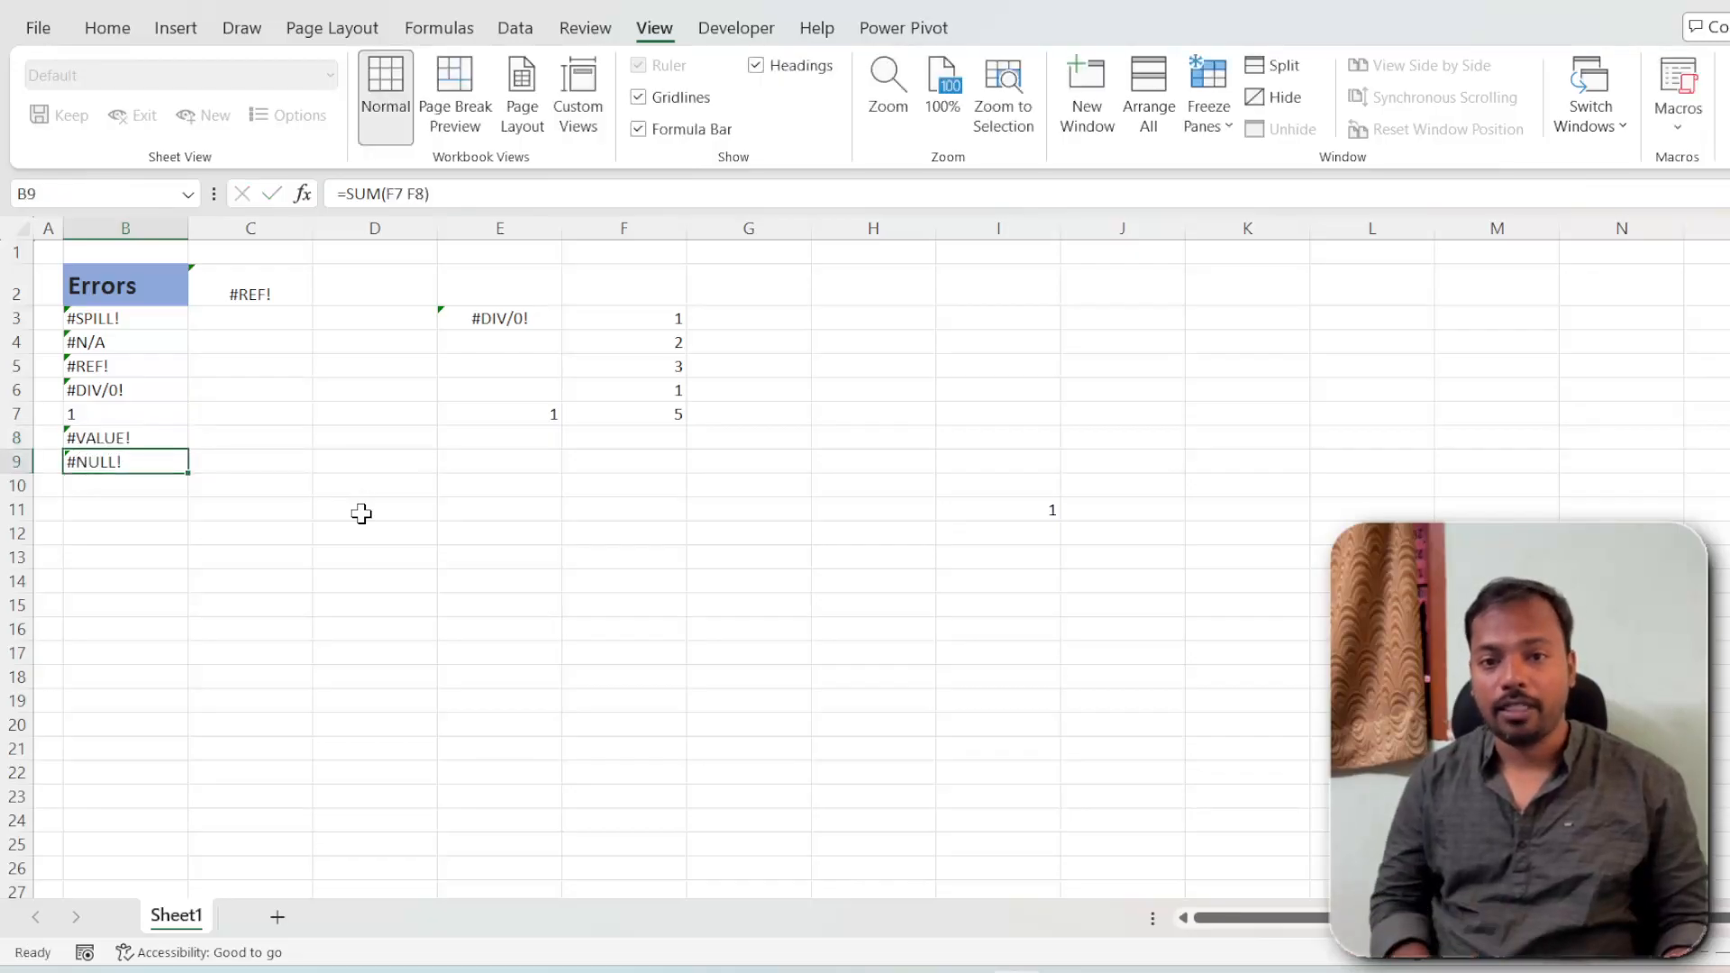
Remove the quotation marks around Hello in B8's SUM formula
key("Up")
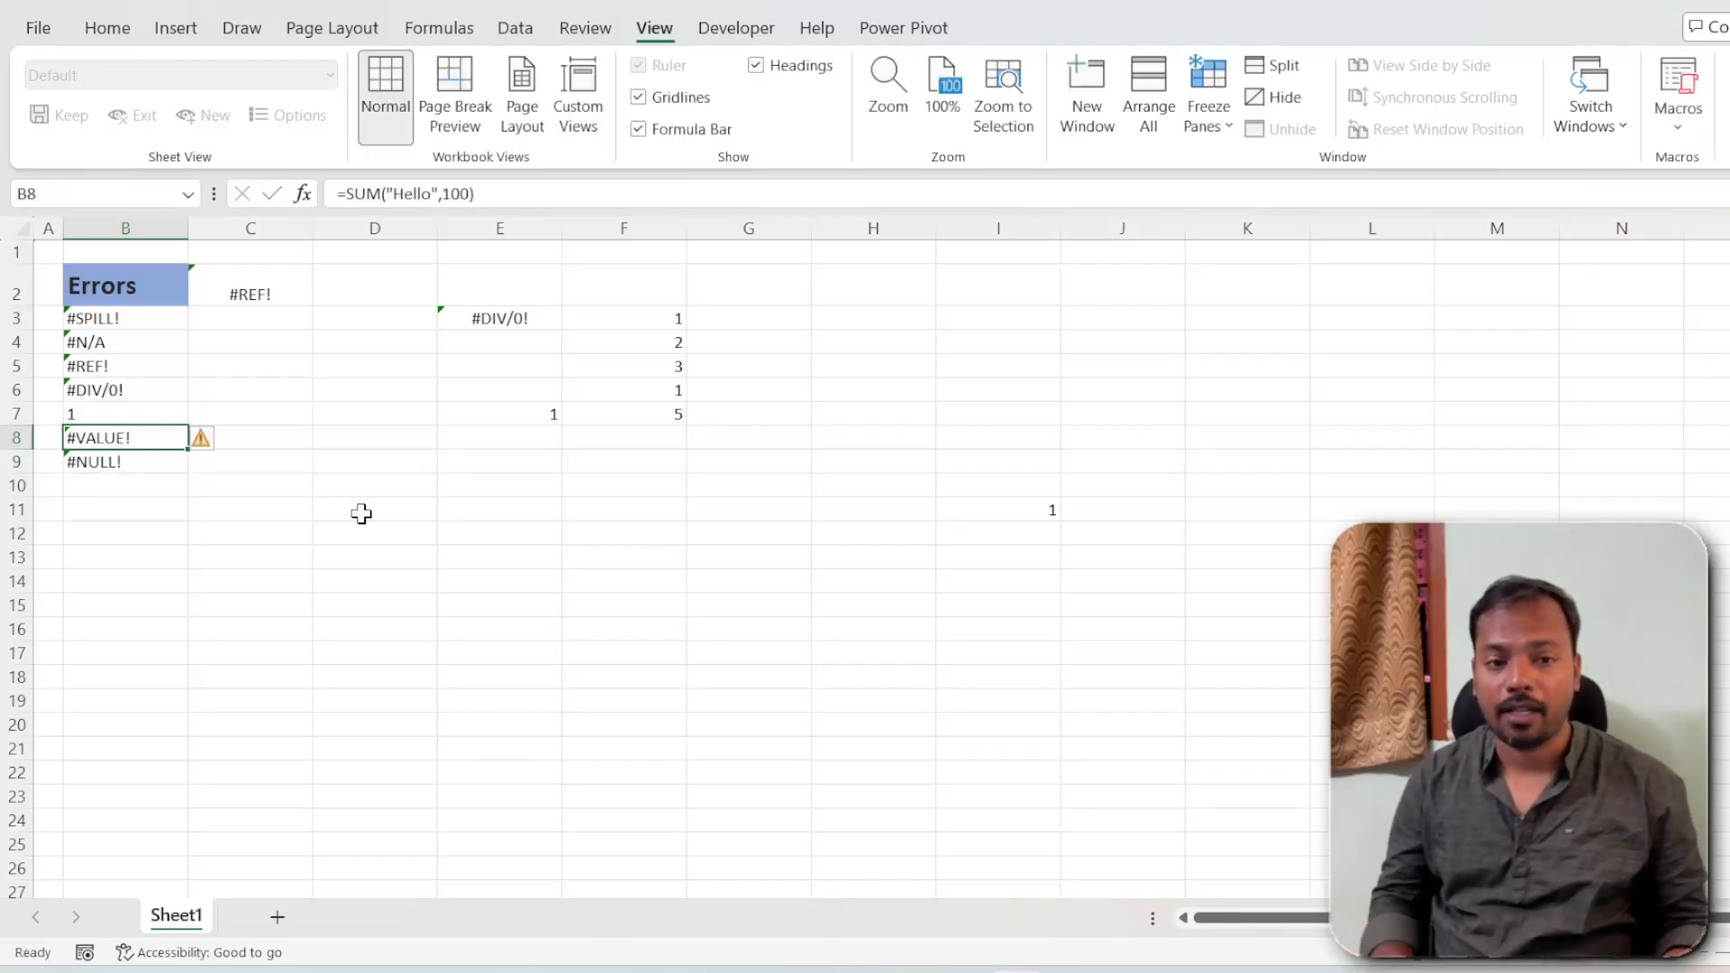
double_click(127, 438)
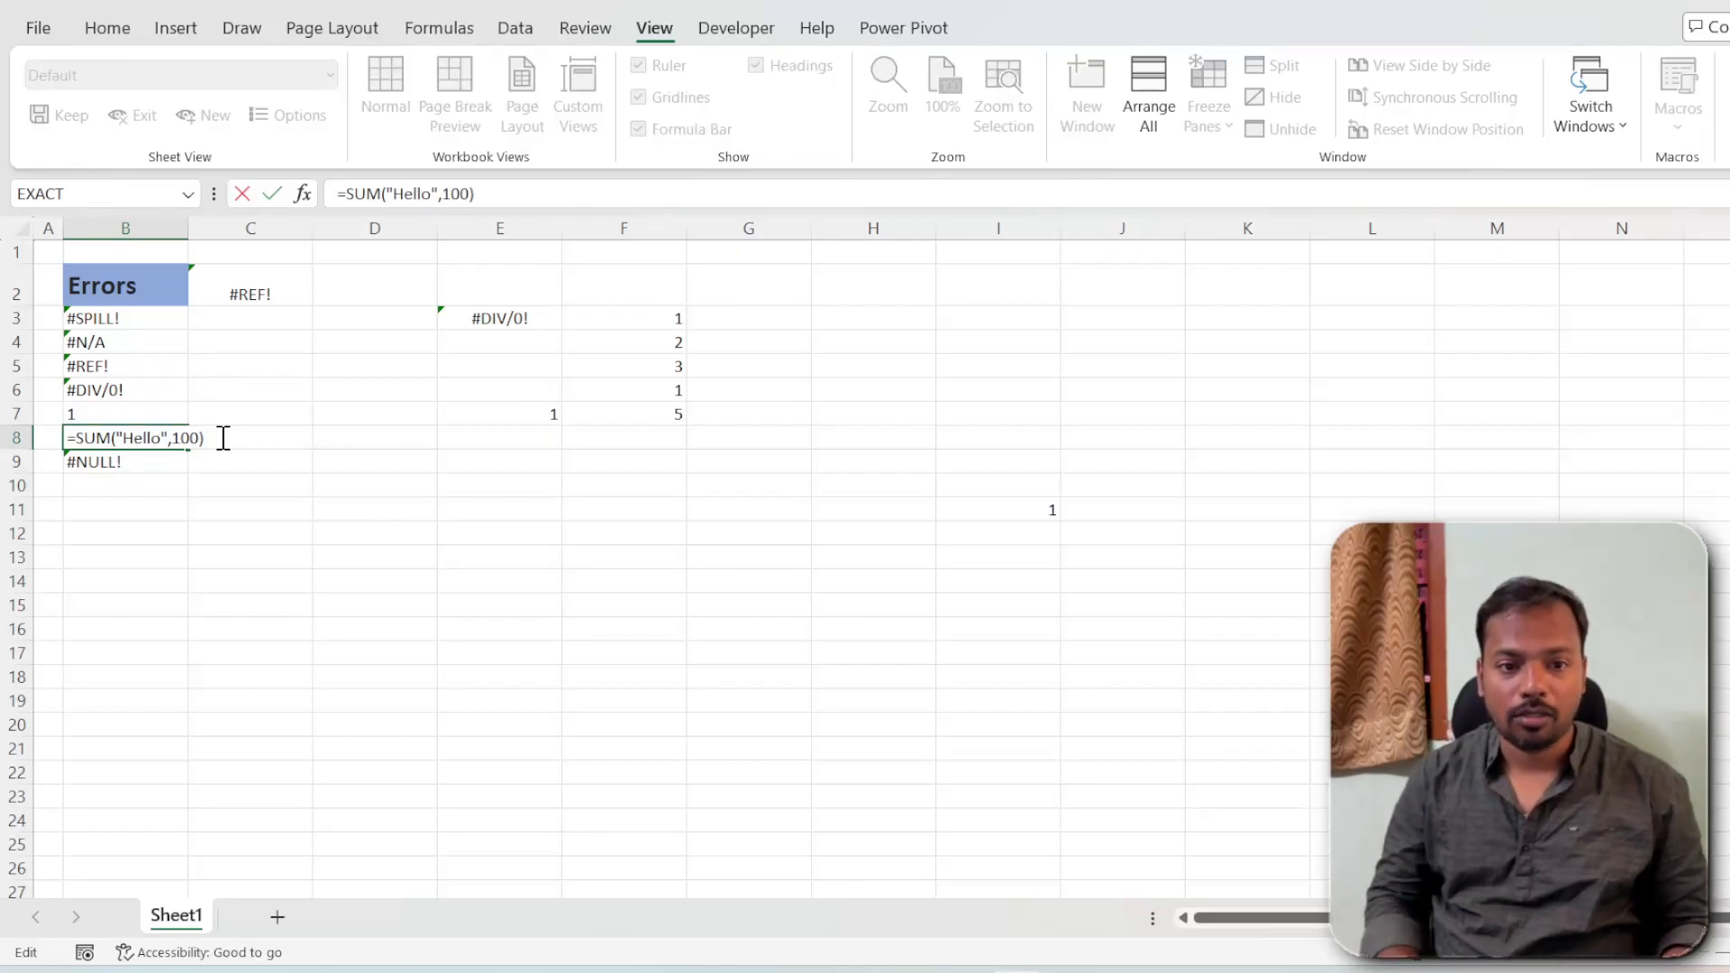
key("BackSpace")
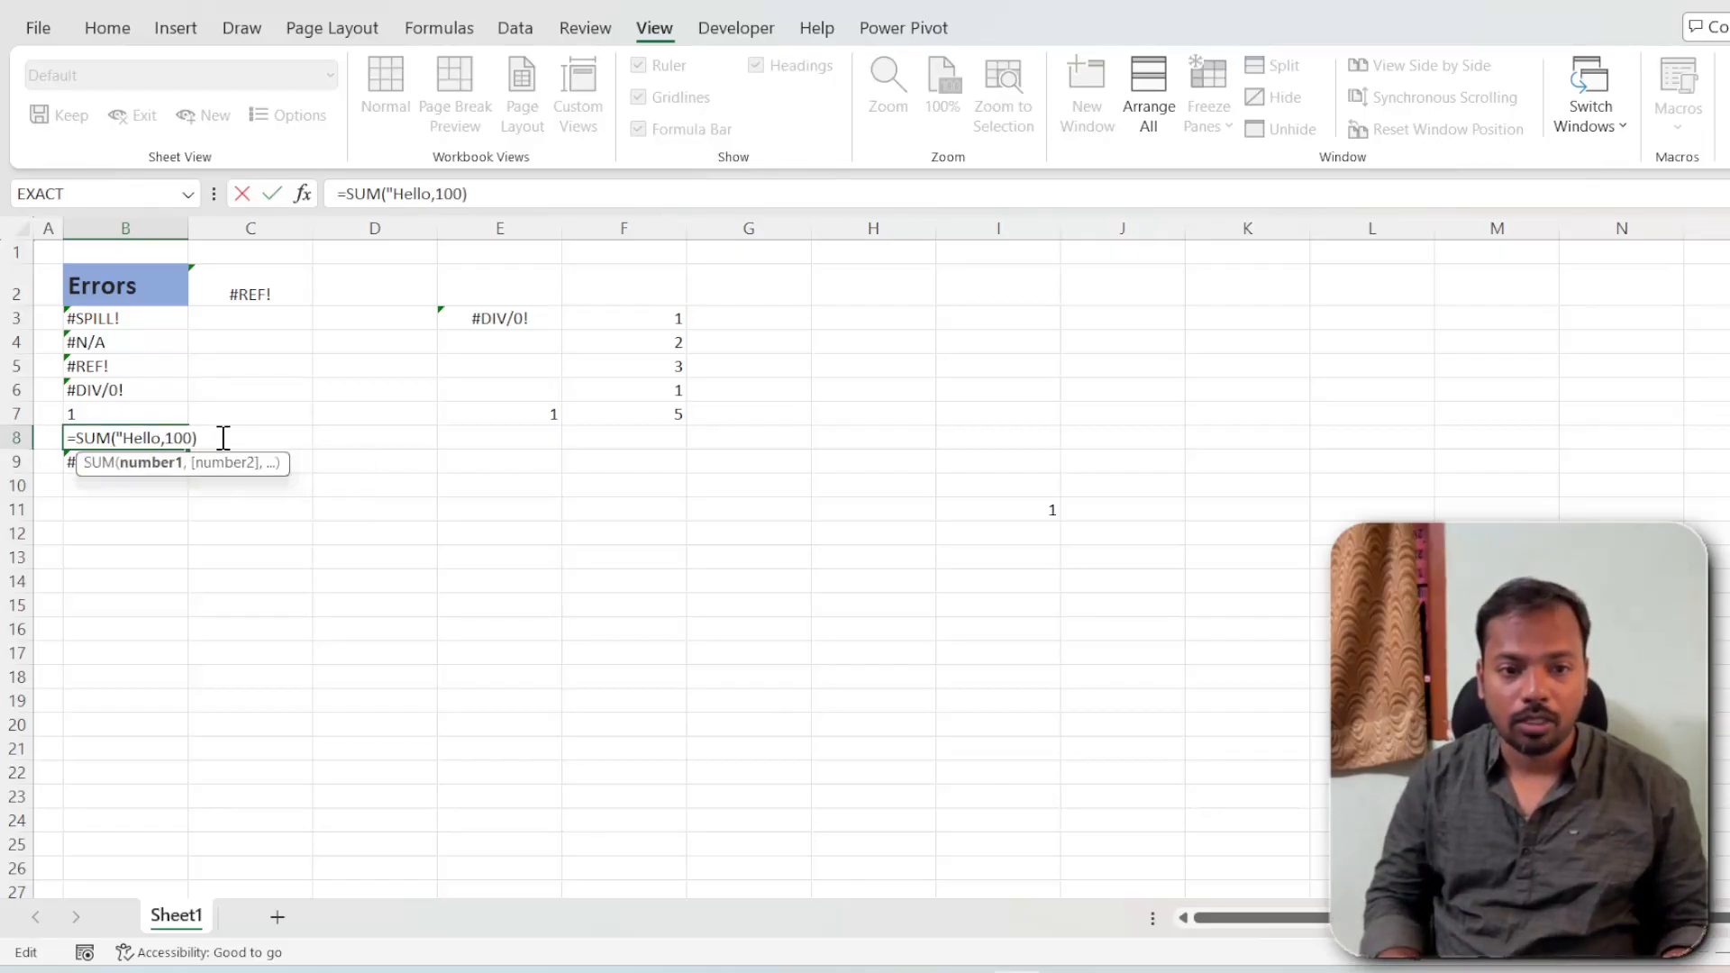
key("Left")
key("Left")
key("Left")
key("Left")
key("Left")
key("Left")
key("Delete")
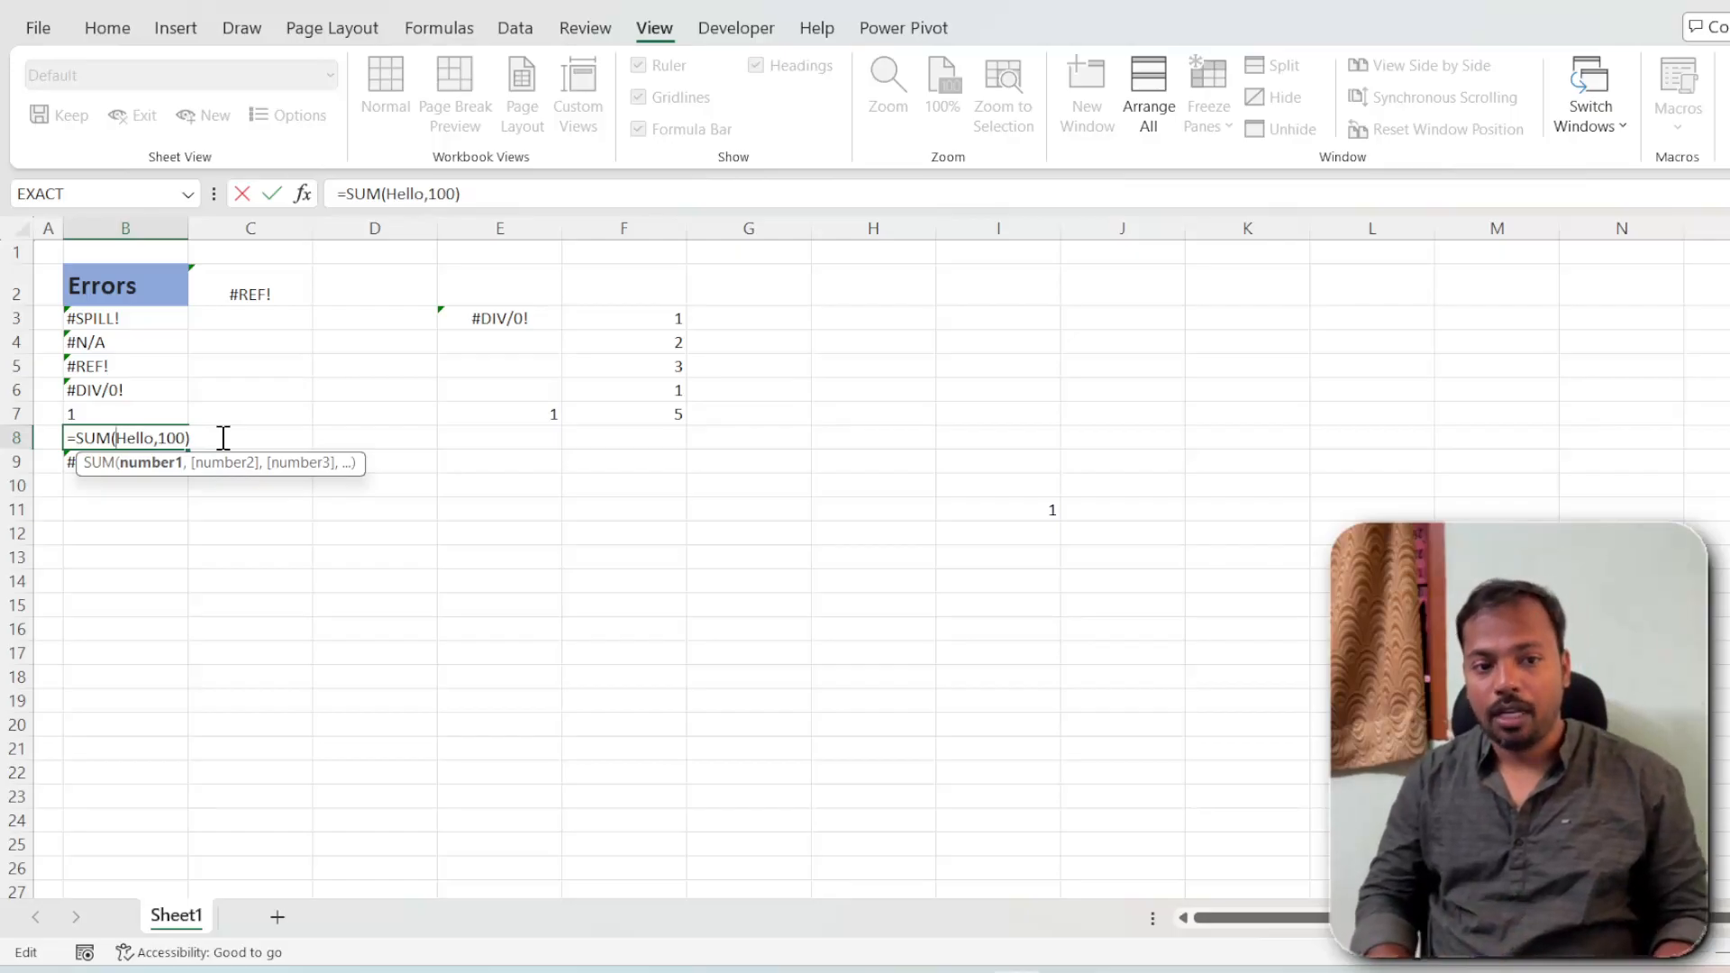
key("Return")
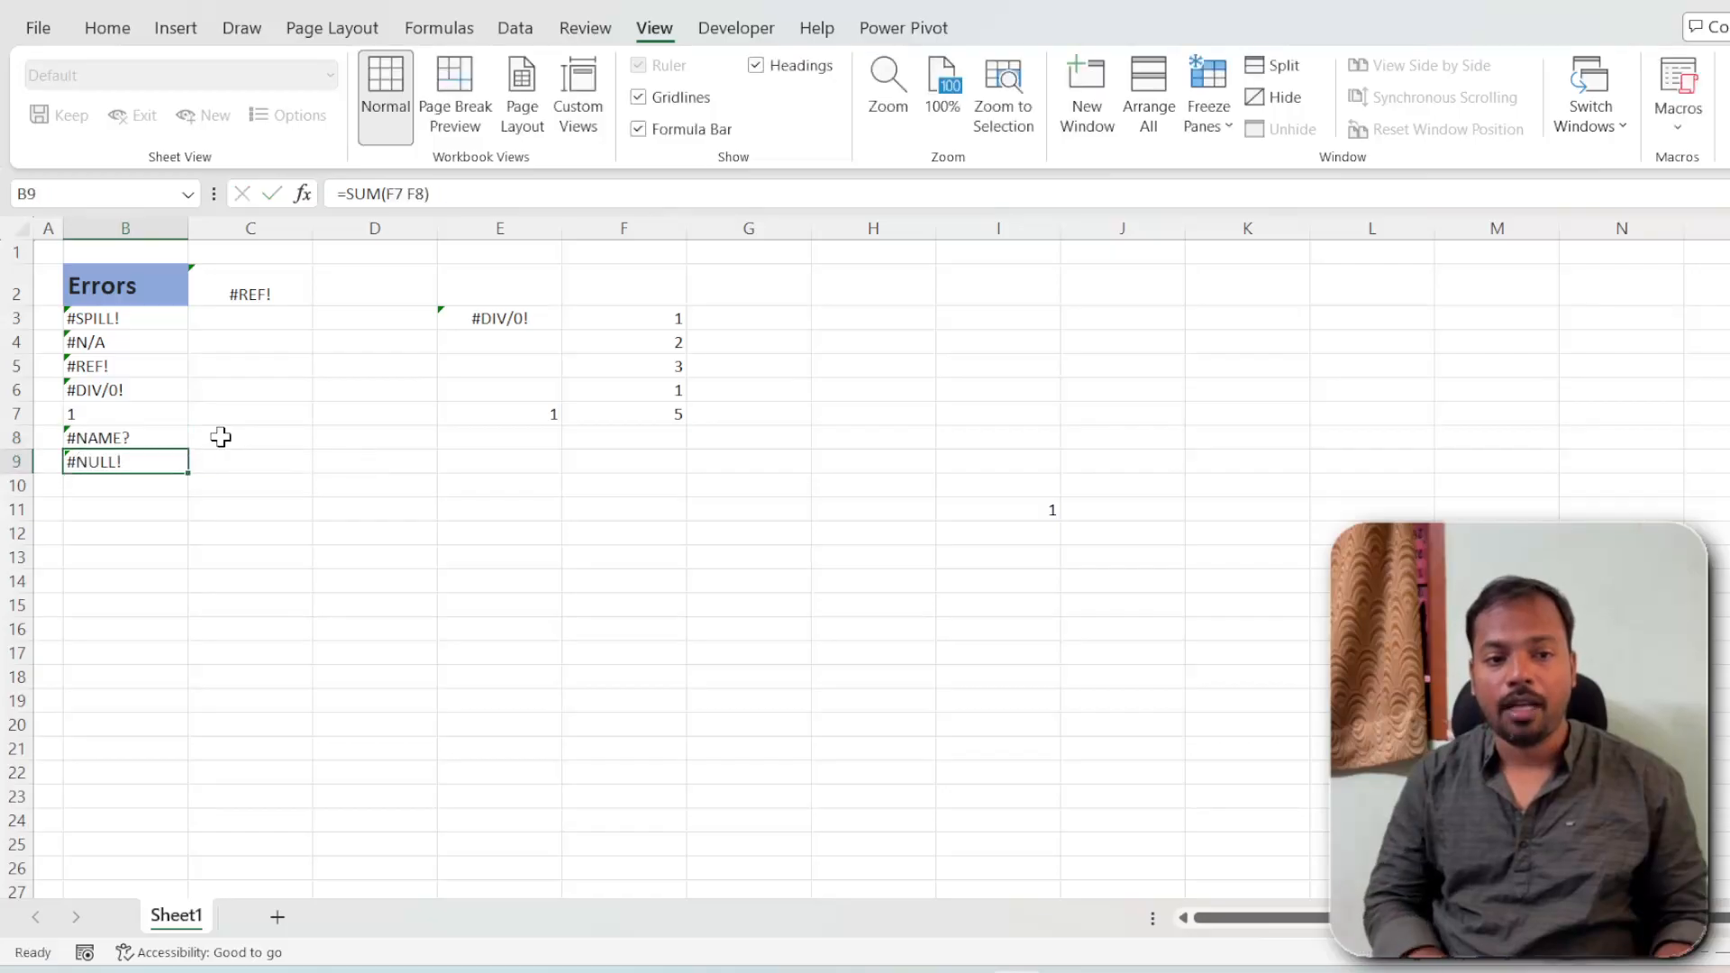
key("Up")
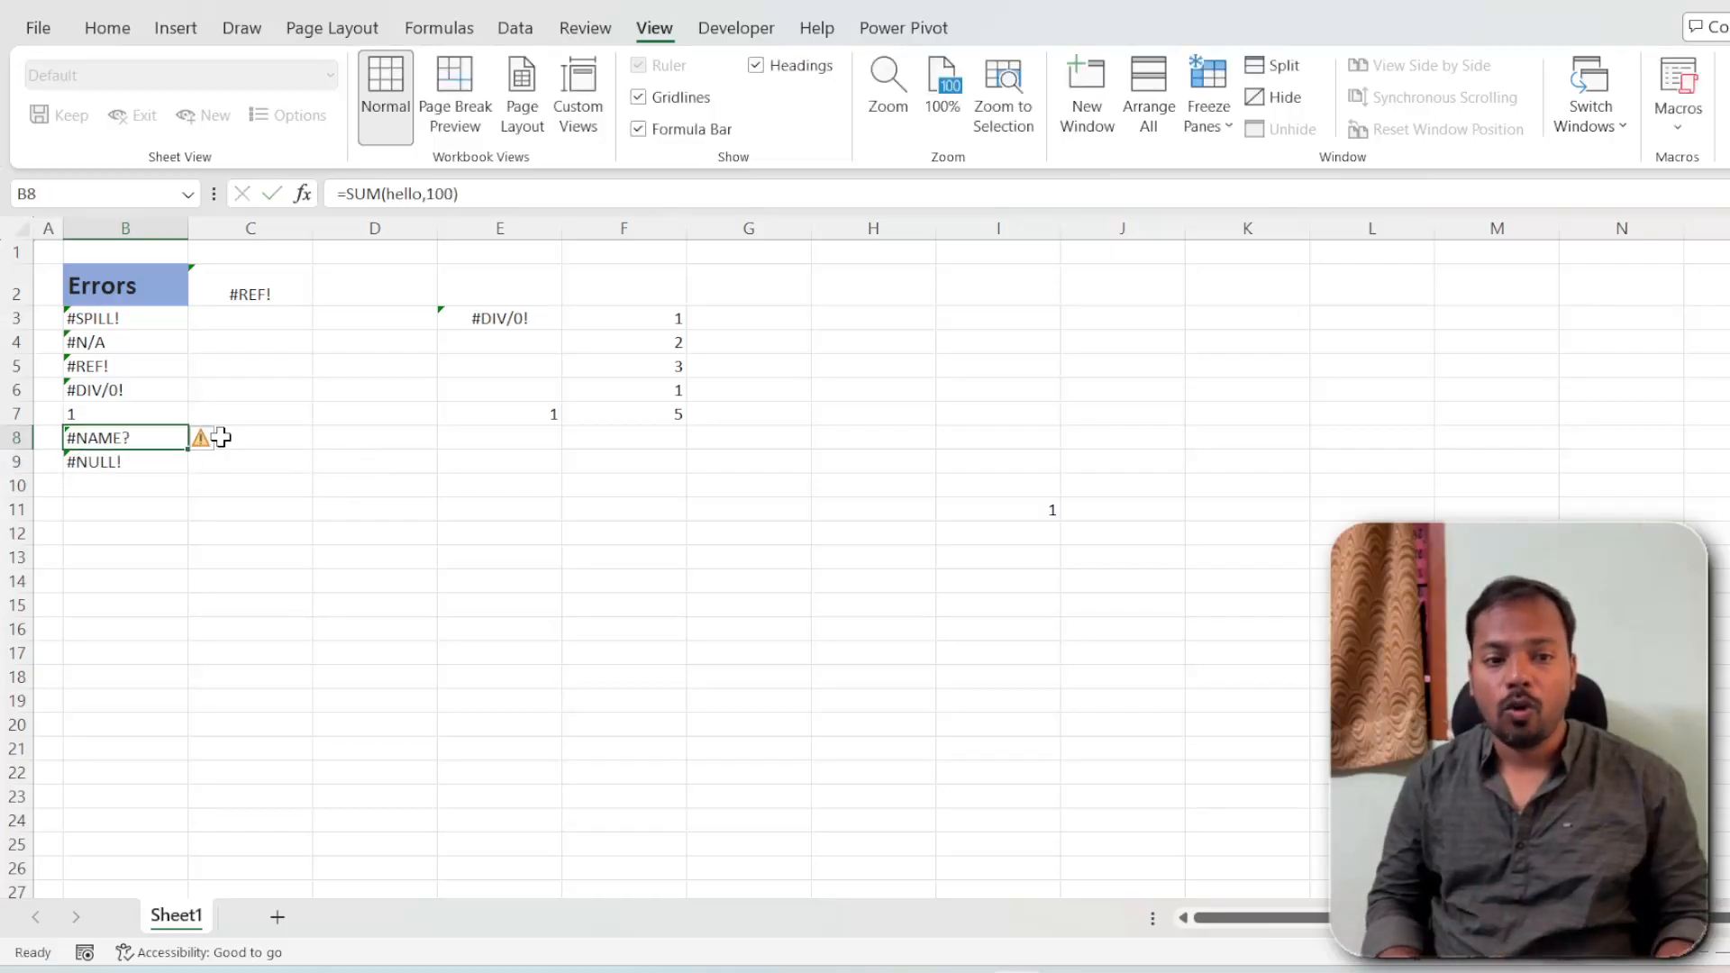
Put quotation marks back around the hello argument in B8's SUM formula
key("F2")
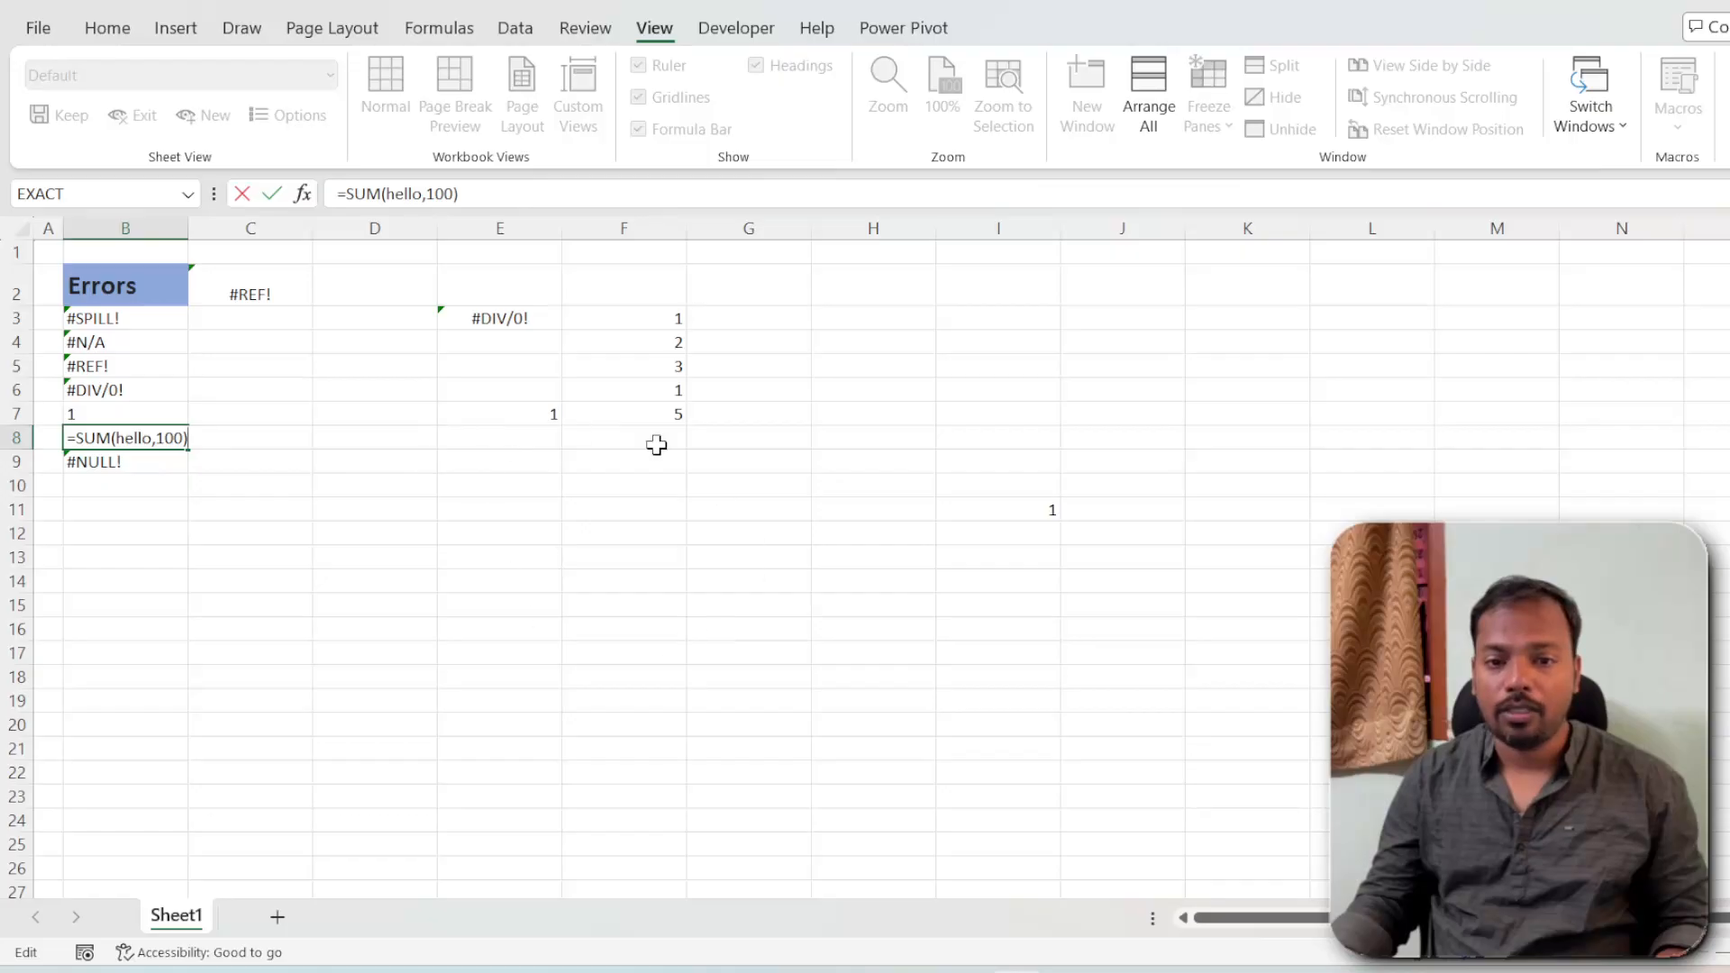
key("Return")
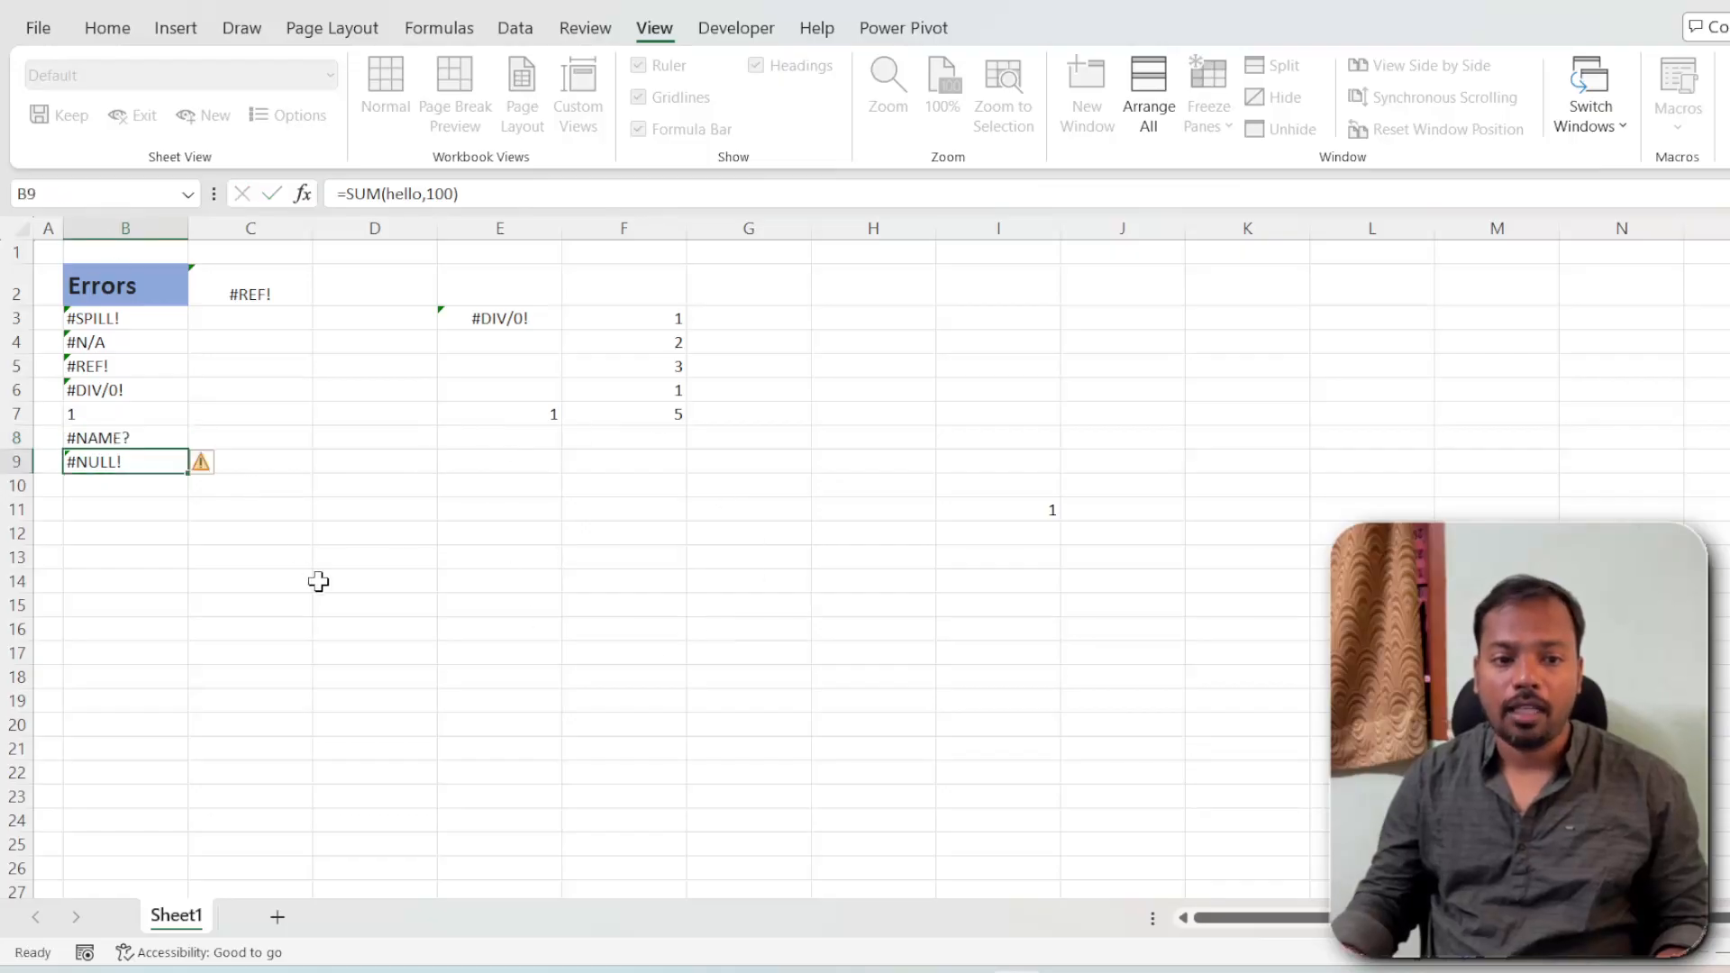
left_click(167, 439)
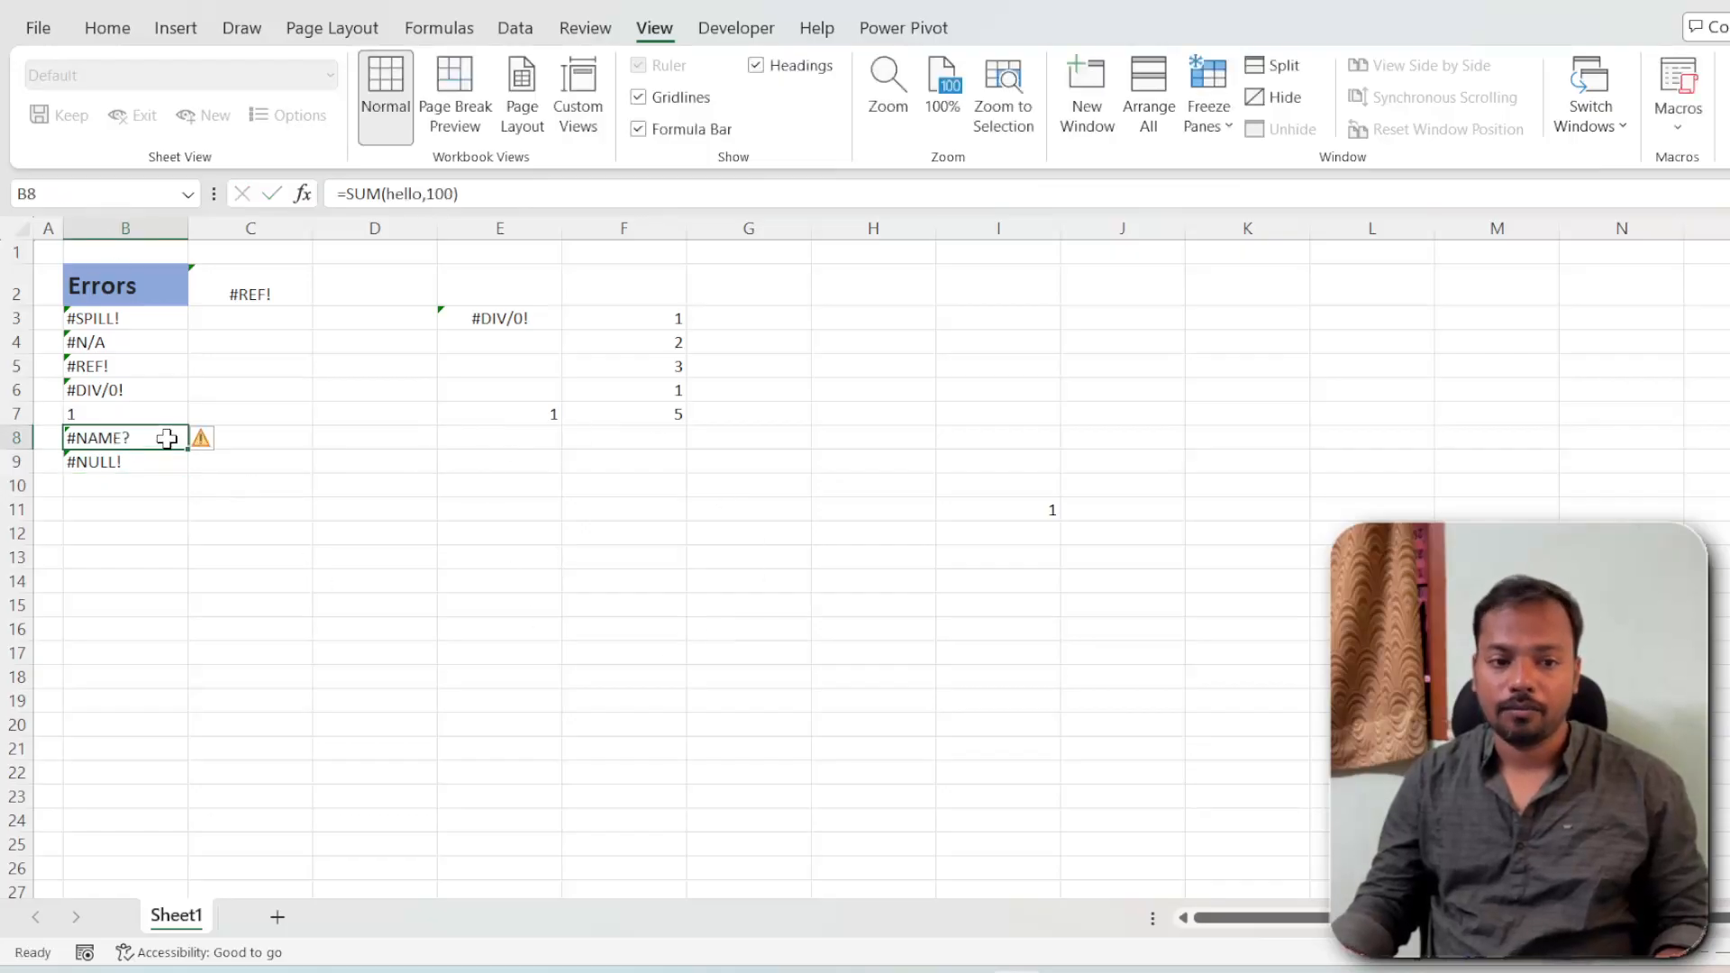
key("F2")
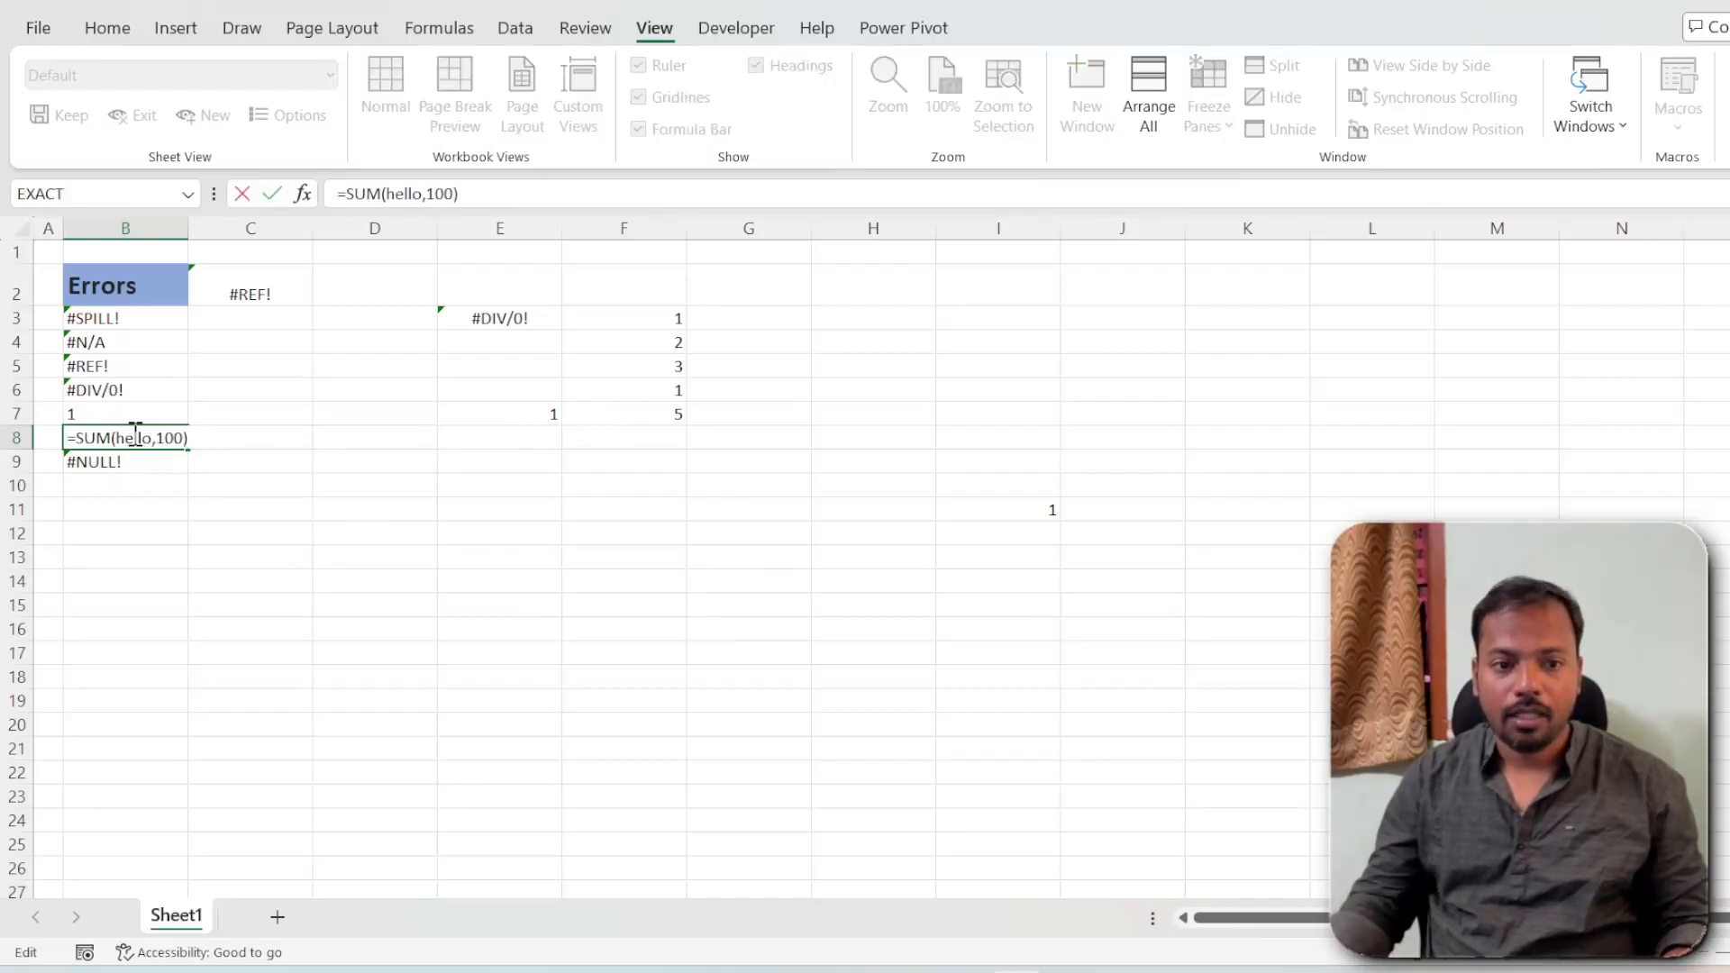
key("Left")
key("Left")
key("Left")
key("Left")
key("Left")
type("\"")
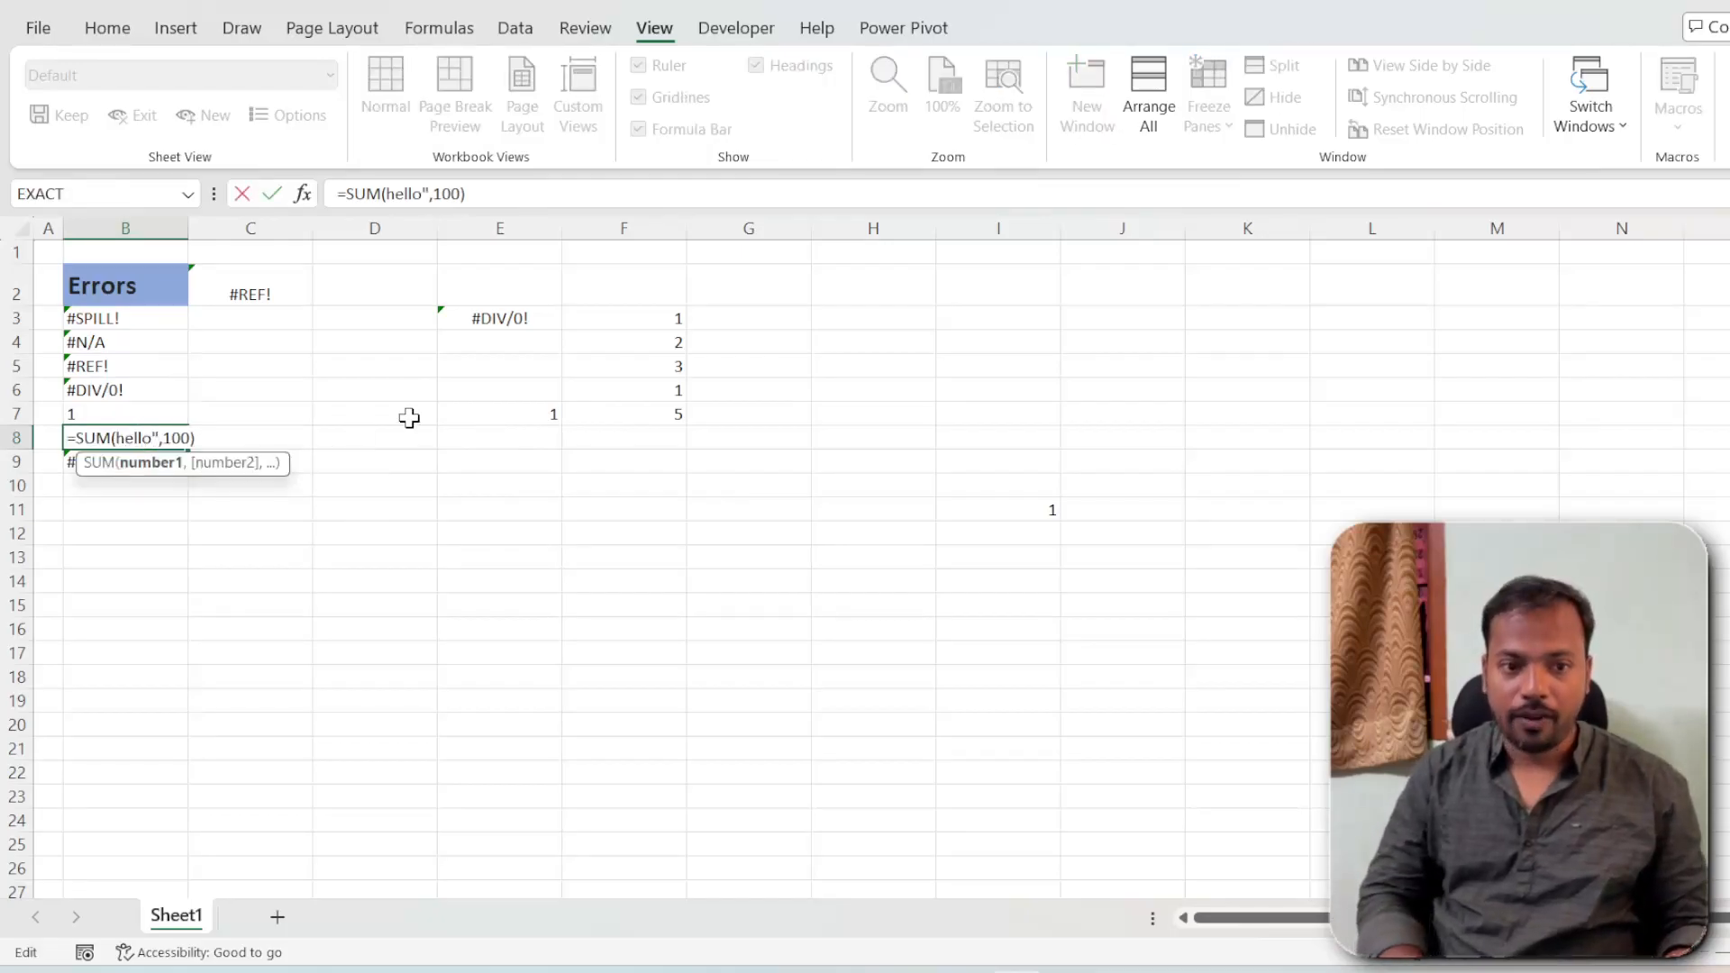
key("Left")
key("Left")
key("Left")
key("Left")
key("Left")
key("Left")
type("\"")
key("Return")
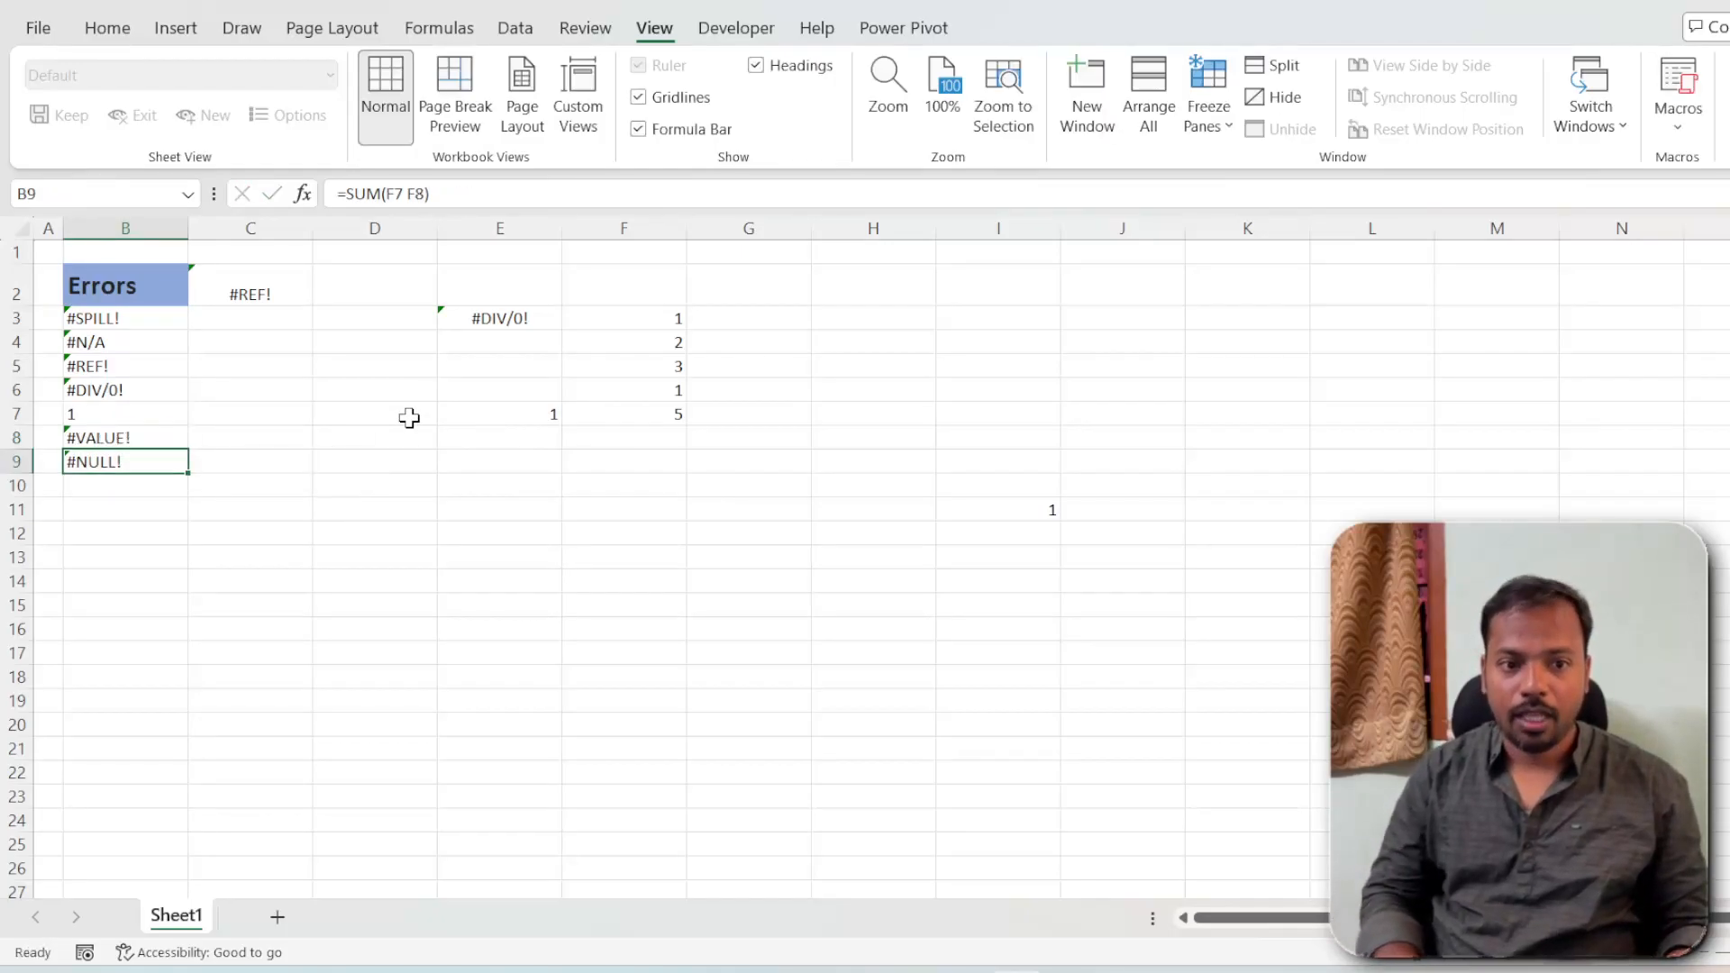
Clear the helper cells beside the error list, including the range C2:G8 and cell I11
key("Up")
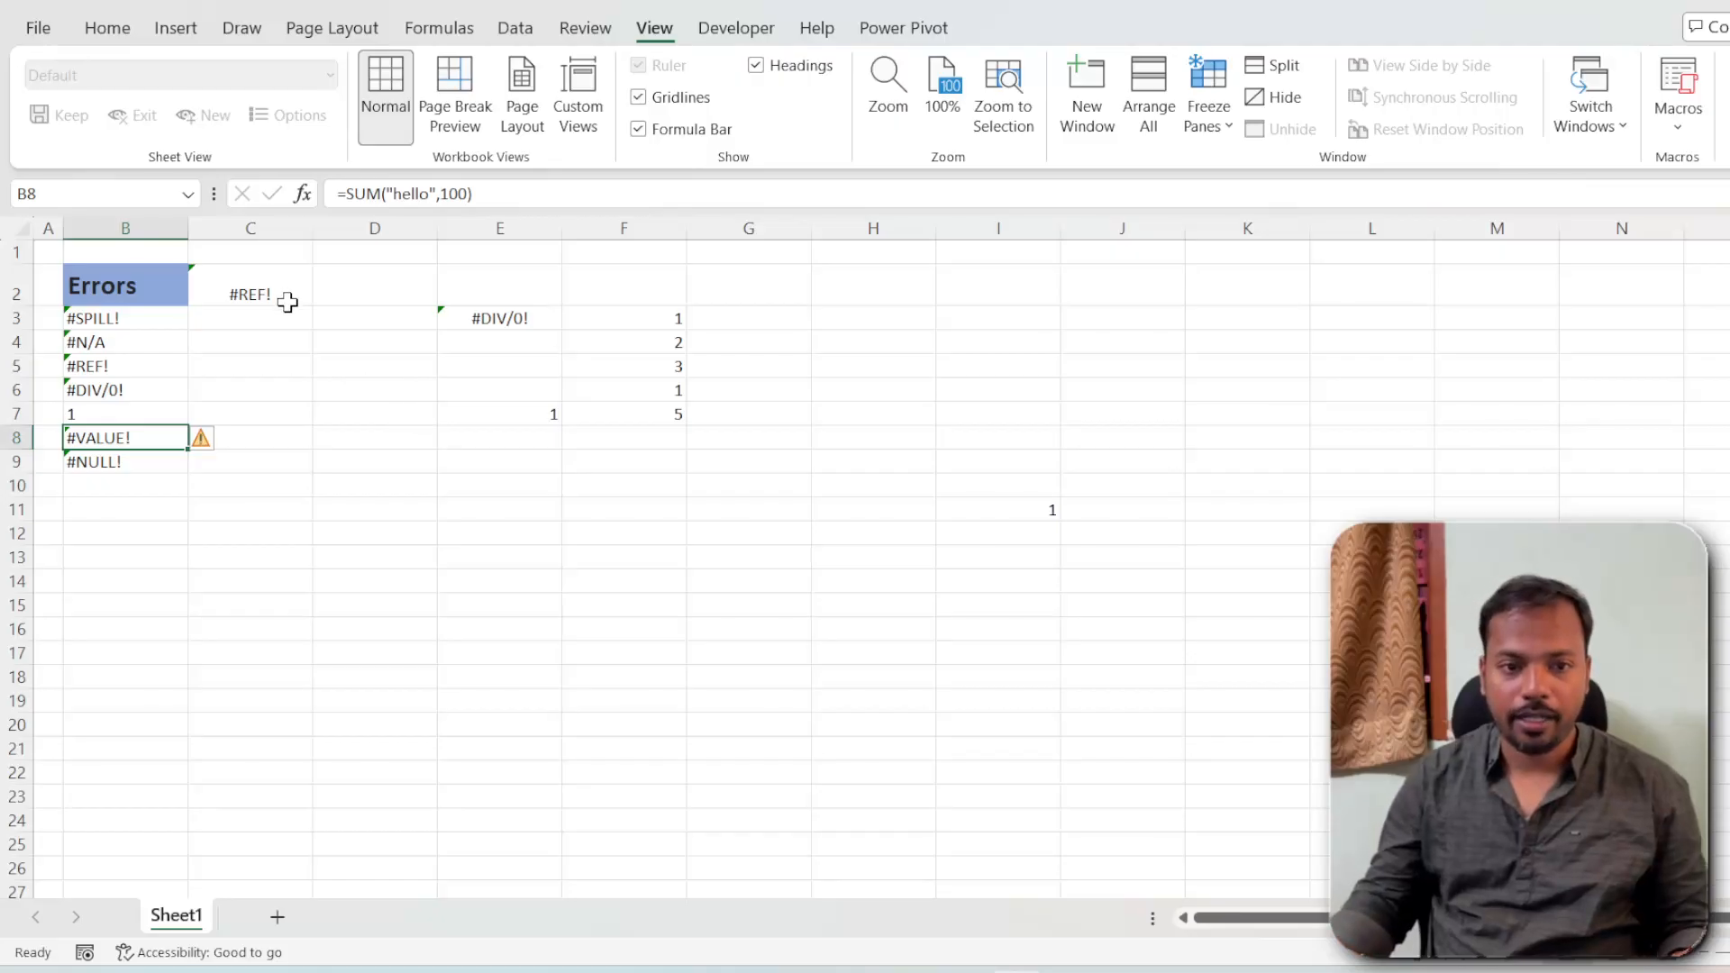
left_click_drag(286, 297, 737, 435)
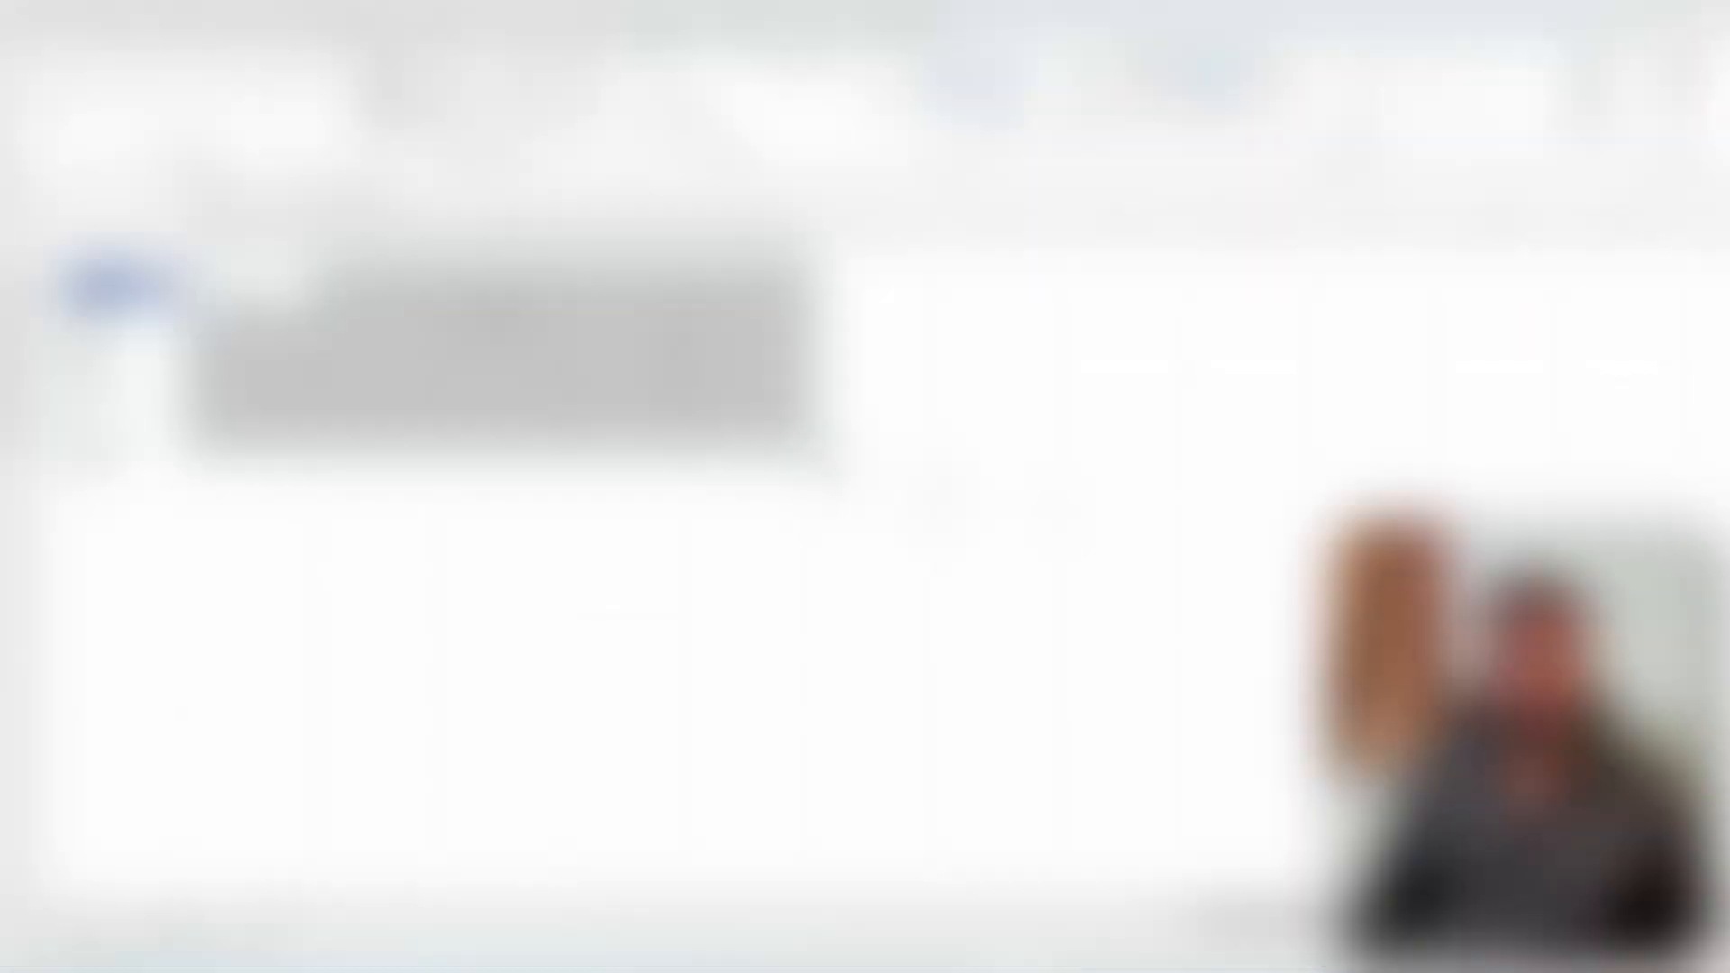
key("Delete")
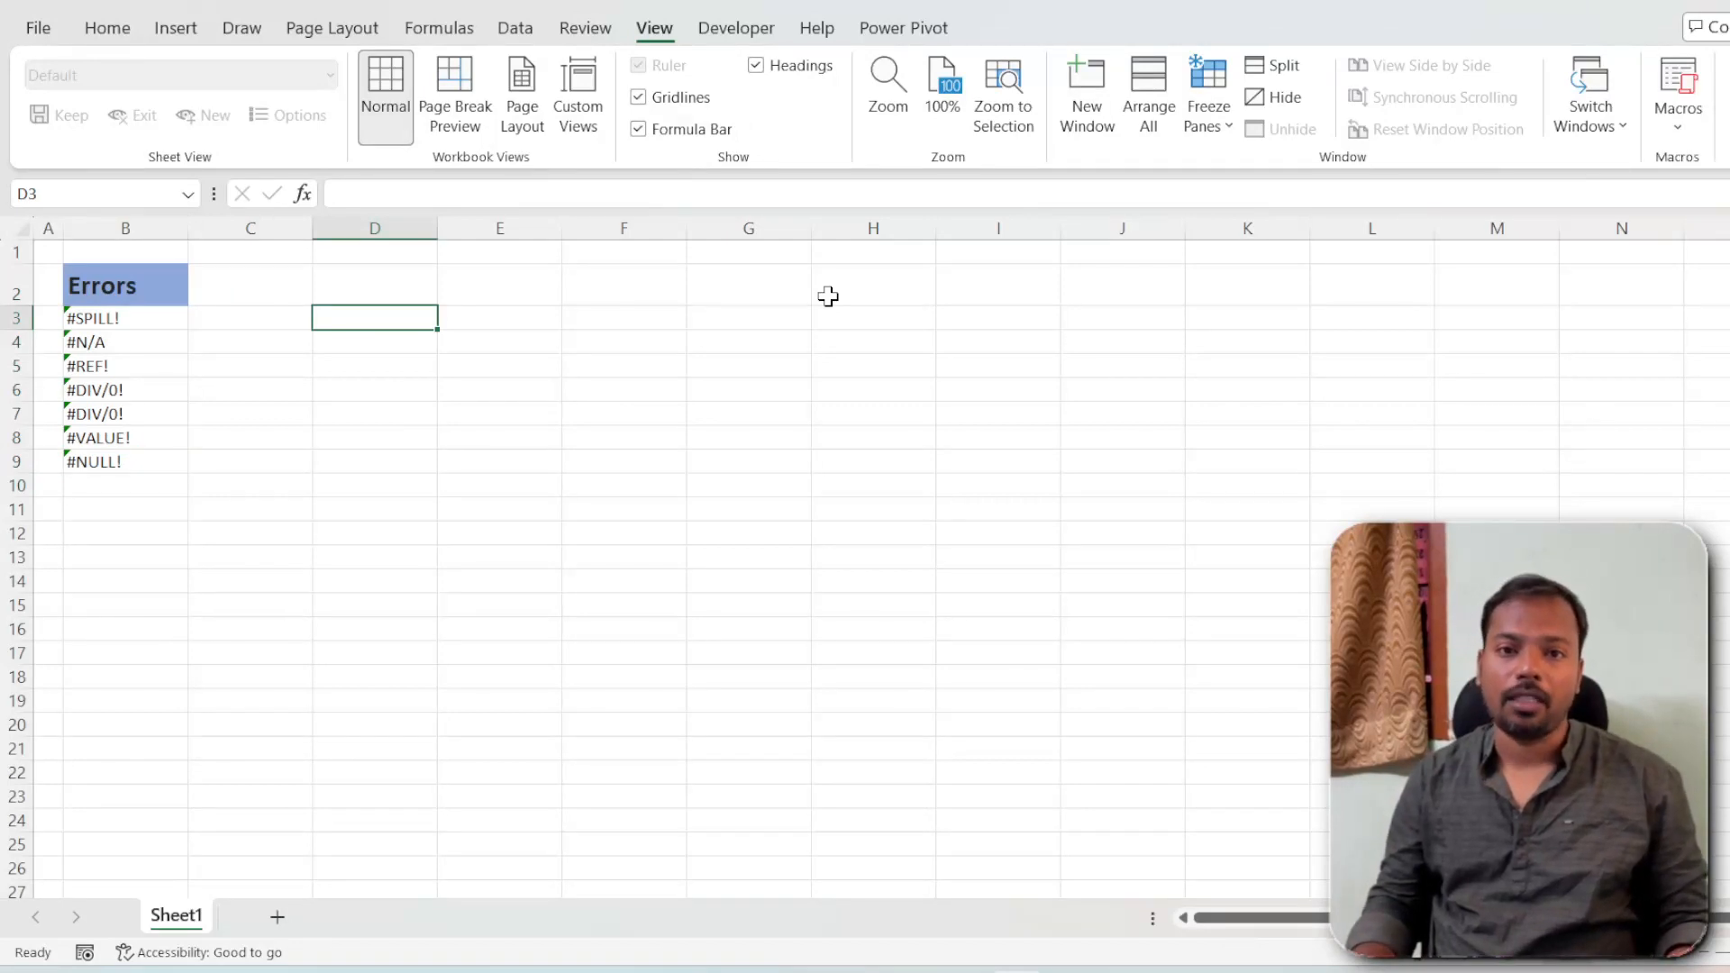
Fill the cells referenced by B9's SUM formula, entering 5 in F7 and 4 in F8
key("Left")
key("Left")
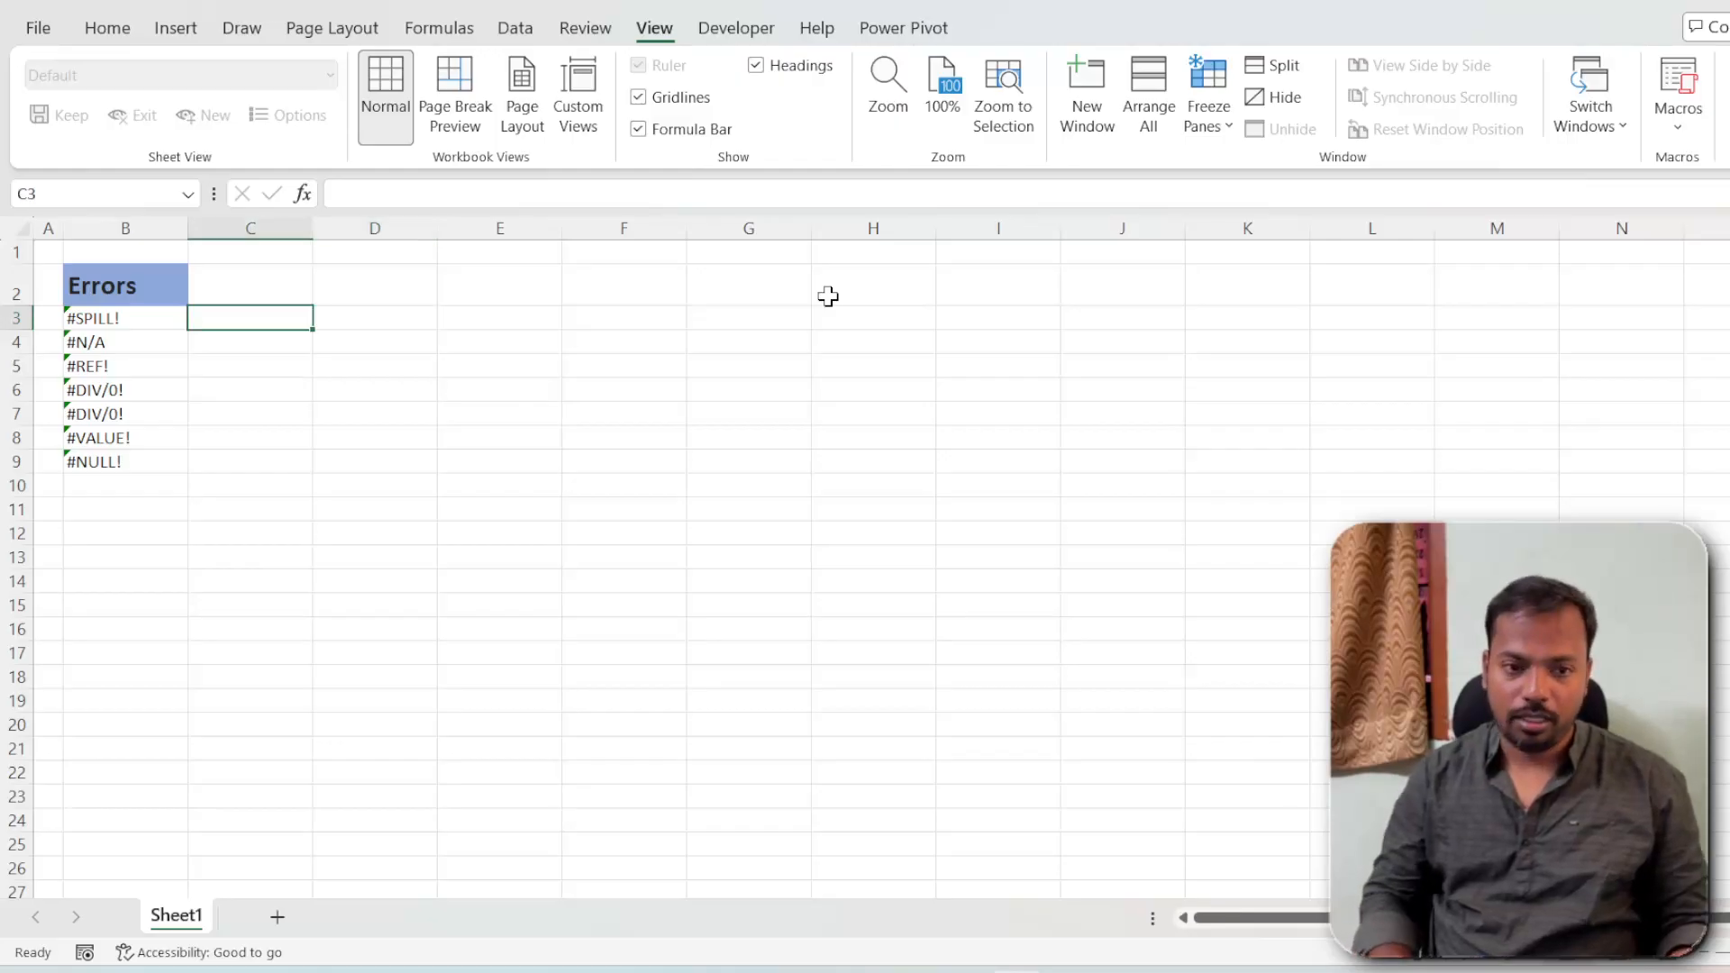
key("ctrl+Down")
key("F2")
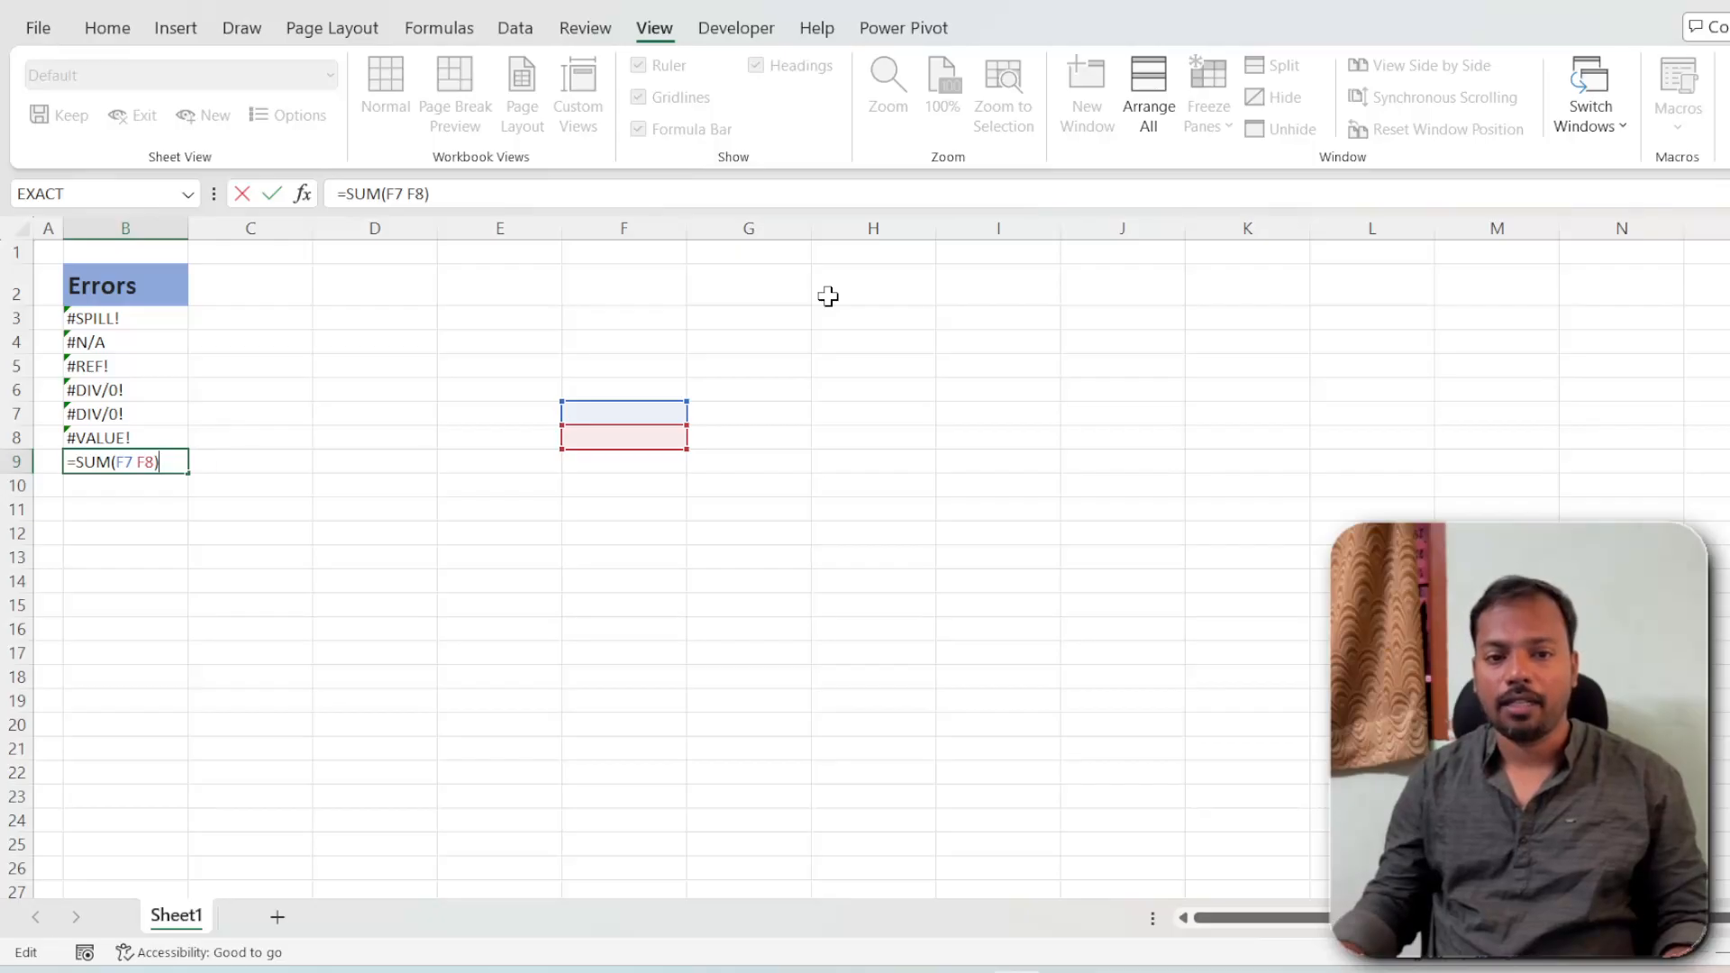
left_click(640, 414)
type("5")
key("Return")
type("4")
key("Return")
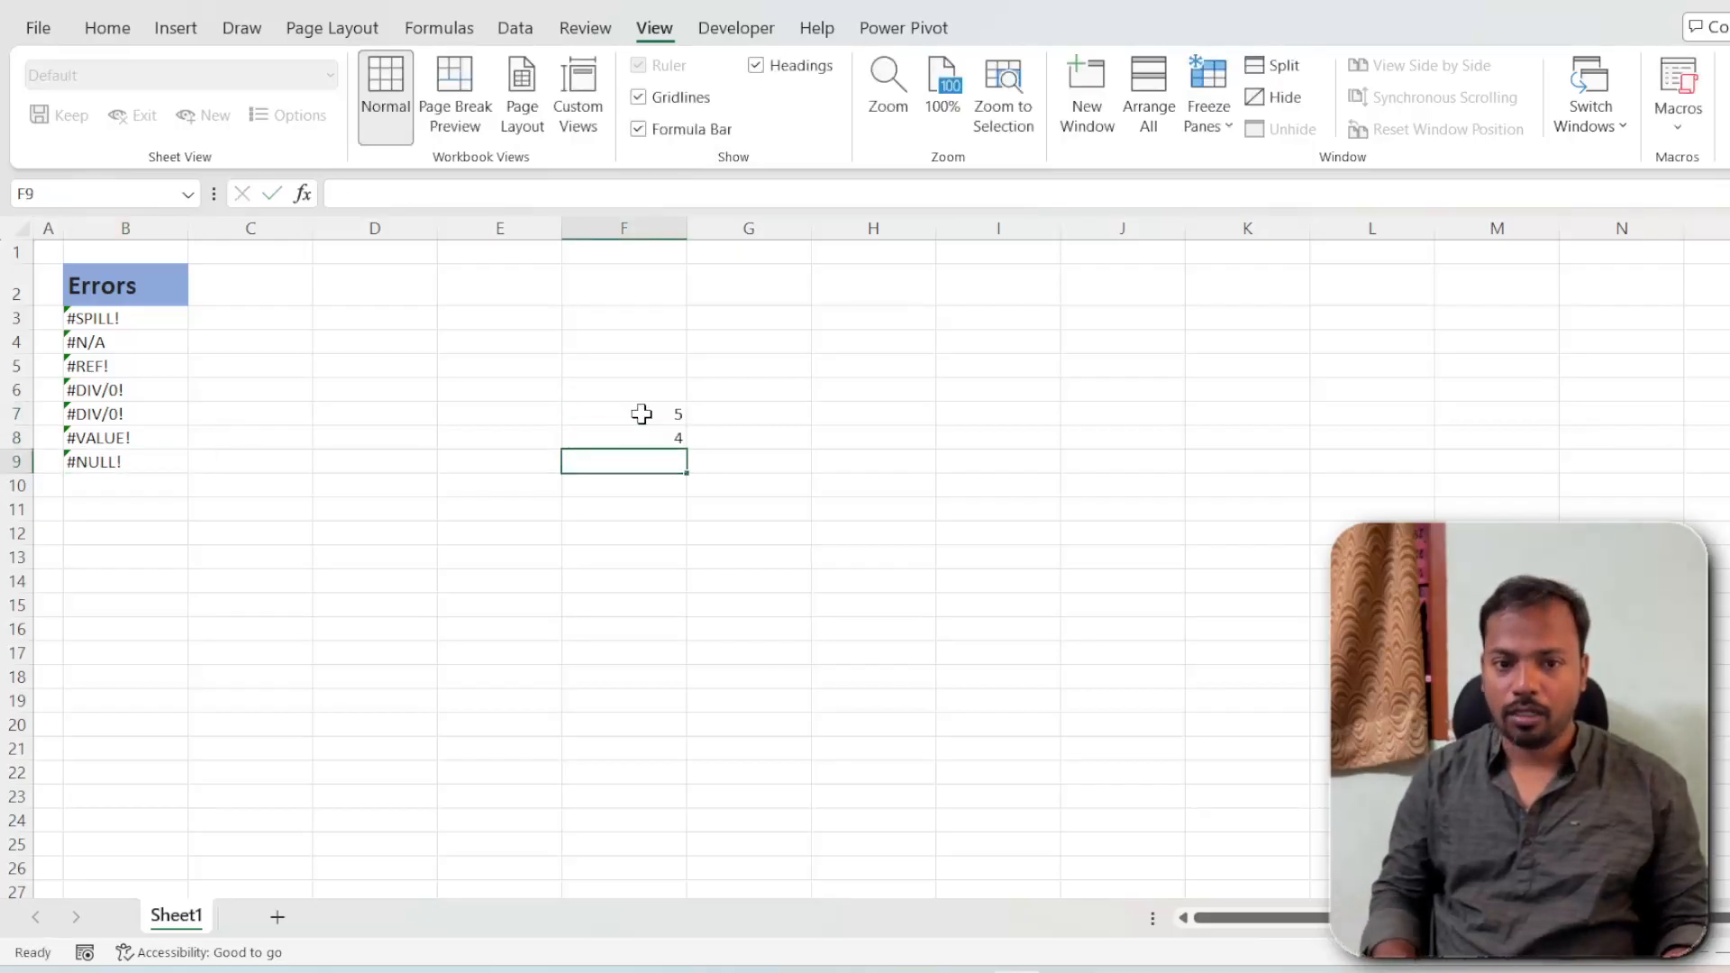
key("Up")
key("shift+Up")
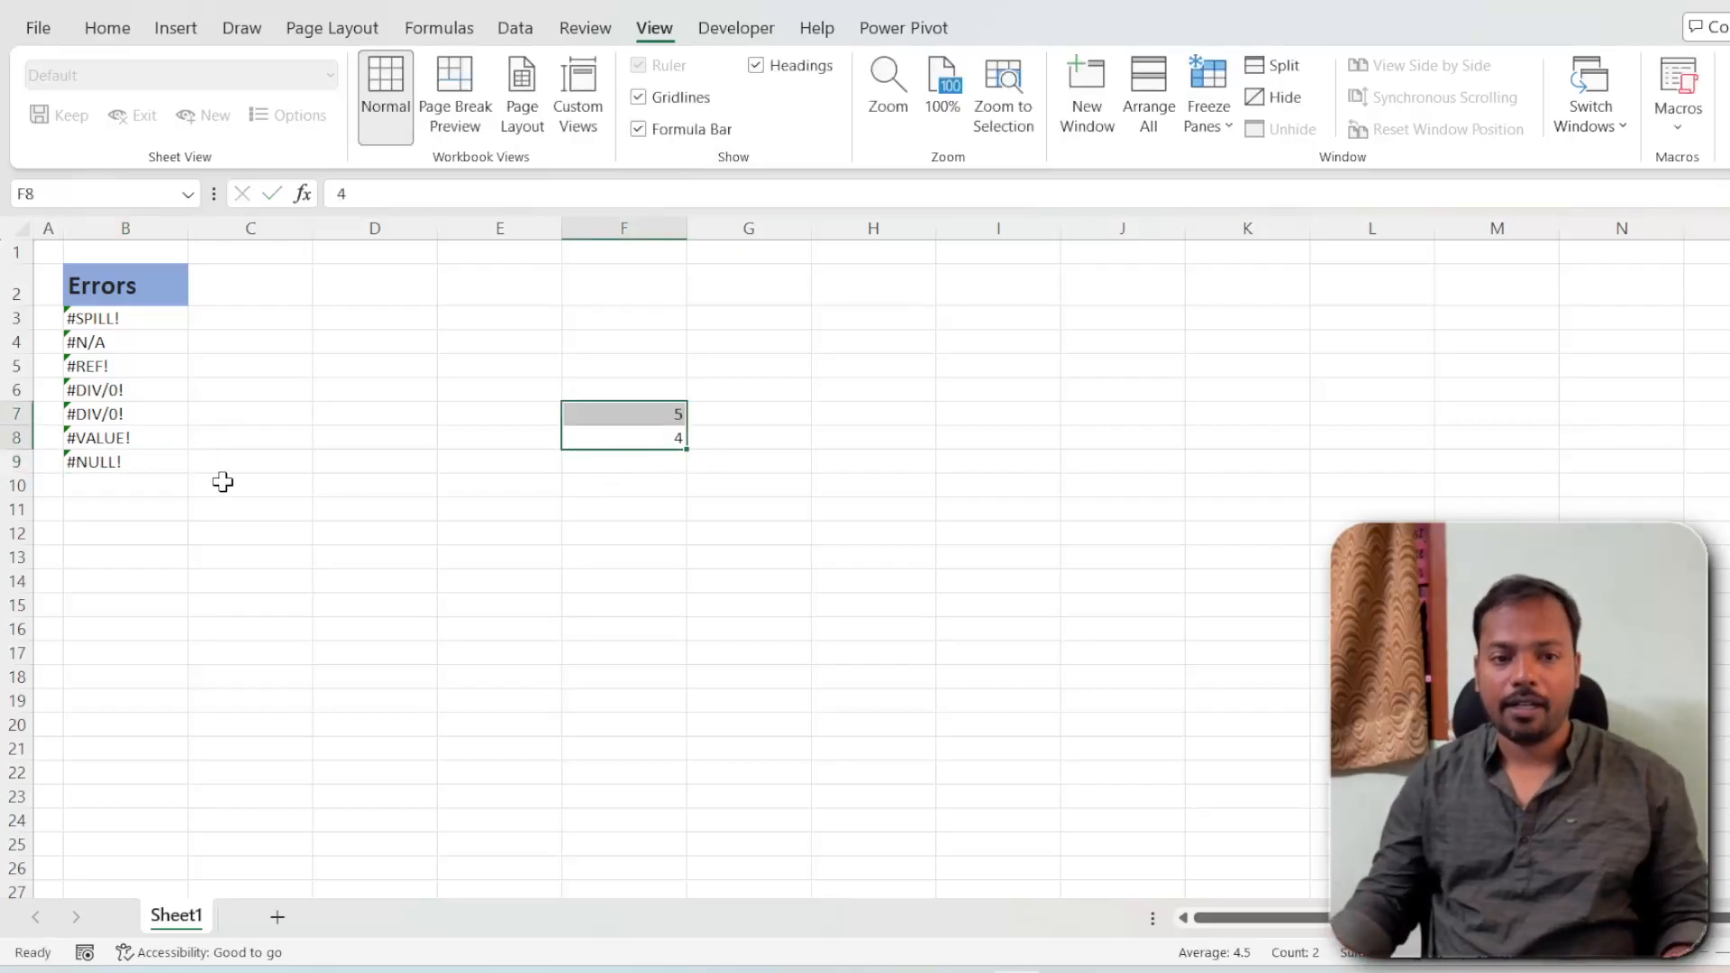
Replace the space between F7 and F8 in B9's SUM formula with a colon
left_click(148, 461)
key("F2")
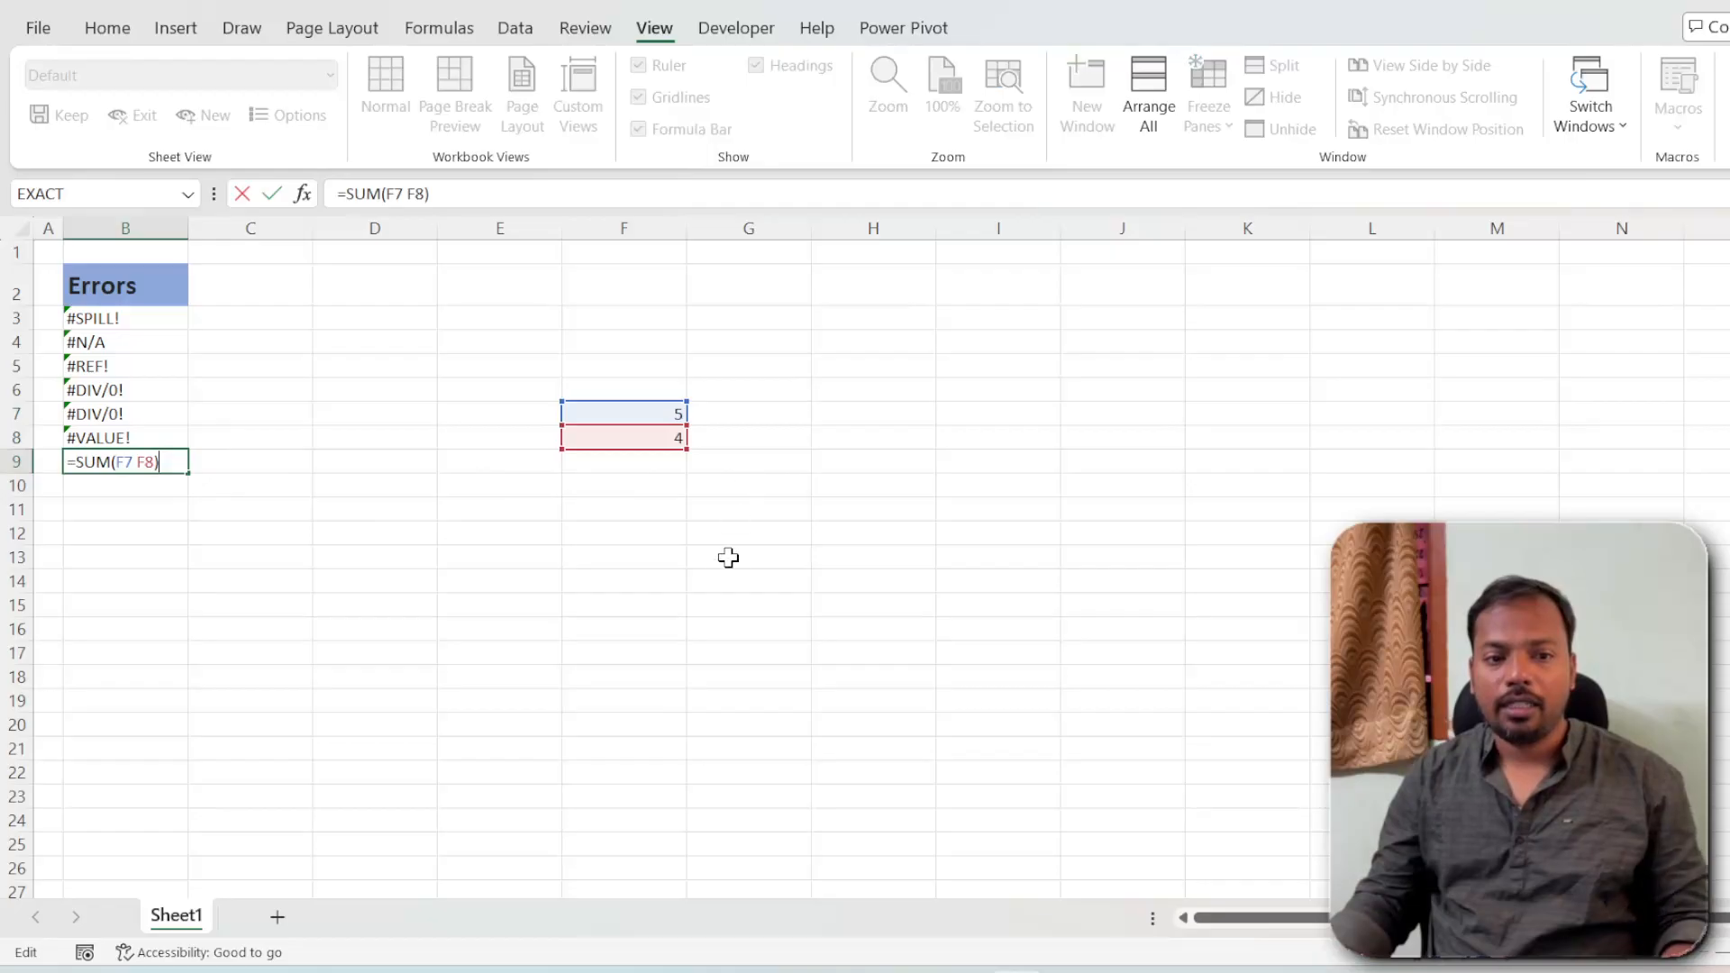
left_click(136, 461)
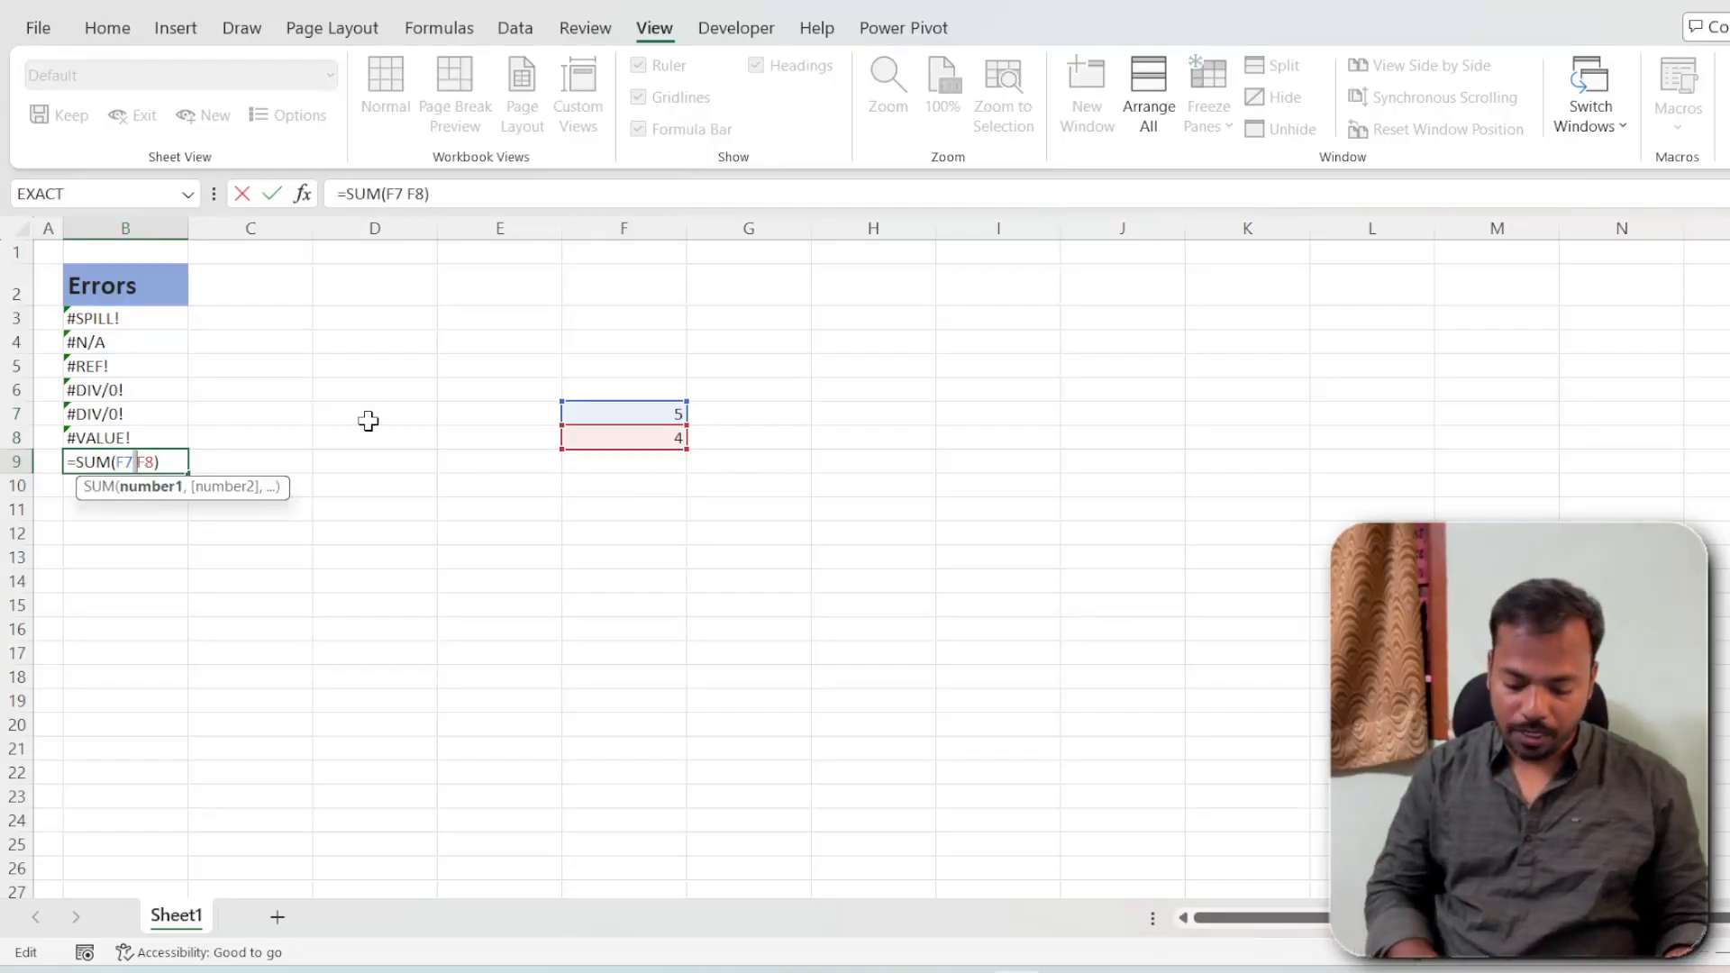
type(":")
key("Return")
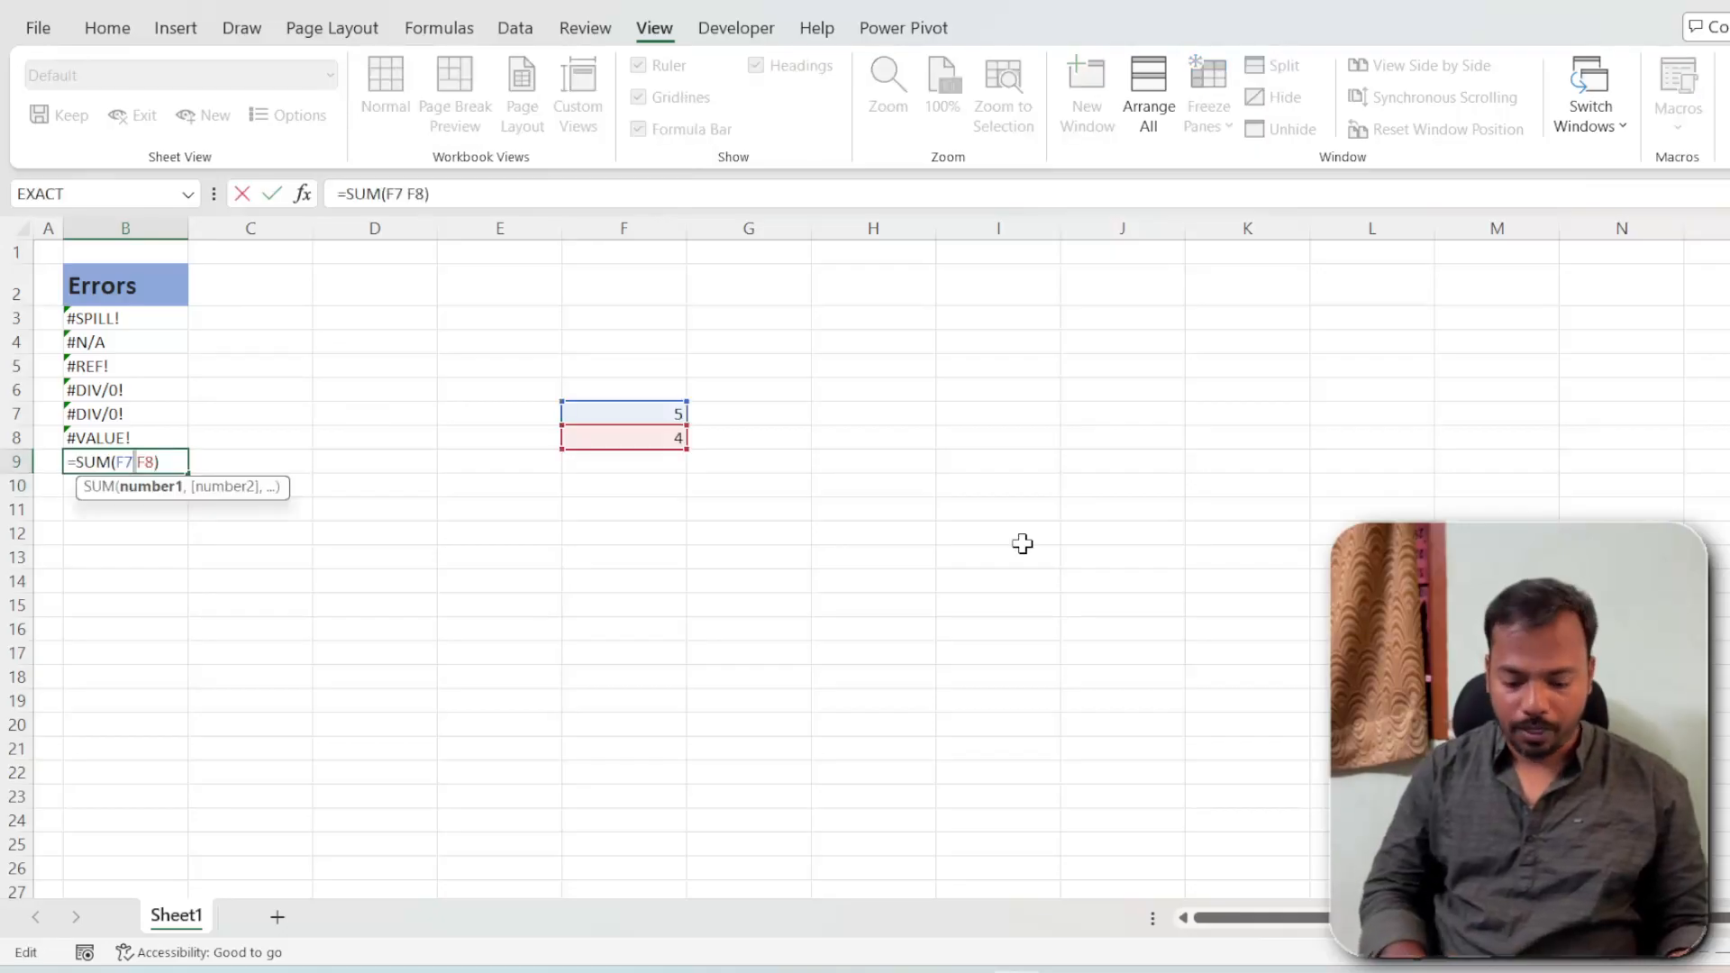
type(":")
key("Return")
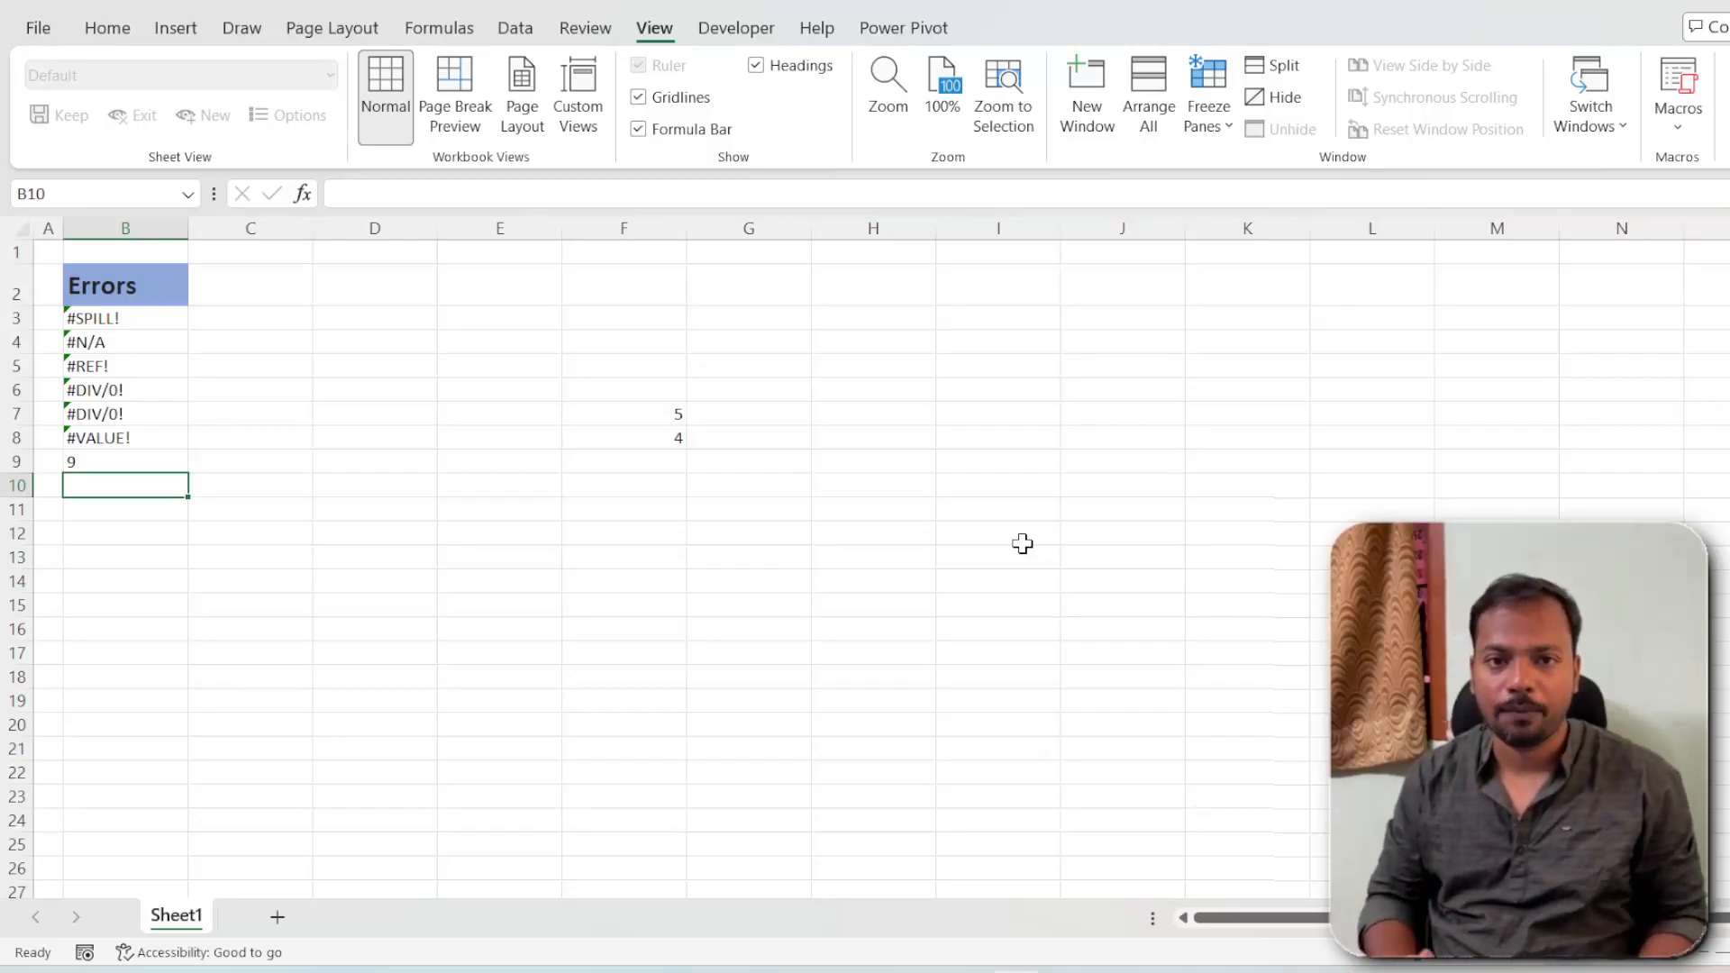
Review the list of error examples in B3:B9 under the Errors heading
key("Up")
key("shift+Up")
key("shift+Up")
key("shift+Up")
key("shift+Up")
key("shift+Up")
key("shift+Up")
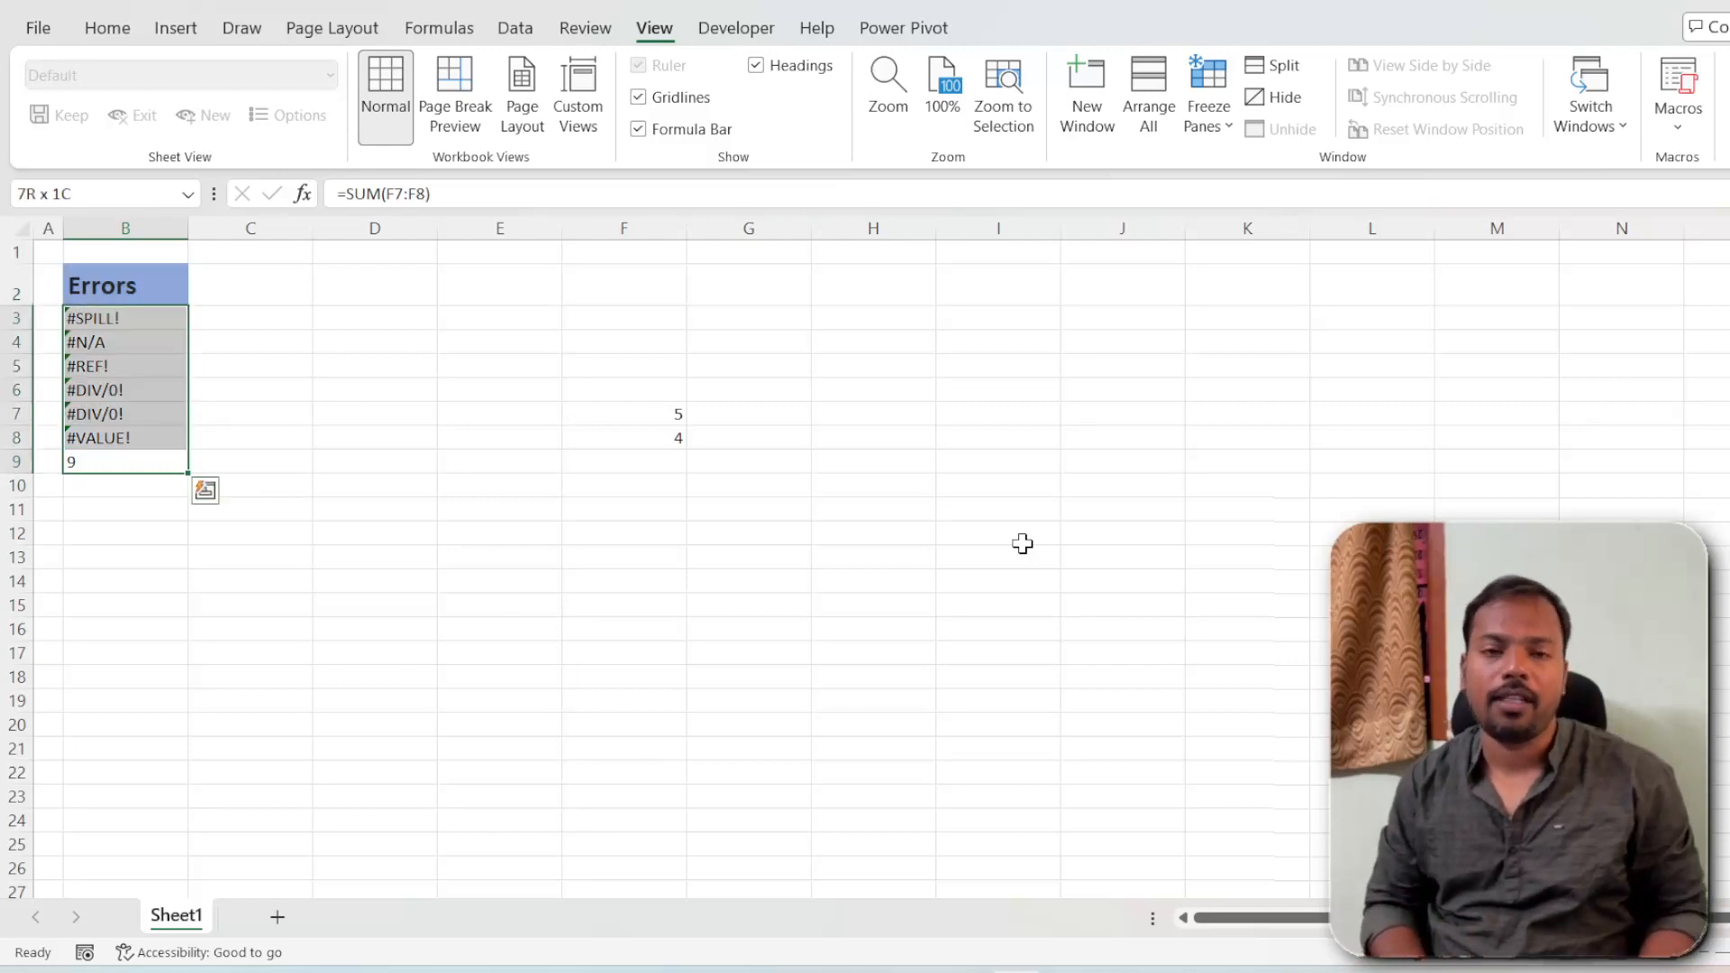
key("ctrl+Up")
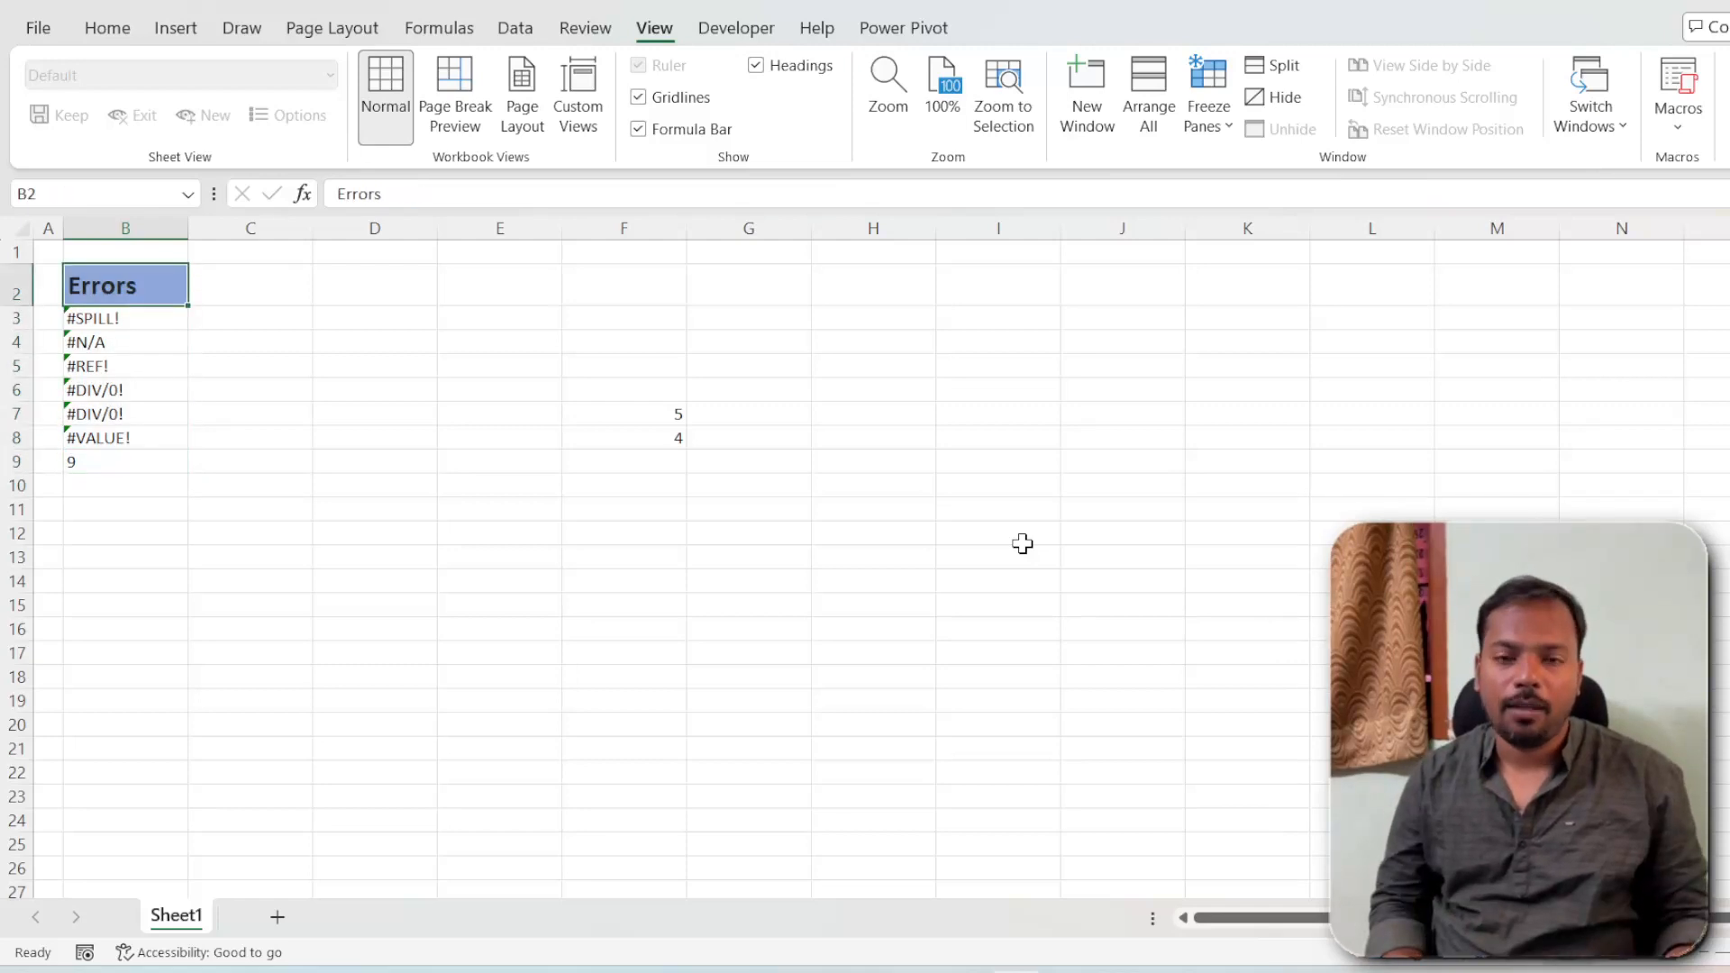